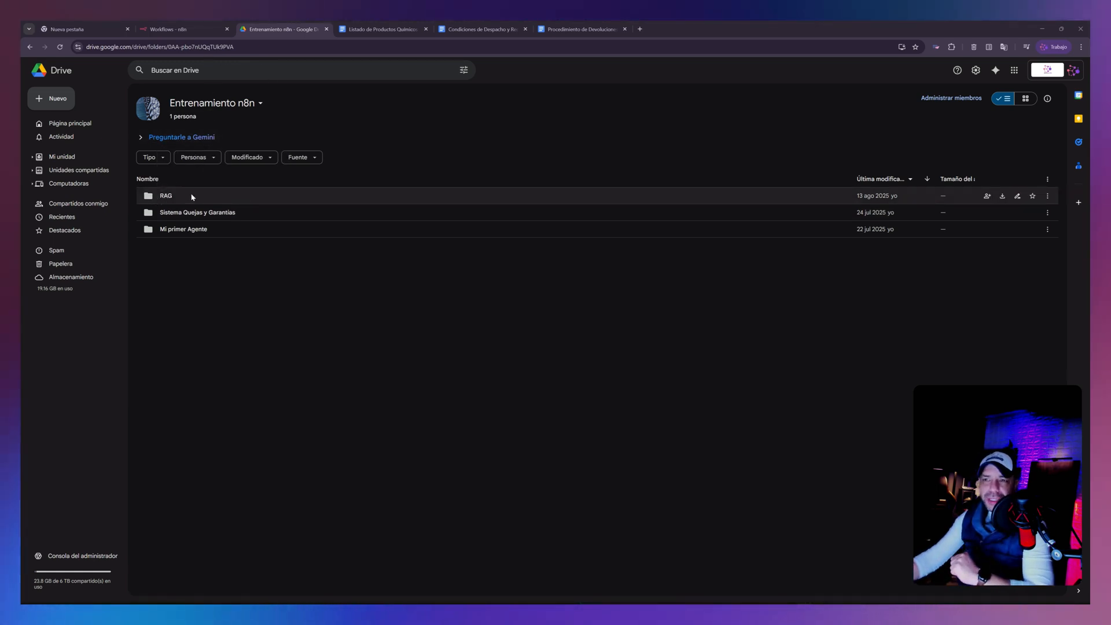
- Review the product list, dispatch conditions and returns procedure documents belonging to the RAG folder
{"action": "double_click", "coordinate": [166, 197]}
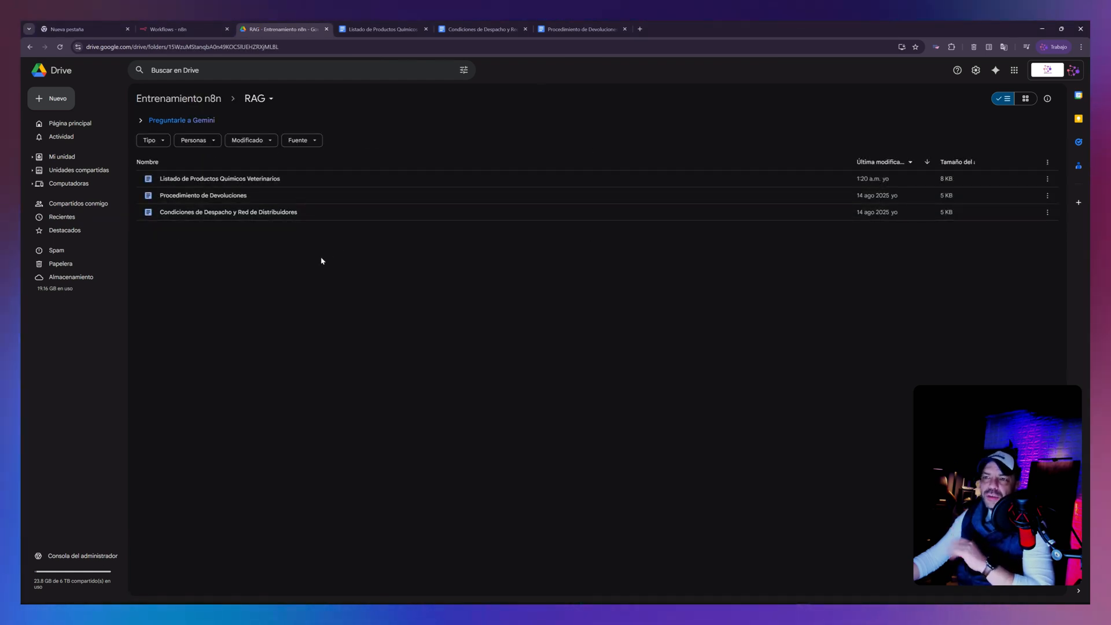
{"action": "double_click", "coordinate": [193, 183]}
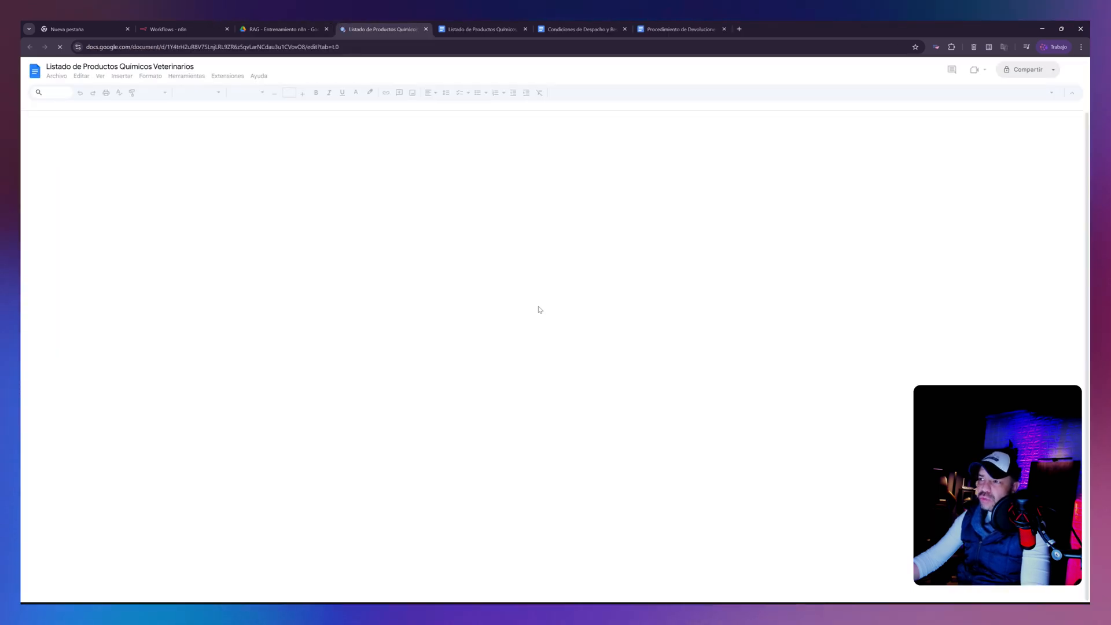
{"action": "scroll", "coordinate": [541, 310], "scroll_direction": "down", "scroll_amount": 6}
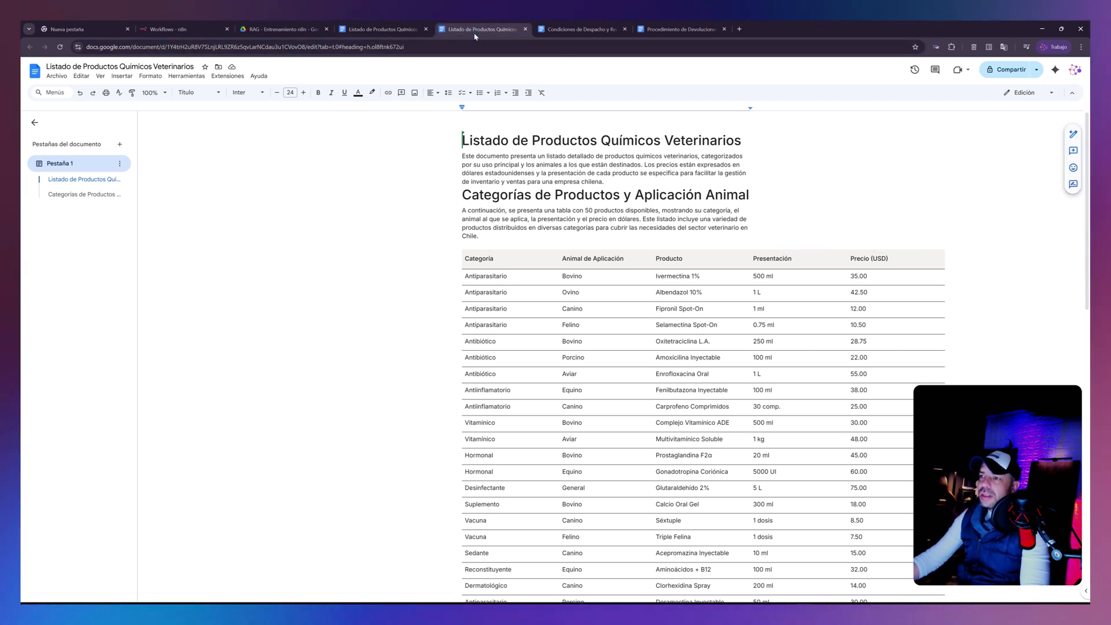
{"action": "left_click", "coordinate": [550, 31]}
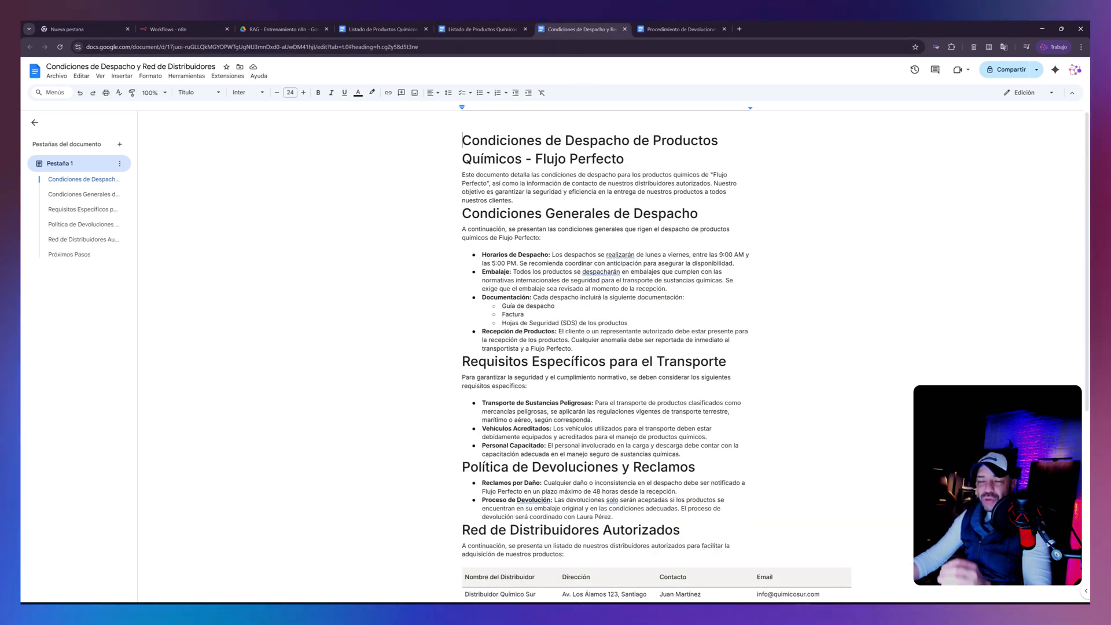
{"action": "scroll", "coordinate": [599, 347], "scroll_direction": "down", "scroll_amount": 4}
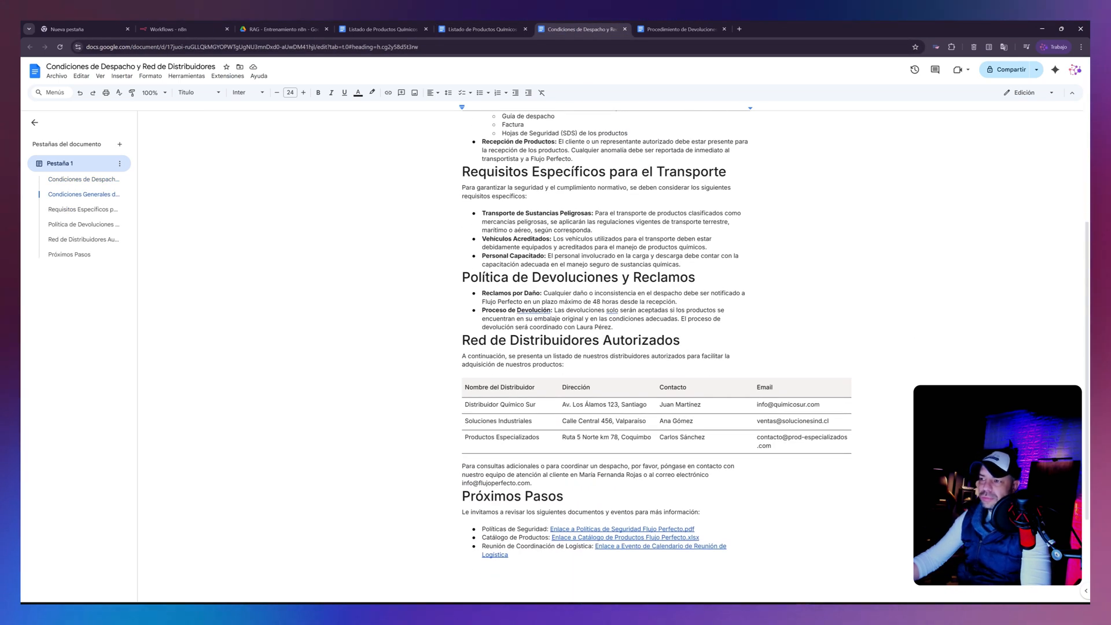
{"action": "left_click", "coordinate": [672, 29]}
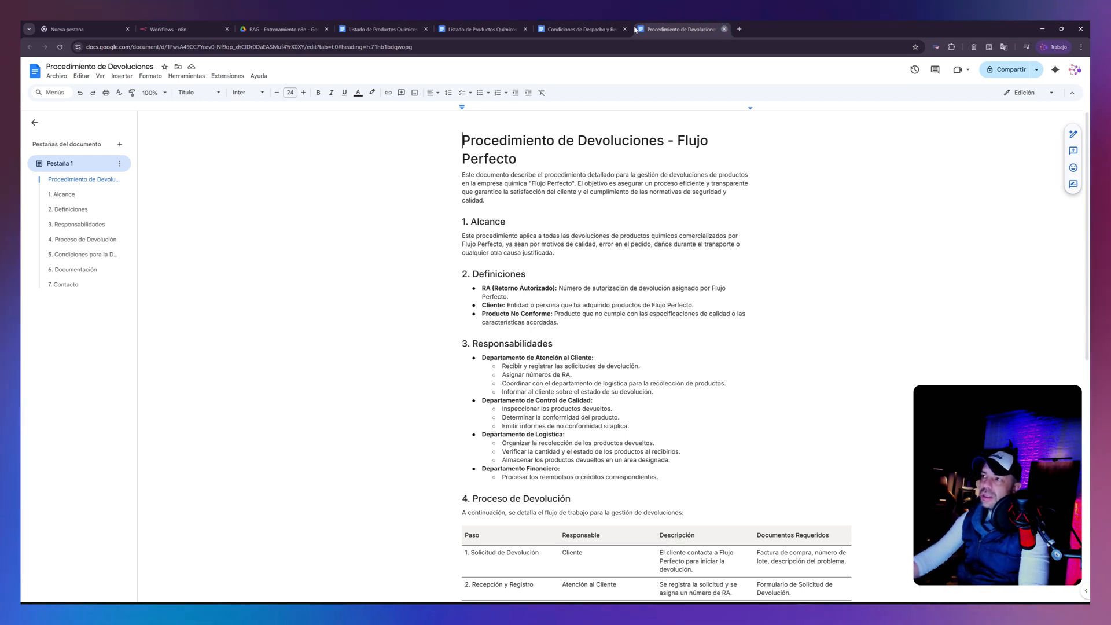
- Close all the open document tabs and return to the RAG folder in Drive
{"action": "left_click", "coordinate": [724, 29]}
{"action": "left_click", "coordinate": [626, 29]}
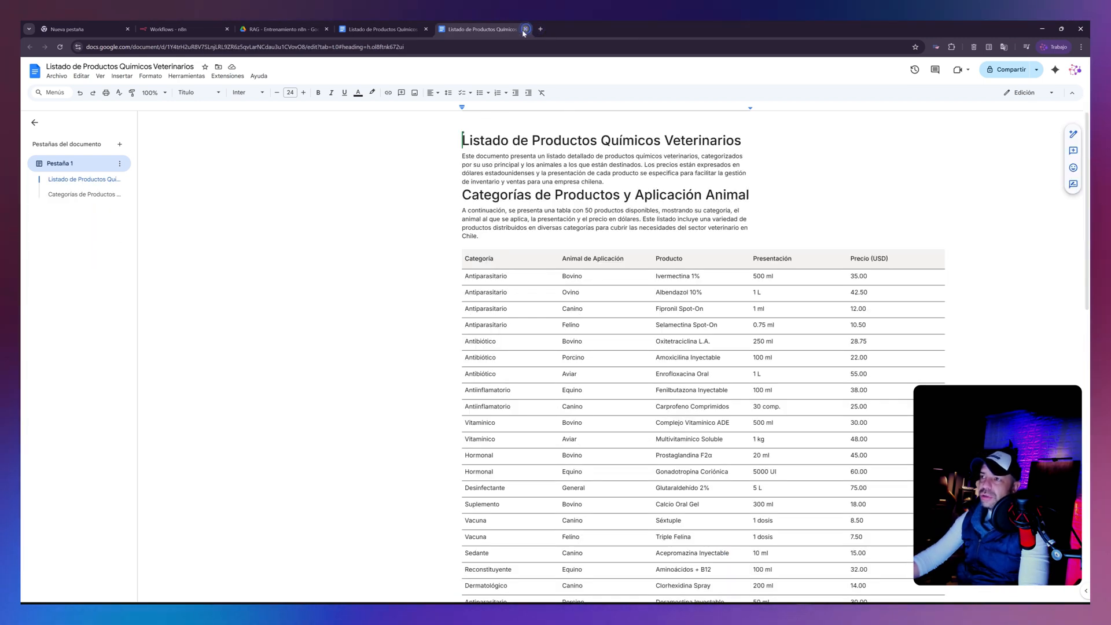
{"action": "left_click", "coordinate": [525, 29]}
{"action": "left_click", "coordinate": [426, 29]}
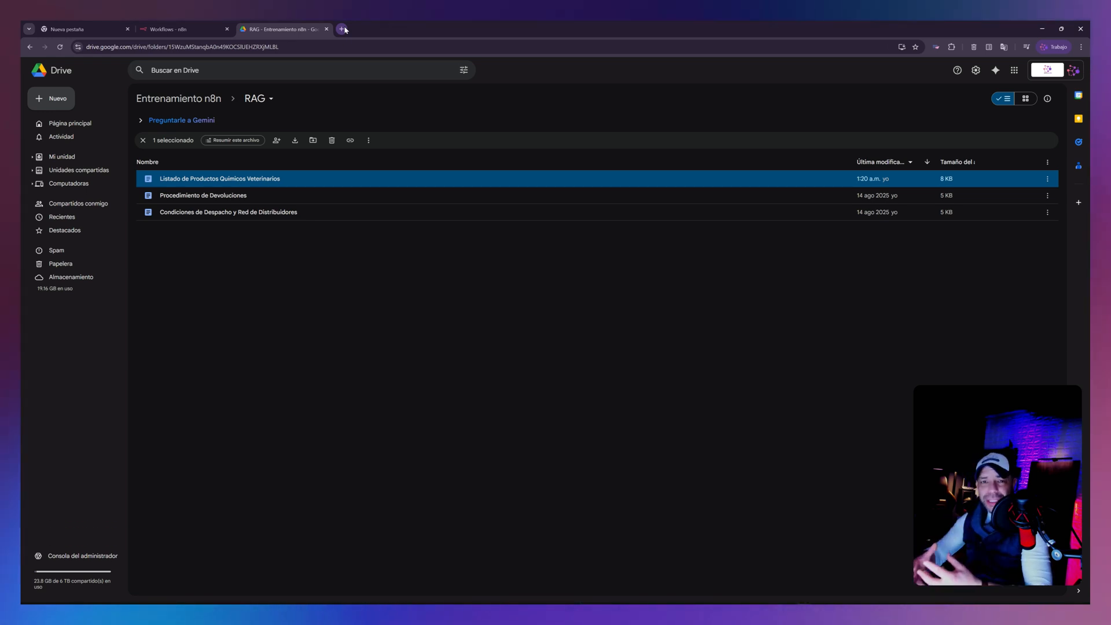
- Search the web for pinecone in a new tab, open the official Pinecone site and log in to its console
{"action": "left_click", "coordinate": [342, 29]}
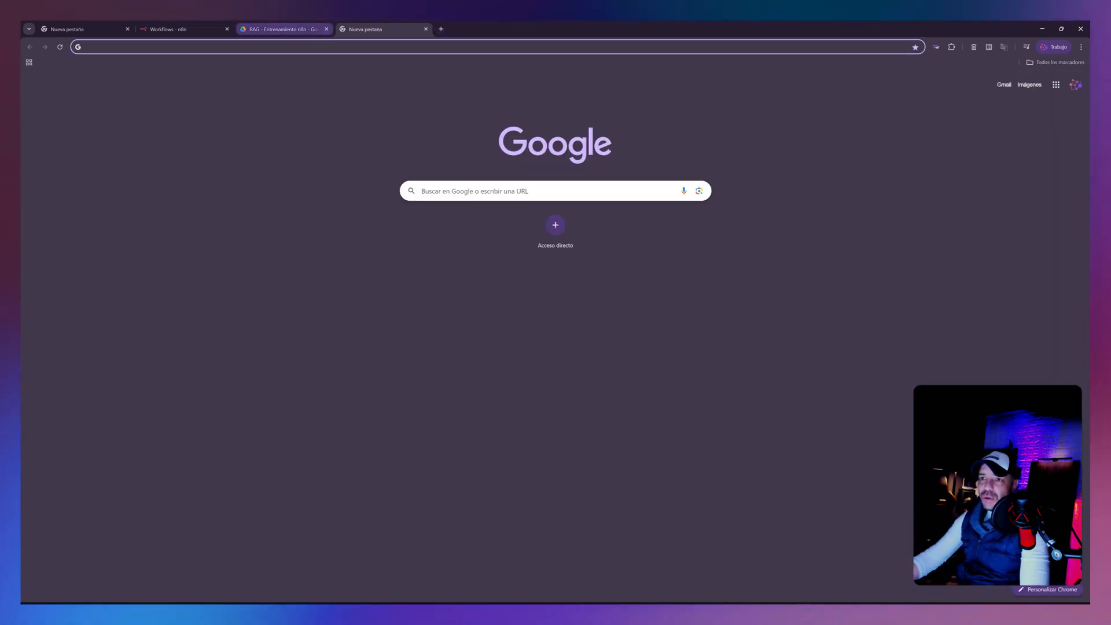
{"action": "type", "text": "pinecone"}
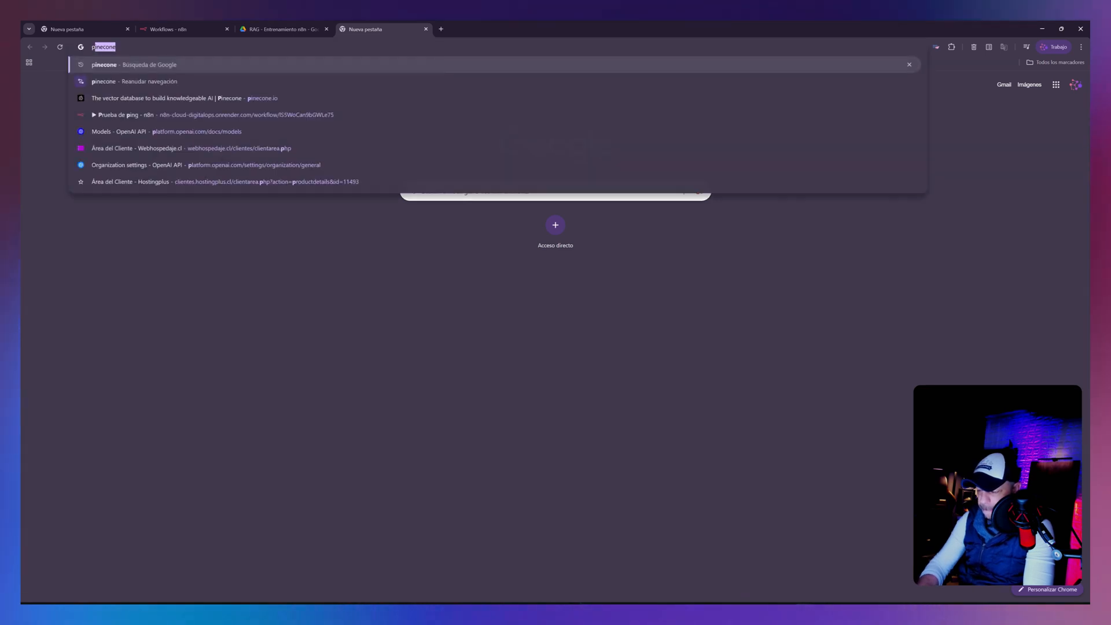
{"action": "key", "text": "Return"}
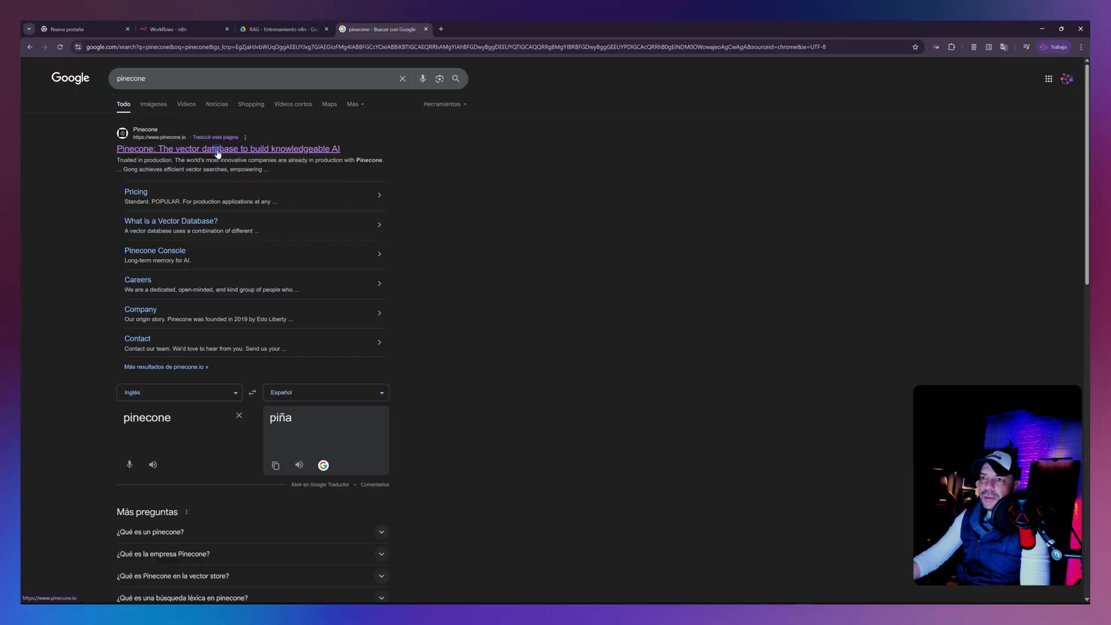
{"action": "left_click", "coordinate": [218, 150]}
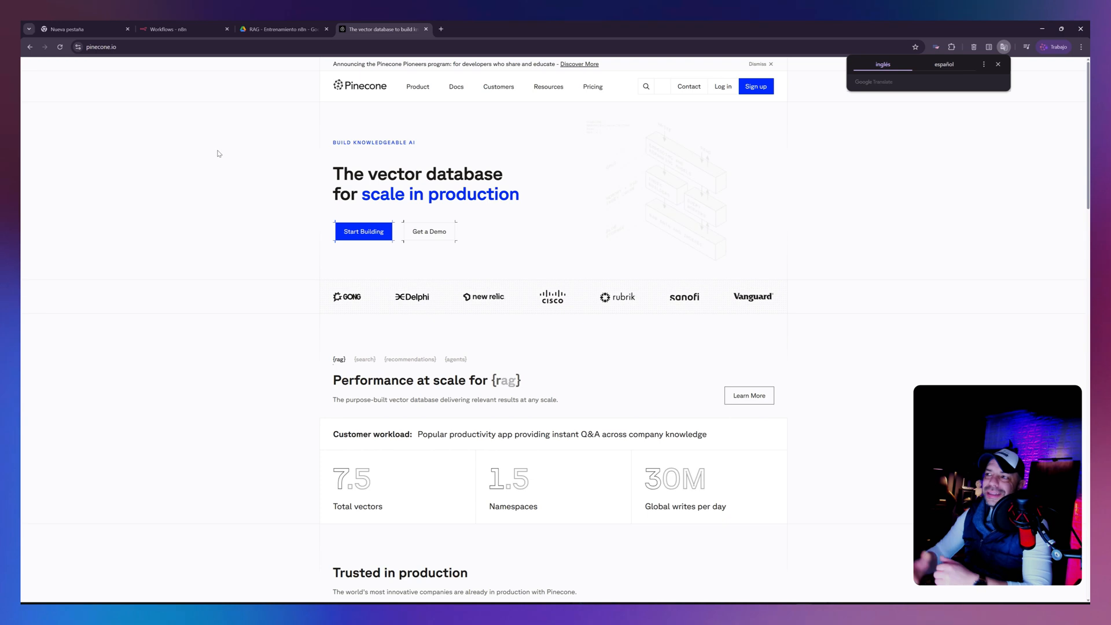
{"action": "left_click", "coordinate": [998, 68]}
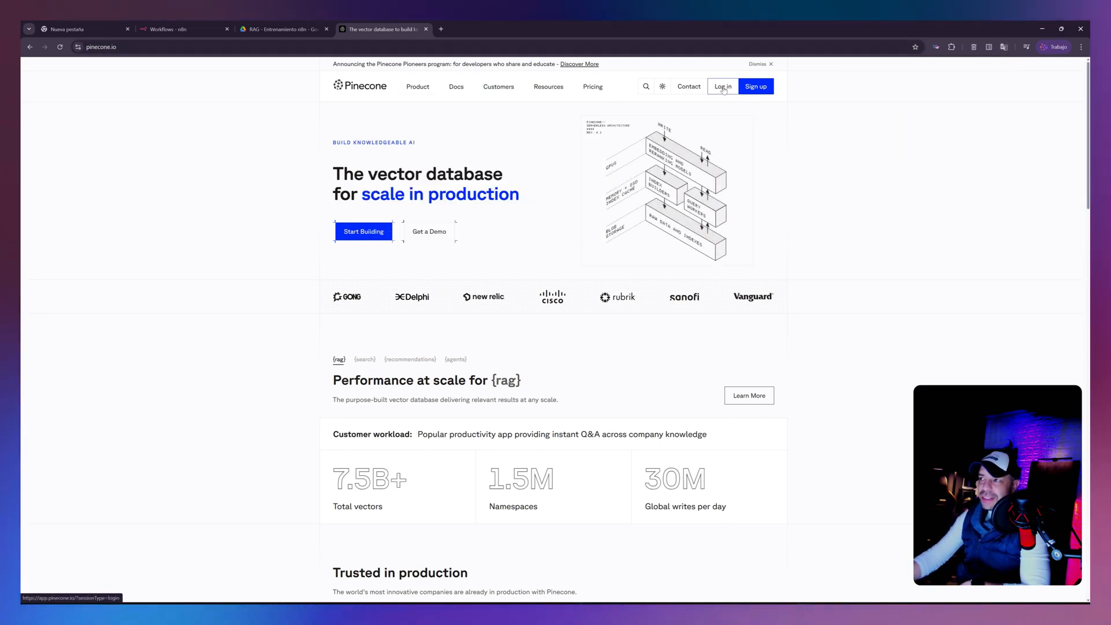
{"action": "left_click", "coordinate": [723, 87]}
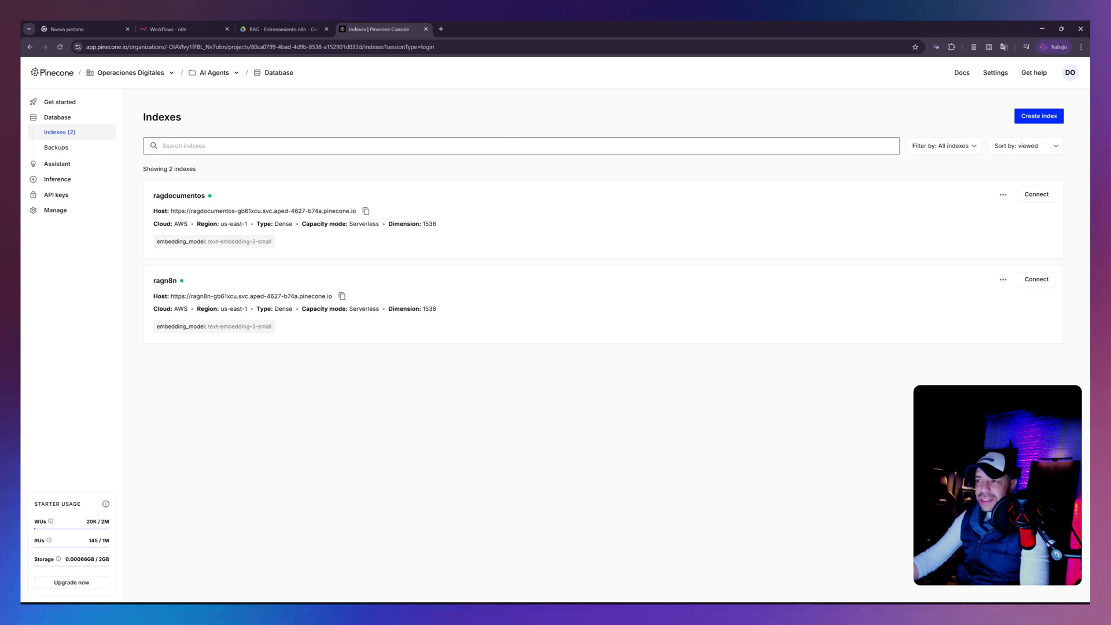
- Start a new Pinecone index and name it basededatos
{"action": "left_click", "coordinate": [1048, 120]}
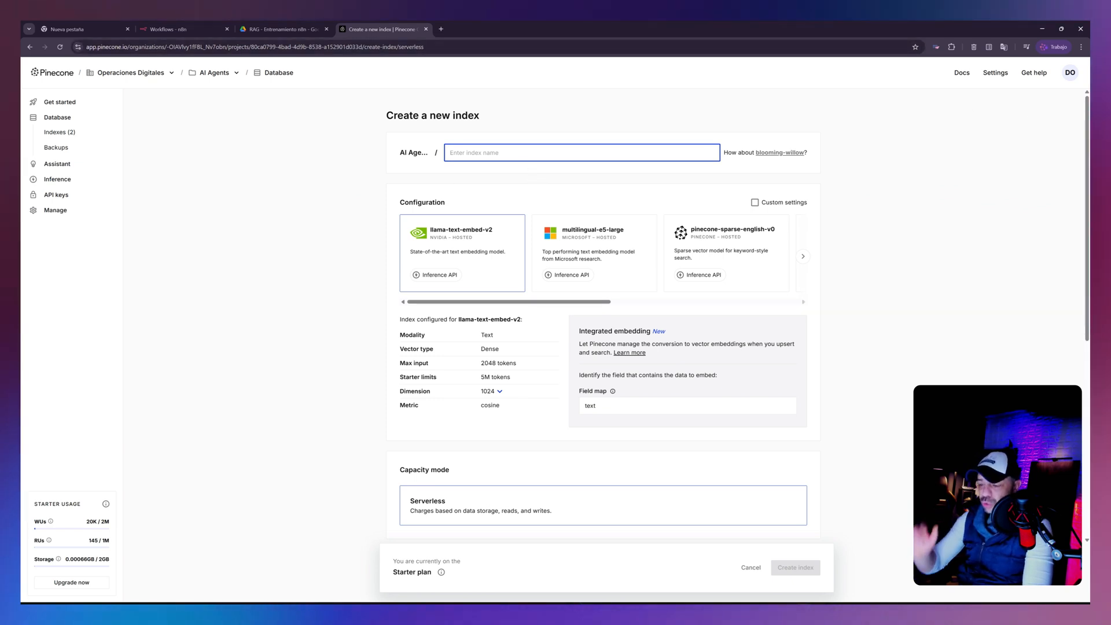
{"action": "type", "text": "r"}
{"action": "key", "text": "BackSpace"}
{"action": "type", "text": "basededatos"}
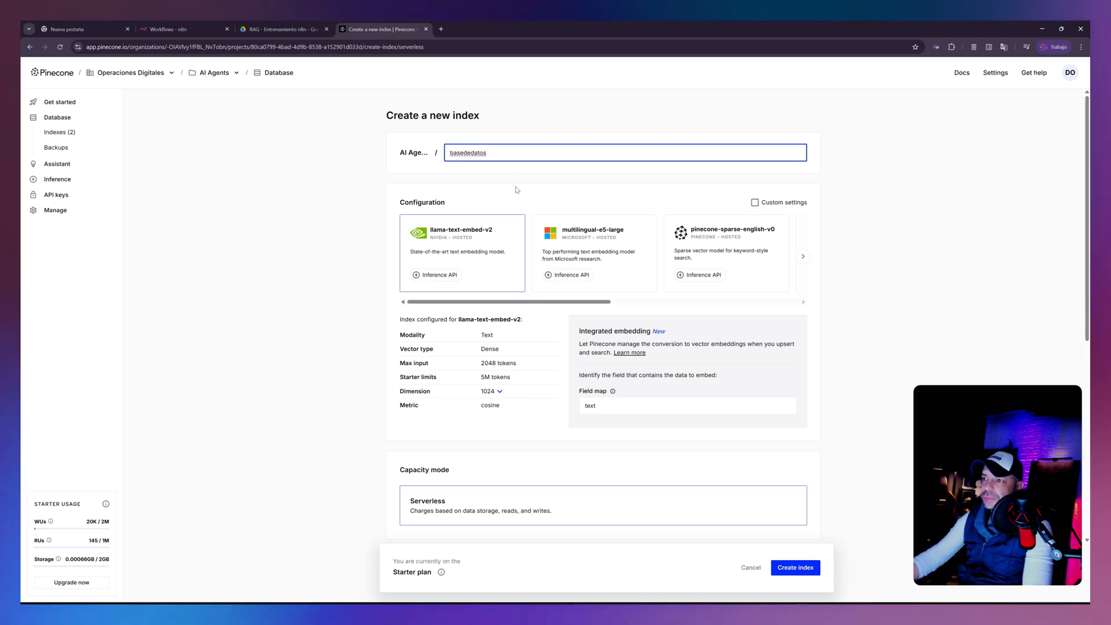
- Configure the index with OpenAI's text-embedding-3-small model and set its dimension to 1536
{"action": "left_click_drag", "start_coordinate": [530, 302], "coordinate": [760, 334]}
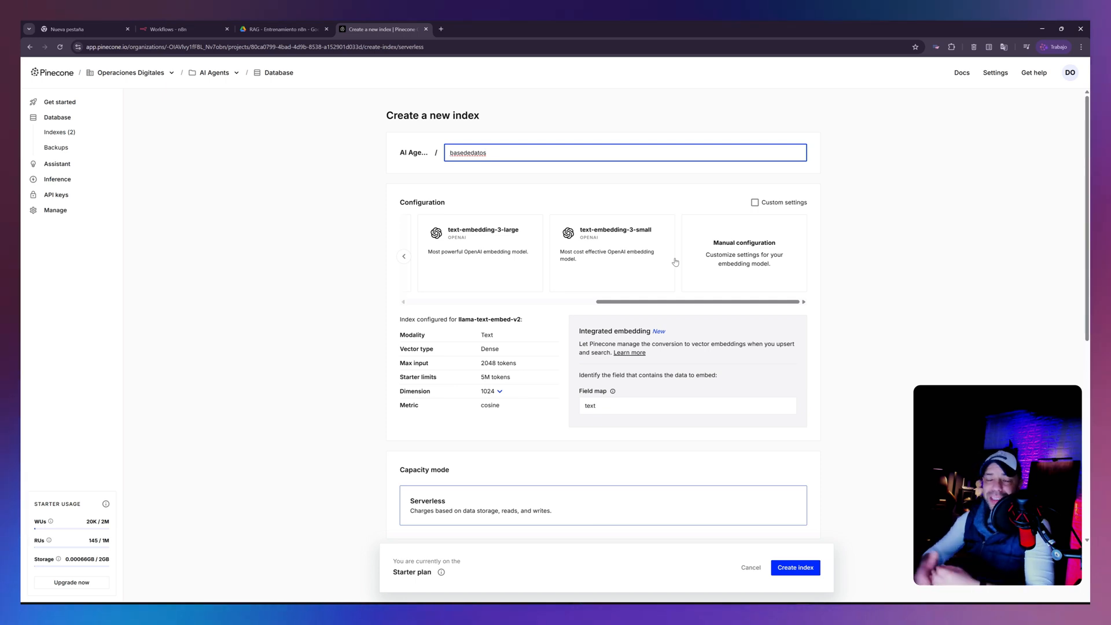
{"action": "left_click", "coordinate": [612, 238]}
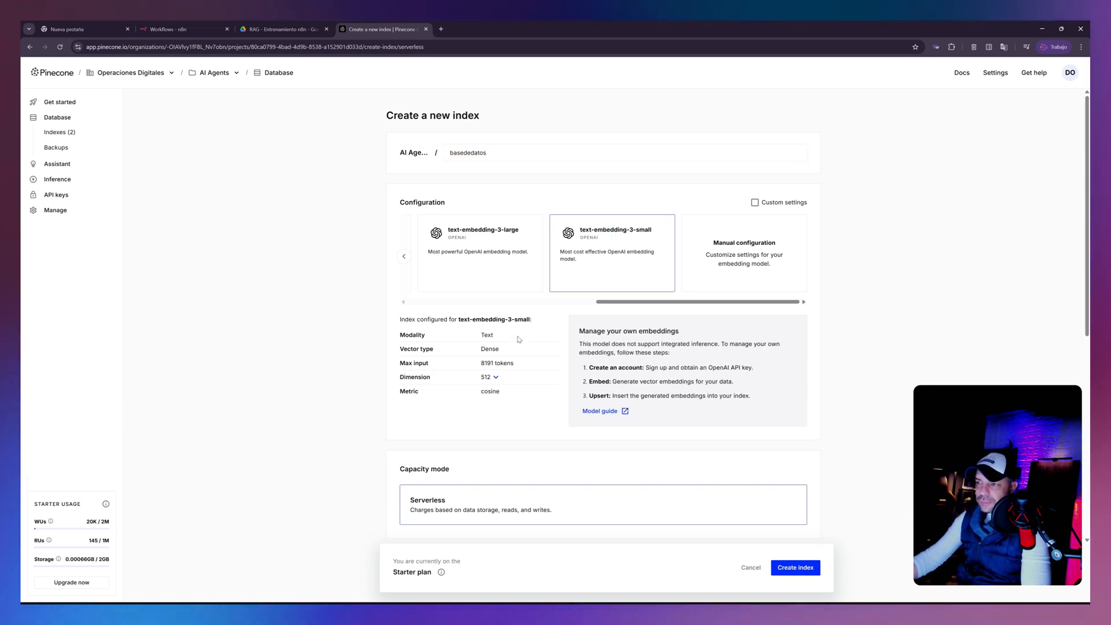
{"action": "double_click", "coordinate": [487, 335]}
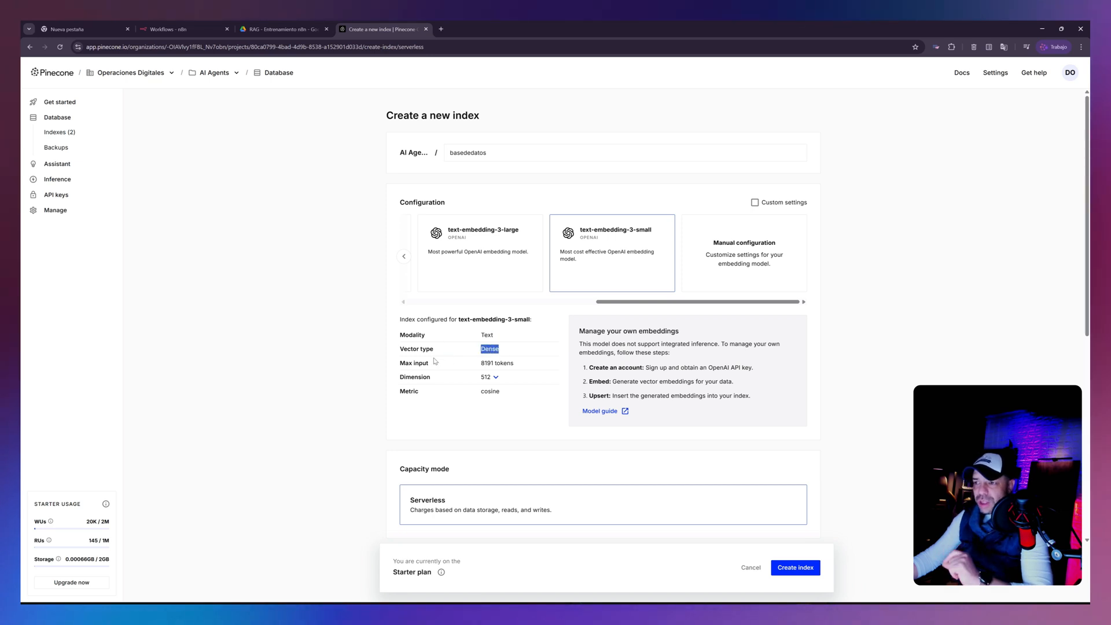
{"action": "left_click_drag", "start_coordinate": [480, 366], "coordinate": [517, 366]}
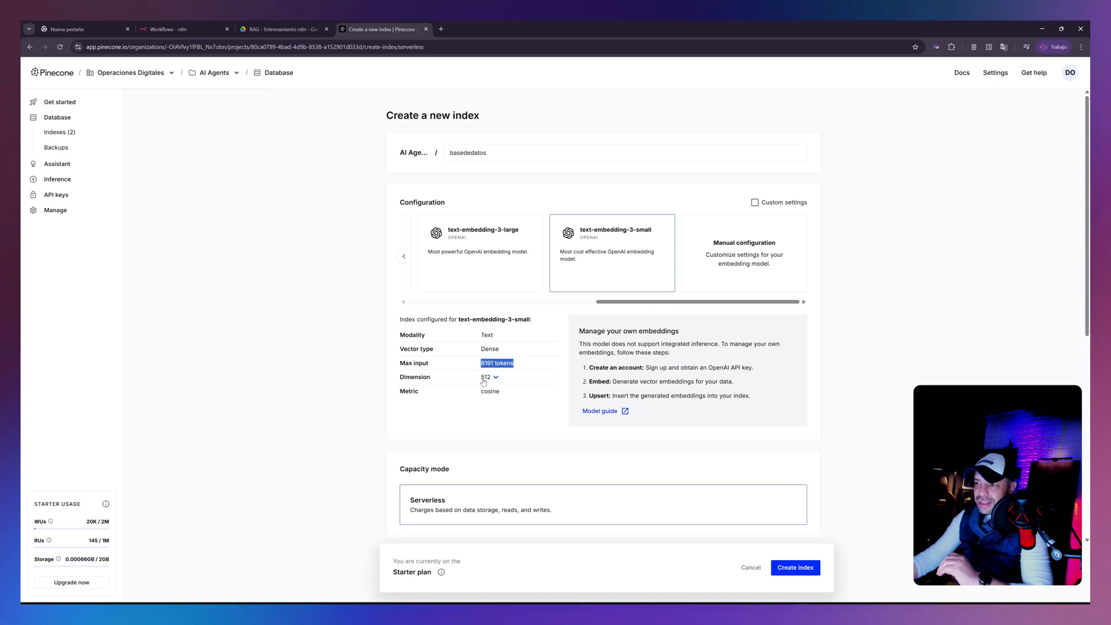
{"action": "left_click", "coordinate": [496, 377]}
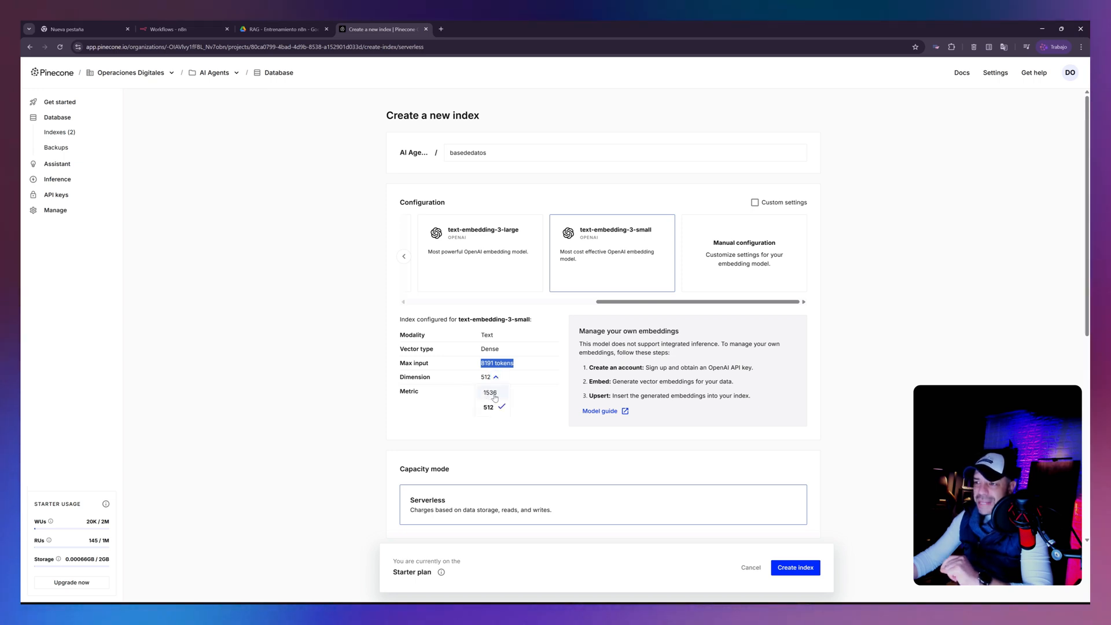
{"action": "left_click", "coordinate": [493, 394]}
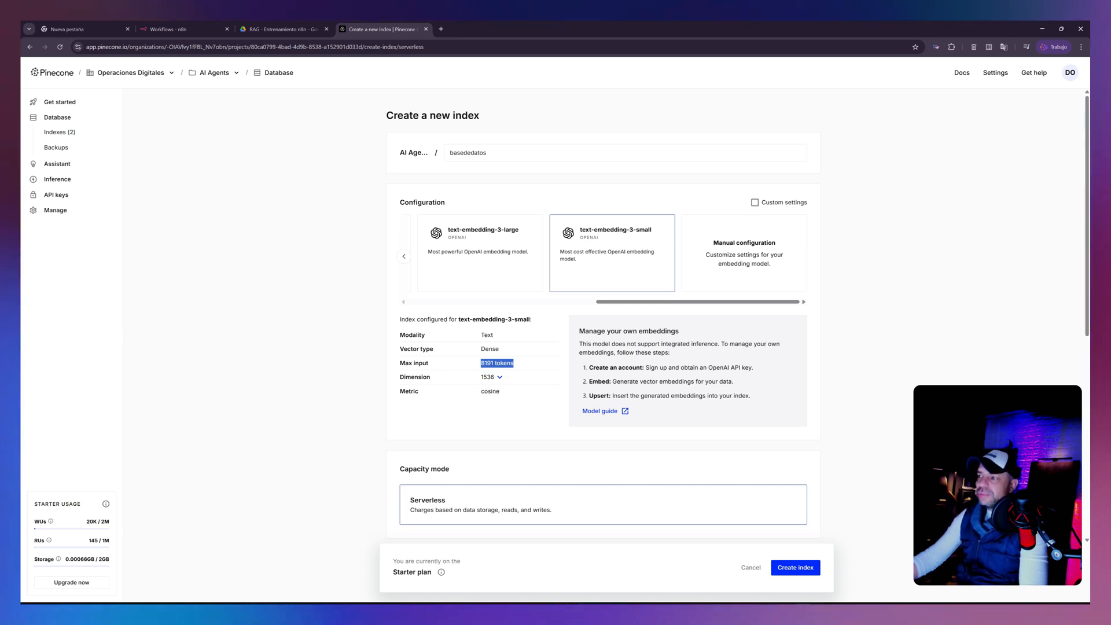
- Check the remaining settings and create the index with serverless capacity on AWS in the Virginia us-east-1 region
{"action": "scroll", "coordinate": [698, 451], "scroll_direction": "down", "scroll_amount": 3}
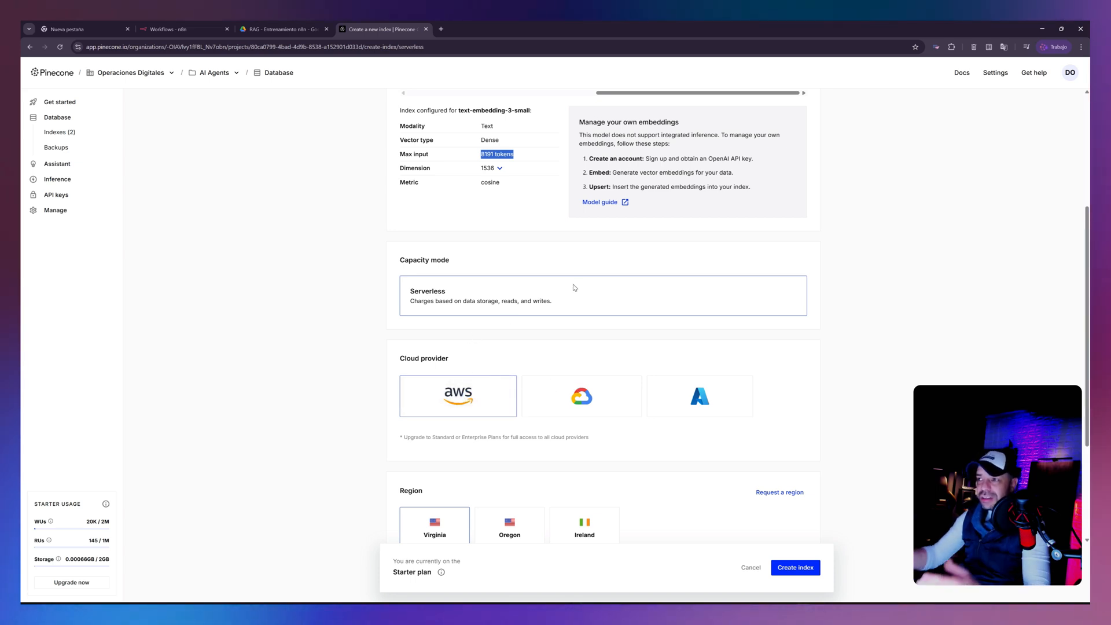
{"action": "scroll", "coordinate": [574, 288], "scroll_direction": "down", "scroll_amount": 3}
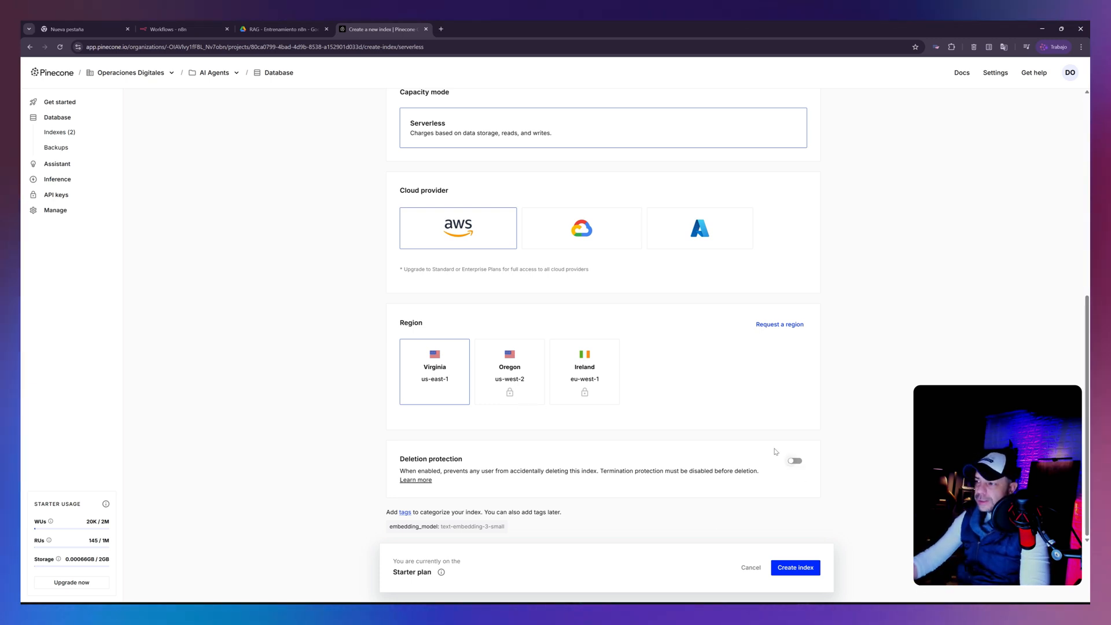
{"action": "scroll", "coordinate": [778, 518], "scroll_direction": "up", "scroll_amount": 2}
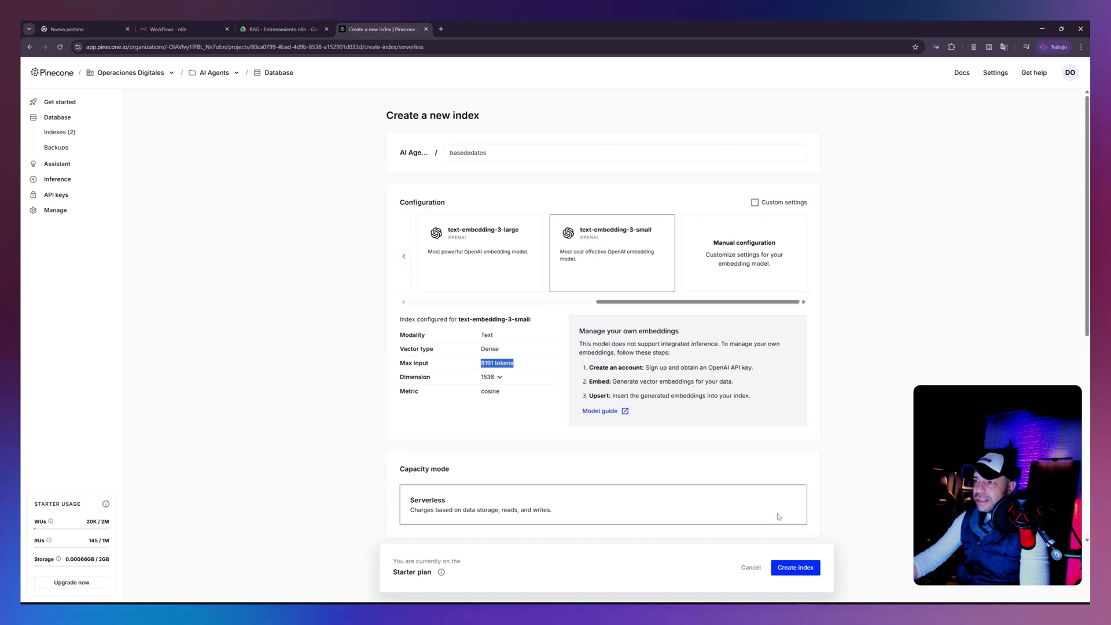
{"action": "scroll", "coordinate": [778, 521], "scroll_direction": "down", "scroll_amount": 6}
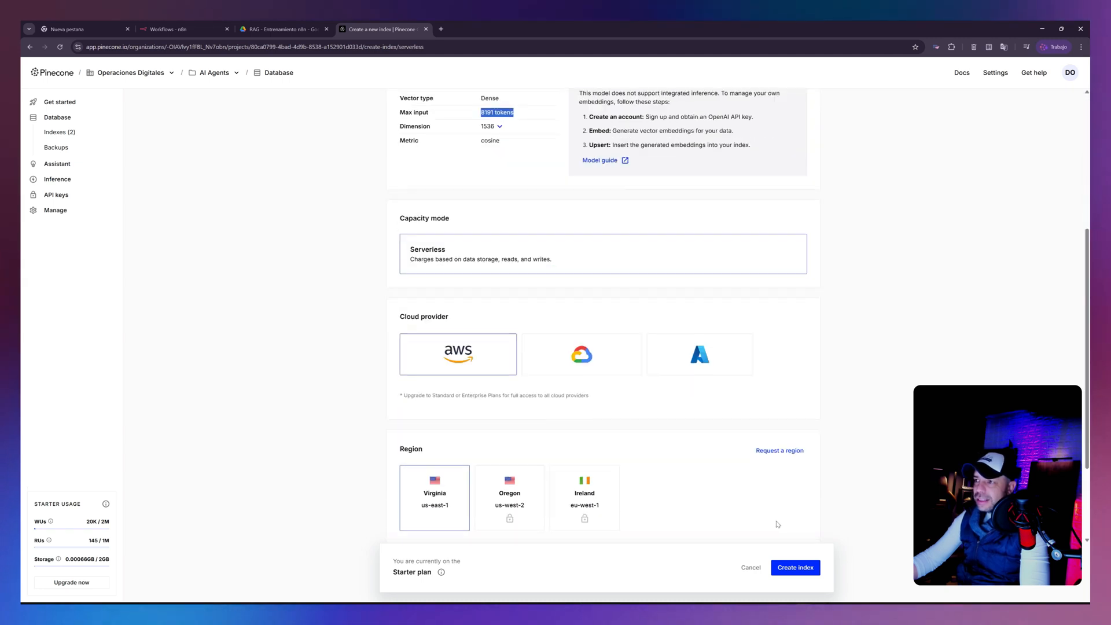
{"action": "left_click", "coordinate": [802, 570]}
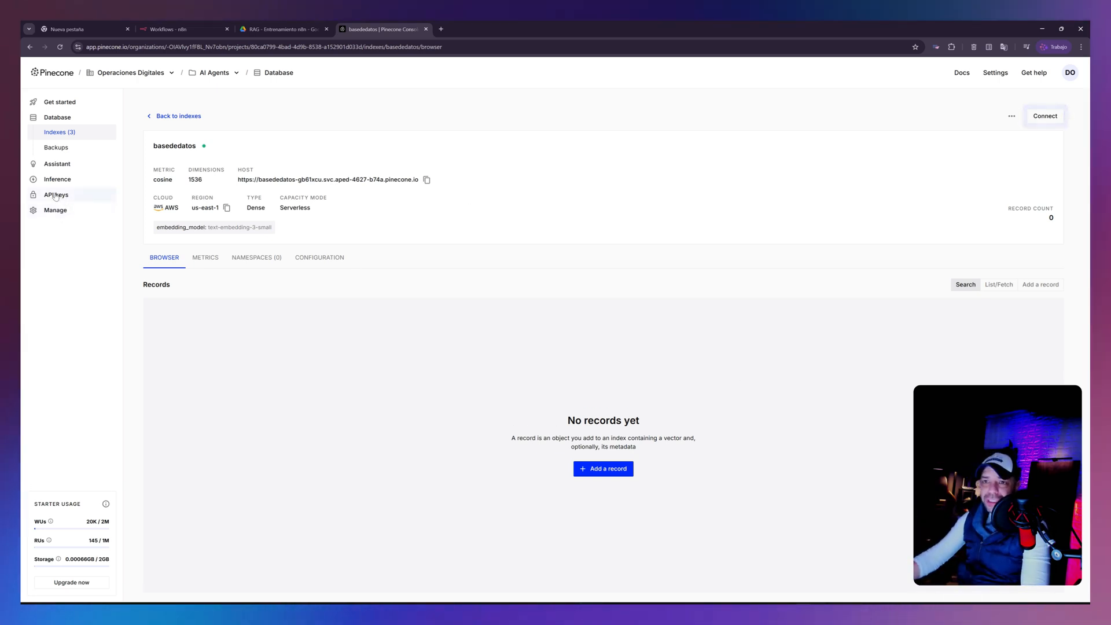
- Generate a new API key named documentos with All permissions, and copy the key before dismissing it
{"action": "left_click", "coordinate": [56, 196]}
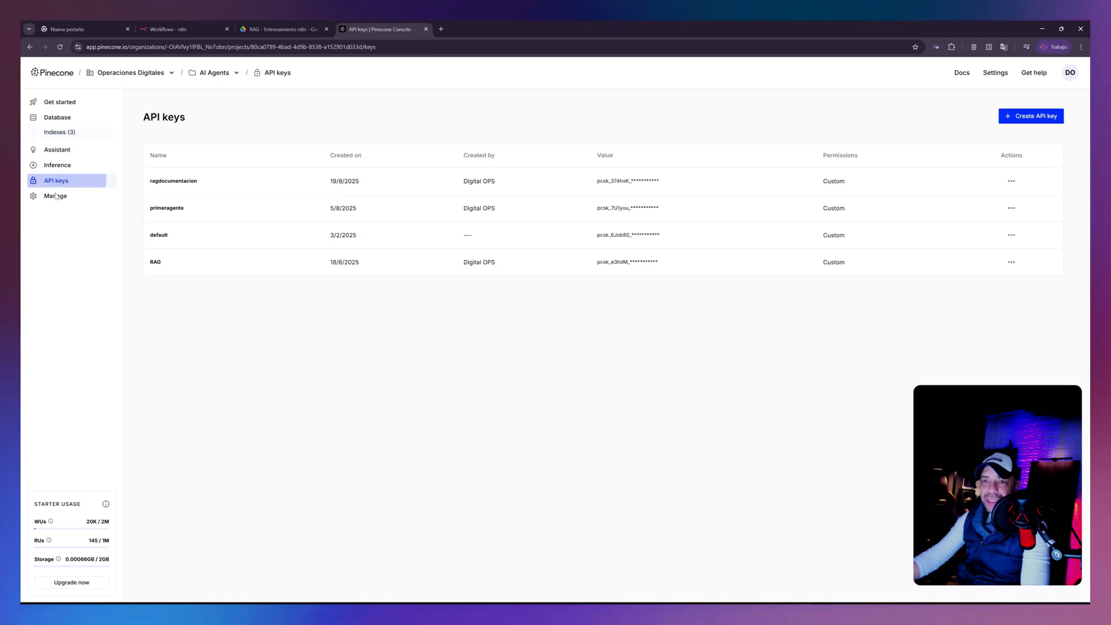
{"action": "left_click", "coordinate": [1022, 117]}
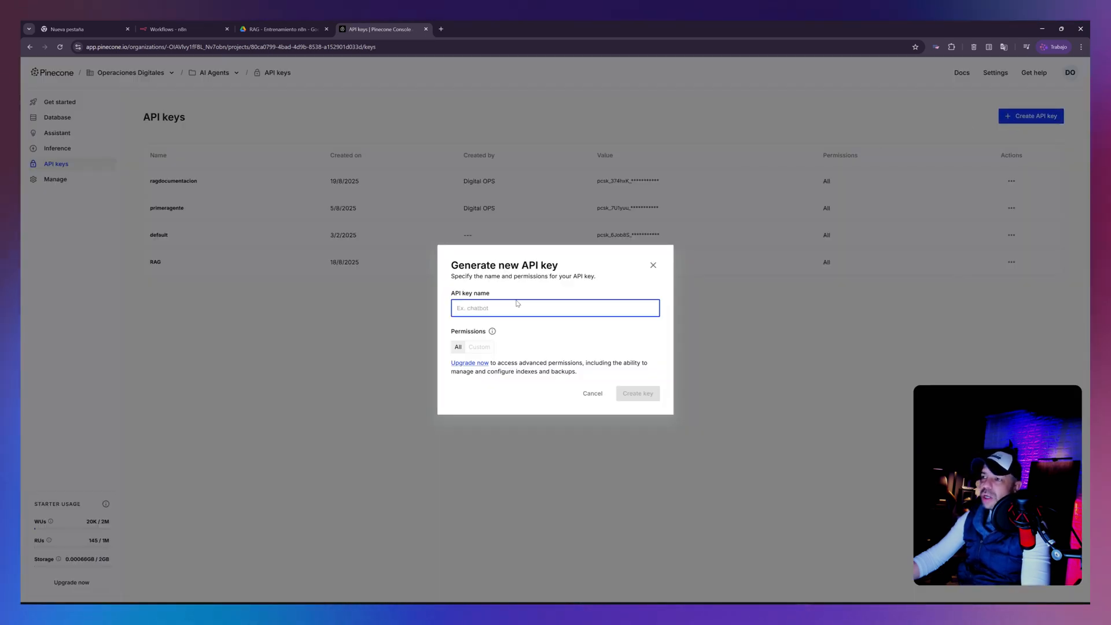
{"action": "type", "text": "documentos"}
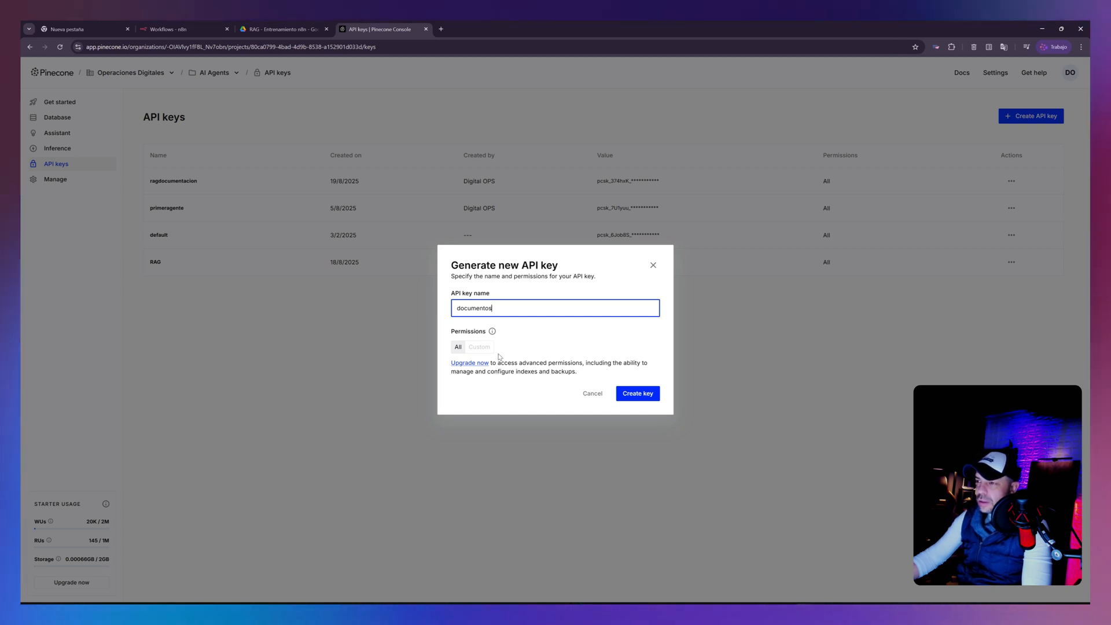
{"action": "left_click", "coordinate": [640, 393]}
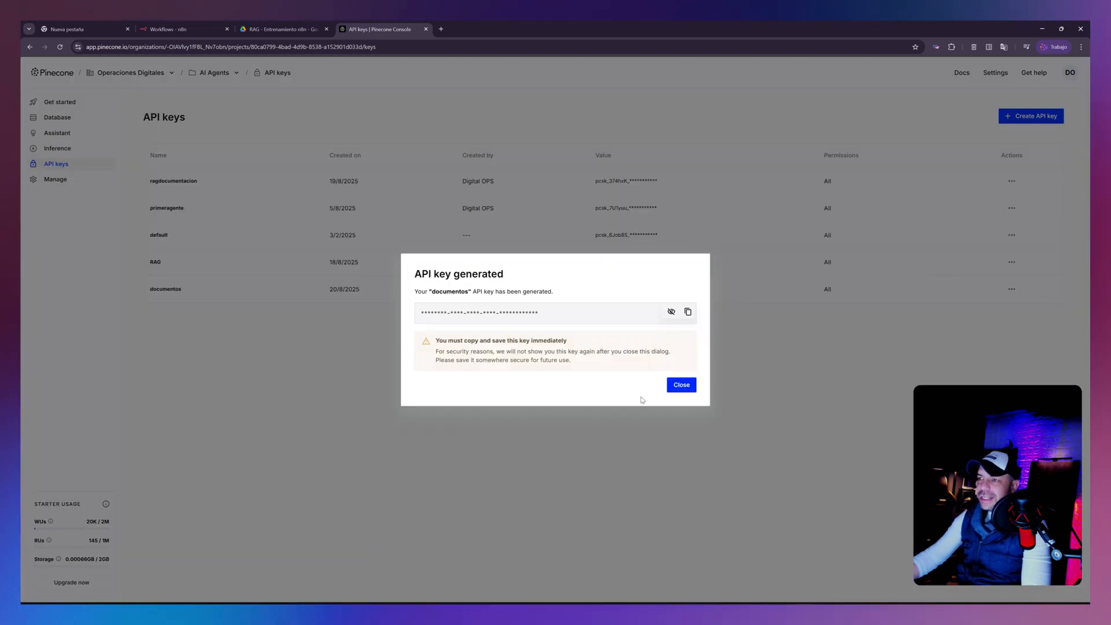
{"action": "left_click", "coordinate": [689, 315]}
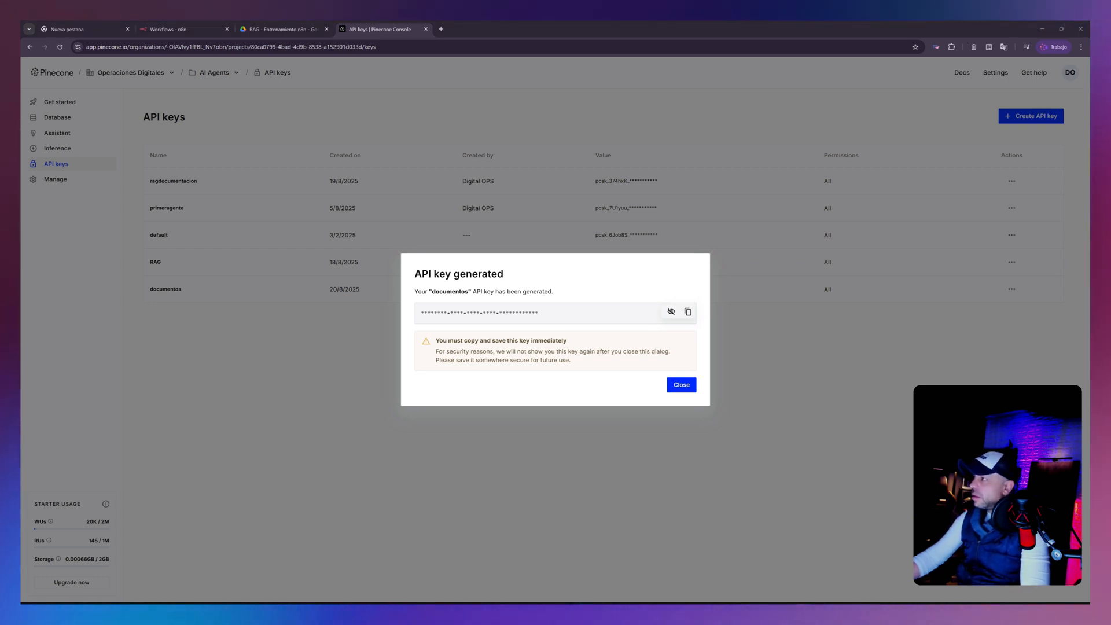
{"action": "left_click", "coordinate": [682, 385]}
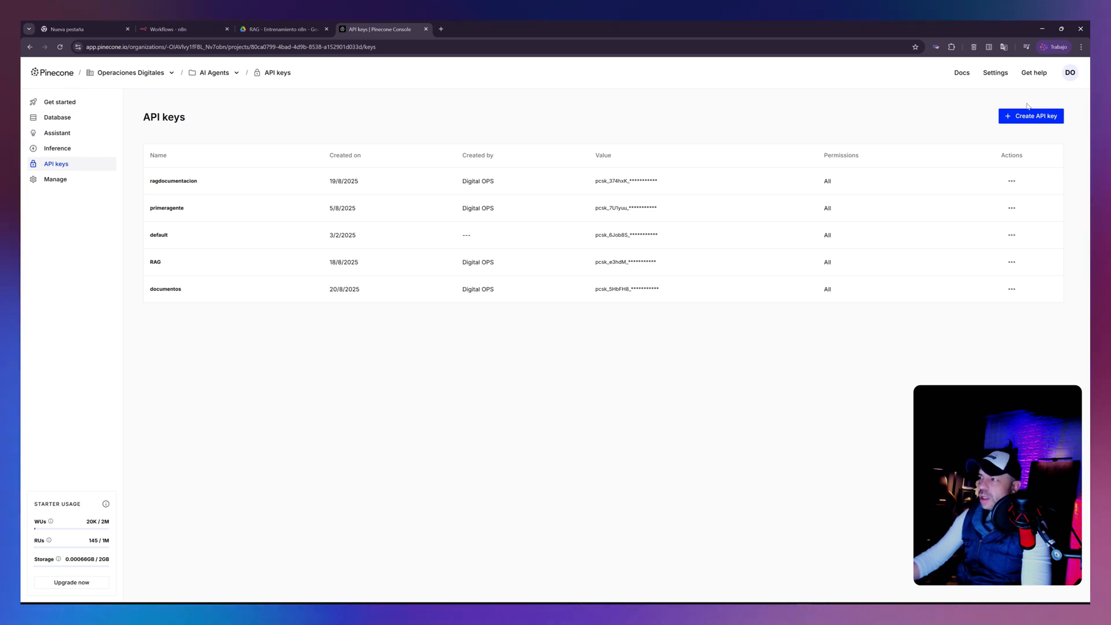
- Return to the index list and open the basededatos index to inspect its records
{"action": "left_click", "coordinate": [57, 118]}
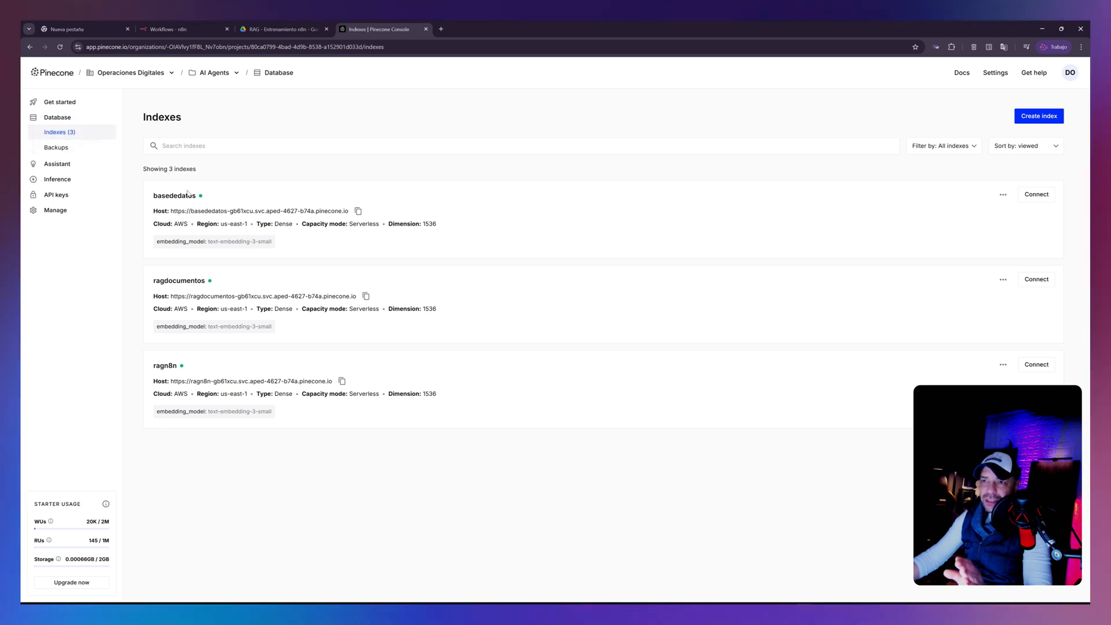
{"action": "left_click", "coordinate": [167, 196]}
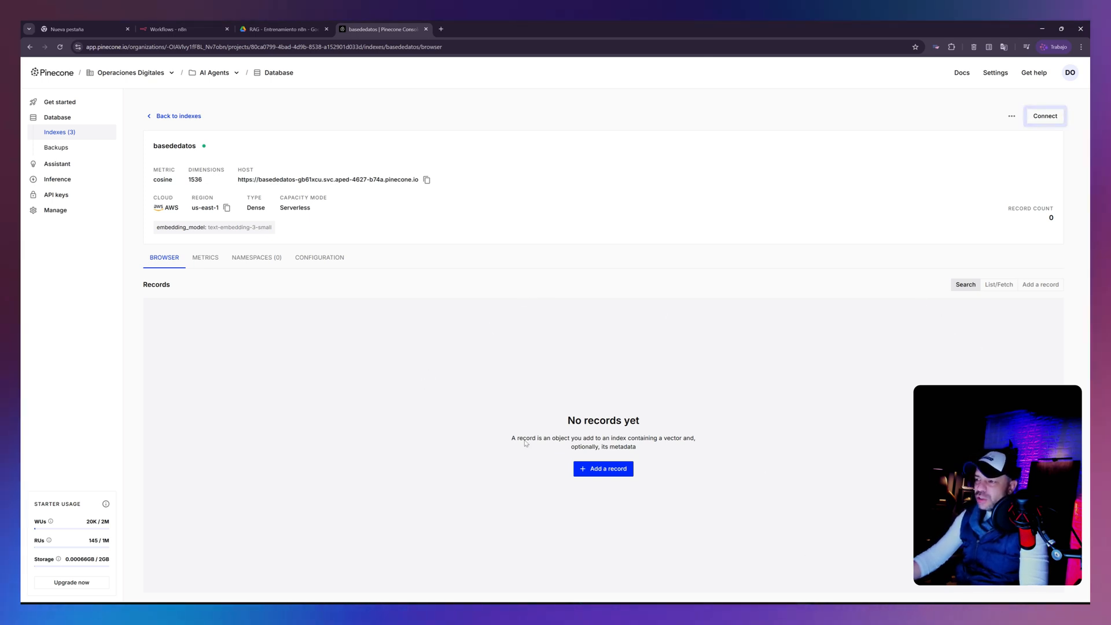
- Check the basededatos index's metrics and namespaces
{"action": "left_click", "coordinate": [208, 259]}
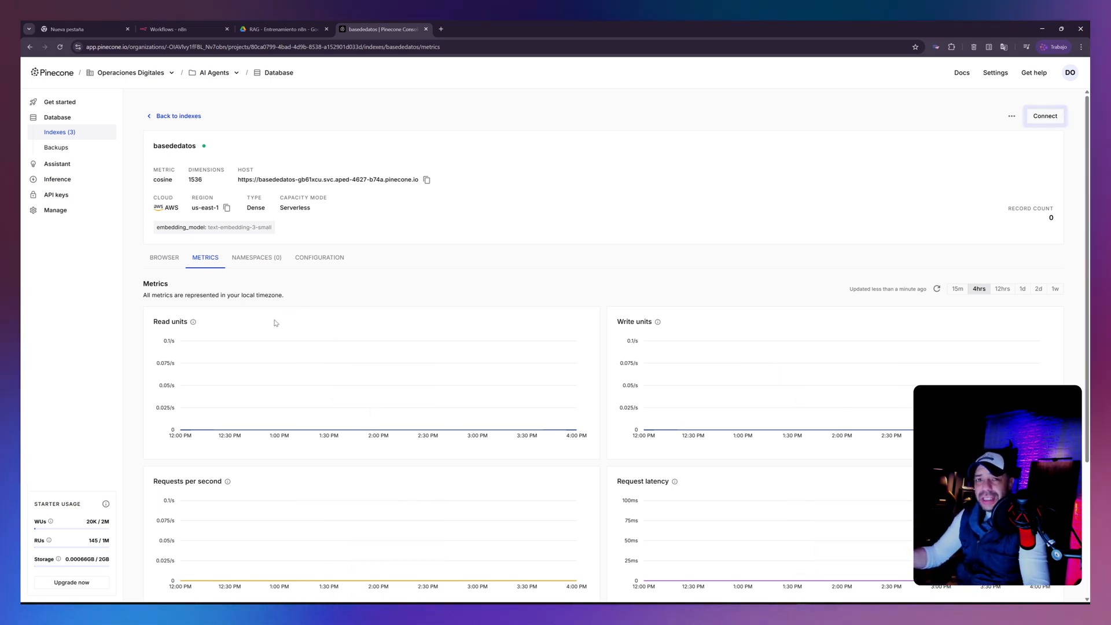
{"action": "left_click", "coordinate": [253, 258]}
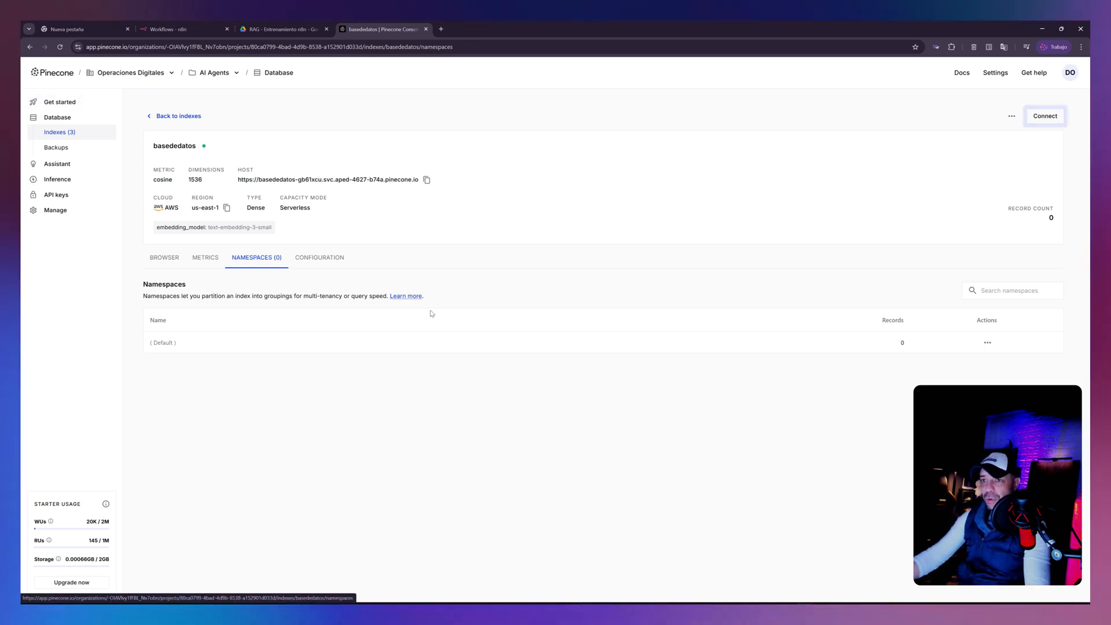
- Switch to n8n, create a new workflow in the Personal project, and name it Agente RAG
{"action": "left_click", "coordinate": [173, 29]}
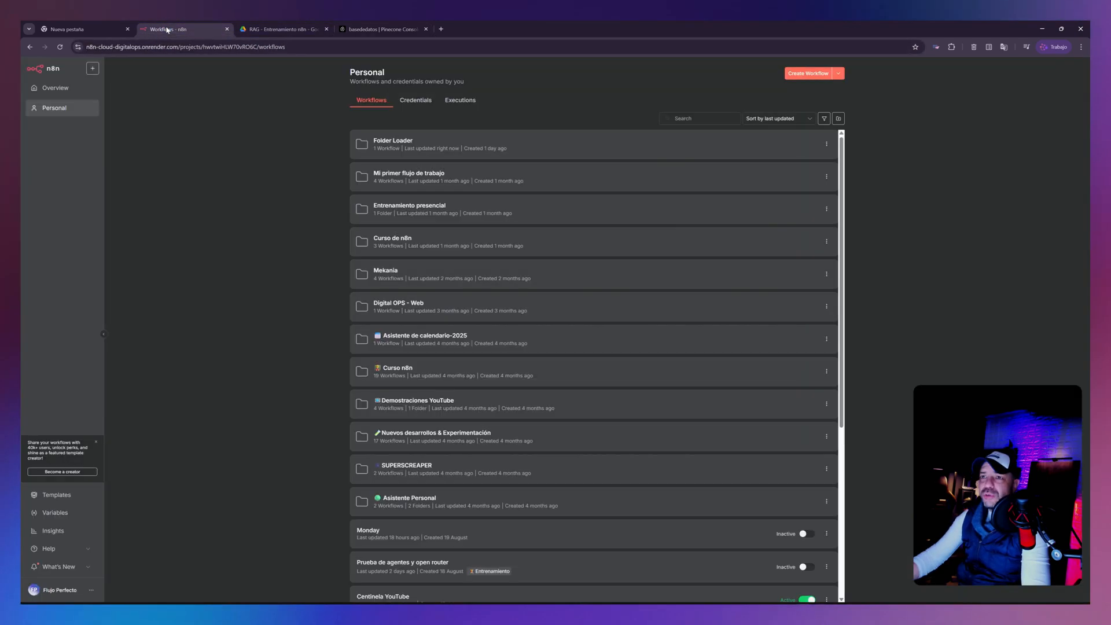
{"action": "left_click", "coordinate": [813, 75]}
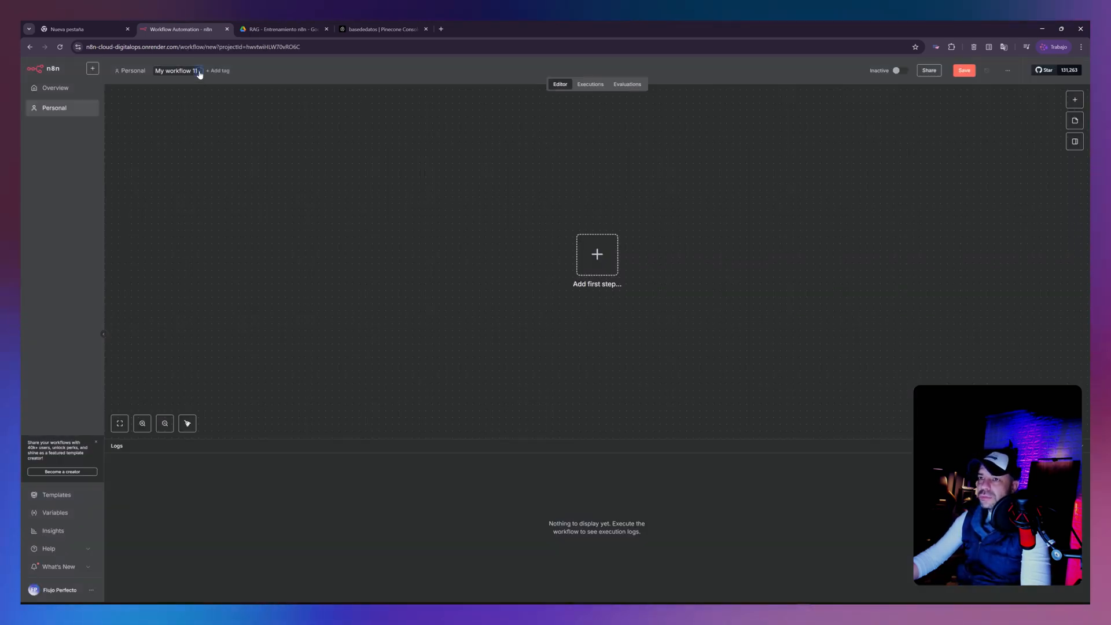
{"action": "left_click", "coordinate": [198, 72]}
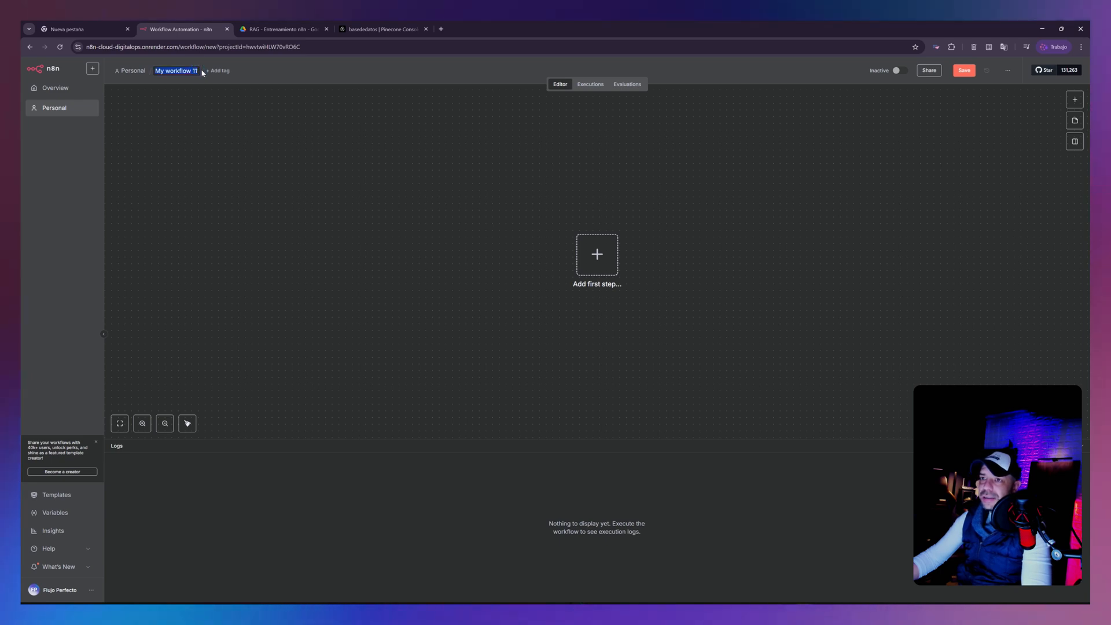
{"action": "type", "text": "Cr"}
{"action": "key", "text": "BackSpace"}
{"action": "key", "text": "BackSpace"}
{"action": "type", "text": "Age"}
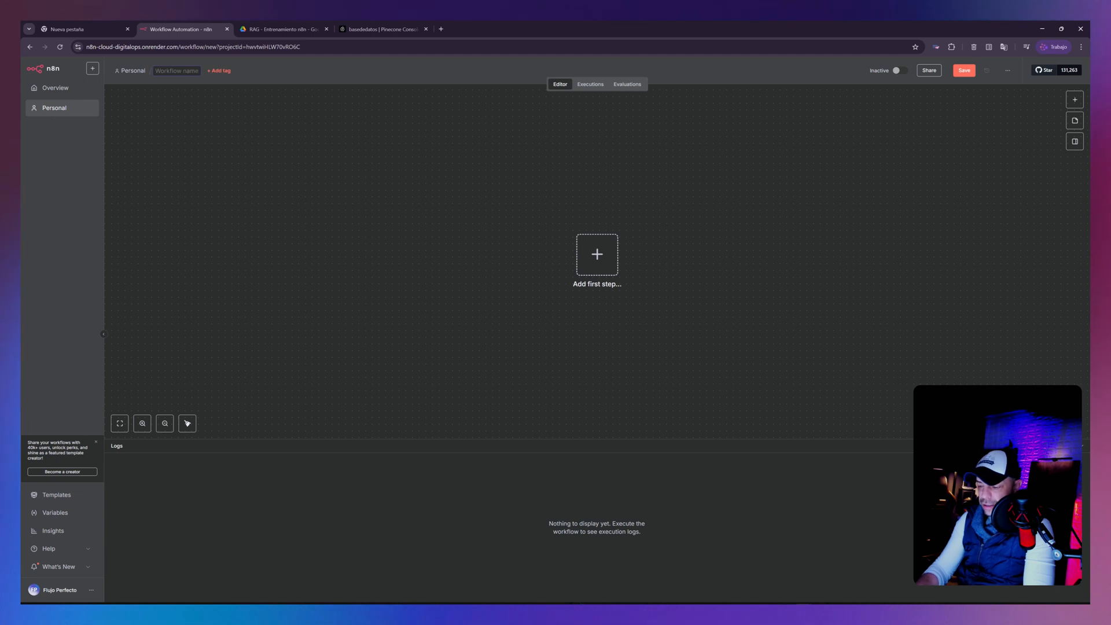
{"action": "type", "text": "nt"}
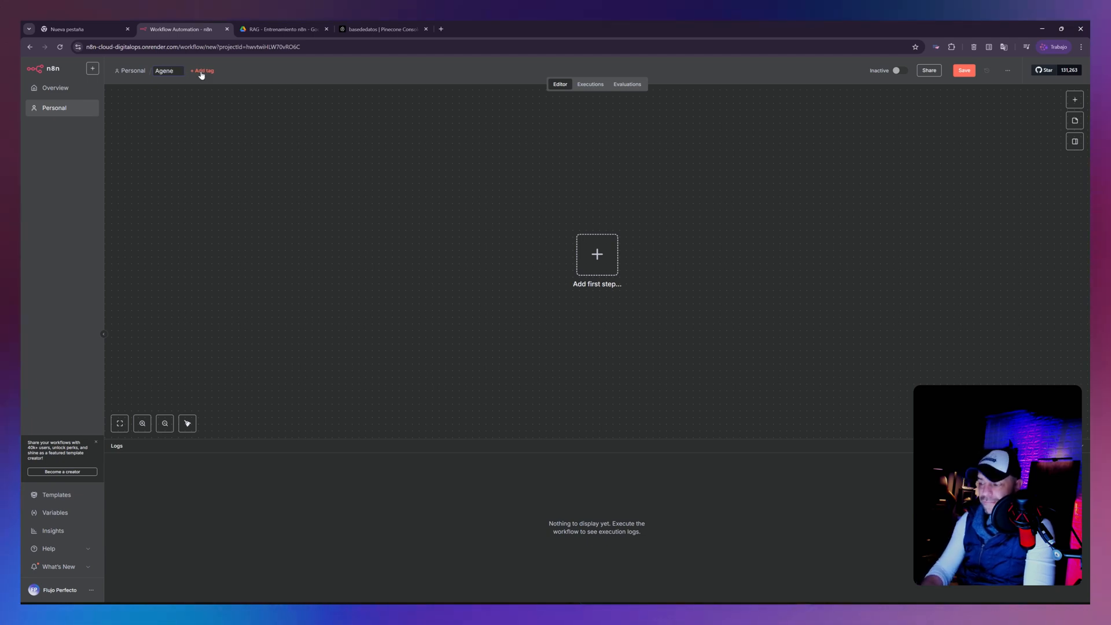
{"action": "type", "text": "e RA"}
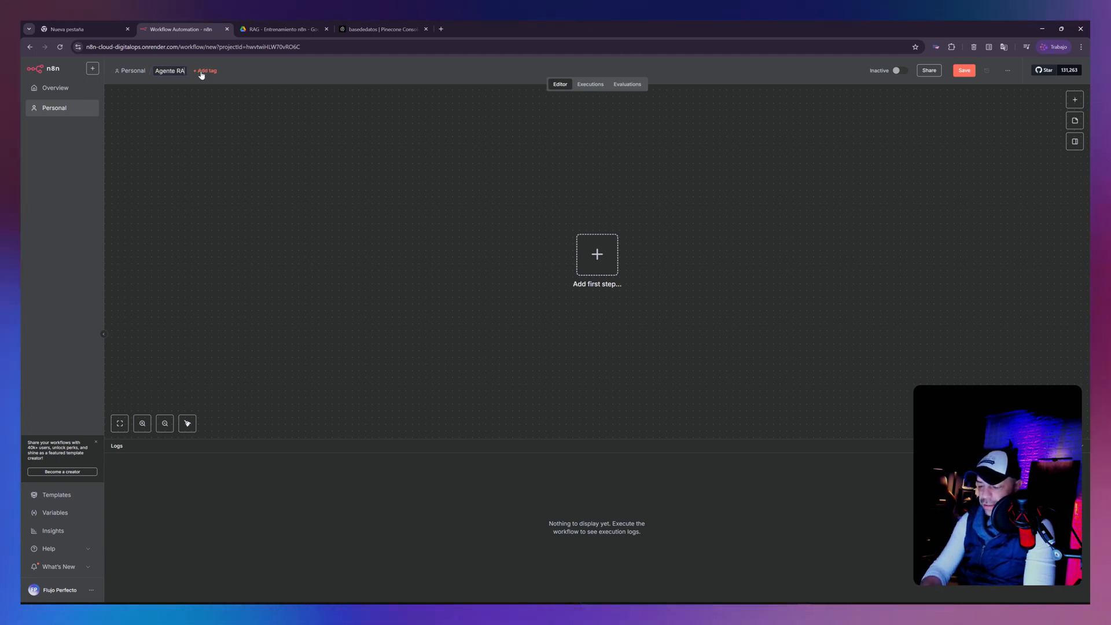
{"action": "type", "text": "G"}
- Create a new tag called Pinecone and assign it to the workflow
{"action": "left_click", "coordinate": [210, 72]}
{"action": "key", "text": "Escape"}
{"action": "left_click", "coordinate": [210, 72]}
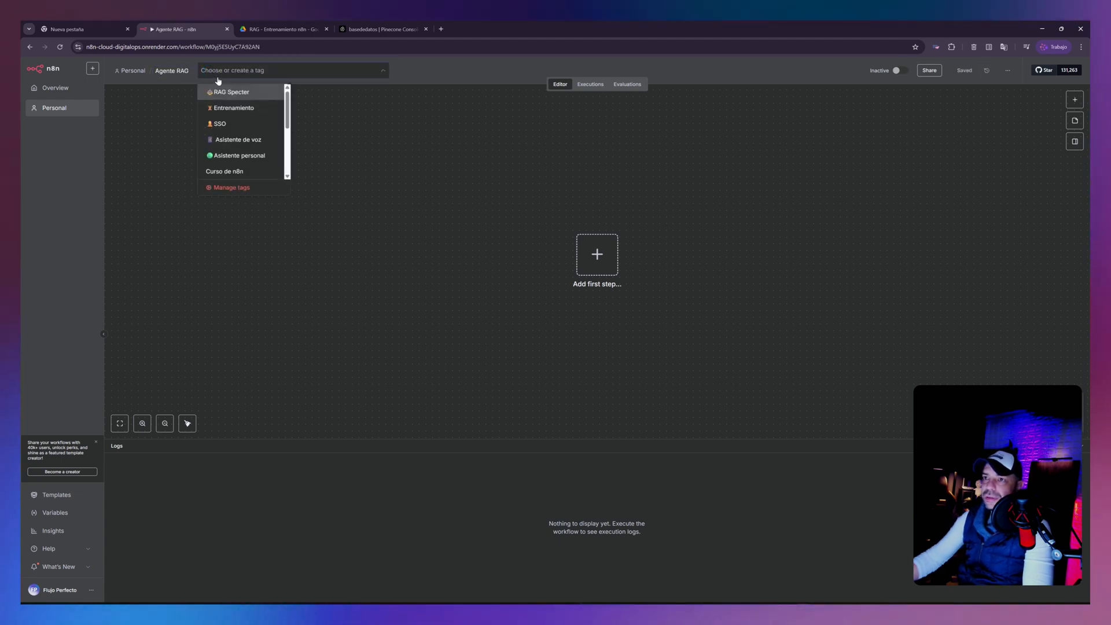
{"action": "type", "text": "P"}
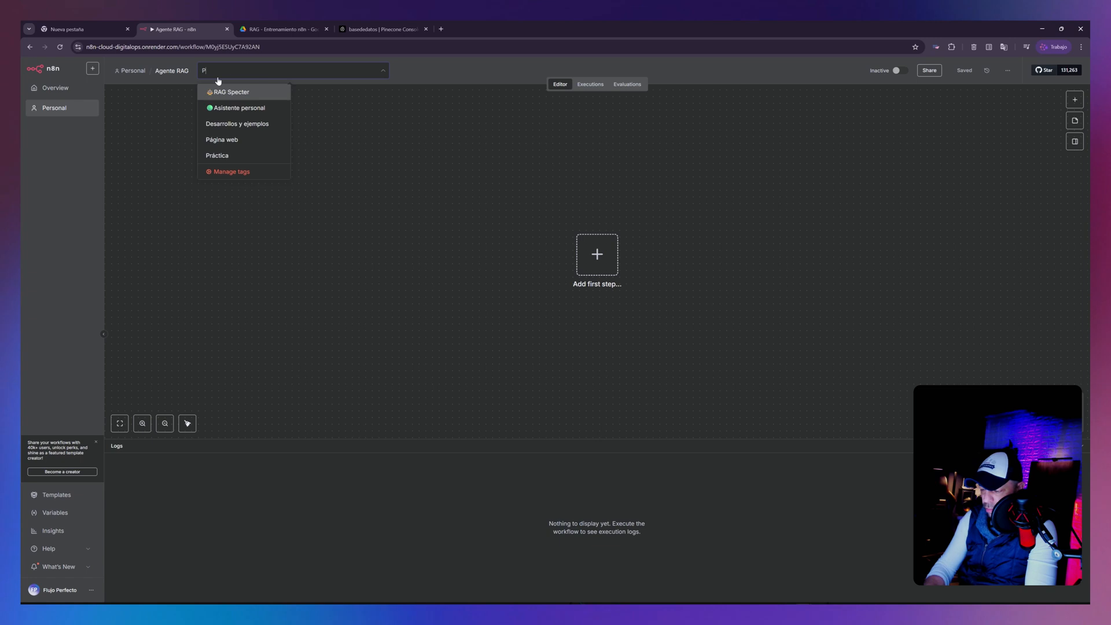
{"action": "type", "text": "inec"}
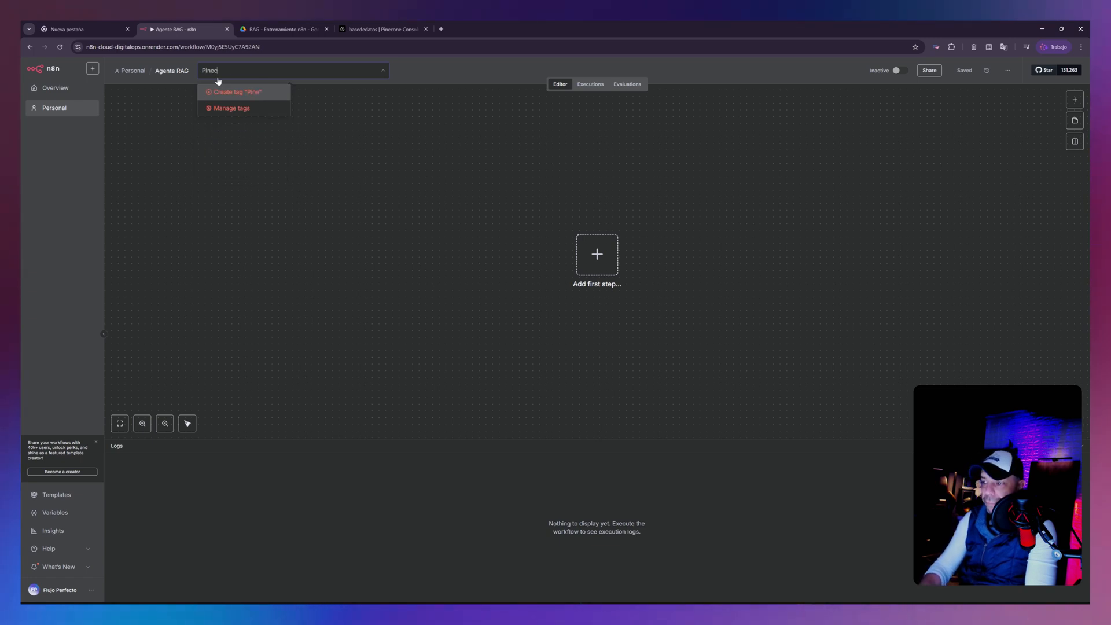
{"action": "type", "text": "one"}
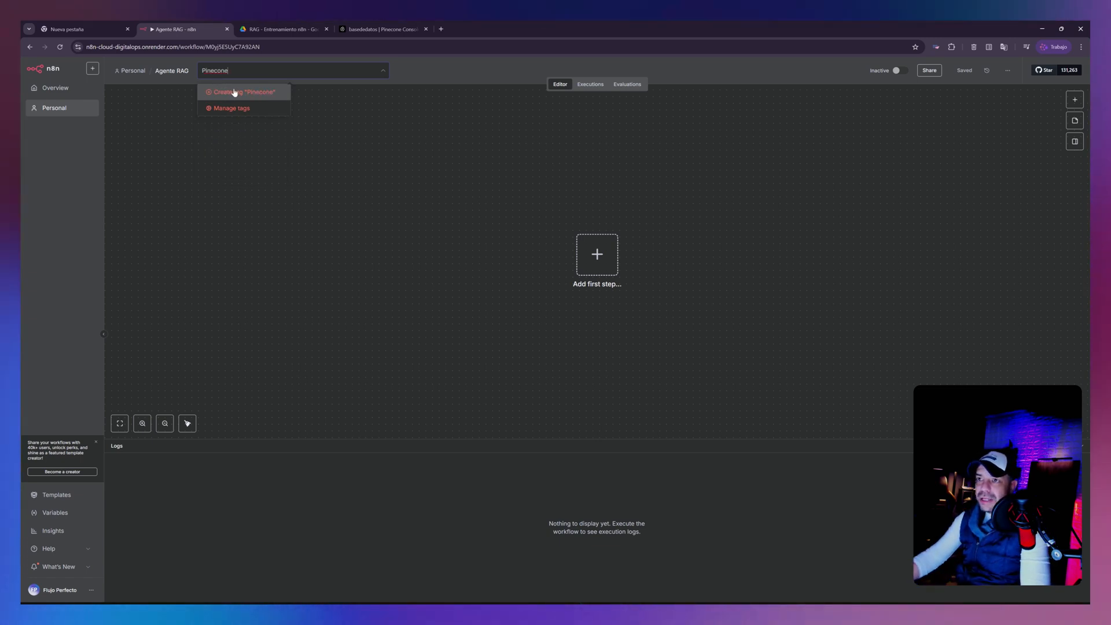
{"action": "left_click", "coordinate": [241, 91]}
{"action": "left_click", "coordinate": [373, 210]}
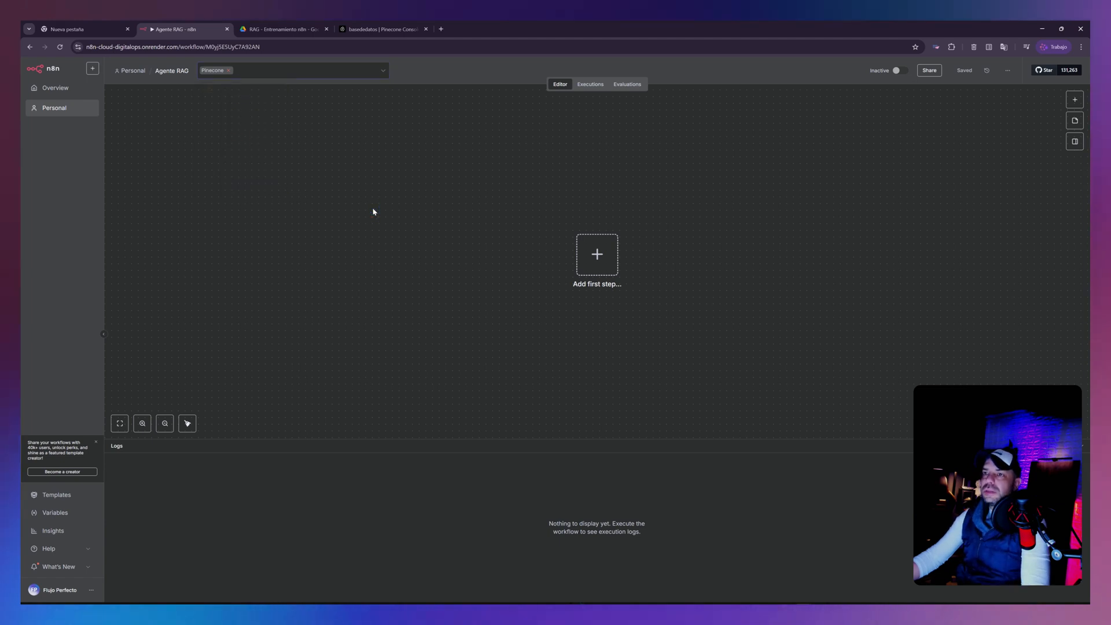
{"action": "left_click", "coordinate": [628, 218]}
- Add a manual trigger as the workflow's first node and move it toward the canvas's upper-left area
{"action": "left_click_drag", "start_coordinate": [704, 240], "coordinate": [505, 232]}
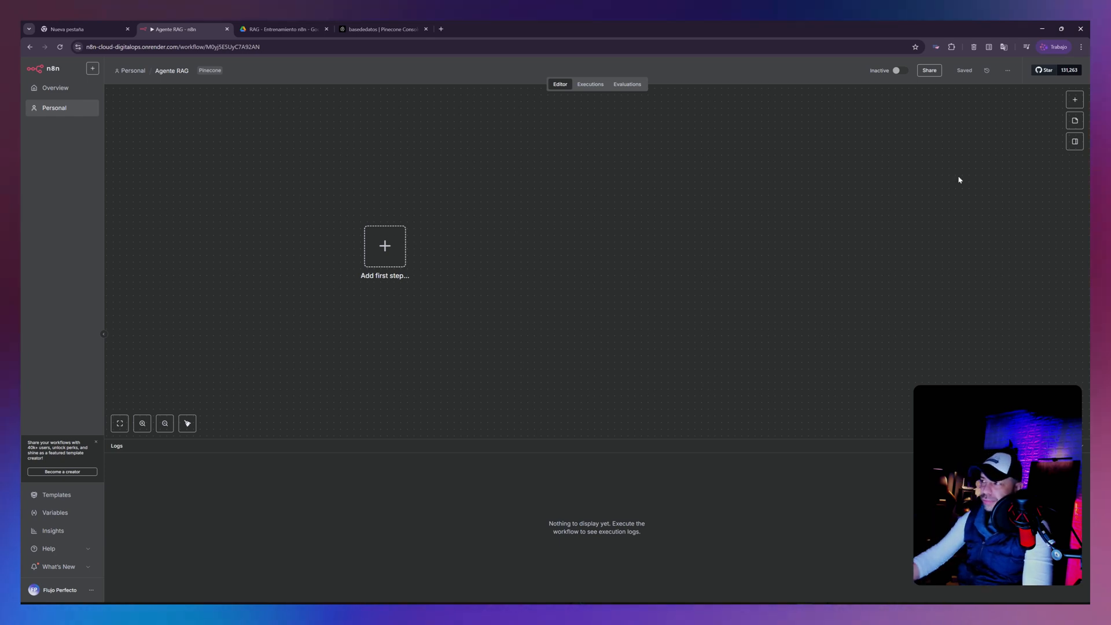
{"action": "left_click", "coordinate": [1076, 102]}
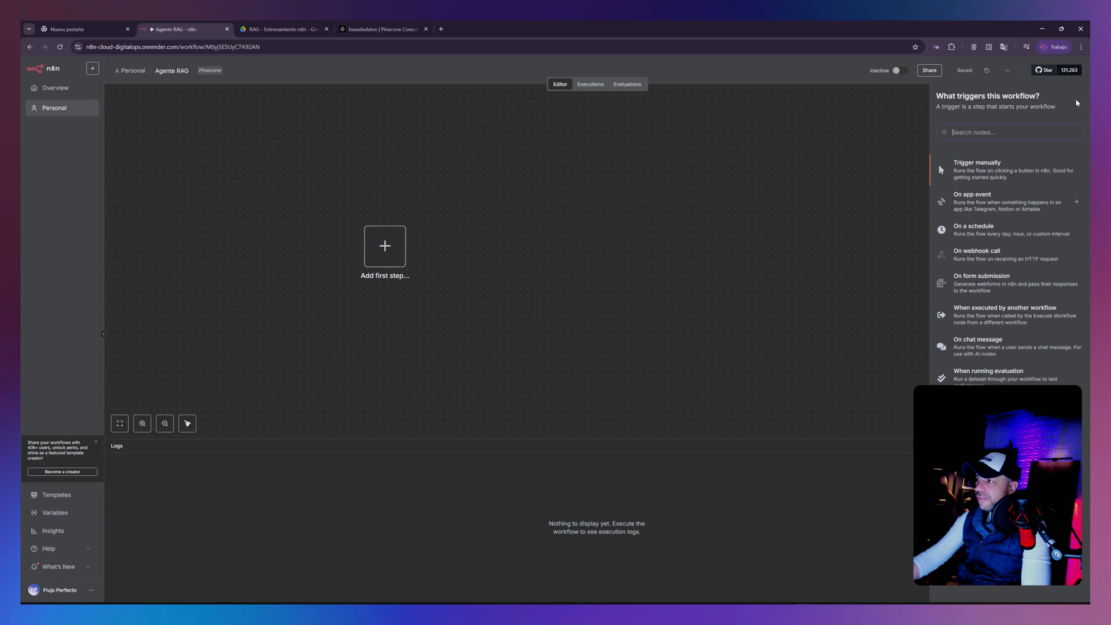
{"action": "left_click", "coordinate": [986, 167]}
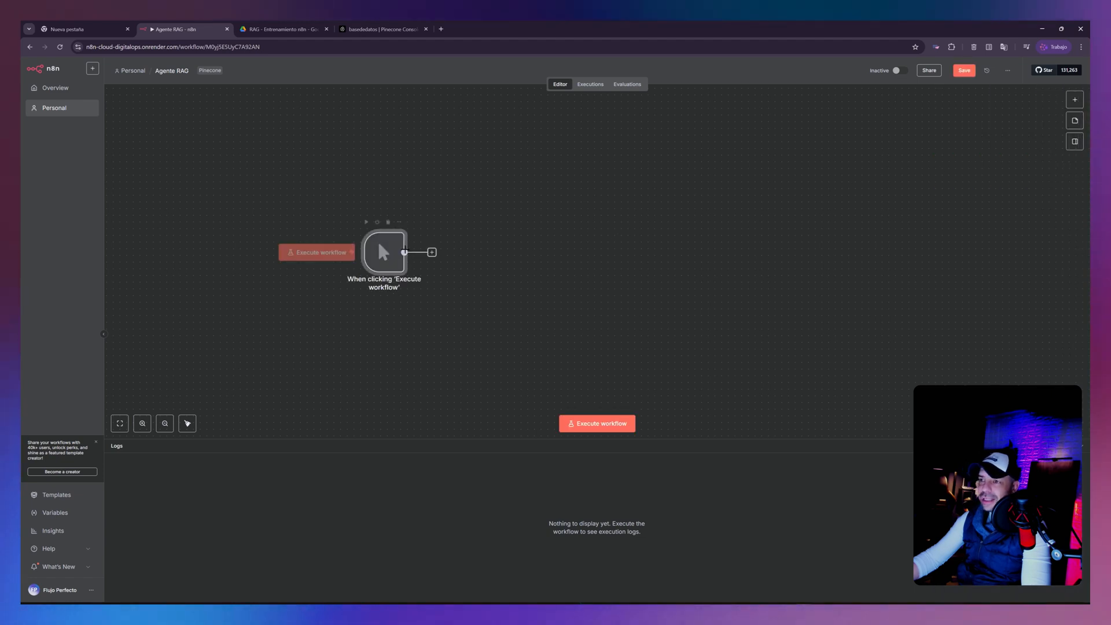
{"action": "left_click_drag", "start_coordinate": [389, 255], "coordinate": [228, 222]}
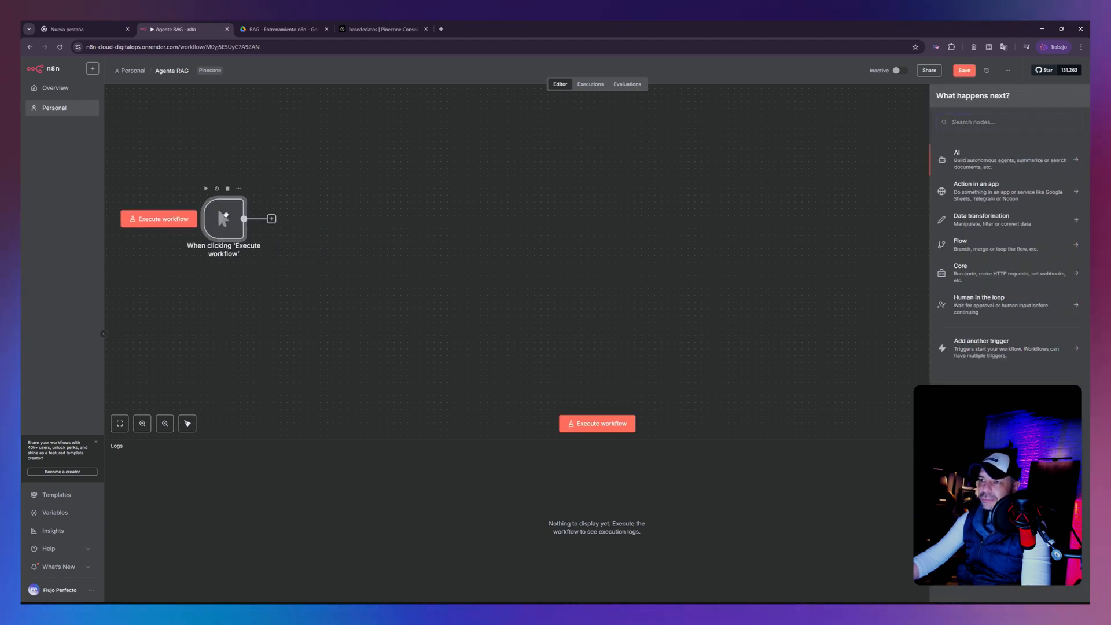
{"action": "left_click", "coordinate": [335, 234]}
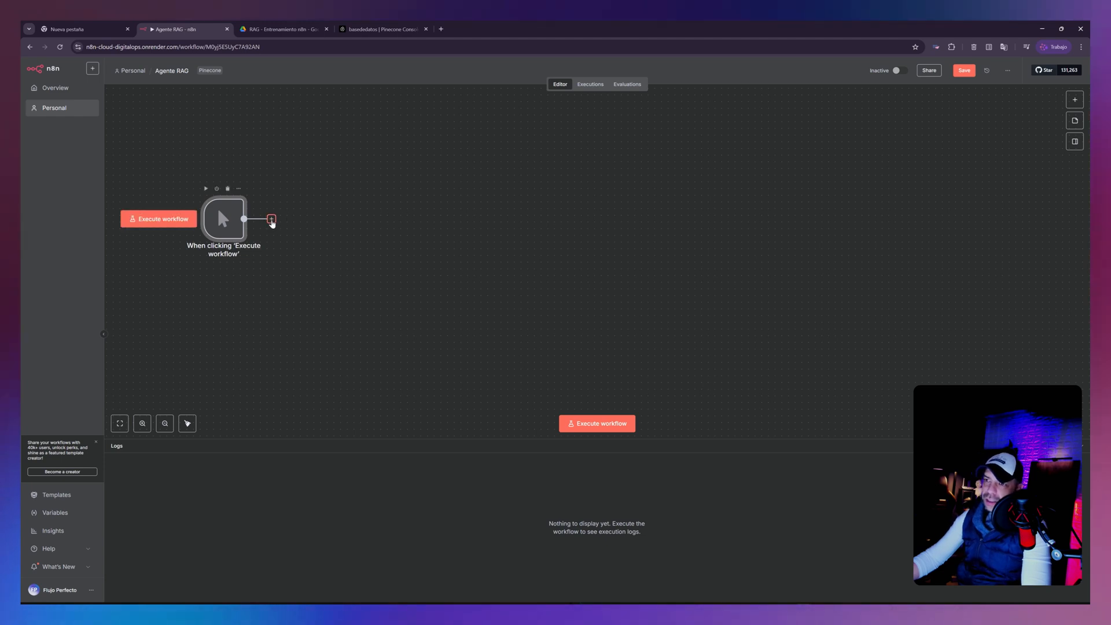
- Connect a Google Drive node with the Search files and folders action to the manual trigger
{"action": "left_click", "coordinate": [271, 220]}
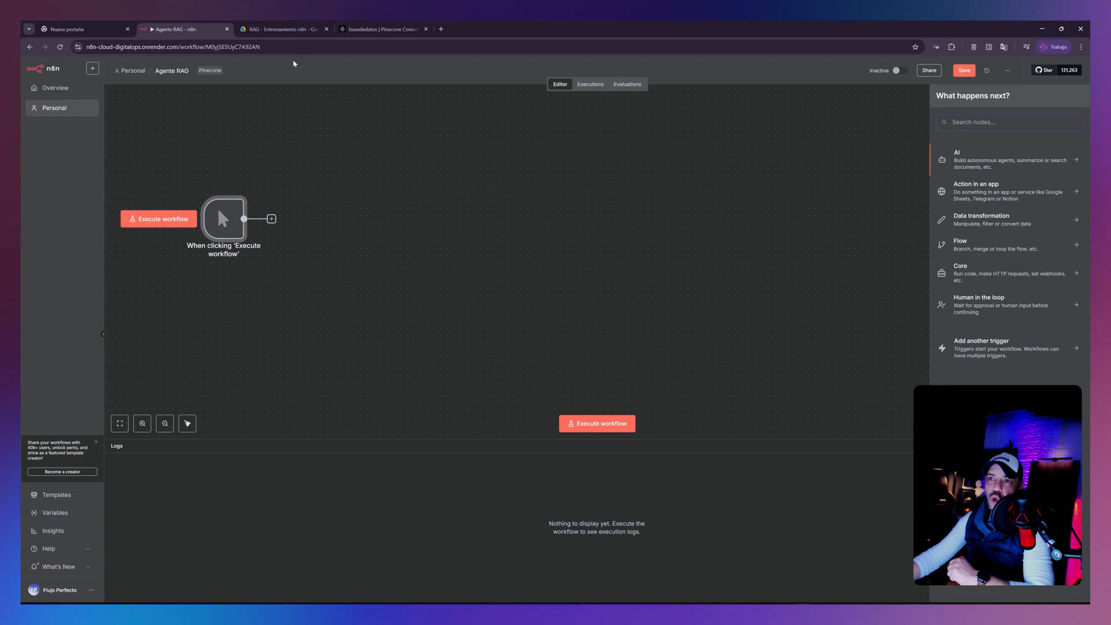
{"action": "left_click", "coordinate": [282, 29]}
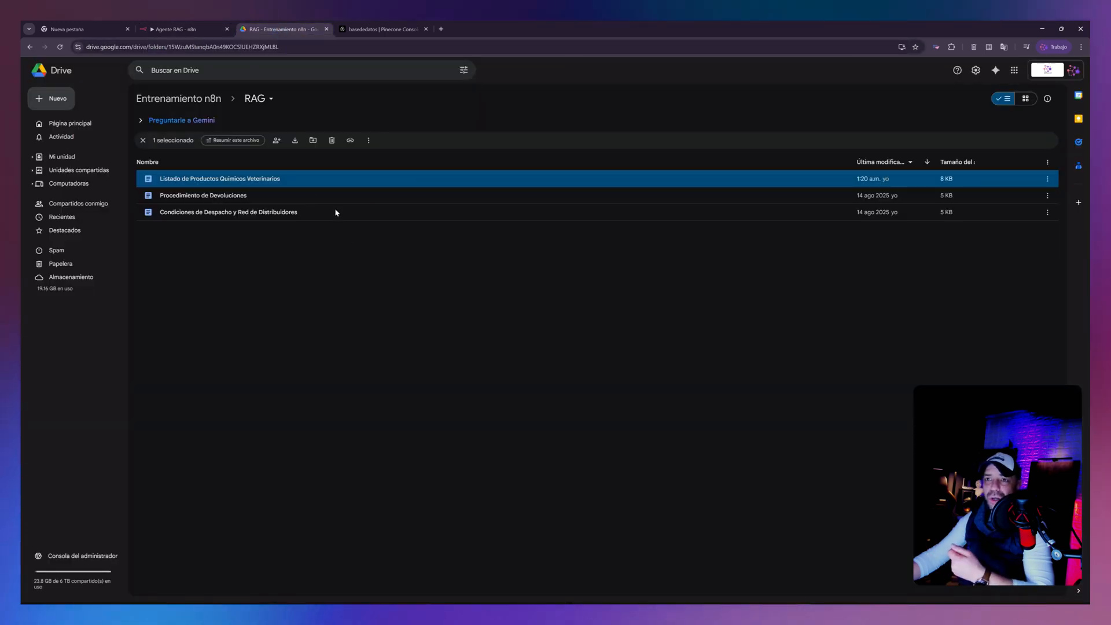
{"action": "left_click", "coordinate": [186, 30]}
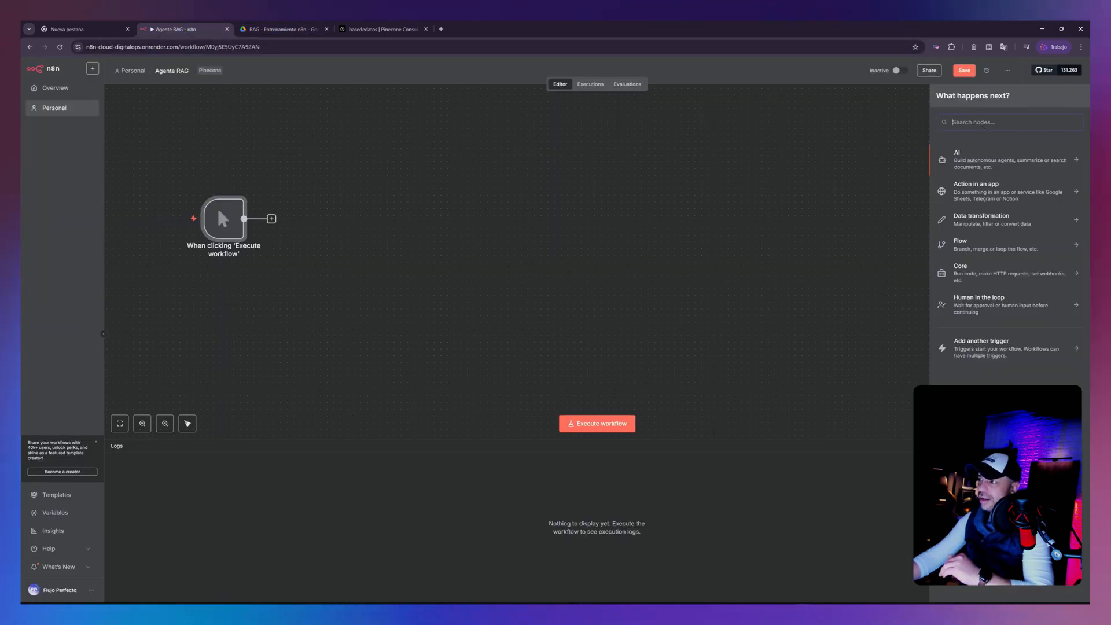
{"action": "type", "text": "r"}
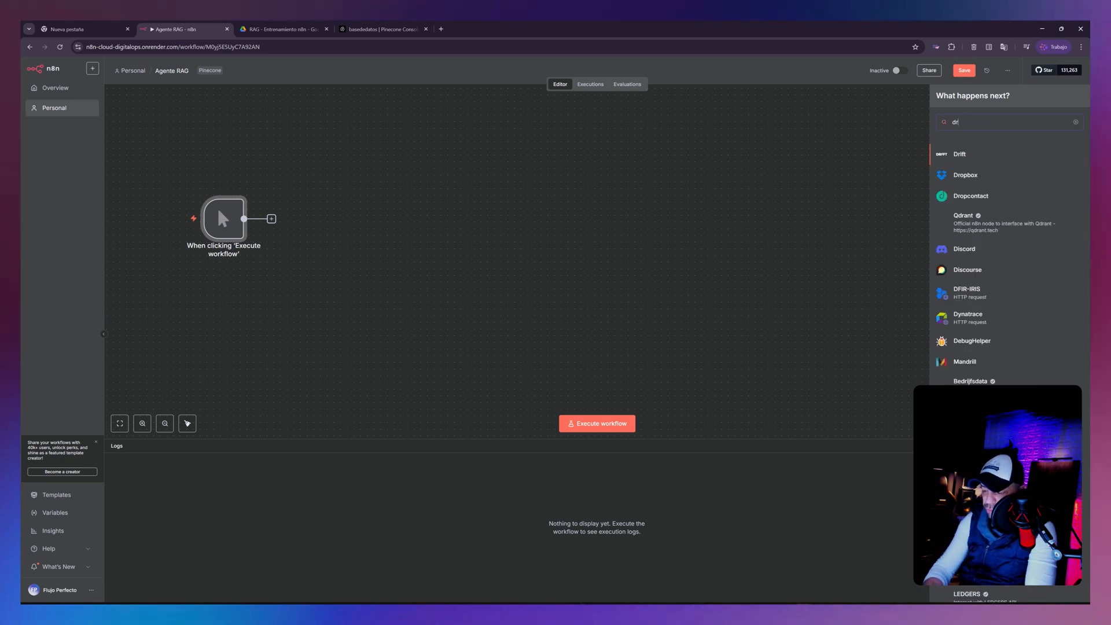
{"action": "type", "text": "ive"}
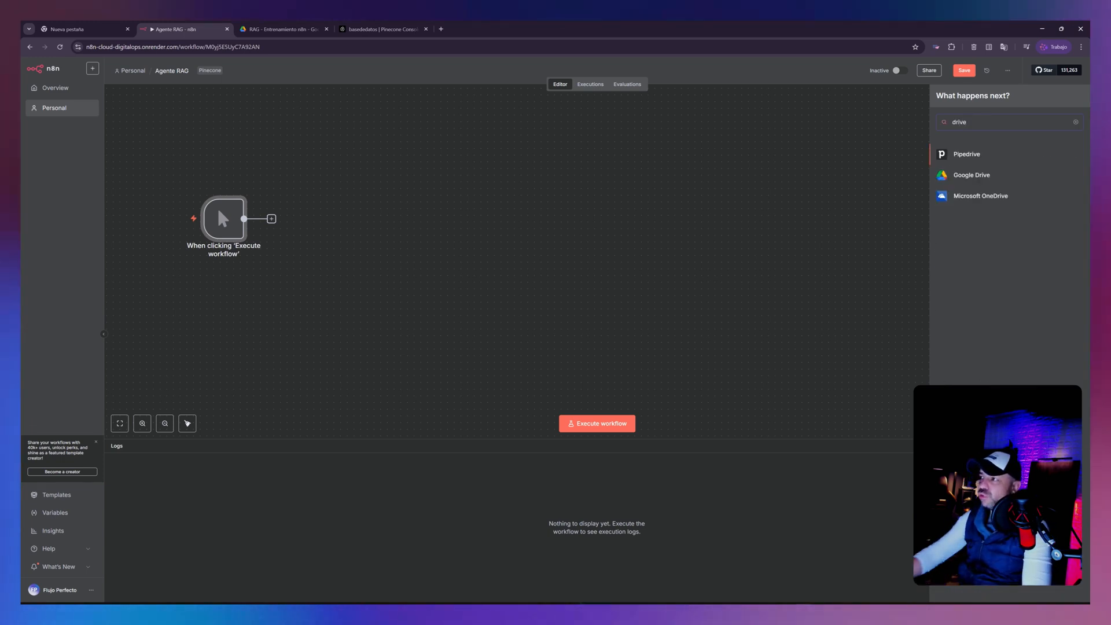
{"action": "left_click", "coordinate": [968, 177]}
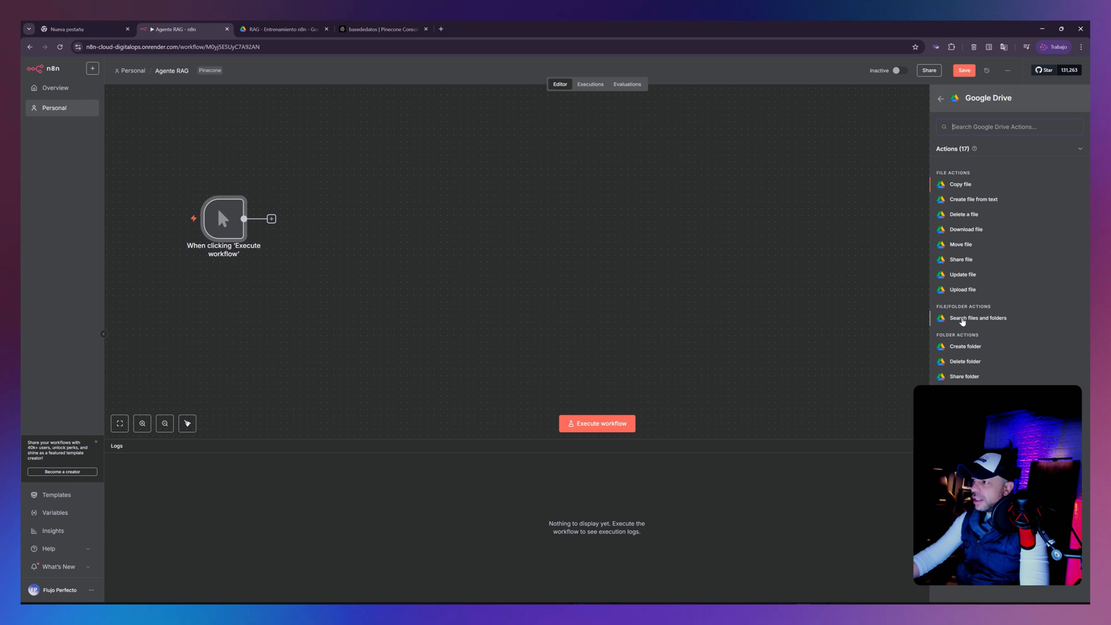
{"action": "left_click", "coordinate": [987, 320]}
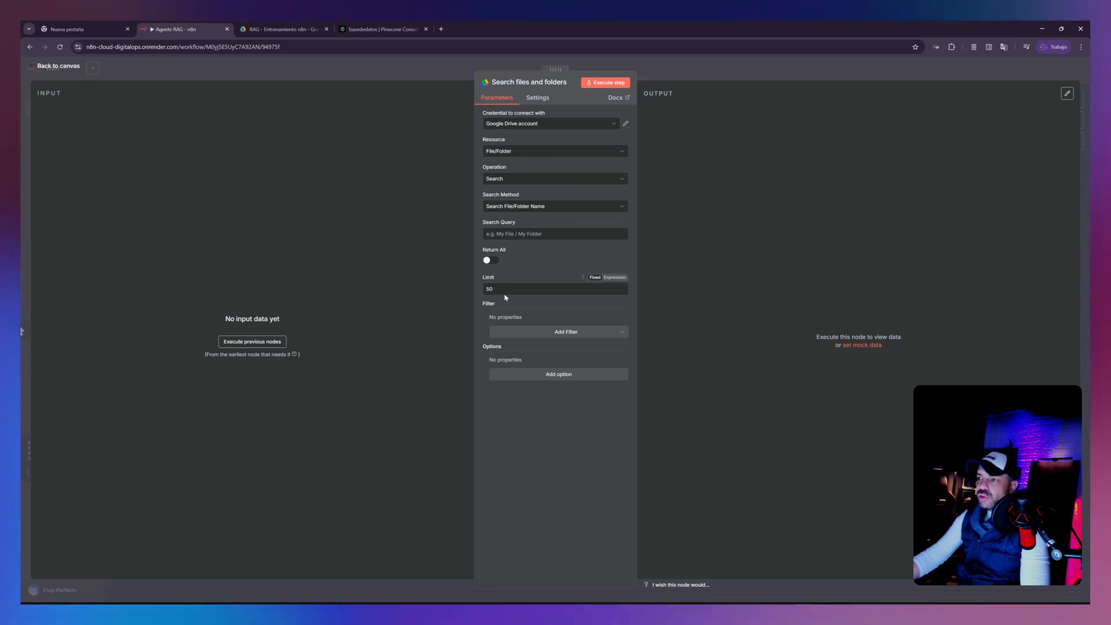
- Make the Drive search return all results, add a Folder filter set to the first listed RAG folder, and execute the node
{"action": "left_click", "coordinate": [495, 261]}
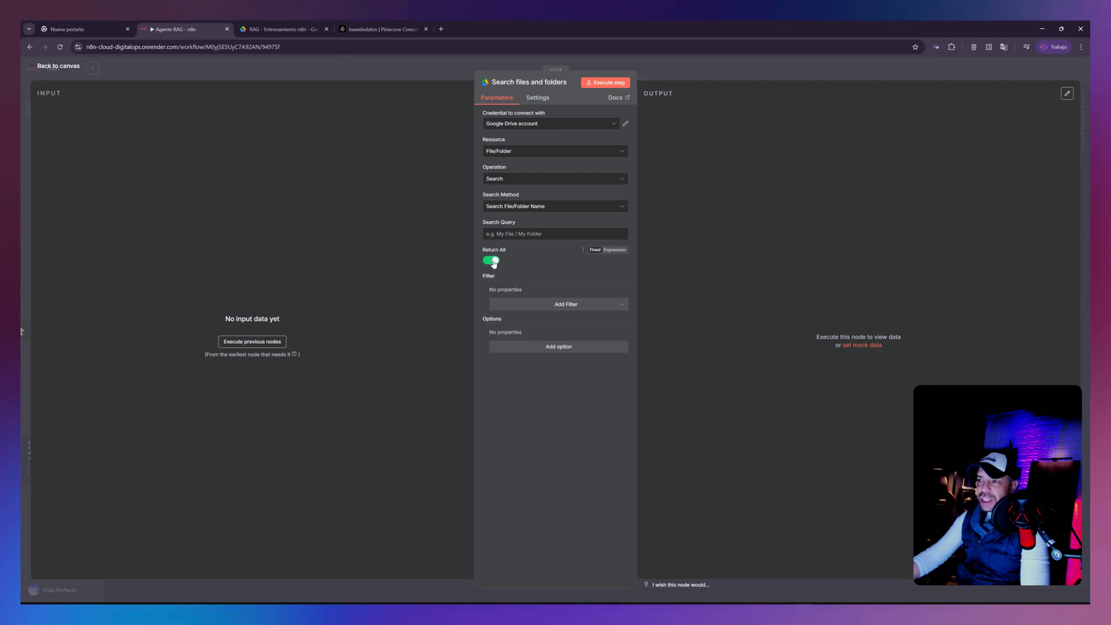
{"action": "left_click", "coordinate": [278, 29]}
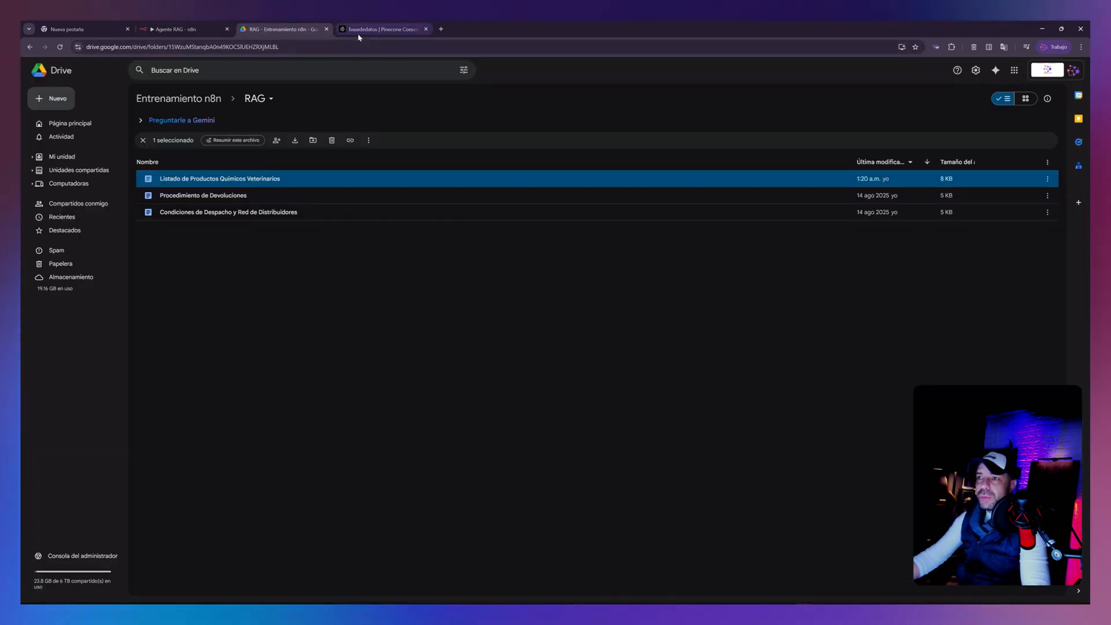
{"action": "left_click", "coordinate": [166, 32]}
{"action": "left_click", "coordinate": [556, 307]}
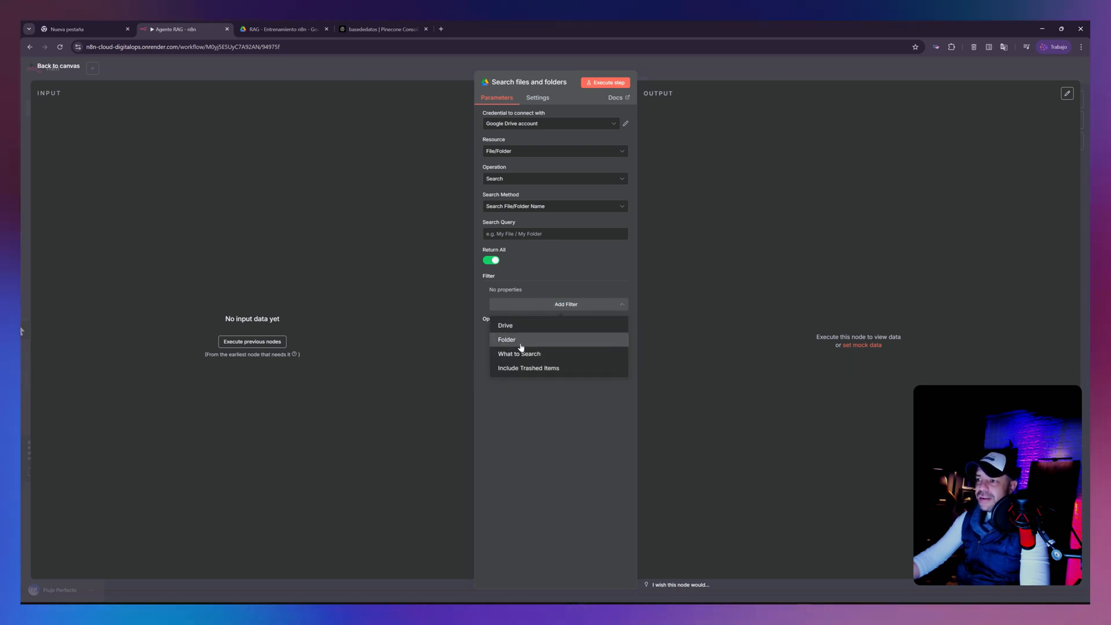
{"action": "left_click", "coordinate": [519, 341]}
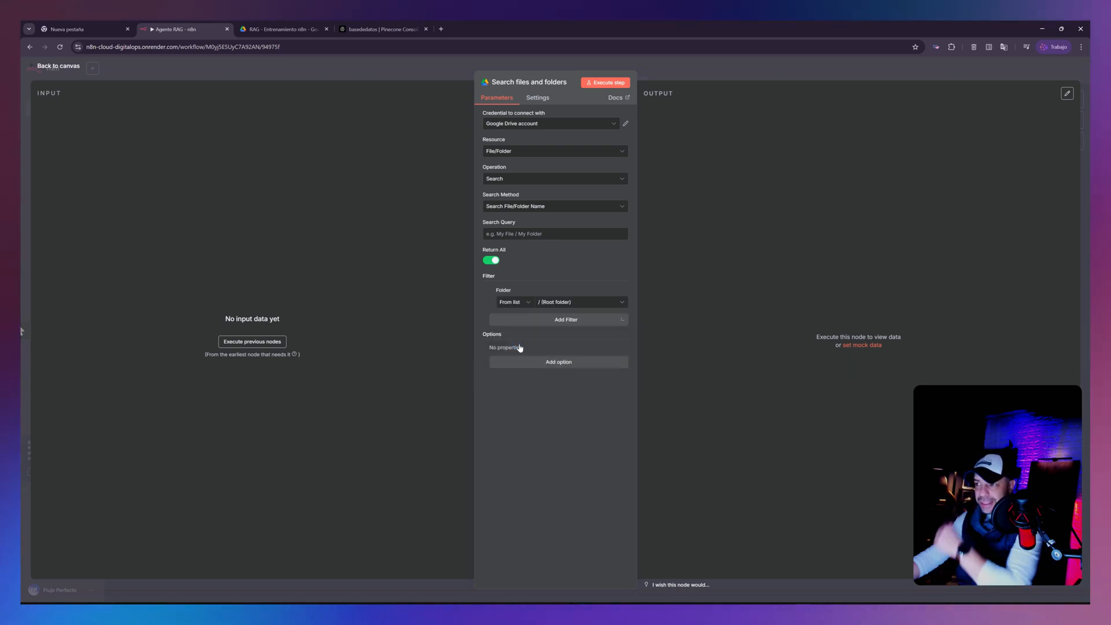
{"action": "left_click", "coordinate": [565, 303]}
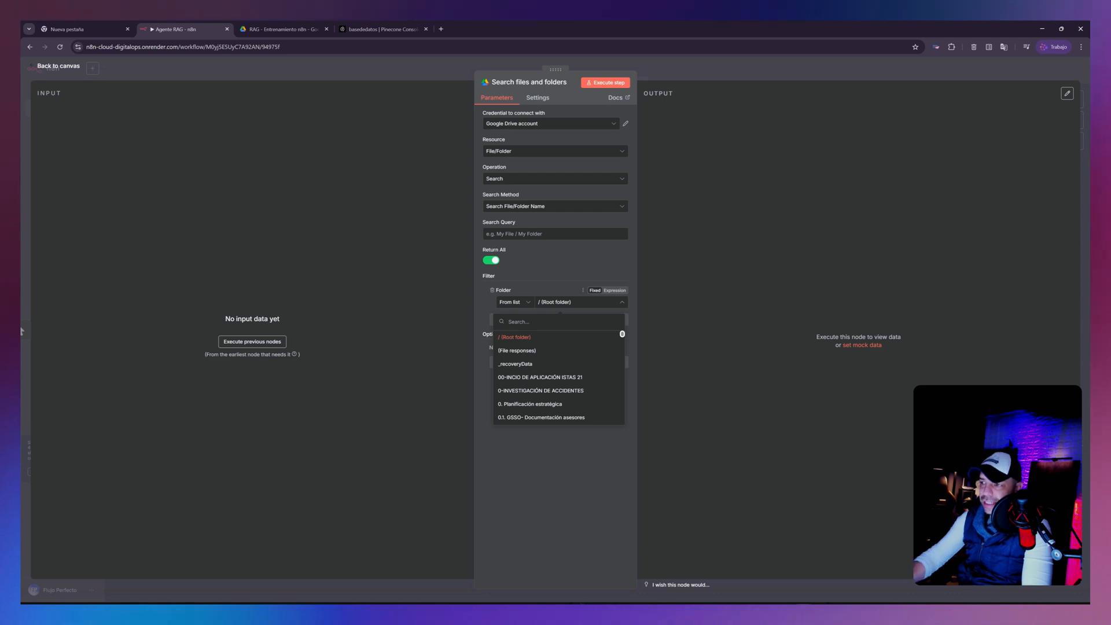
{"action": "type", "text": "ra"}
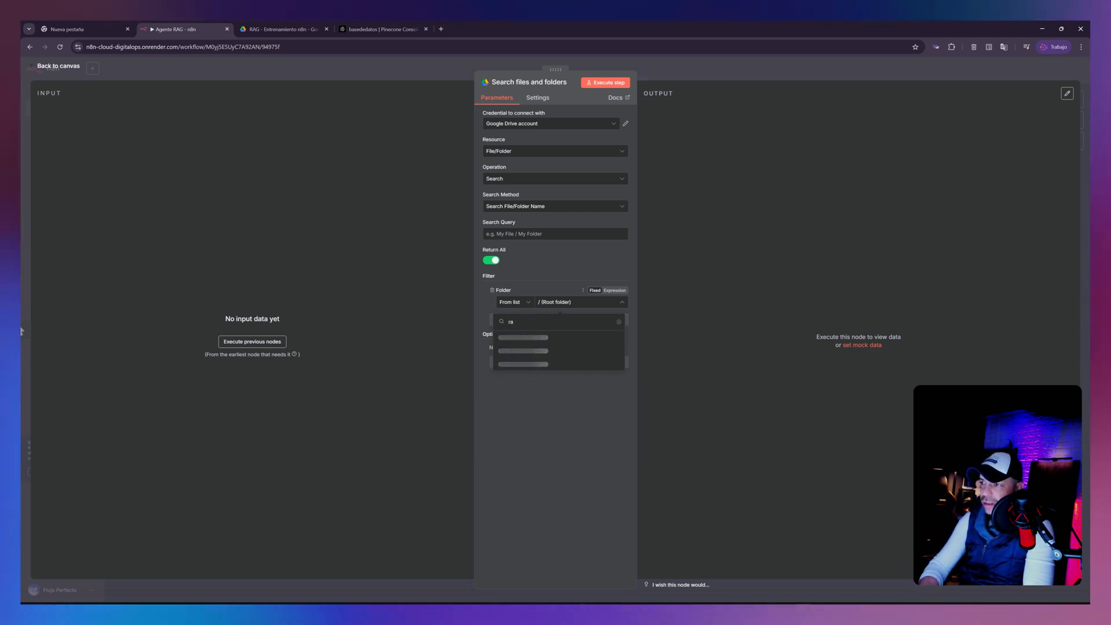
{"action": "type", "text": "G"}
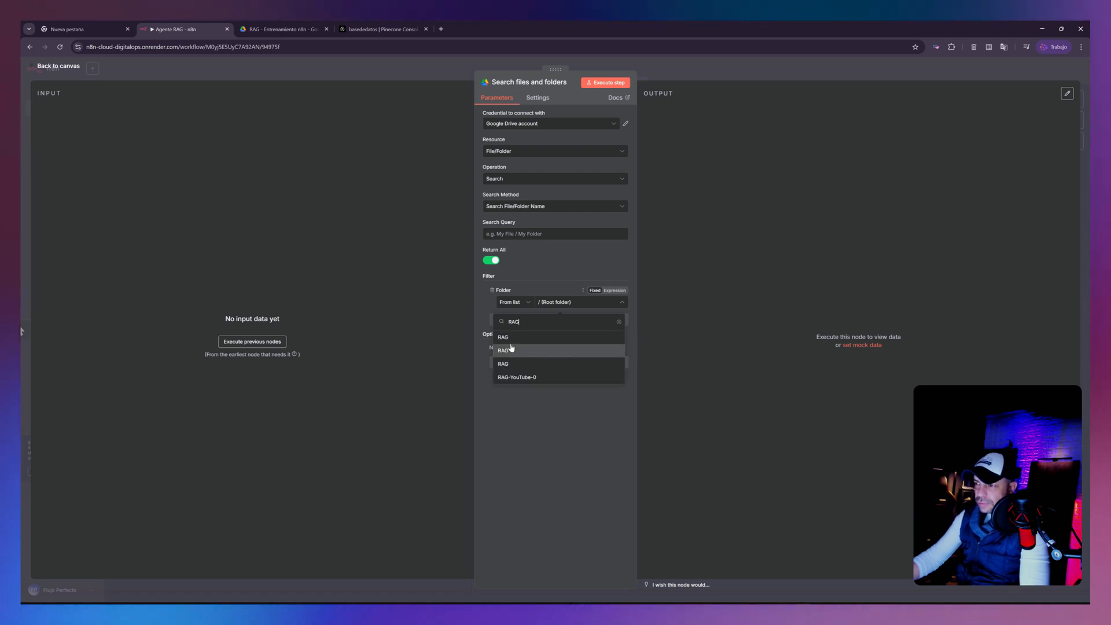
{"action": "left_click", "coordinate": [511, 338]}
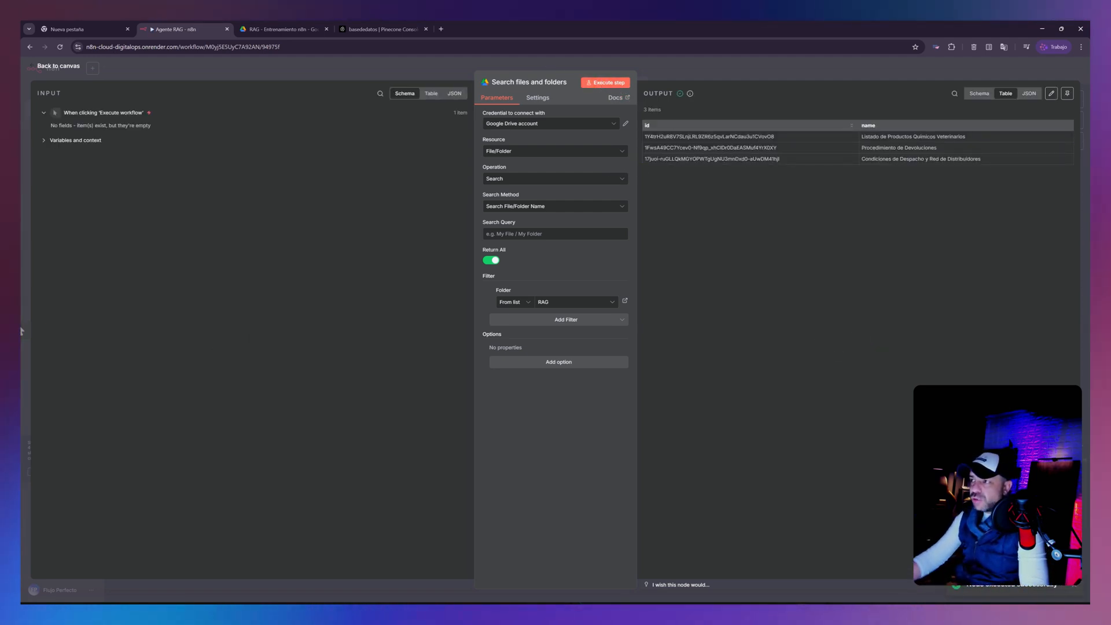
- Return to the canvas and pin the output data of the Search files and folders node
{"action": "left_click", "coordinate": [59, 66]}
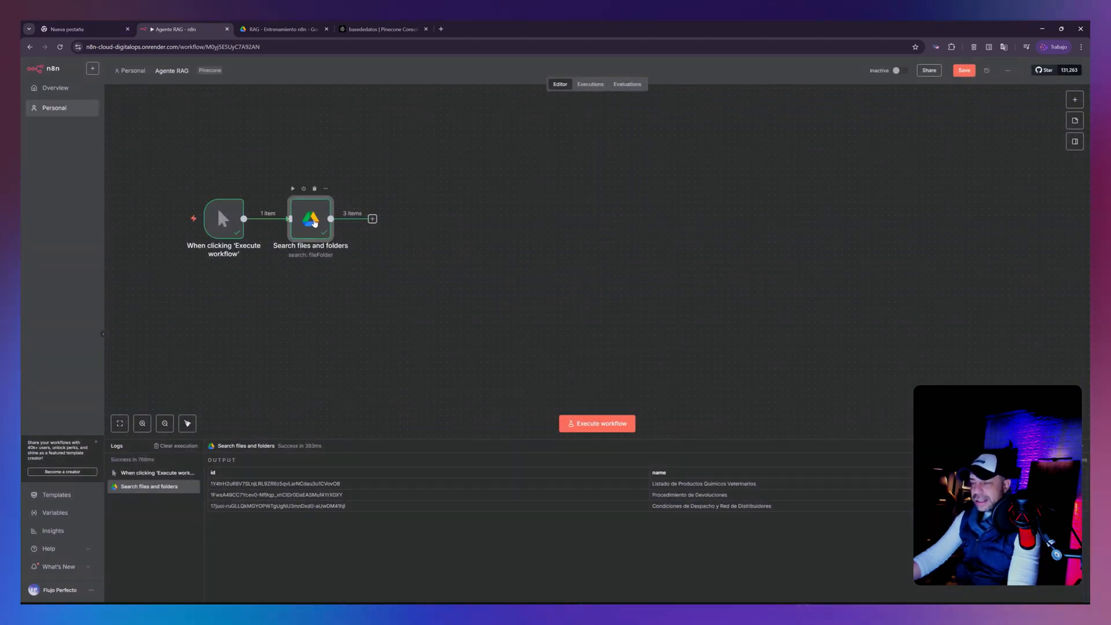
{"action": "key", "text": "p"}
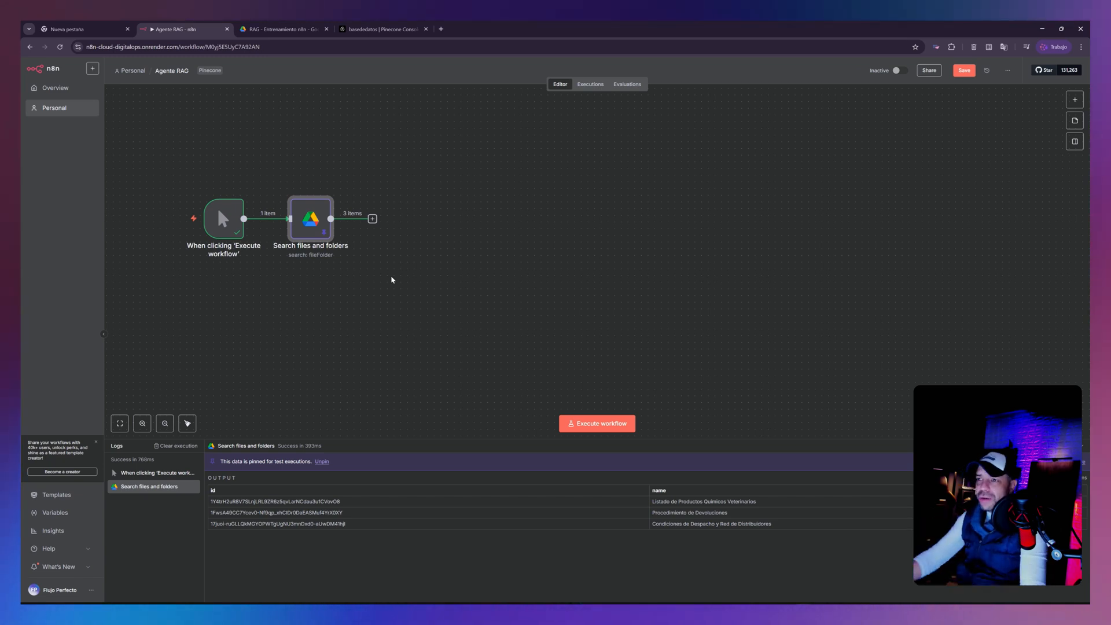
- Add a Google Drive node with the Download file action after the Search files and folders node
{"action": "left_click", "coordinate": [373, 219]}
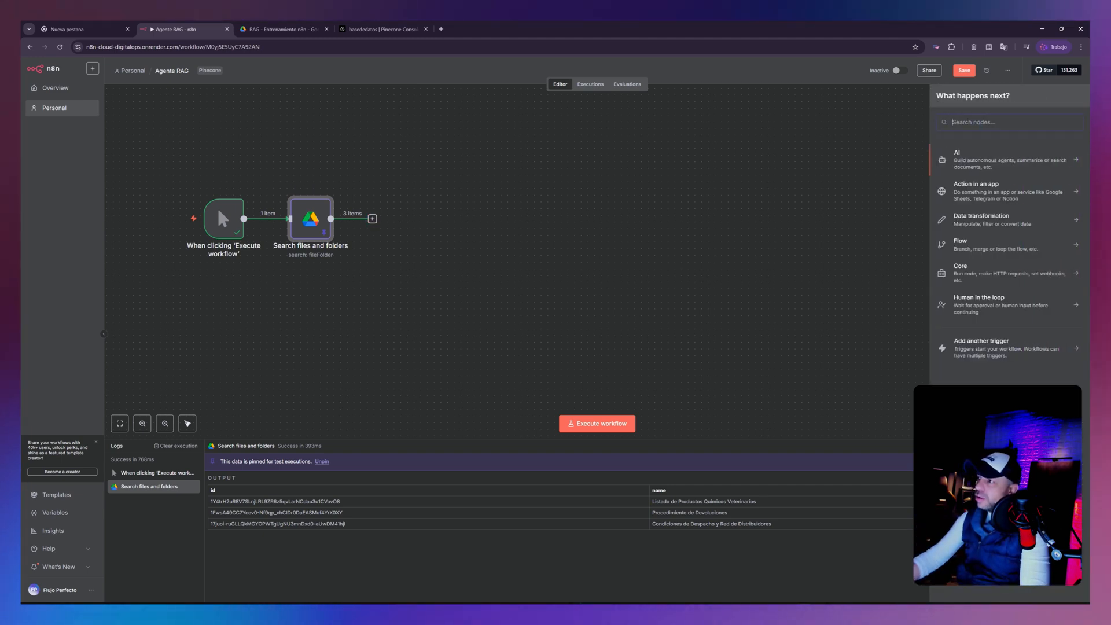
{"action": "type", "text": "DRI"}
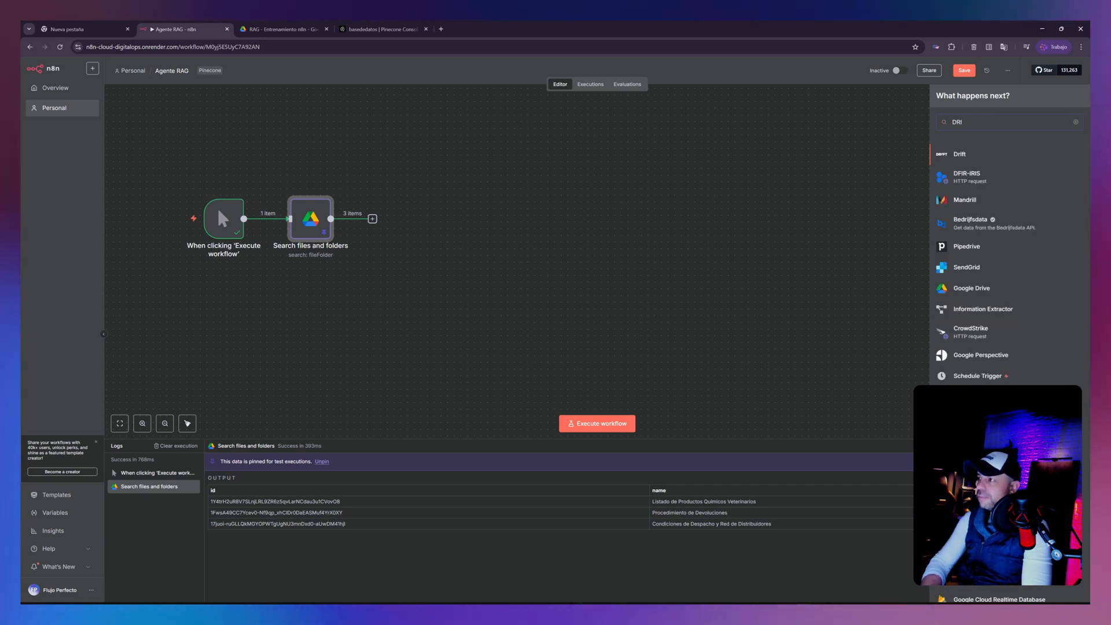
{"action": "type", "text": "V"}
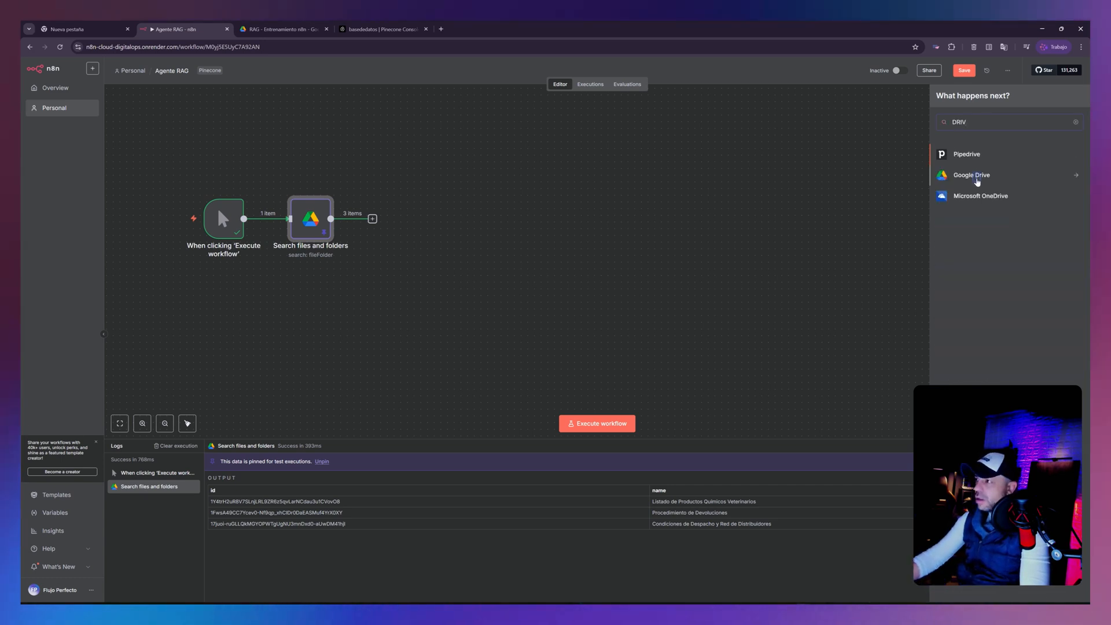
{"action": "left_click", "coordinate": [976, 178]}
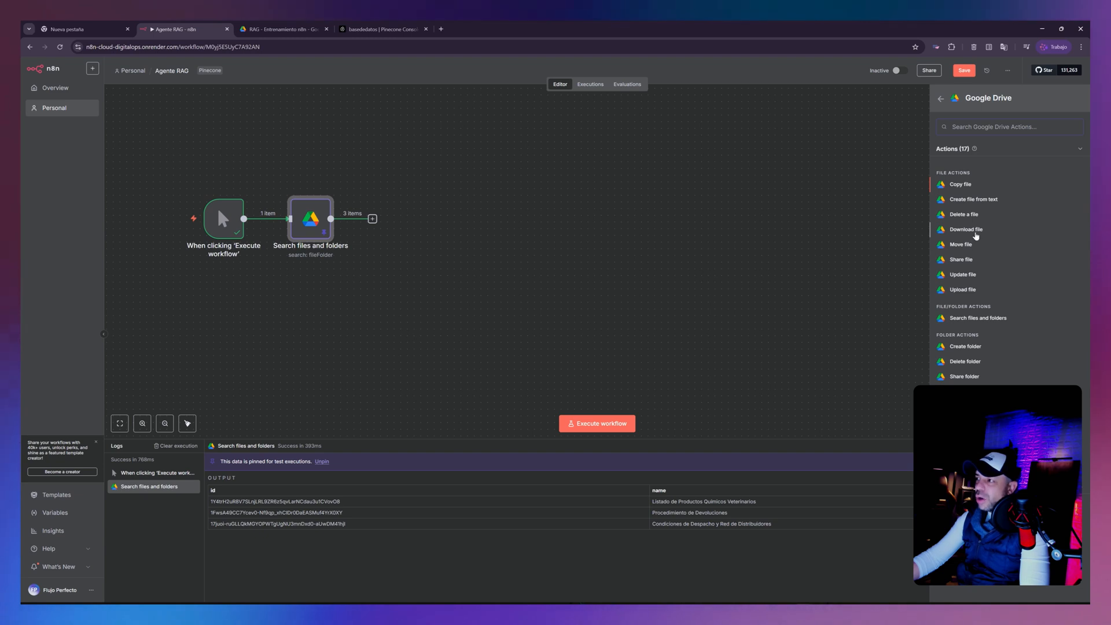
{"action": "left_click", "coordinate": [976, 231]}
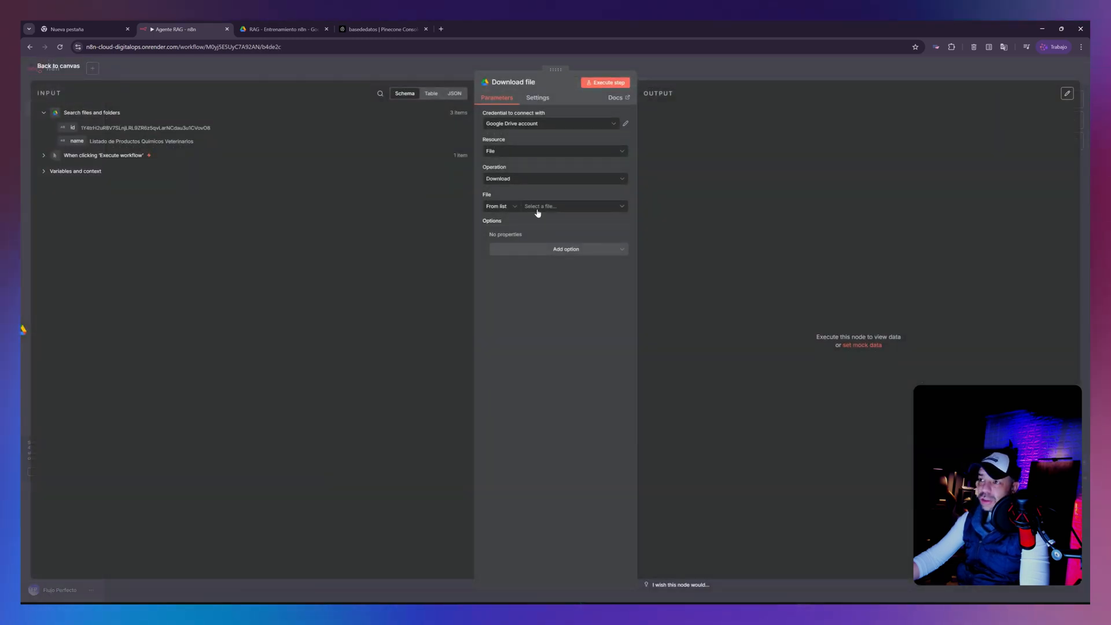
- Select the file to download By ID, mapped to the id from Search files and folders, and execute the step
{"action": "left_click", "coordinate": [547, 208]}
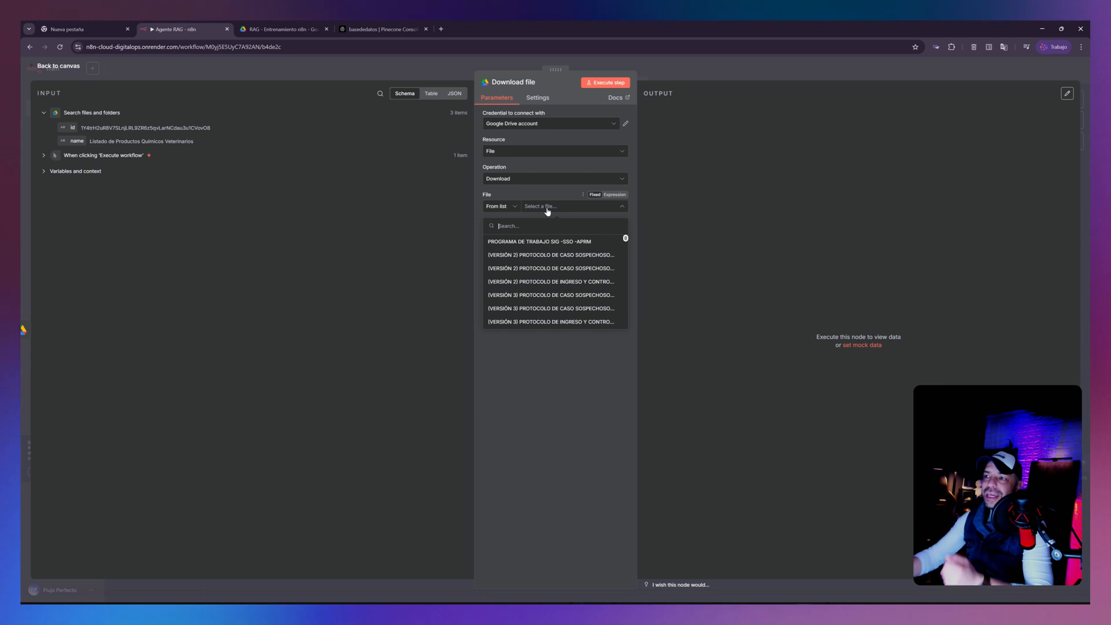
{"action": "left_click", "coordinate": [298, 30]}
{"action": "left_click", "coordinate": [173, 30]}
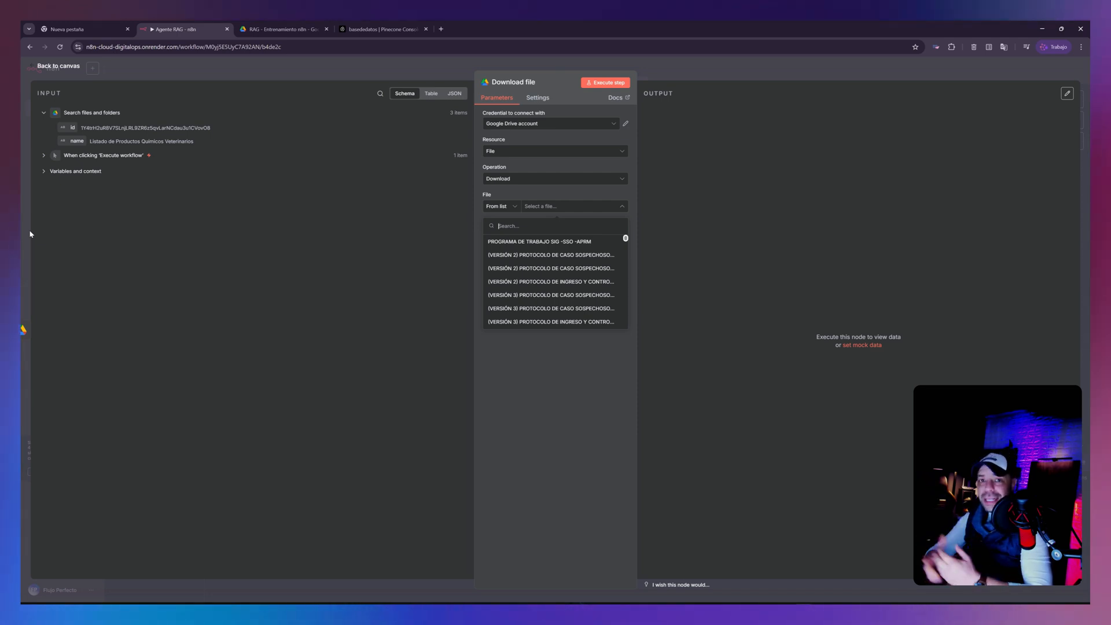
{"action": "left_click", "coordinate": [512, 211]}
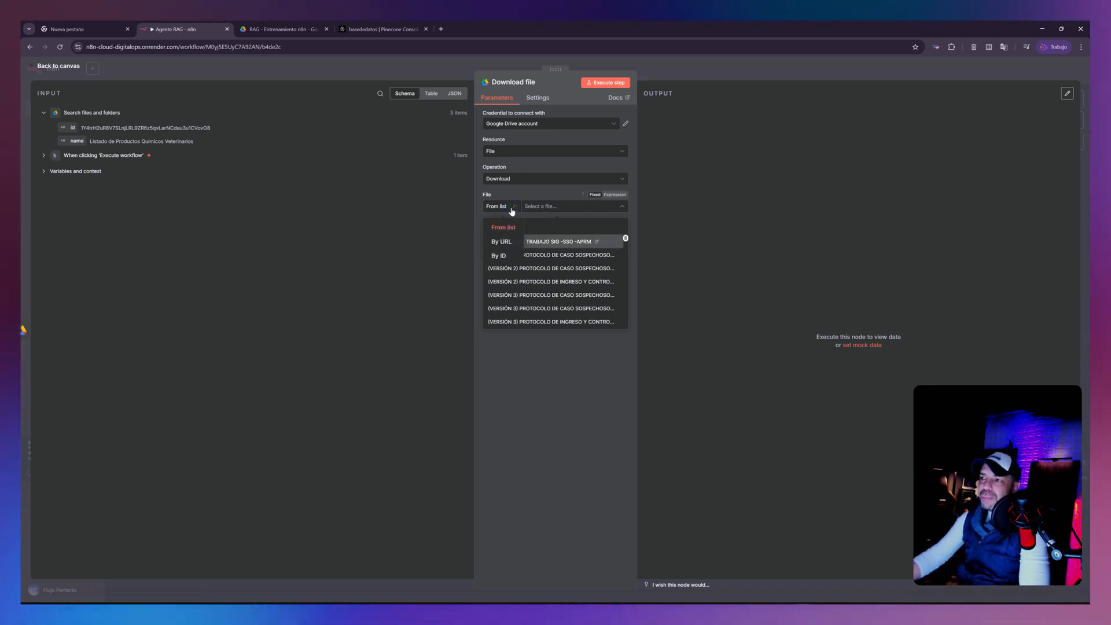
{"action": "left_click", "coordinate": [504, 258]}
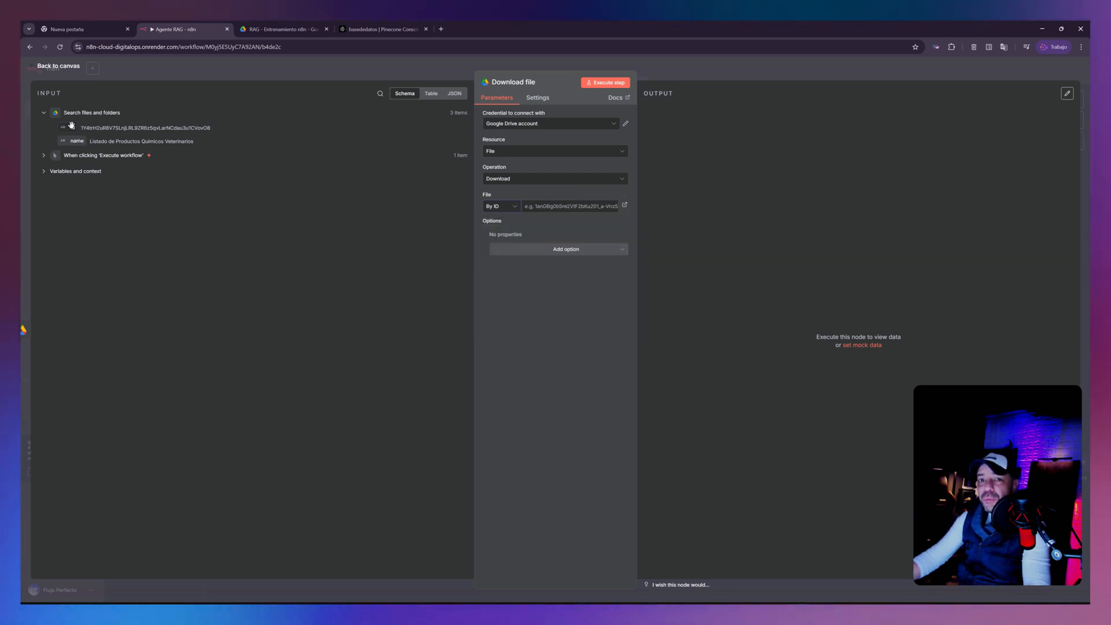
{"action": "left_click_drag", "start_coordinate": [71, 127], "coordinate": [565, 206]}
{"action": "left_click", "coordinate": [743, 256]}
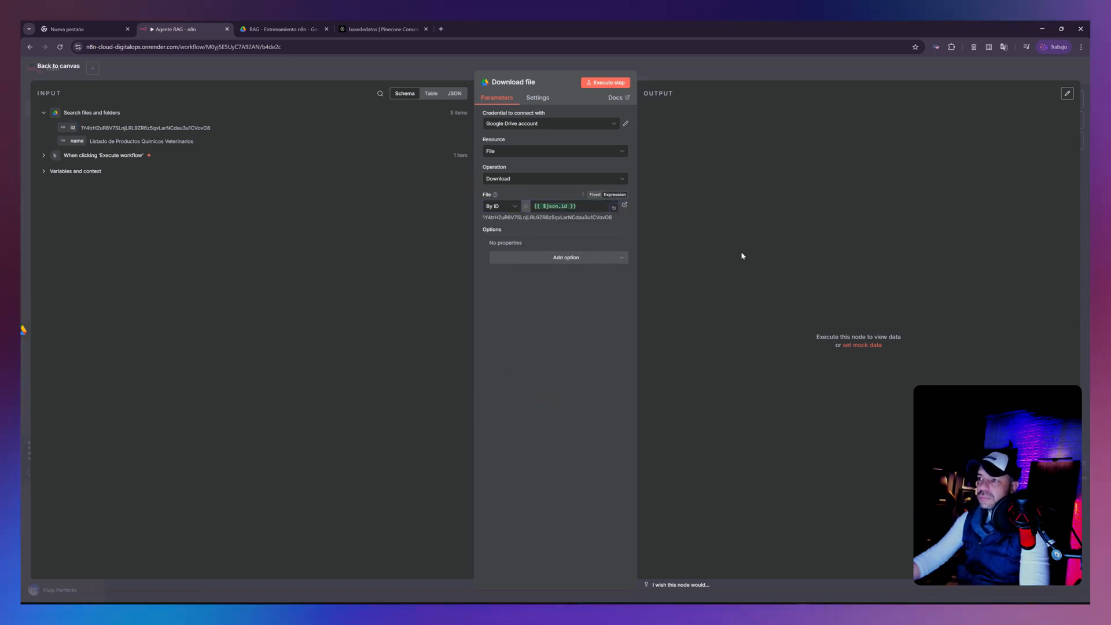
{"action": "left_click", "coordinate": [610, 82]}
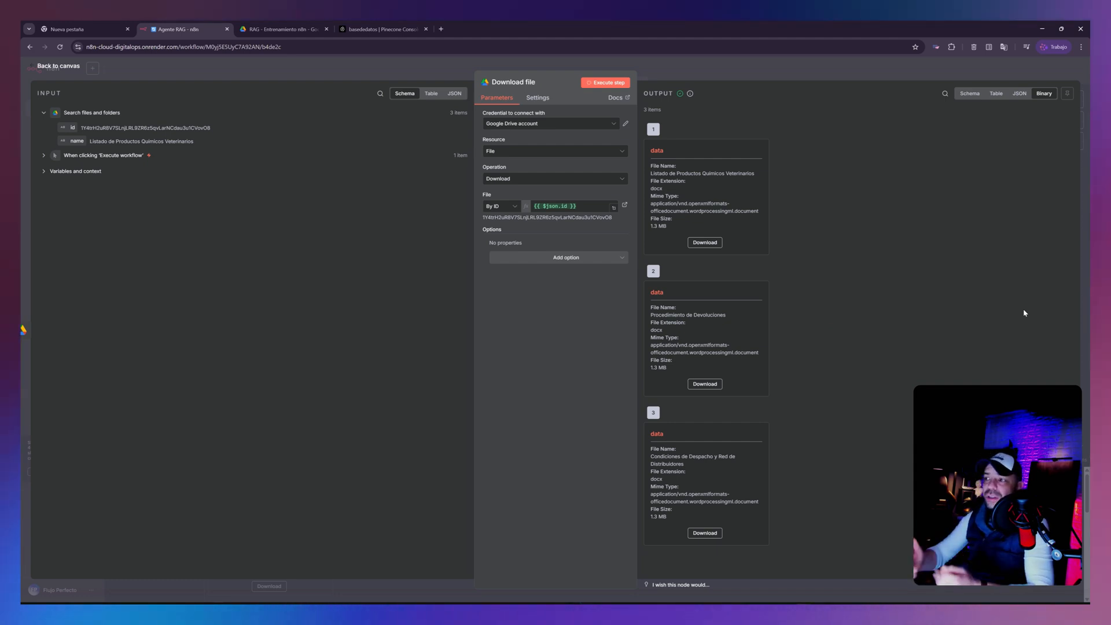
- Return to the canvas, move the Download file node farther from the search node, and pin its output data
{"action": "left_click", "coordinate": [58, 66]}
{"action": "left_click_drag", "start_coordinate": [398, 210], "coordinate": [432, 209]}
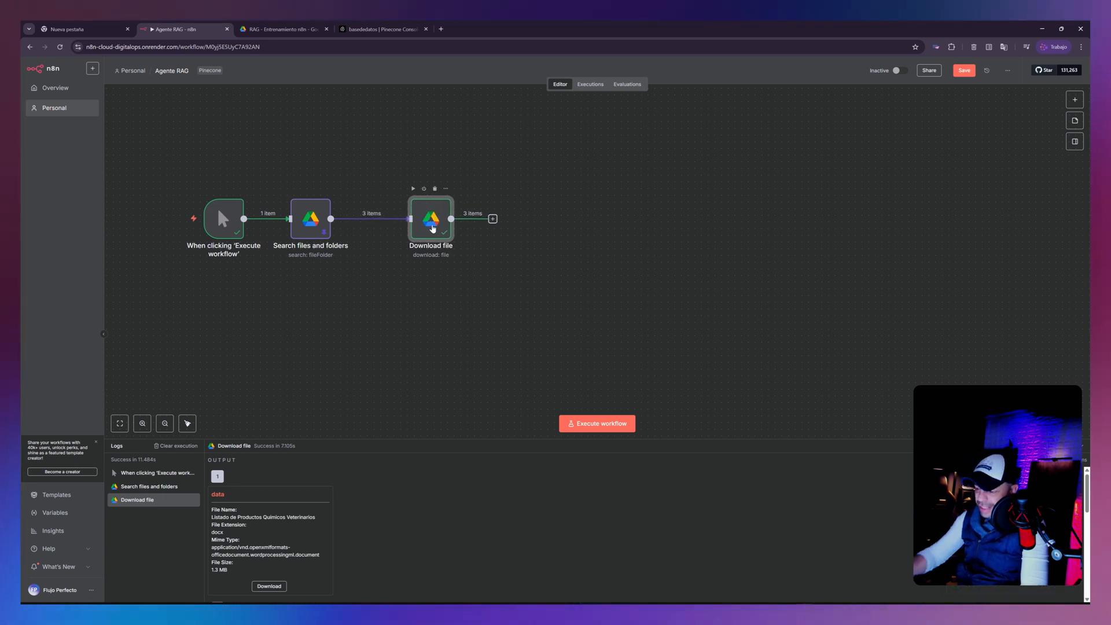
{"action": "key", "text": "p"}
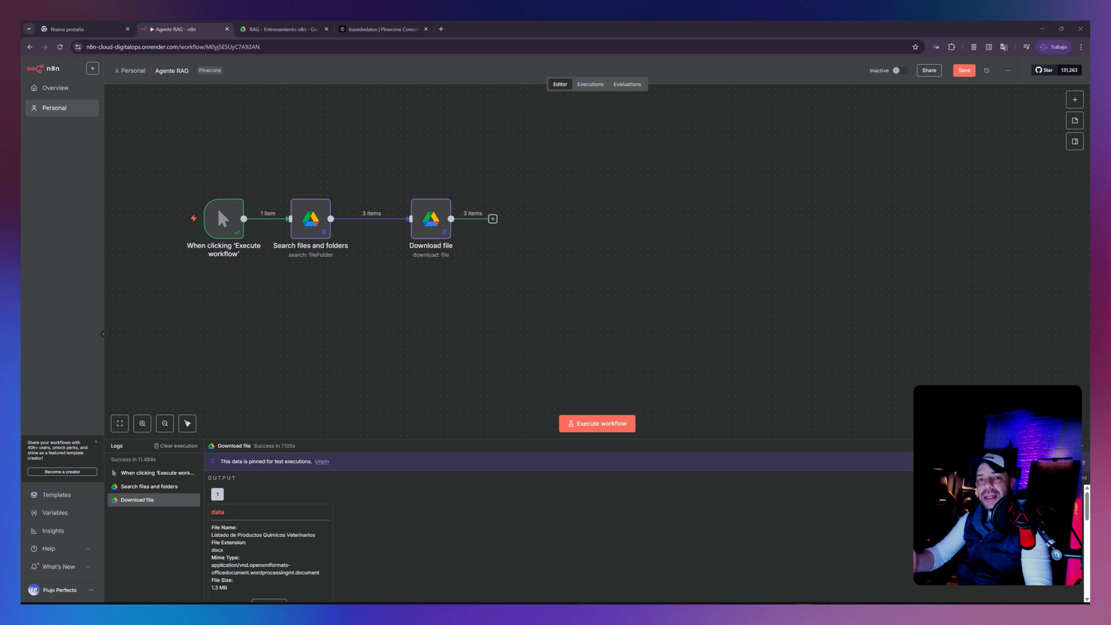
- Add a Pinecone Vector Store node with the Add documents to vector store action
{"action": "left_click", "coordinate": [492, 219]}
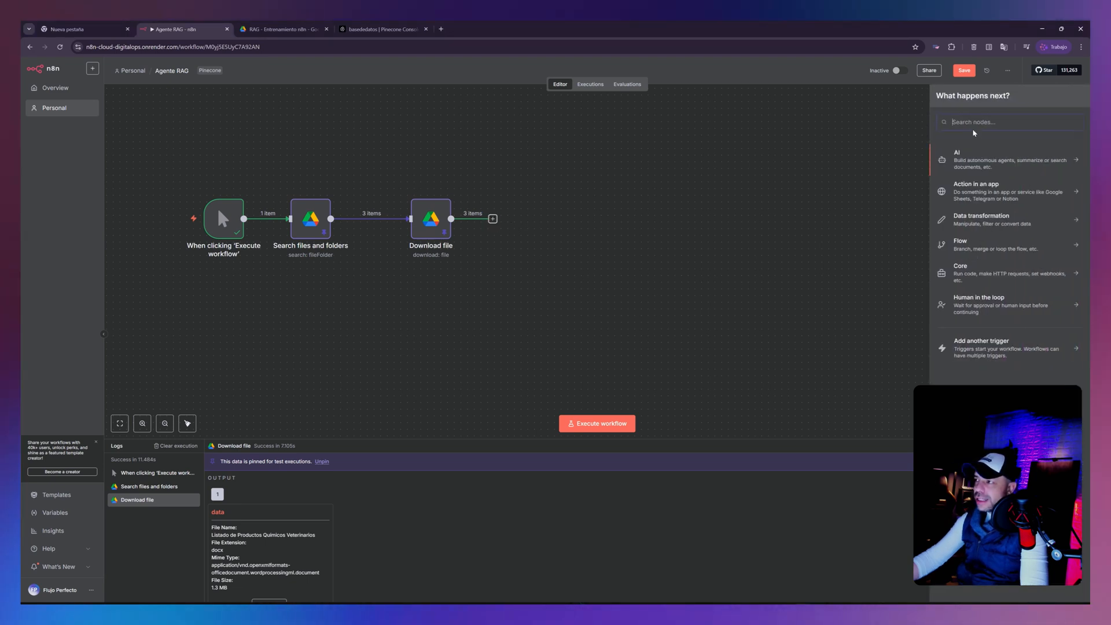
{"action": "type", "text": "VECT"}
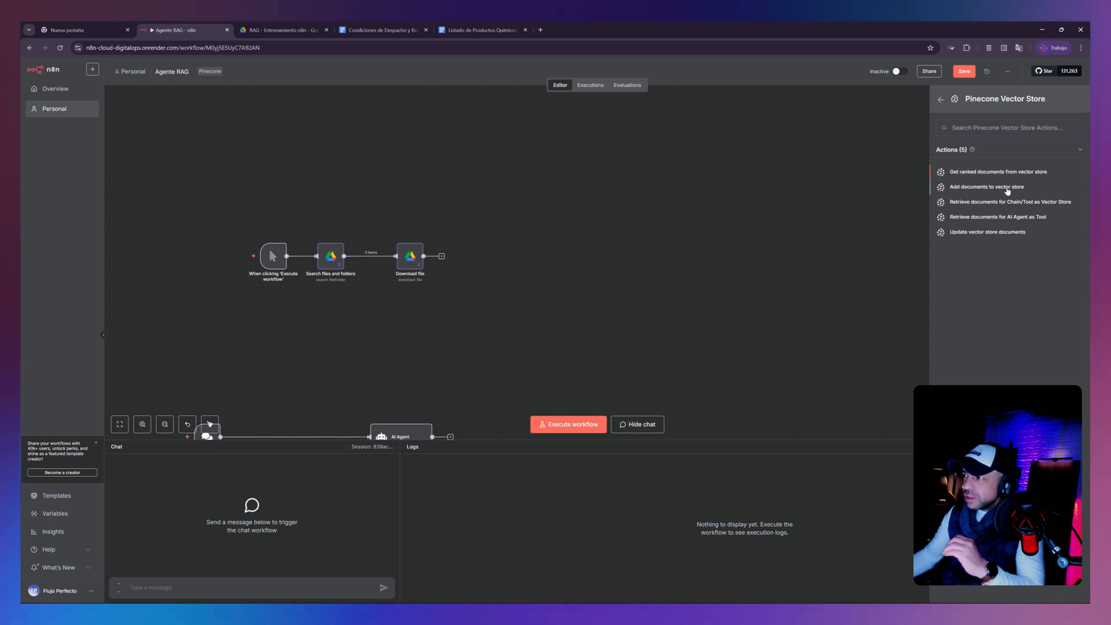
{"action": "left_click", "coordinate": [1007, 187]}
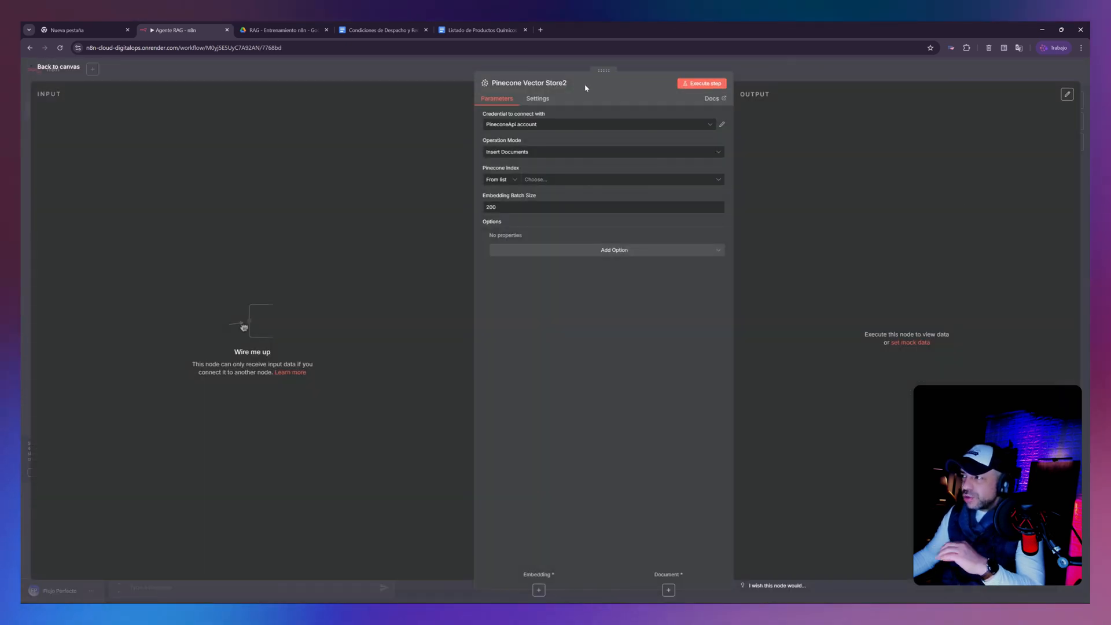
- View the API Key field of the existing PineconeApi account credential and close the credential
{"action": "left_click", "coordinate": [722, 125]}
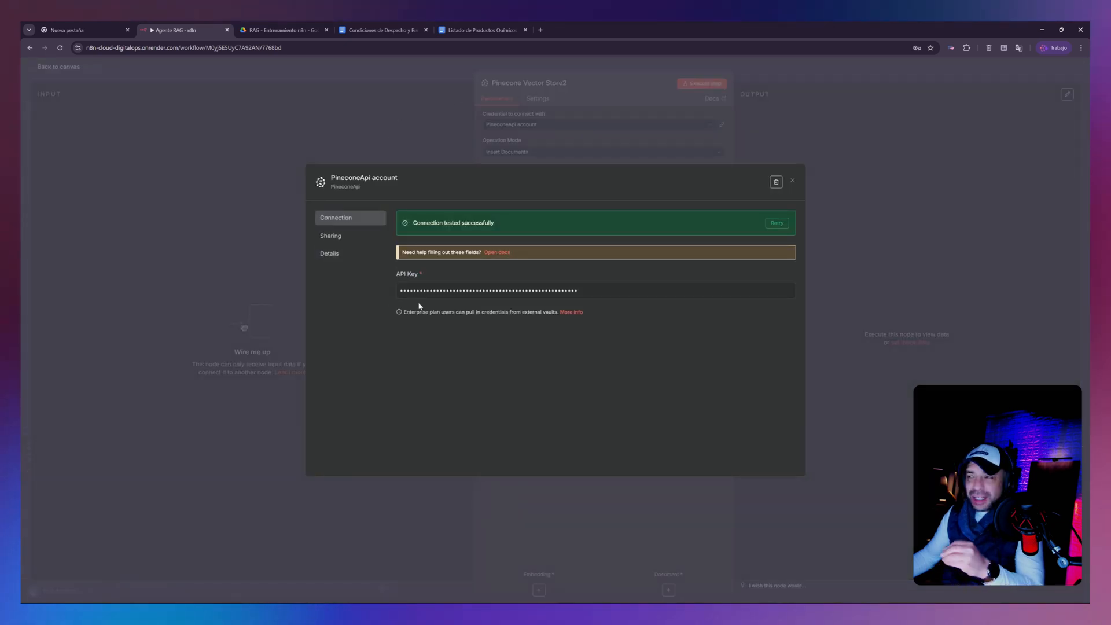
{"action": "left_click", "coordinate": [588, 290]}
{"action": "left_click_drag", "start_coordinate": [588, 289], "coordinate": [380, 290]}
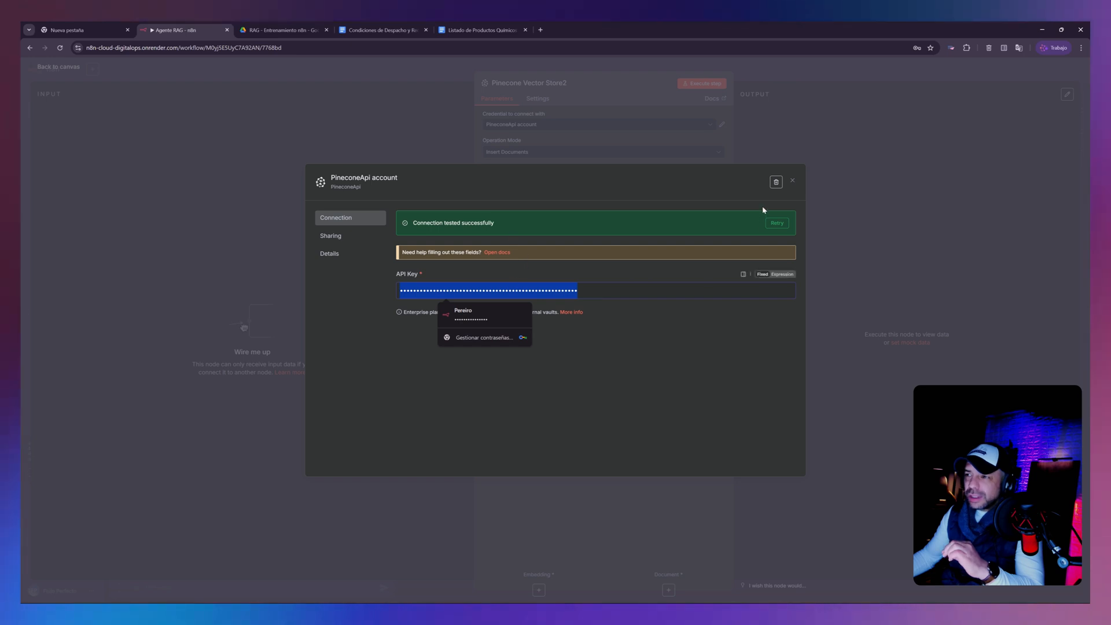
{"action": "left_click", "coordinate": [792, 183]}
- Start a new Pinecone credential and clear its prefilled API Key field
{"action": "left_click", "coordinate": [708, 126]}
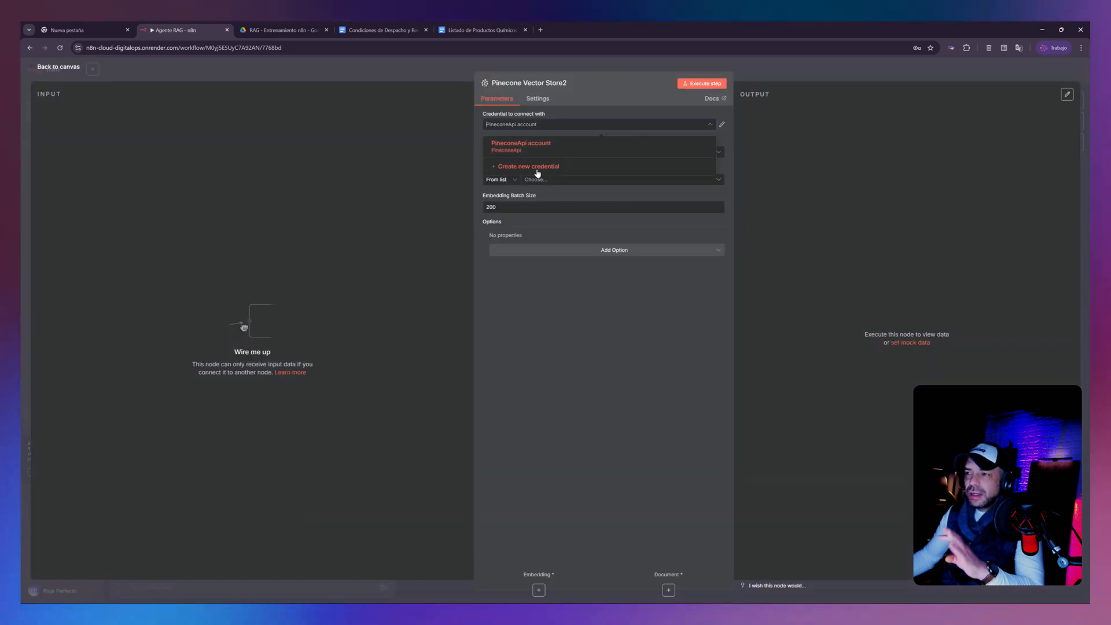
{"action": "left_click", "coordinate": [527, 168]}
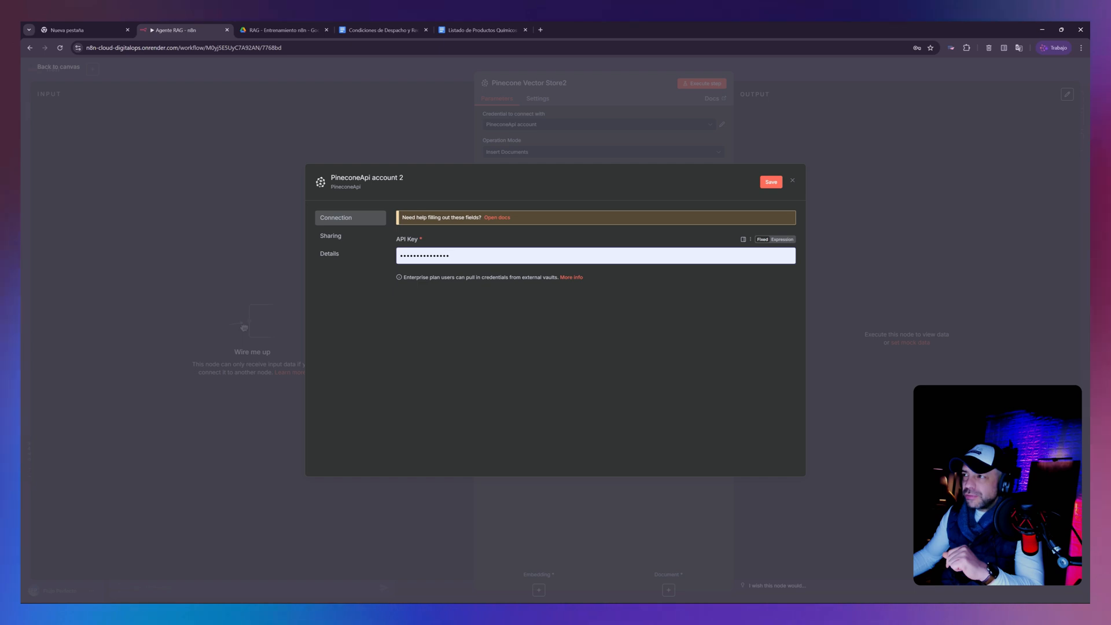
{"action": "left_click_drag", "start_coordinate": [463, 256], "coordinate": [367, 256]}
{"action": "key", "text": "BackSpace"}
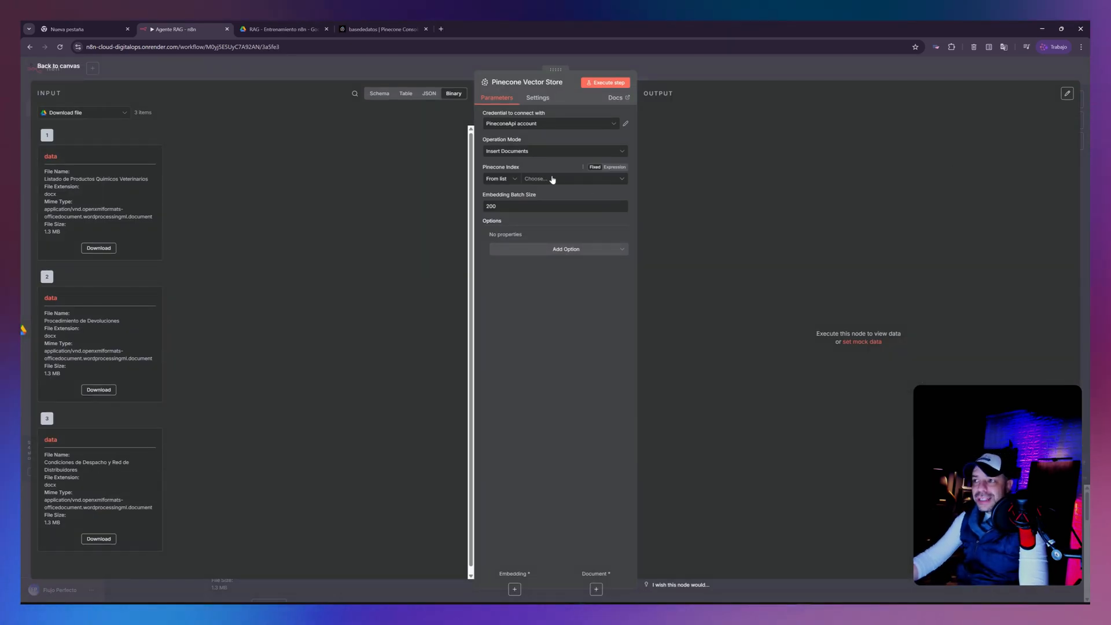
- Set the vector store's Pinecone index to basededatos, checking the index name in the Pinecone console
{"action": "left_click", "coordinate": [543, 180]}
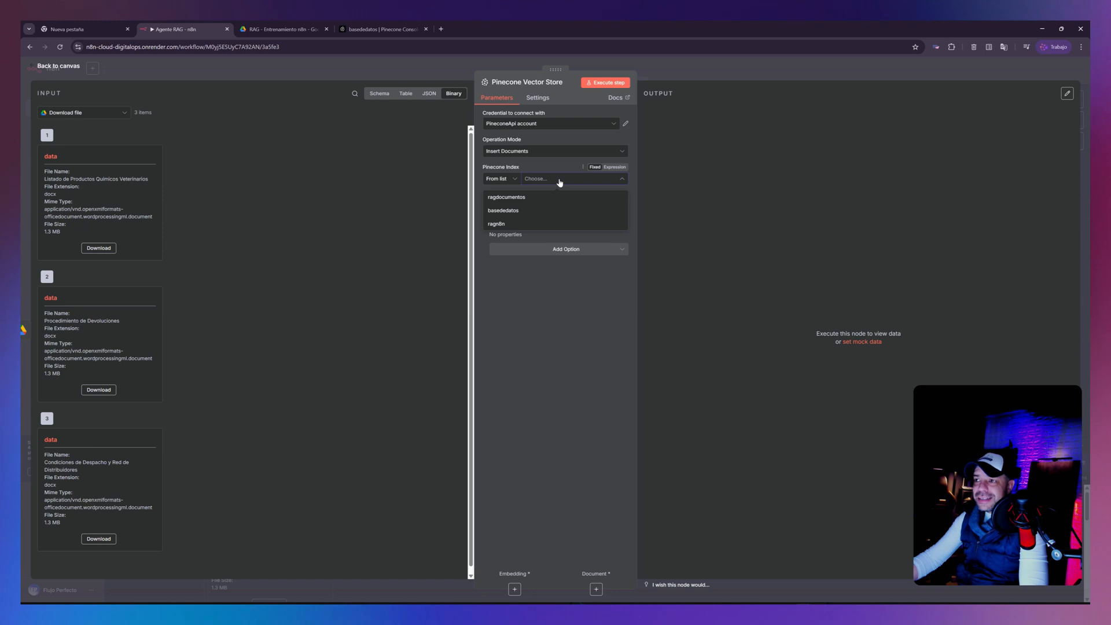
{"action": "left_click", "coordinate": [520, 197]}
{"action": "left_click", "coordinate": [402, 32]}
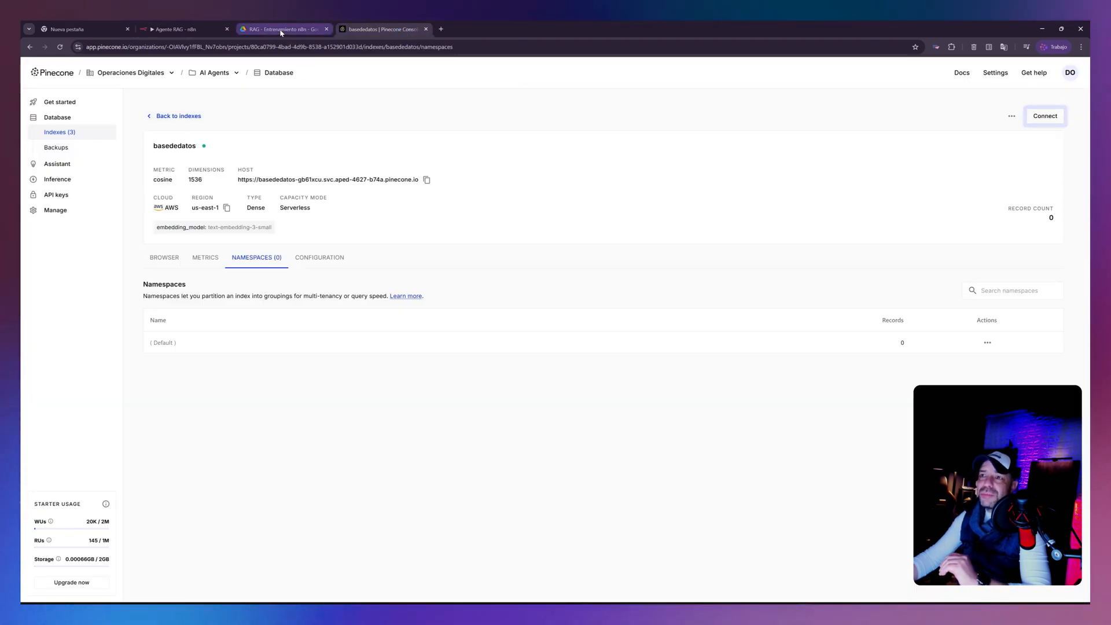
{"action": "left_click", "coordinate": [163, 29]}
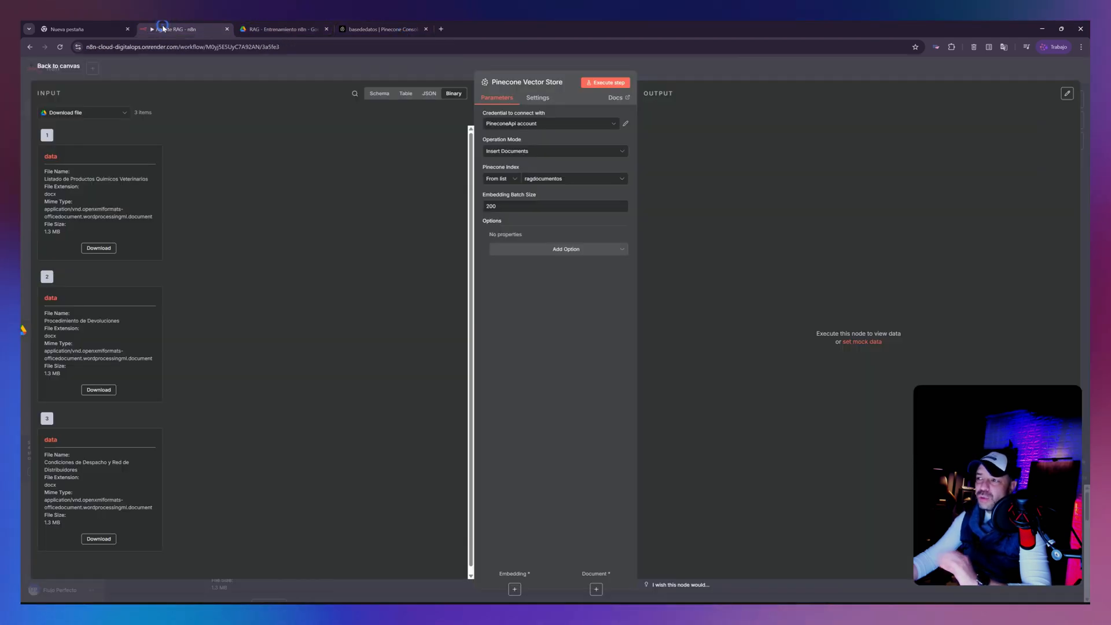
{"action": "left_click", "coordinate": [550, 179]}
{"action": "left_click", "coordinate": [511, 211]}
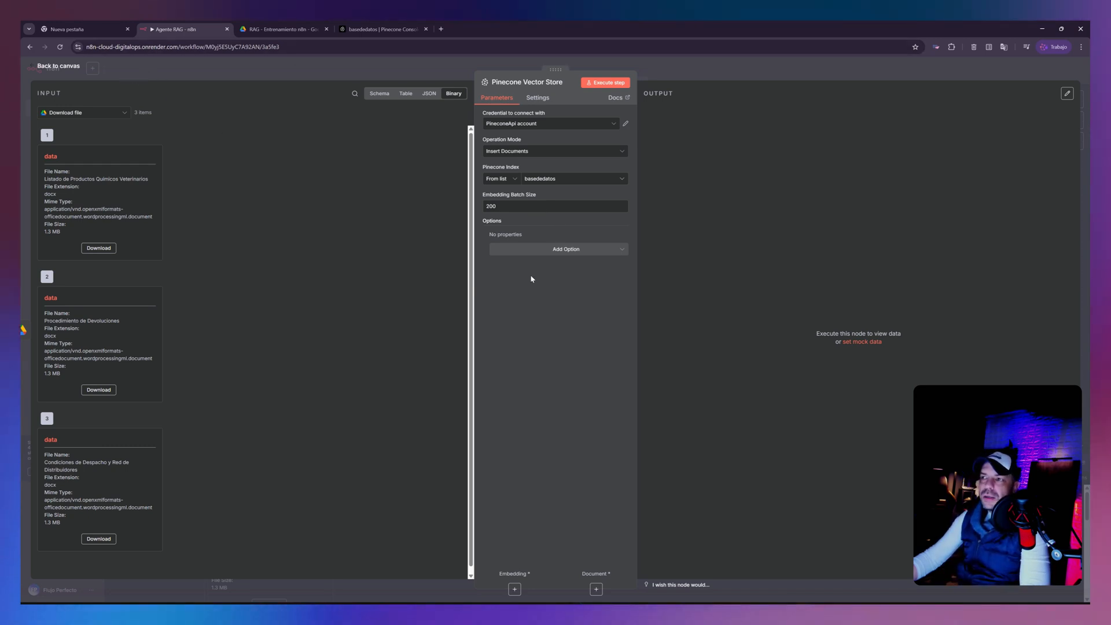
- Add a Pinecone Namespace option set to documentosventas and move the vector store node farther from Download file on the canvas
{"action": "left_click", "coordinate": [555, 249]}
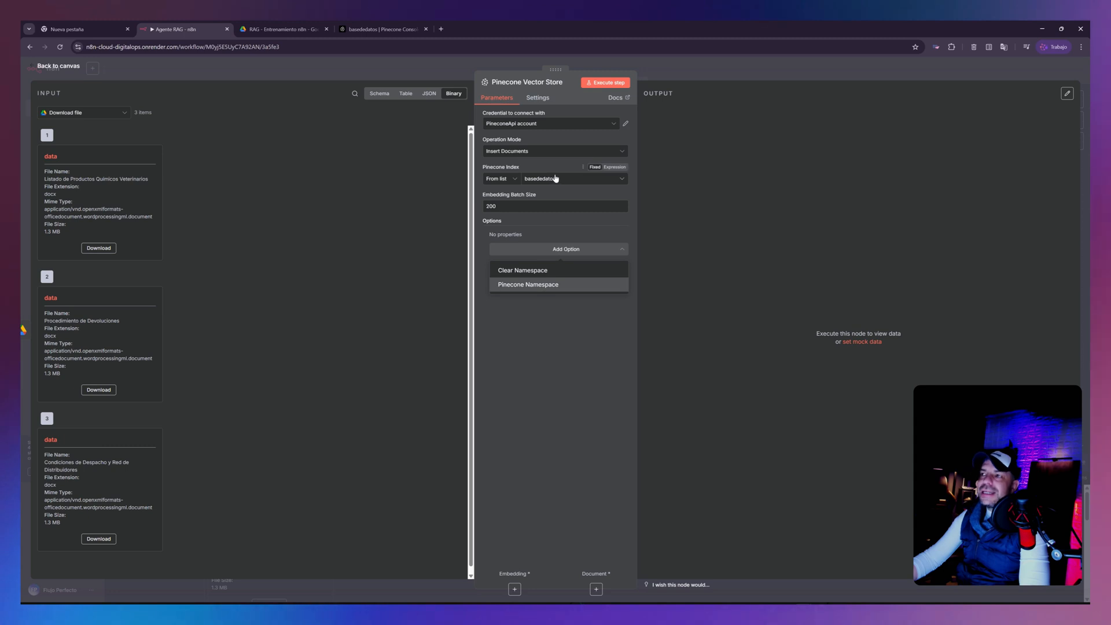
{"action": "left_click", "coordinate": [534, 285]}
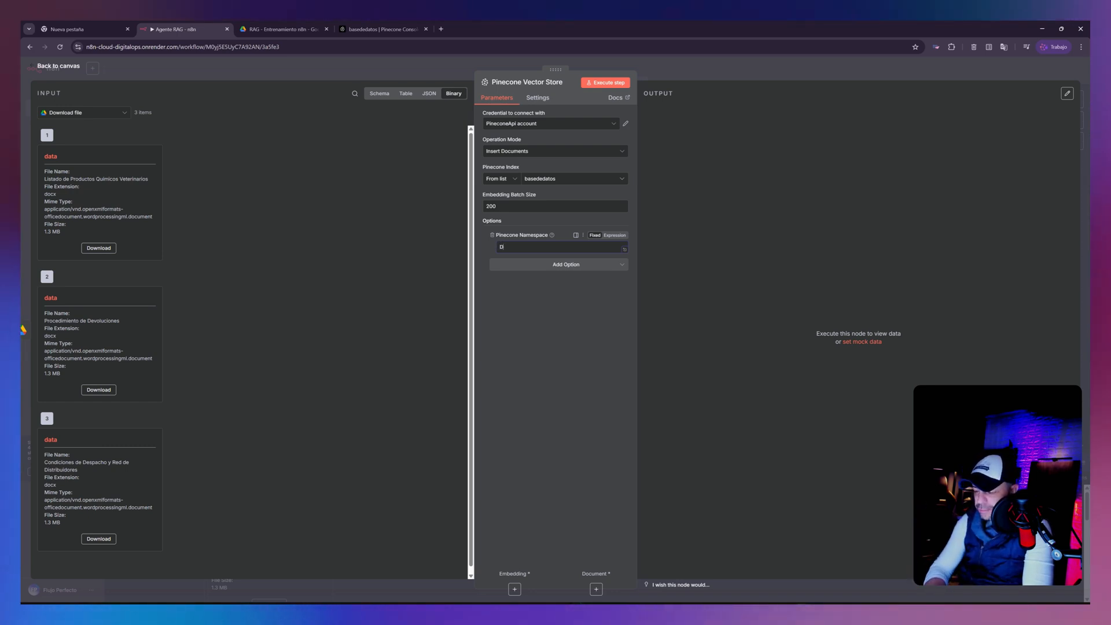
{"action": "type", "text": "DOCU"}
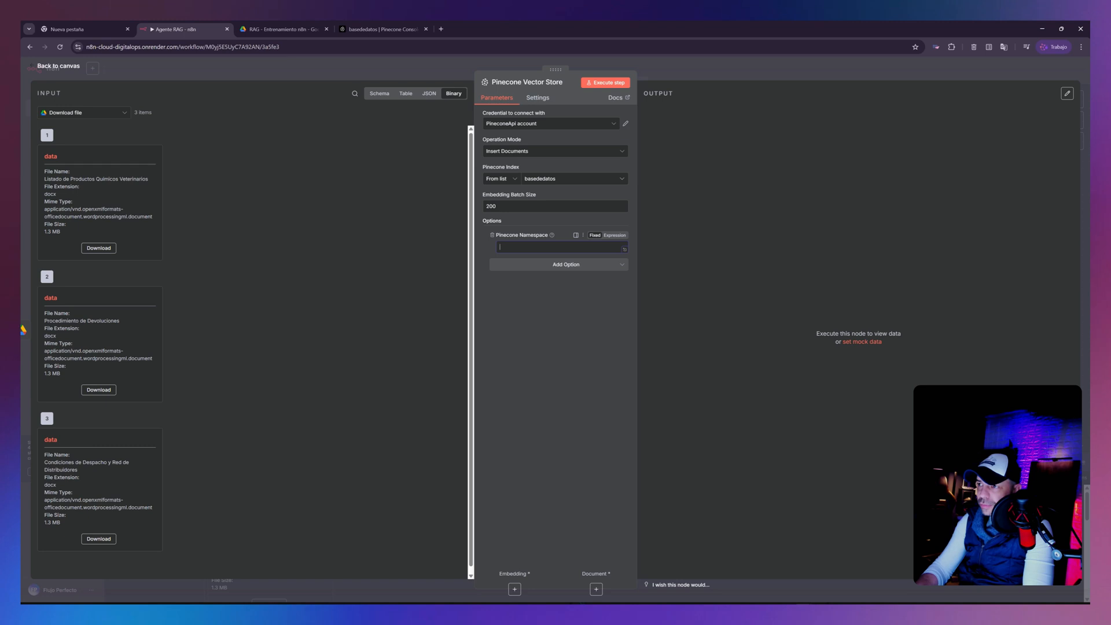
{"action": "type", "text": "documentos"}
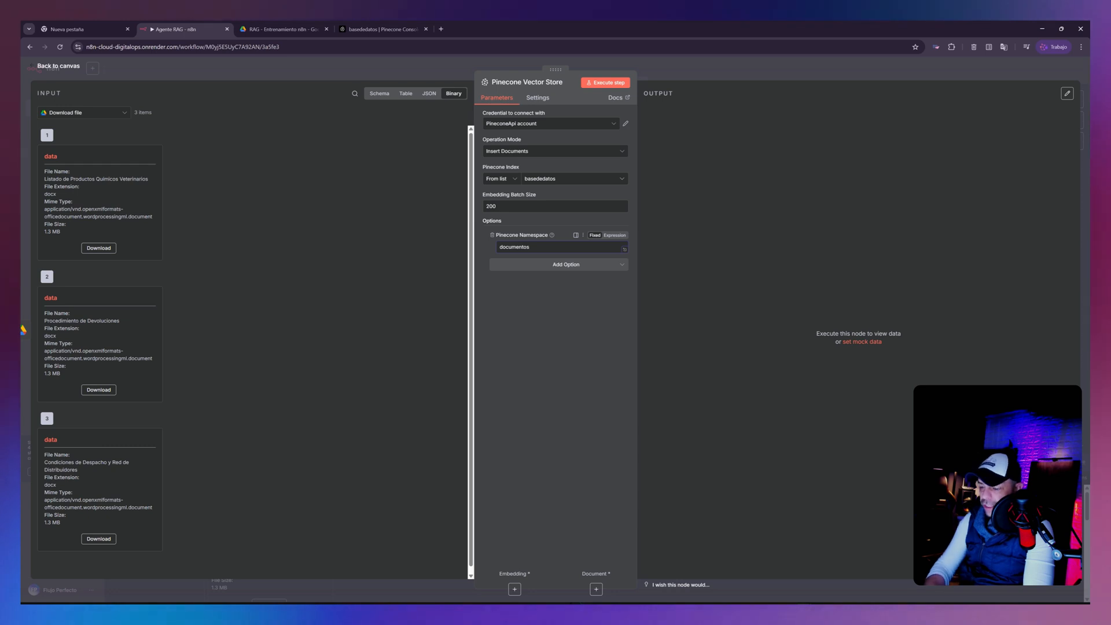
{"action": "type", "text": "ventas"}
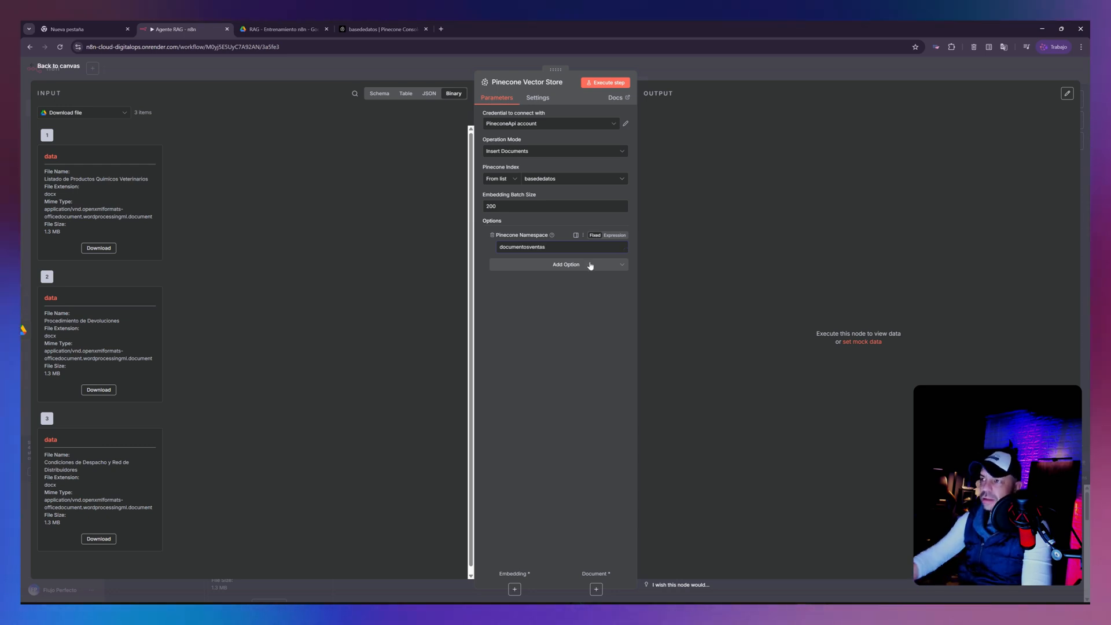
{"action": "left_click", "coordinate": [69, 67]}
{"action": "left_click_drag", "start_coordinate": [547, 220], "coordinate": [695, 220]}
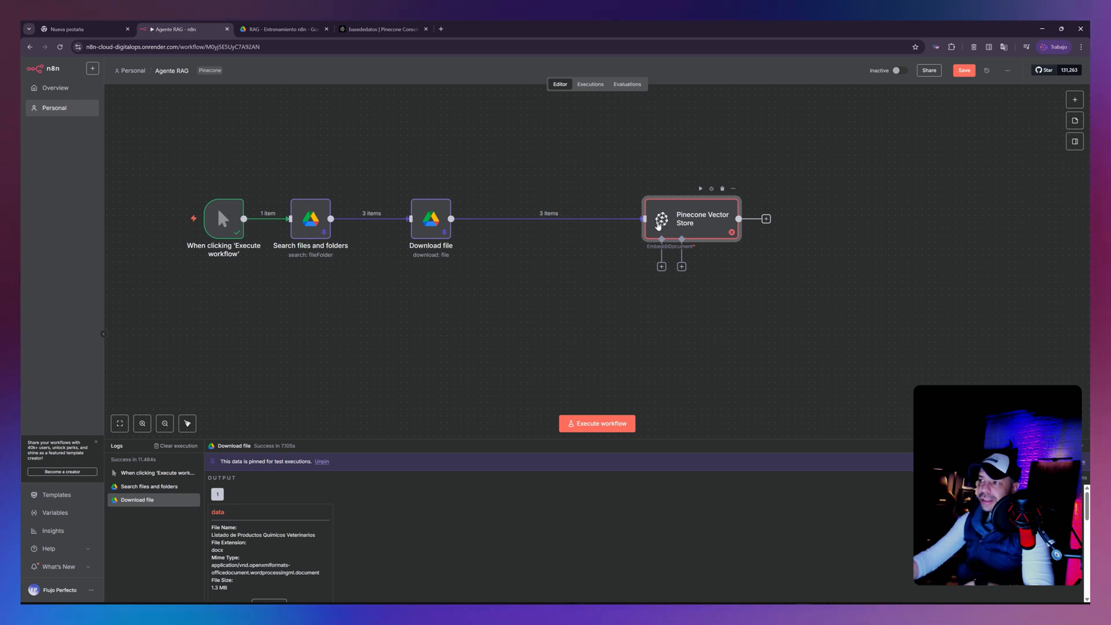
- Check the basededatos index's embedding model in the Pinecone console and attach an Embeddings OpenAI node to the vector store's embedding input
{"action": "left_click", "coordinate": [661, 267]}
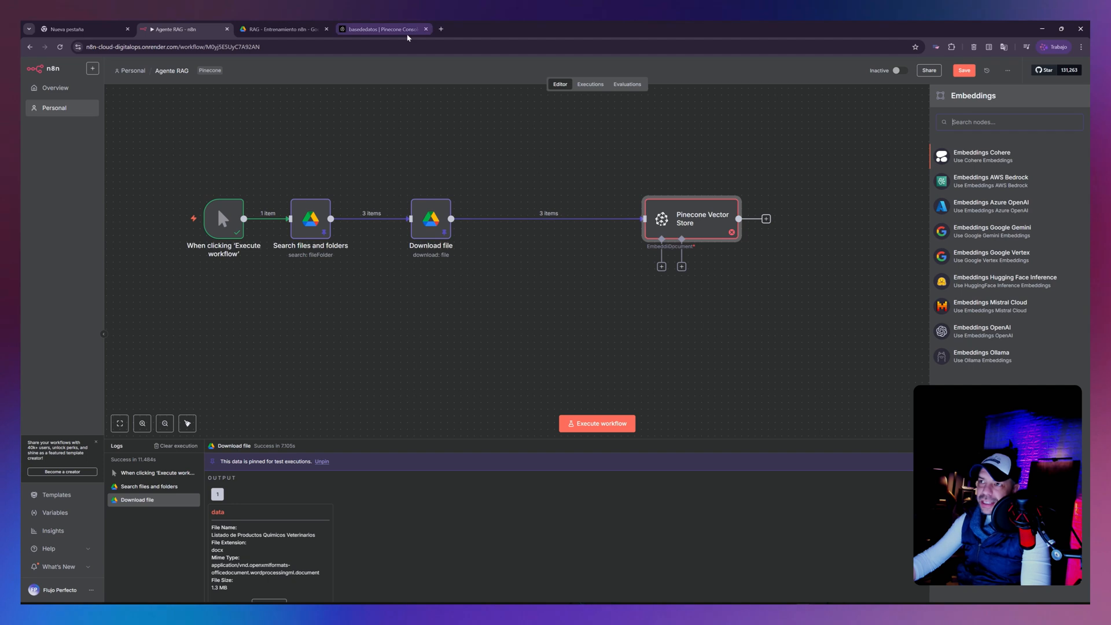
{"action": "left_click", "coordinate": [382, 29]}
{"action": "left_click_drag", "start_coordinate": [154, 227], "coordinate": [247, 227]}
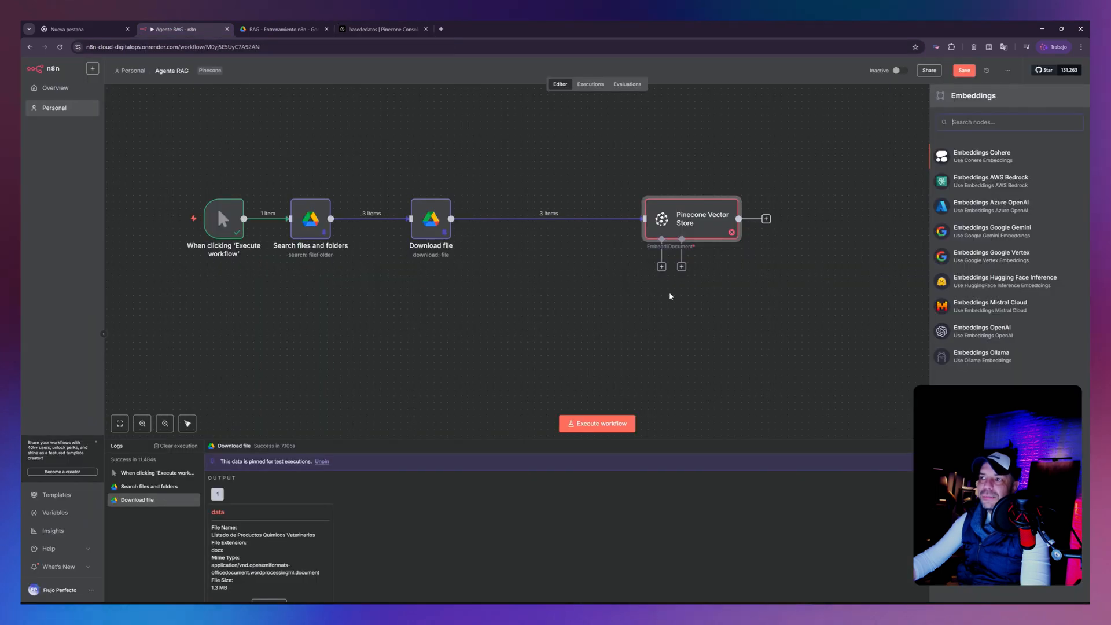
{"action": "left_click", "coordinate": [176, 29]}
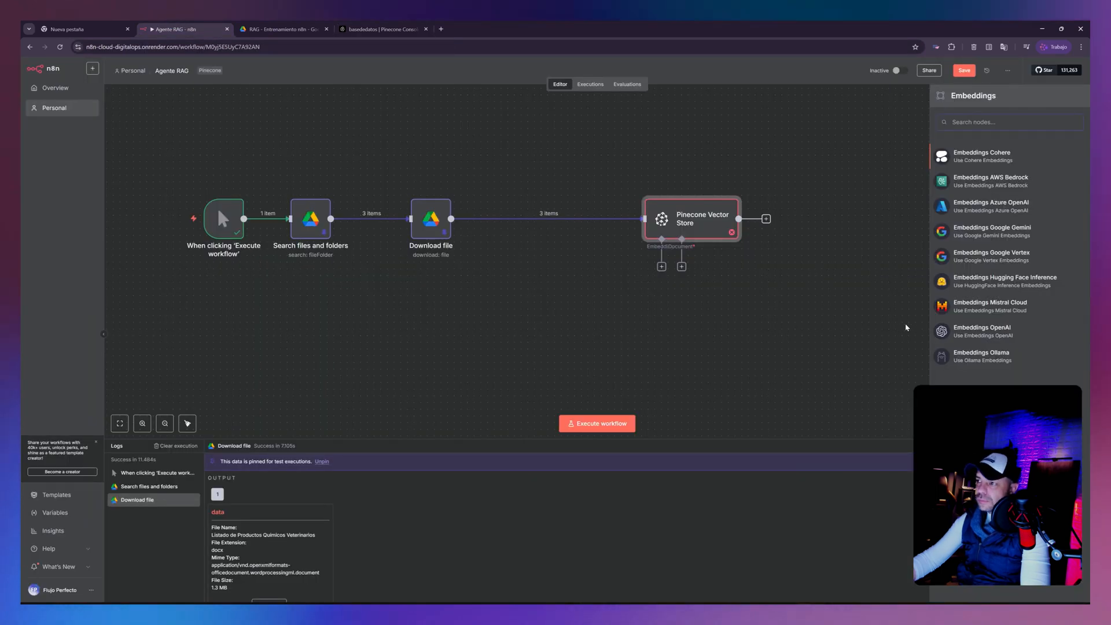
{"action": "left_click", "coordinate": [979, 331]}
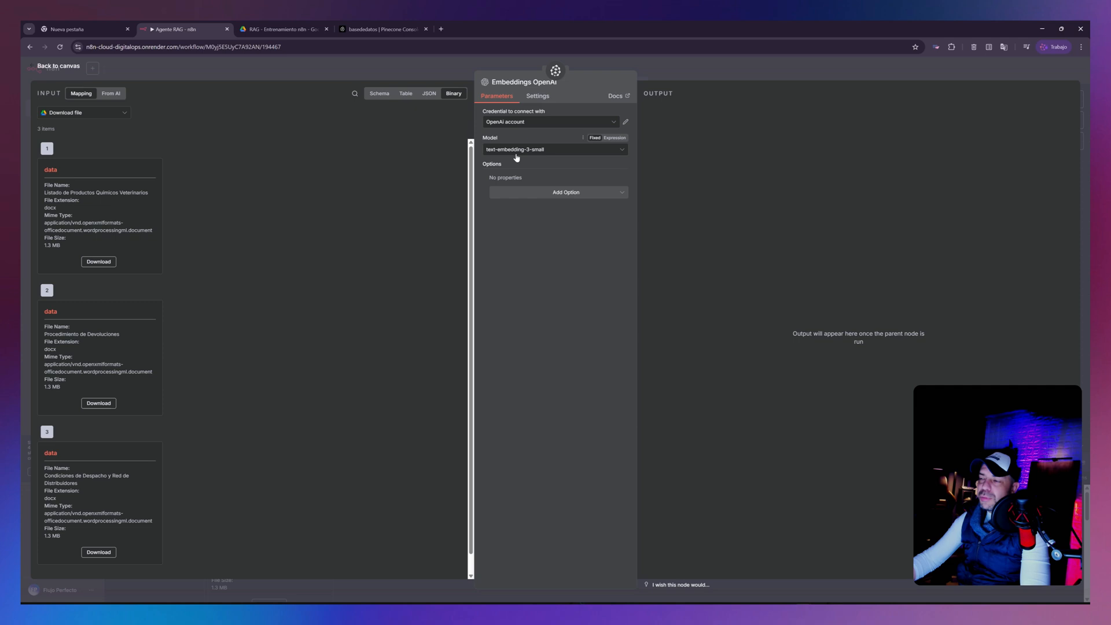
- Keep text-embedding-3-small as the embedding model and space out the Embeddings OpenAI and Pinecone Vector Store nodes on the canvas
{"action": "left_click", "coordinate": [541, 153]}
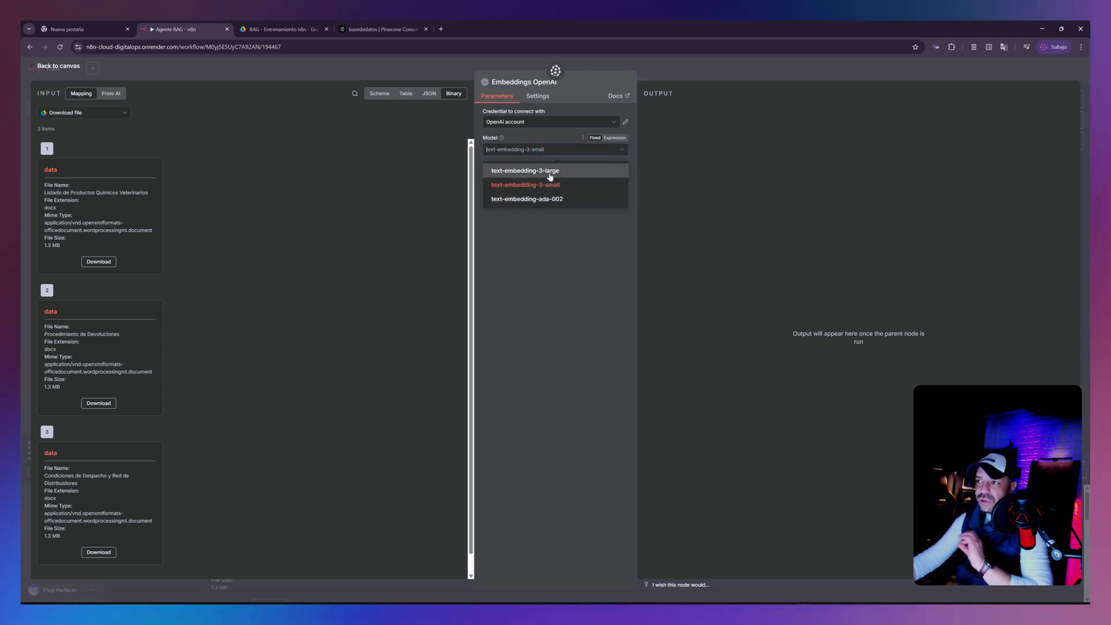
{"action": "left_click", "coordinate": [55, 66]}
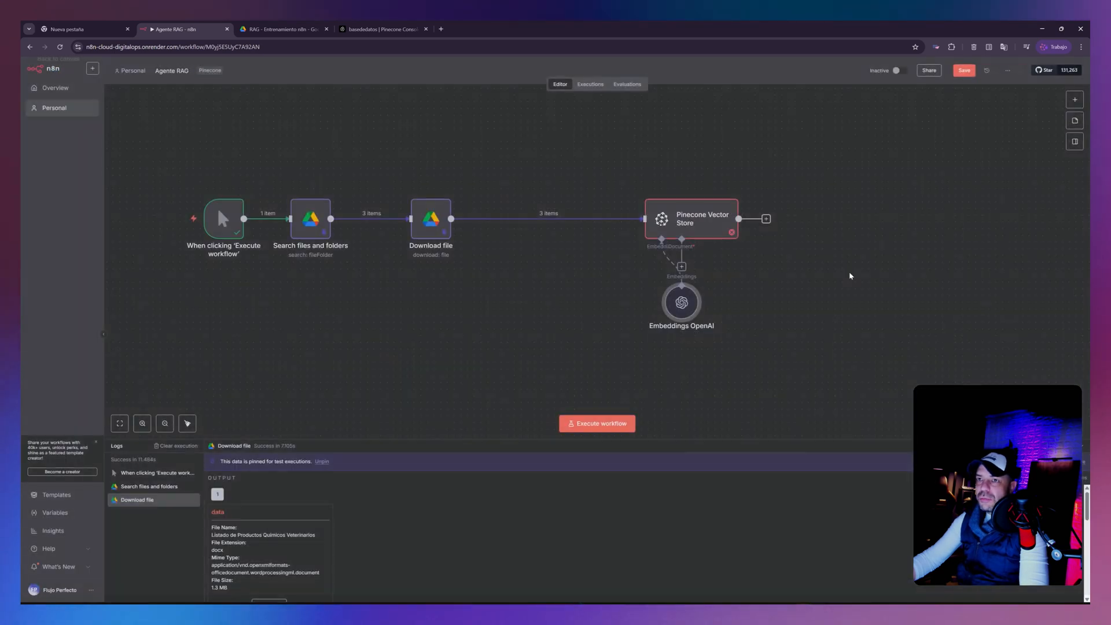
{"action": "left_click_drag", "start_coordinate": [682, 301], "coordinate": [548, 315]}
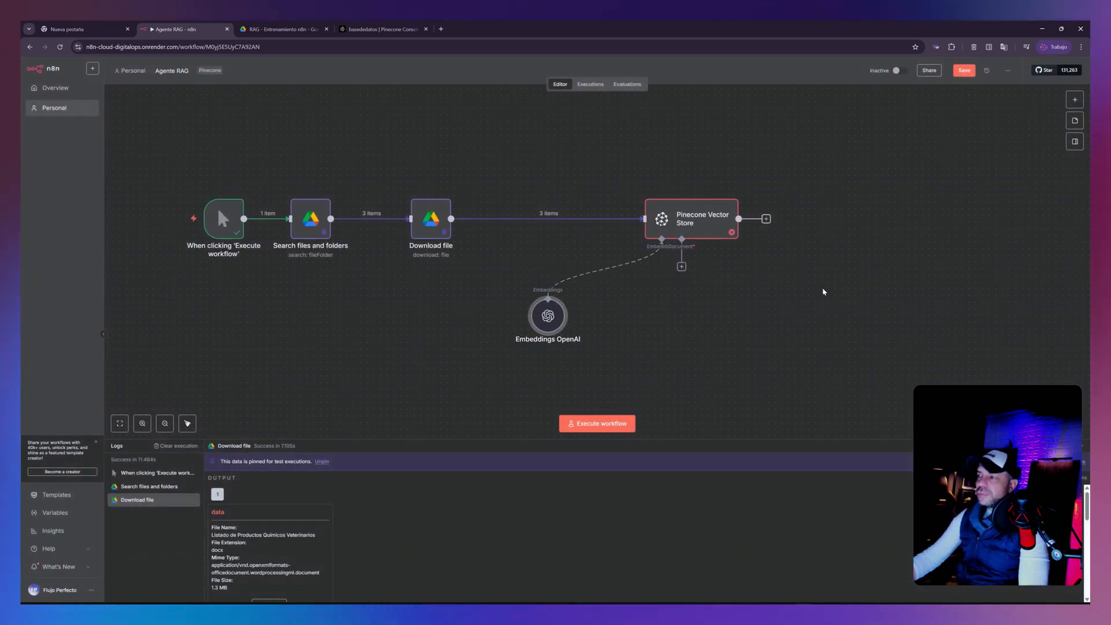
{"action": "left_click_drag", "start_coordinate": [697, 228], "coordinate": [671, 228]}
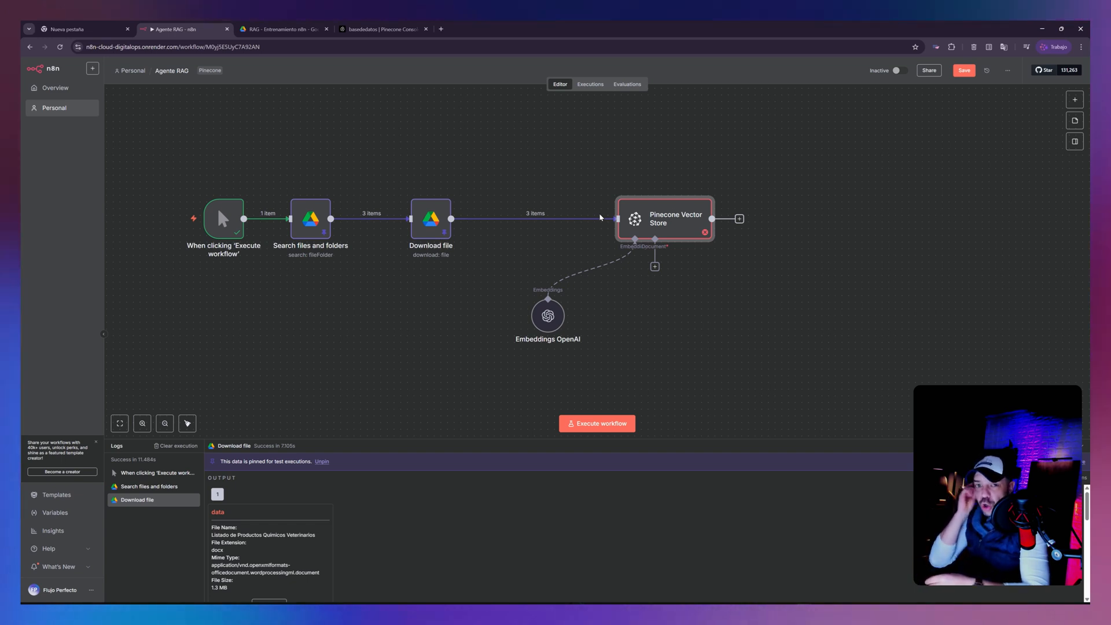
- Attach a Default Data Loader to the vector store's document input, with Type of Data Binary and Text Splitting Custom
{"action": "left_click", "coordinate": [655, 268]}
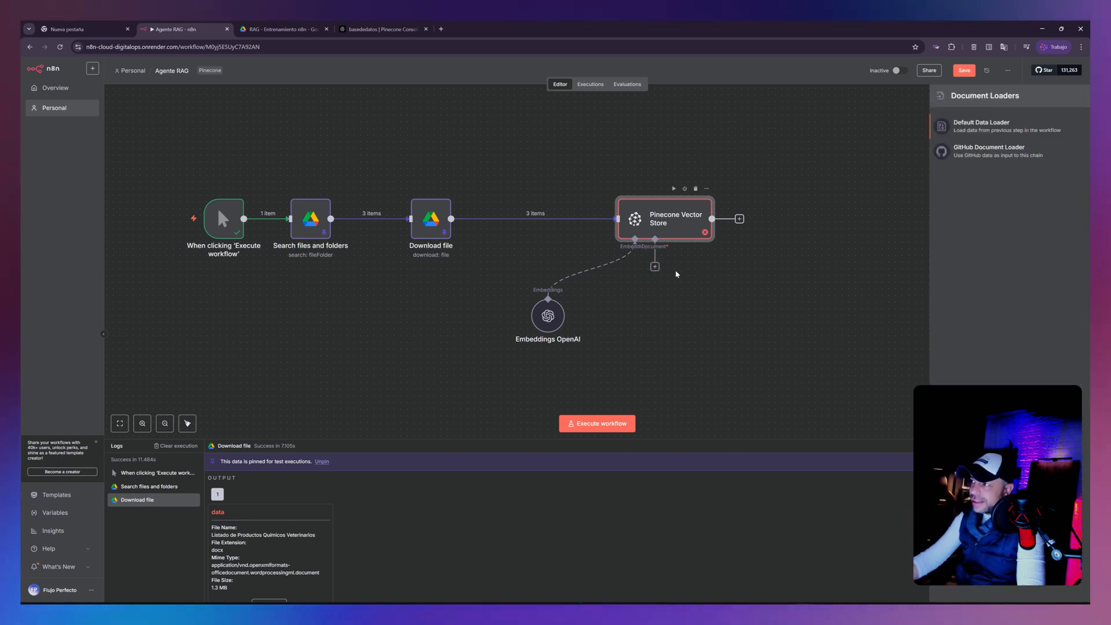
{"action": "left_click", "coordinate": [985, 126]}
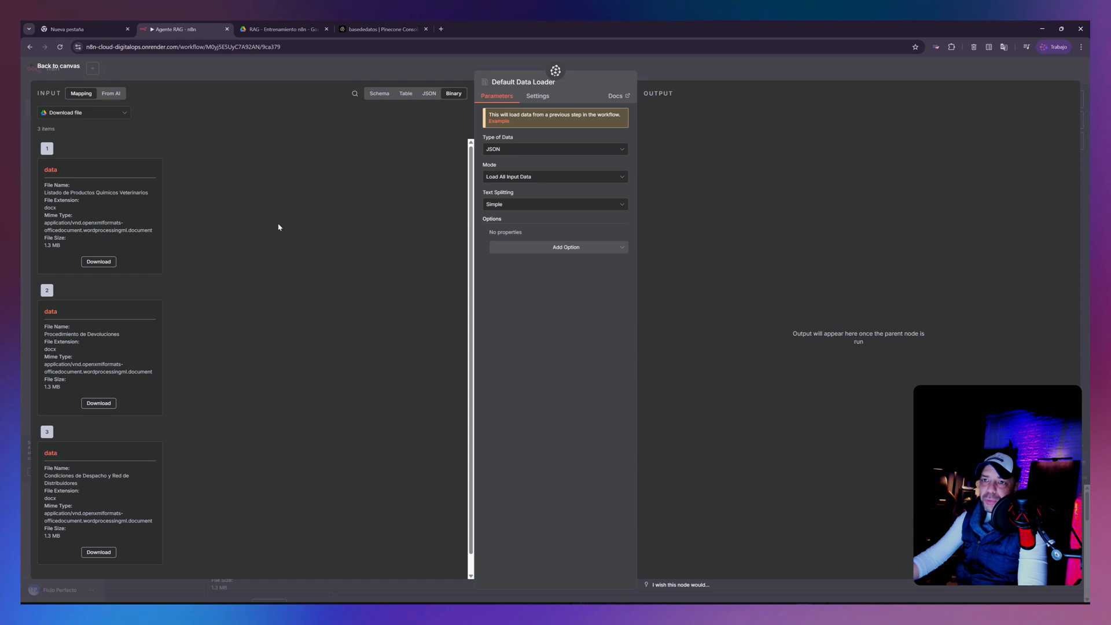
{"action": "left_click", "coordinate": [522, 152]}
{"action": "left_click", "coordinate": [517, 176]}
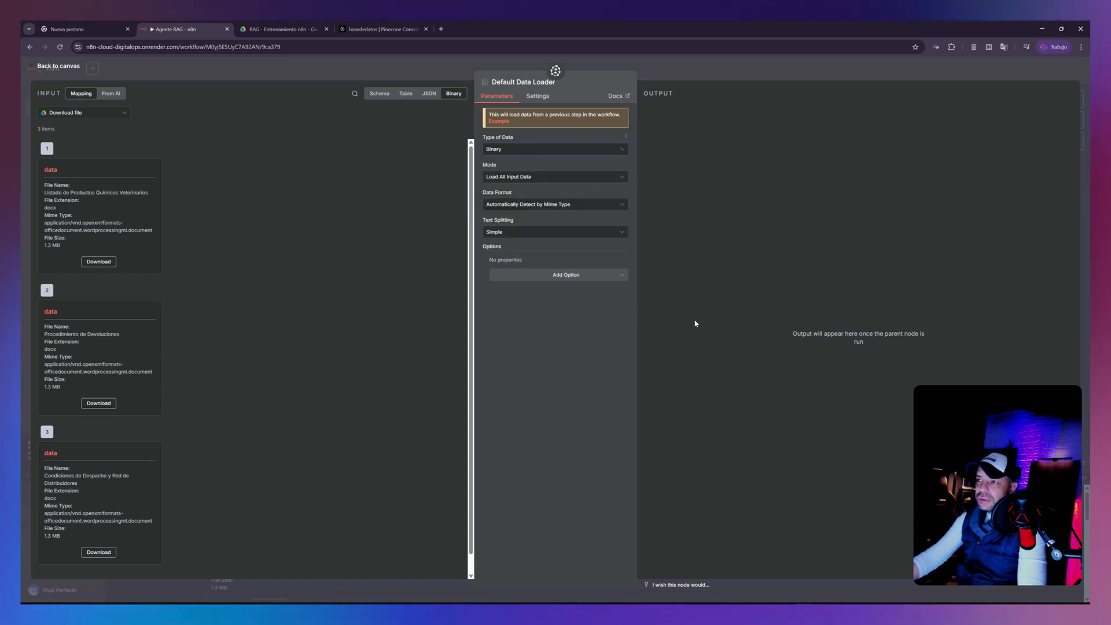
{"action": "left_click", "coordinate": [517, 234]}
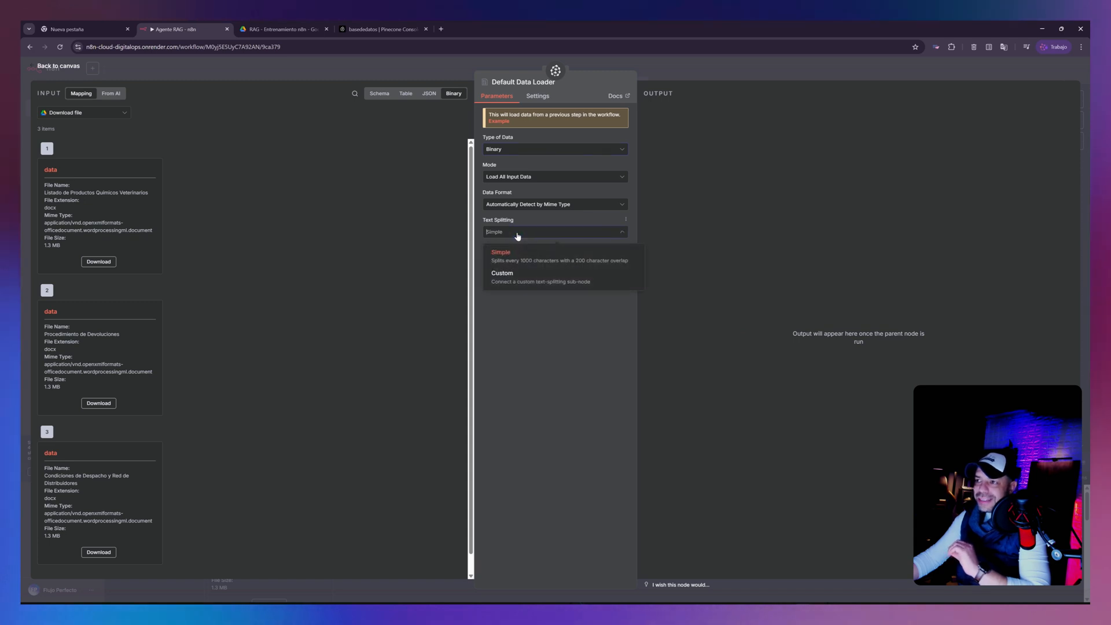
{"action": "left_click", "coordinate": [514, 280]}
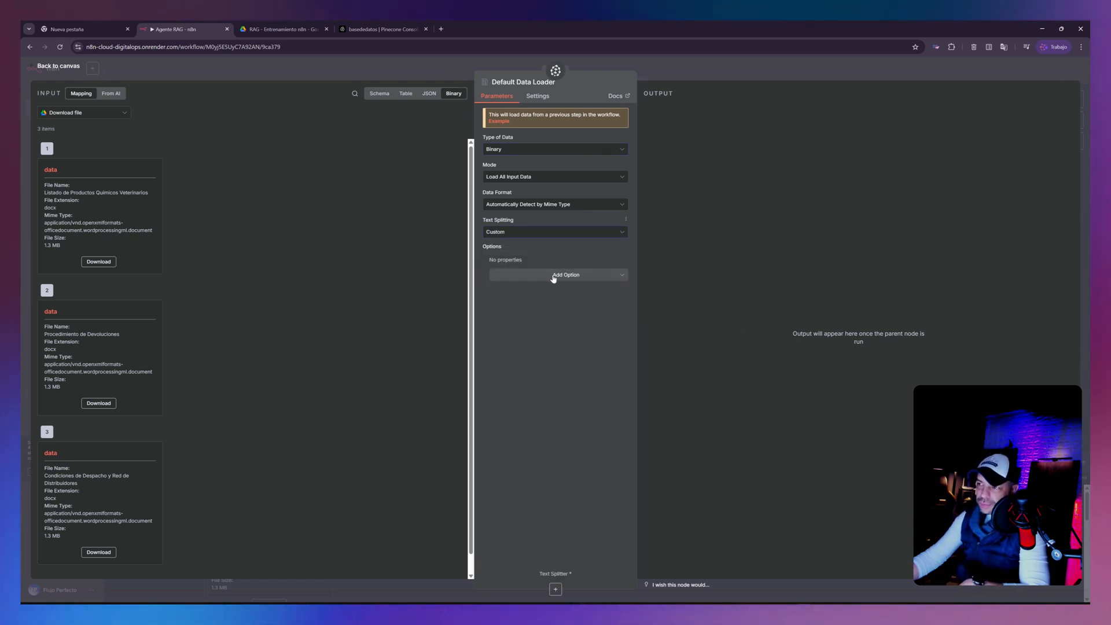
- Attach a Recursive Character Text Splitter with Chunk Size 300 and Chunk Overlap 30 to the data loader, and reposition both nodes
{"action": "left_click", "coordinate": [555, 595]}
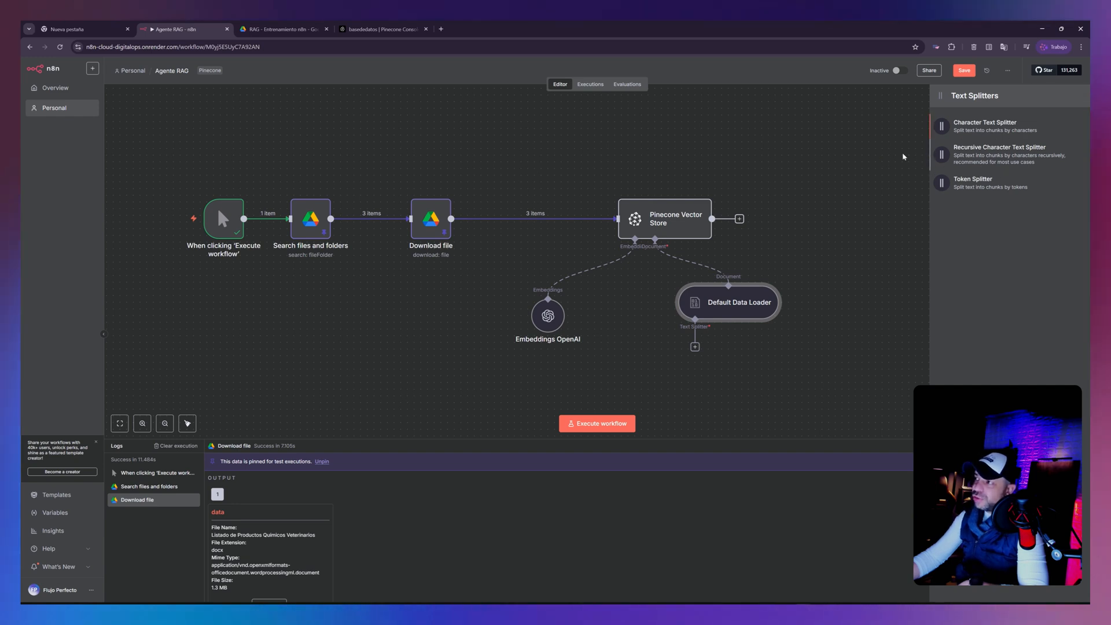
{"action": "left_click", "coordinate": [978, 154]}
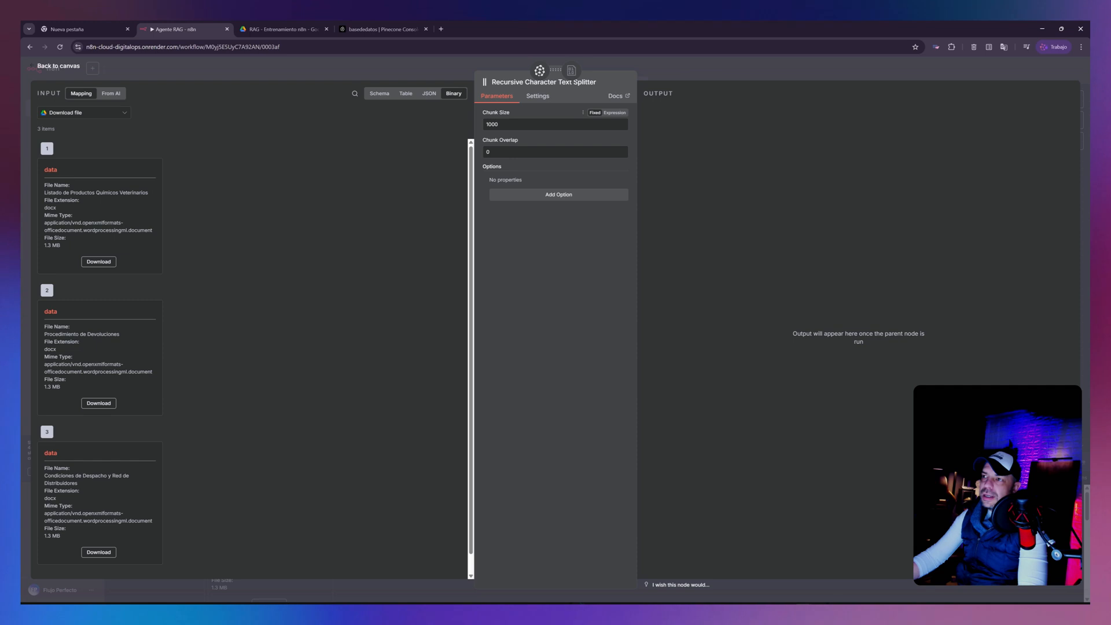
{"action": "double_click", "coordinate": [492, 124]}
{"action": "type", "text": "3"}
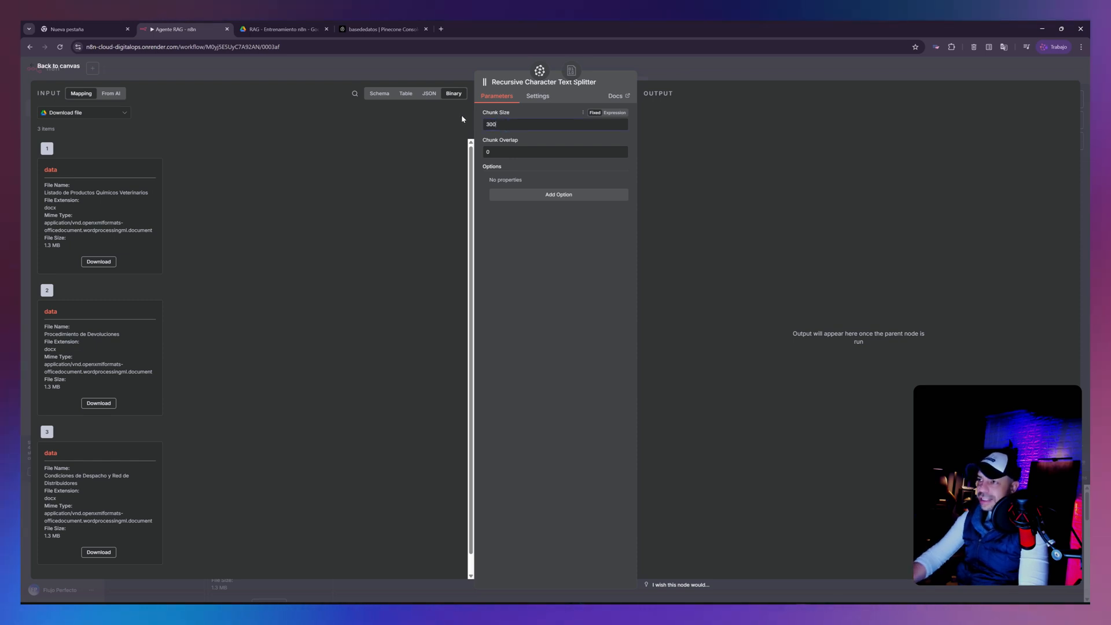
{"action": "key", "text": "Tab"}
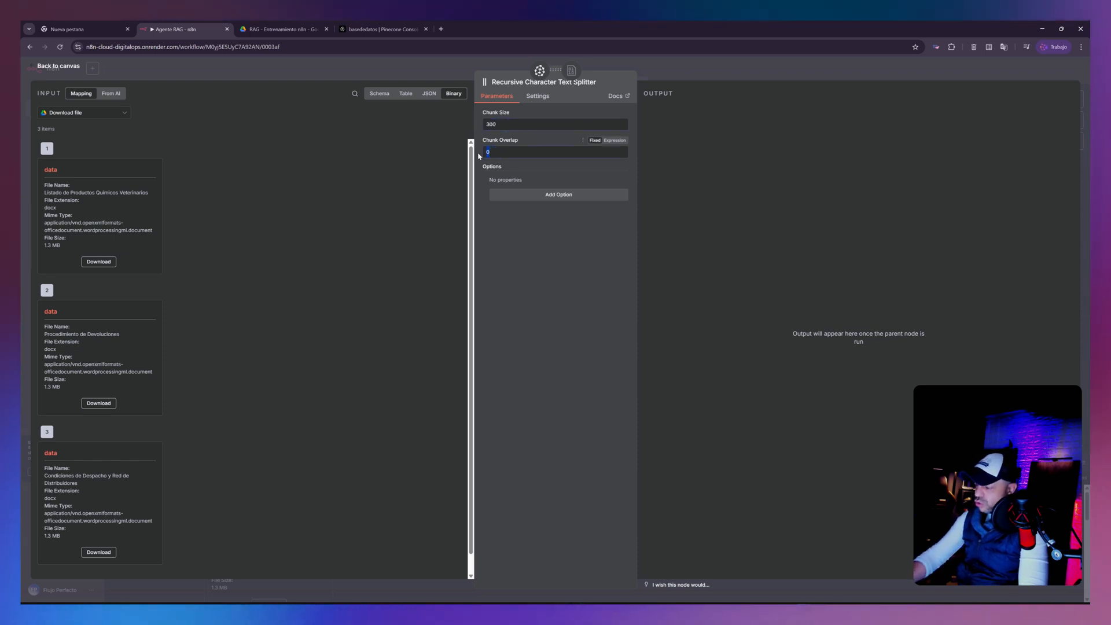
{"action": "type", "text": "30"}
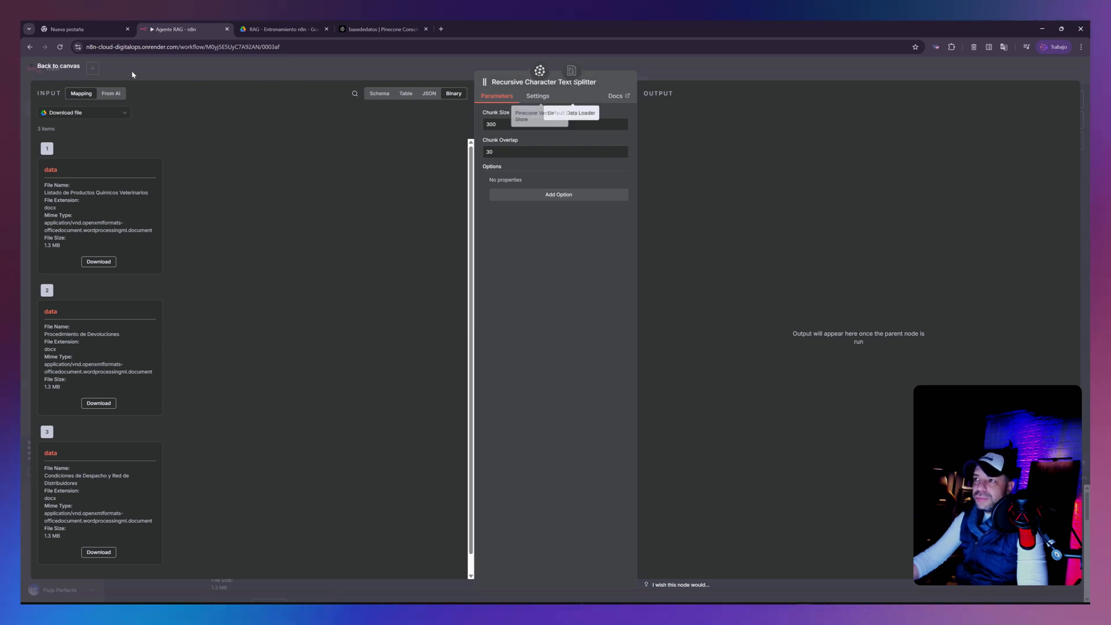
{"action": "left_click", "coordinate": [58, 66]}
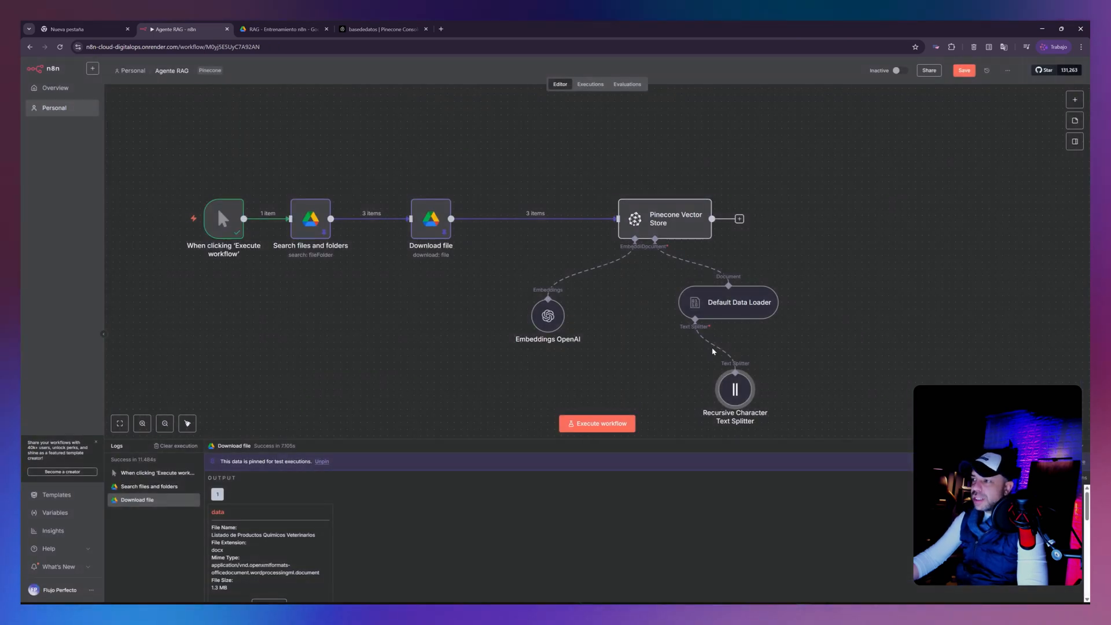
{"action": "left_click_drag", "start_coordinate": [721, 307], "coordinate": [762, 306]}
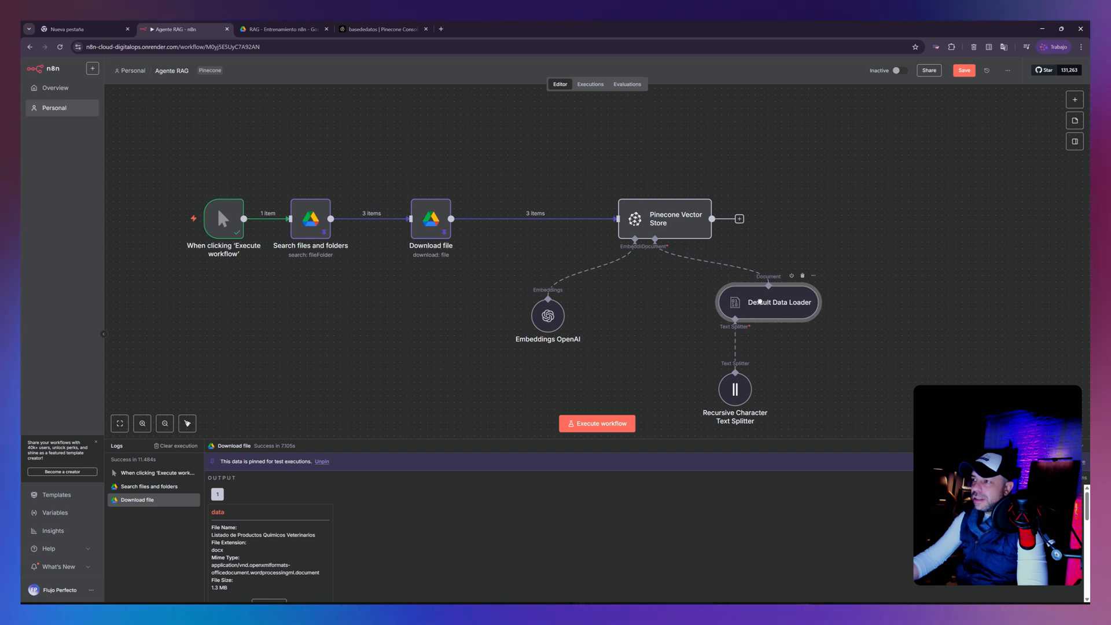
{"action": "left_click_drag", "start_coordinate": [740, 393], "coordinate": [723, 384]}
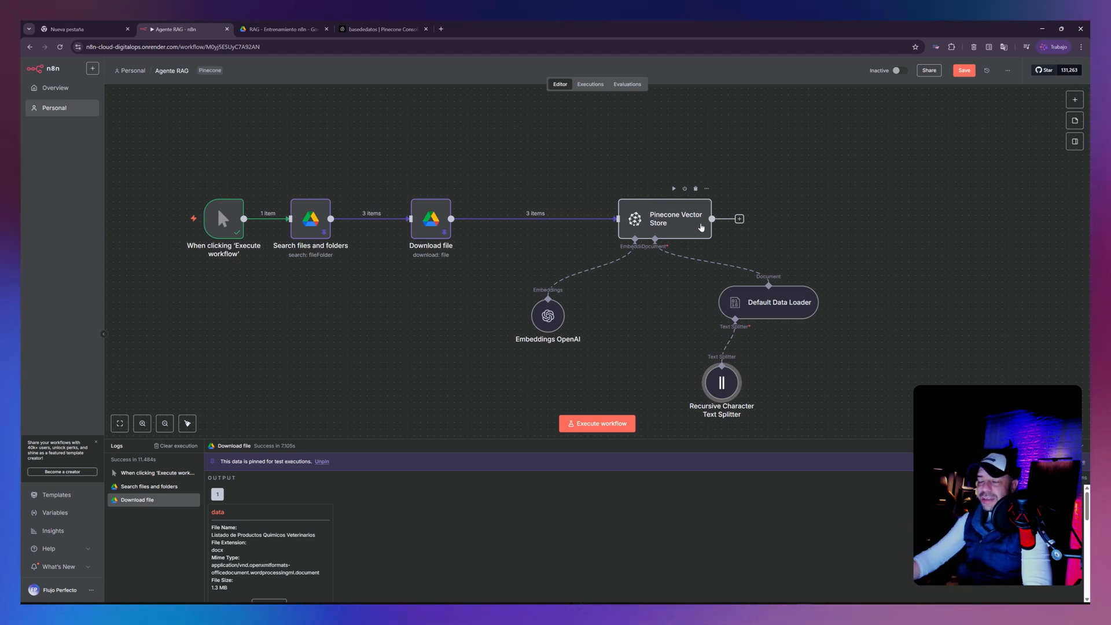
- Disconnect Download file from the Pinecone Vector Store and add a Loop Over Items node after Download file, without extra options
{"action": "mouse_move", "coordinate": [576, 218]}
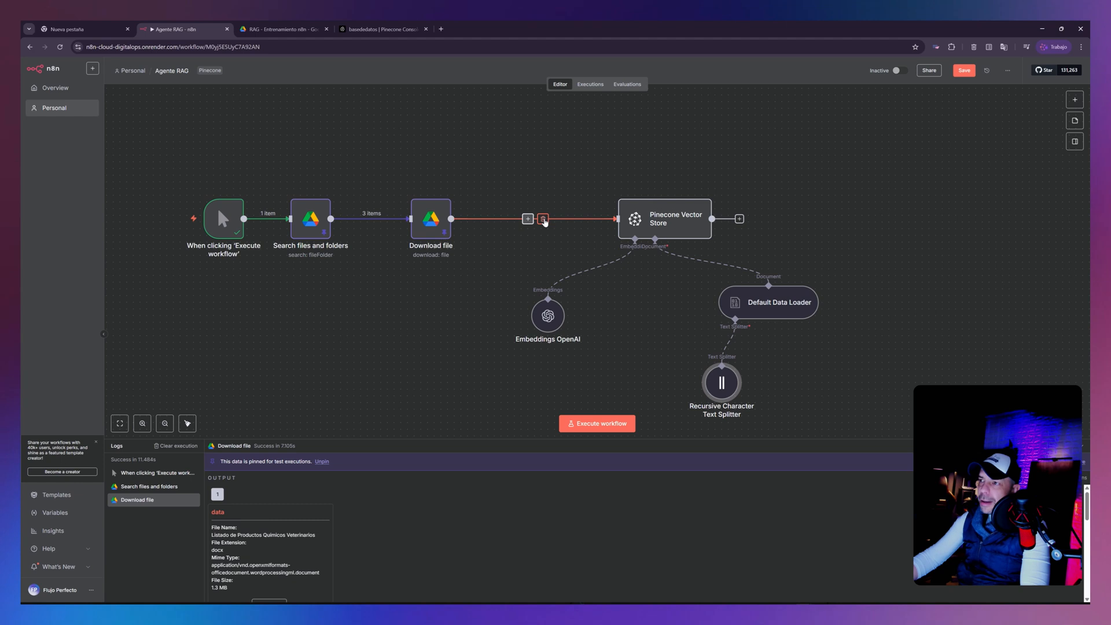
{"action": "left_click", "coordinate": [543, 220]}
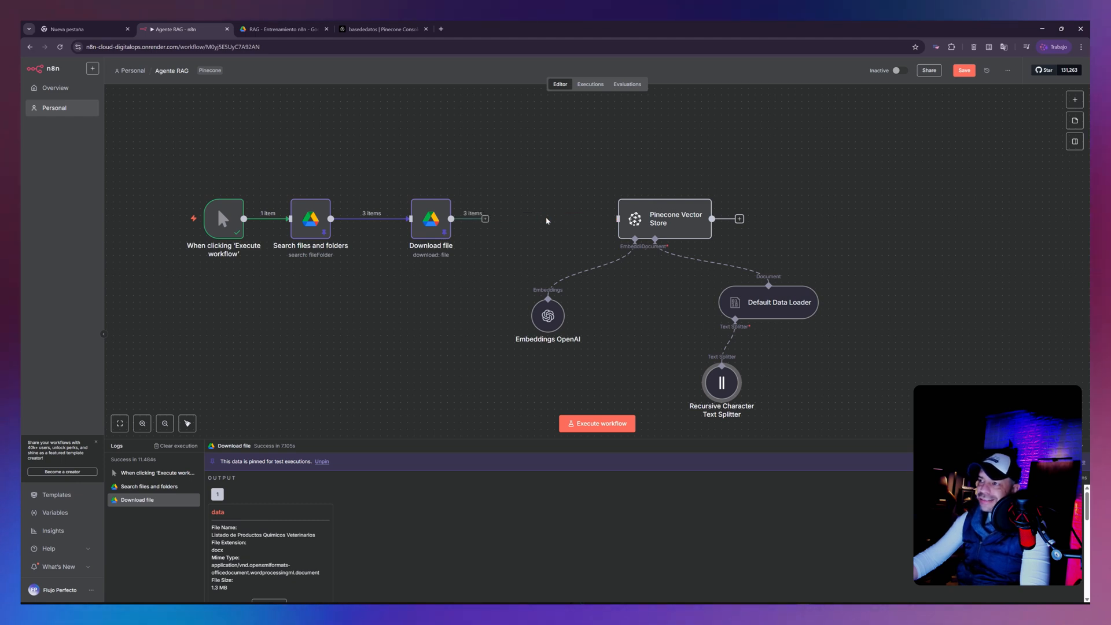
{"action": "left_click", "coordinate": [492, 219]}
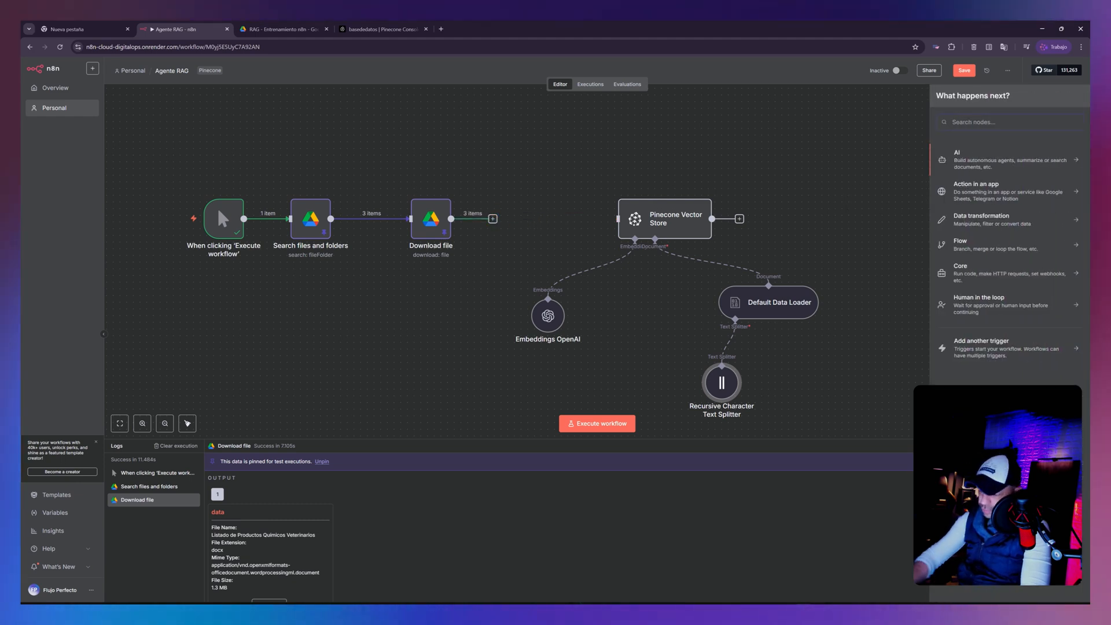
{"action": "type", "text": "loo"}
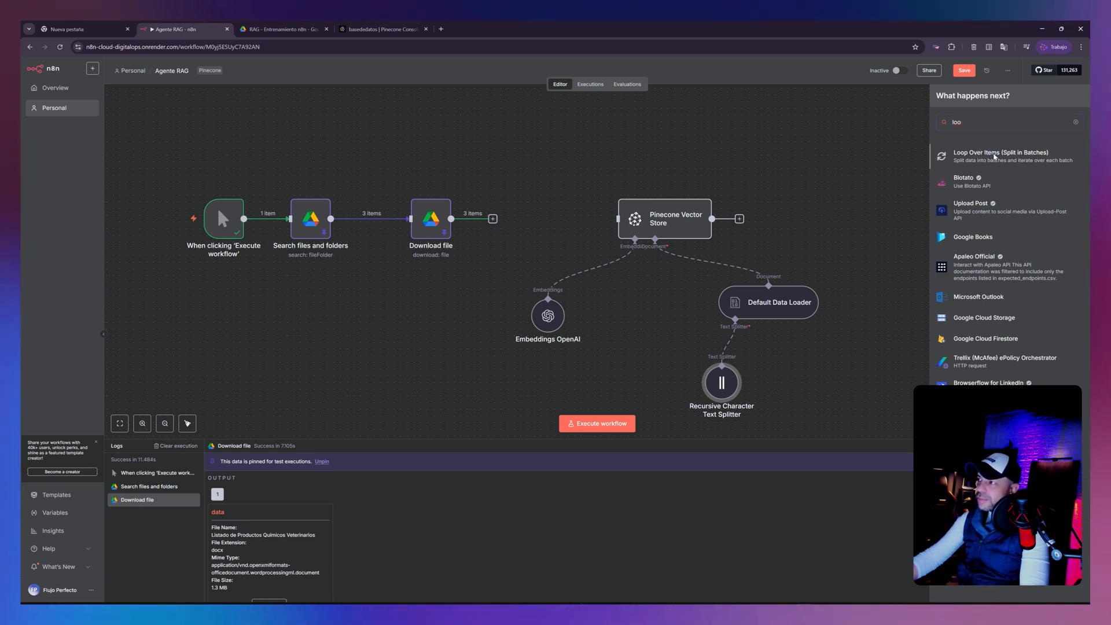
{"action": "left_click", "coordinate": [994, 157]}
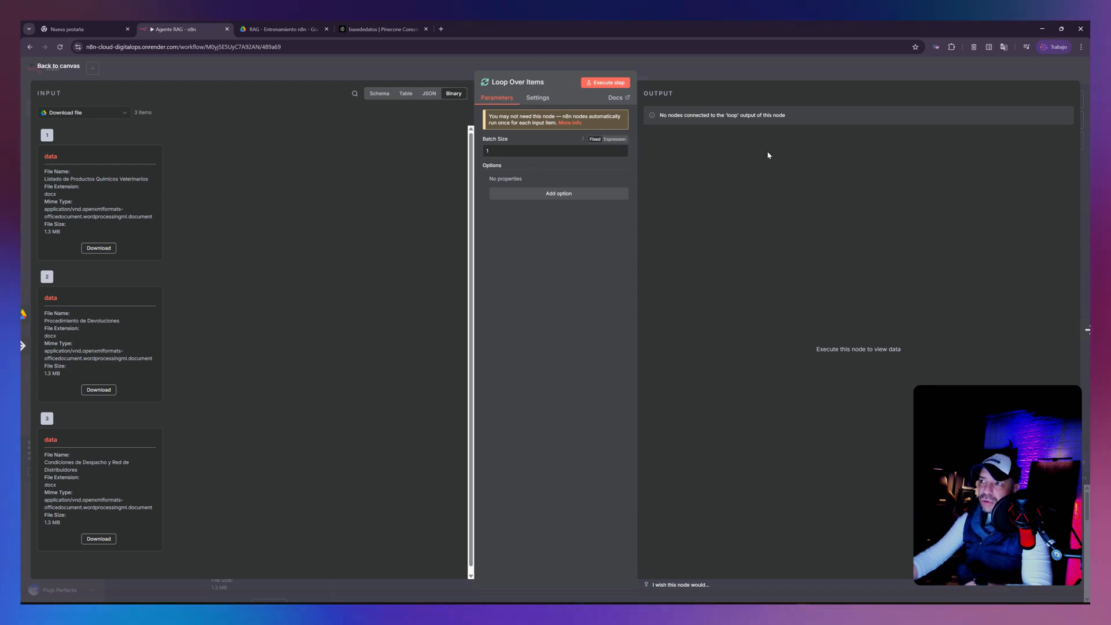
{"action": "left_click", "coordinate": [594, 195]}
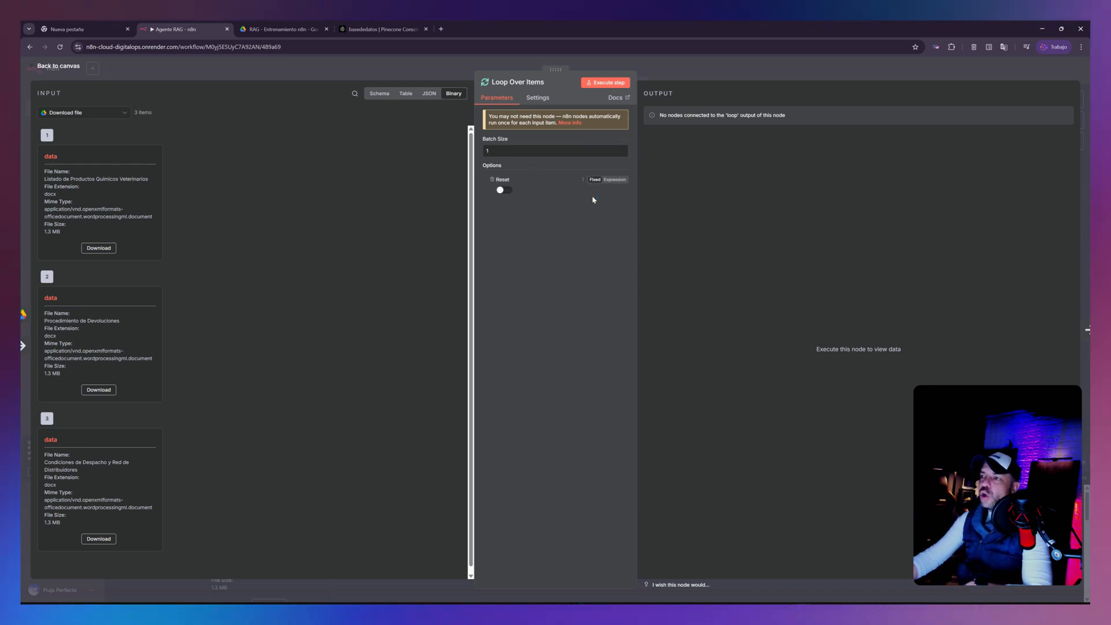
{"action": "left_click", "coordinate": [490, 178]}
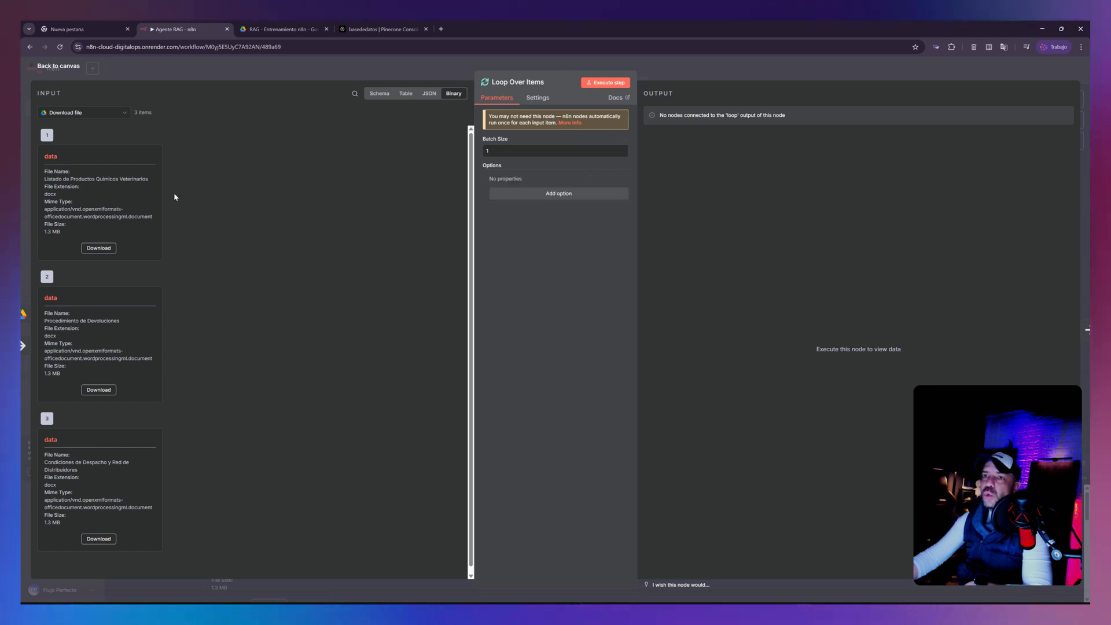
{"action": "left_click", "coordinate": [63, 68]}
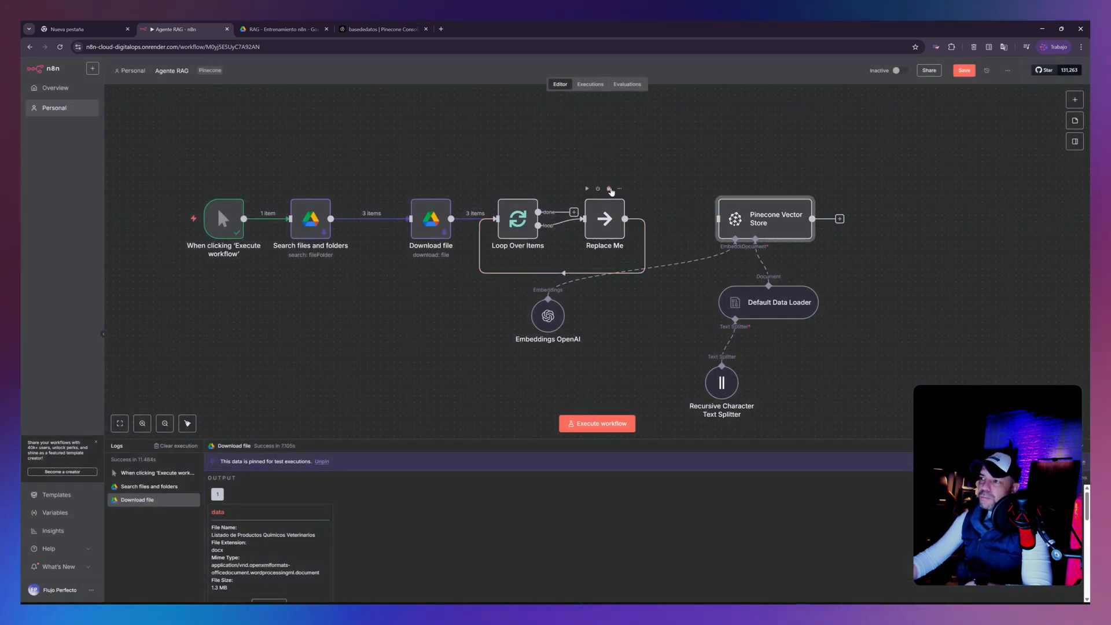
- Replace the Replace Me placeholder on the loop output with the Pinecone Vector Store, without its leftover loop connection, and rearrange its sub-nodes
{"action": "left_click_drag", "start_coordinate": [603, 224], "coordinate": [643, 218]}
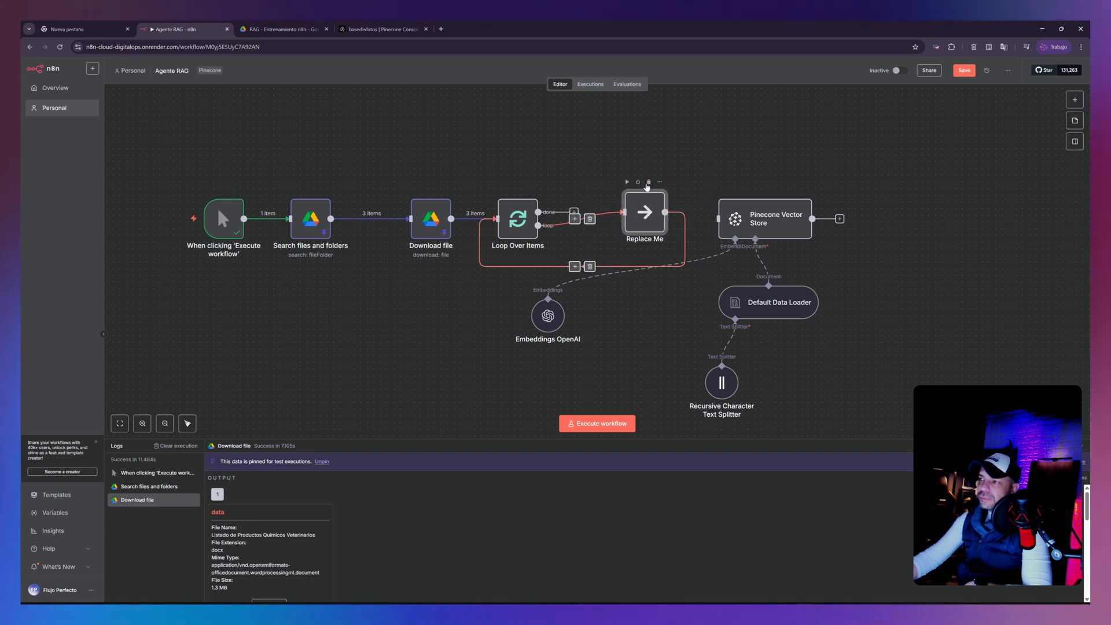
{"action": "left_click", "coordinate": [650, 183]}
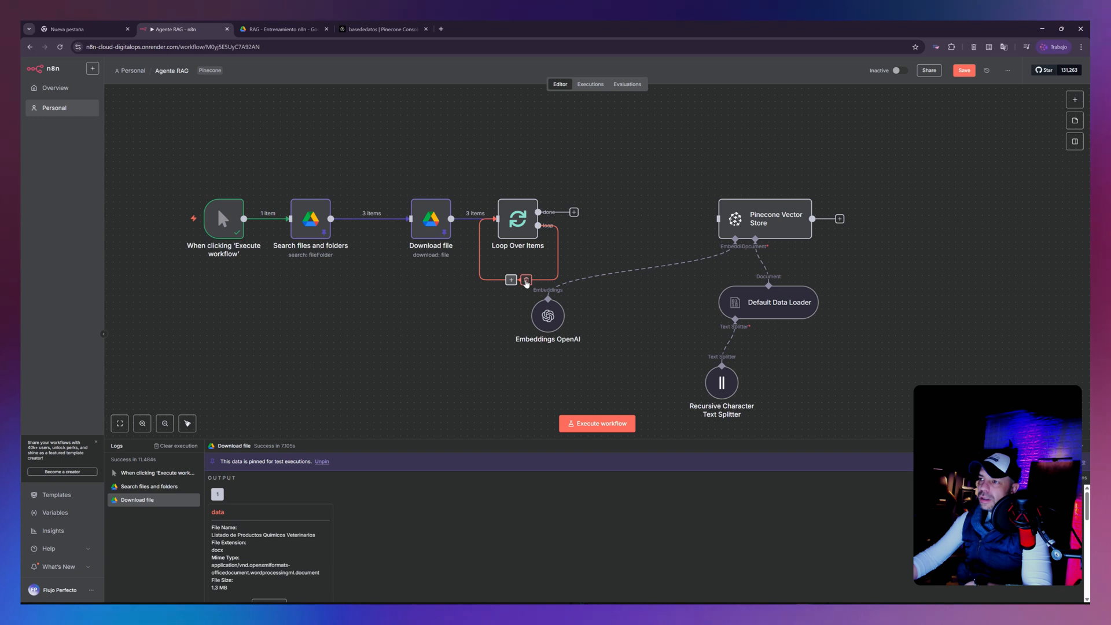
{"action": "left_click", "coordinate": [526, 281]}
{"action": "left_click_drag", "start_coordinate": [574, 227], "coordinate": [771, 225]}
{"action": "left_click_drag", "start_coordinate": [778, 302], "coordinate": [845, 315]}
{"action": "left_click_drag", "start_coordinate": [563, 312], "coordinate": [702, 326]}
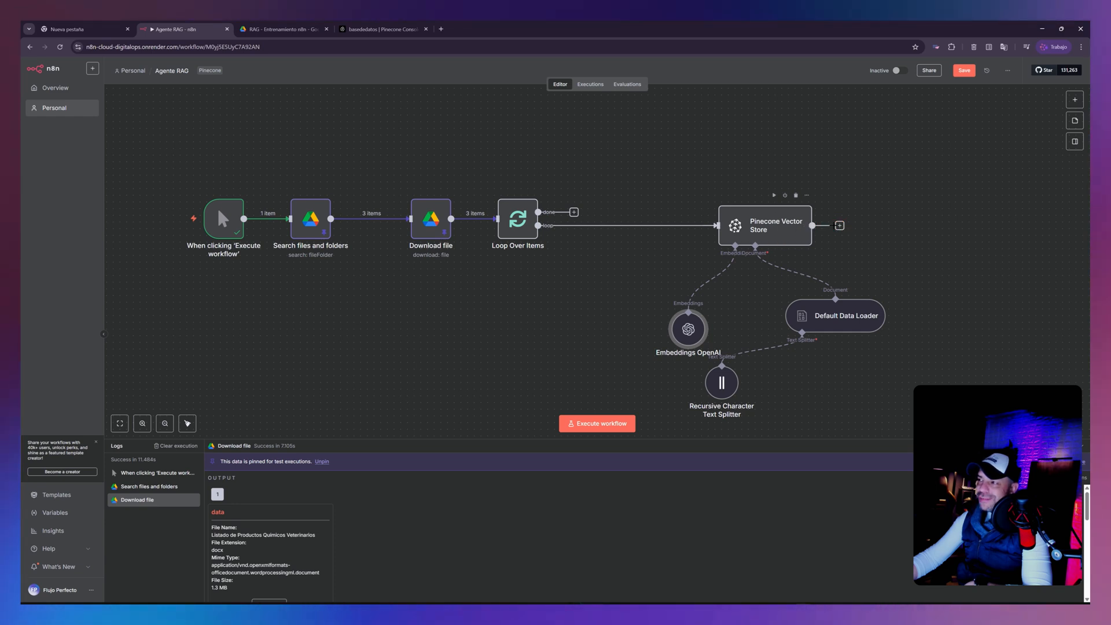
- Add a Wait node of 5 seconds after the Pinecone Vector Store and connect its output back to Loop Over Items
{"action": "left_click", "coordinate": [840, 226]}
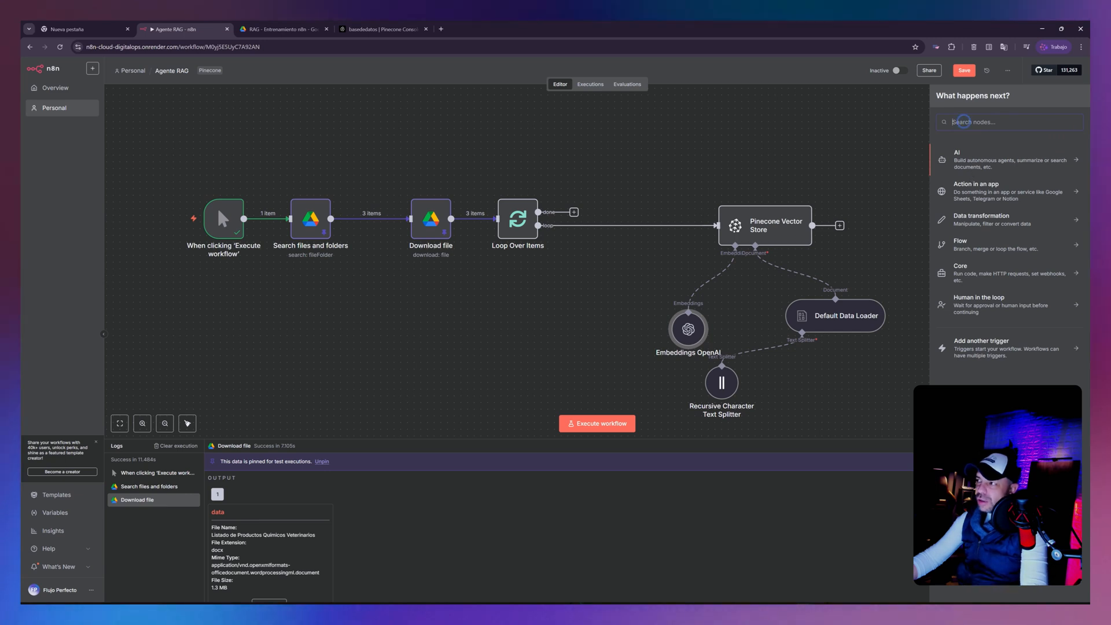
{"action": "type", "text": "wa"}
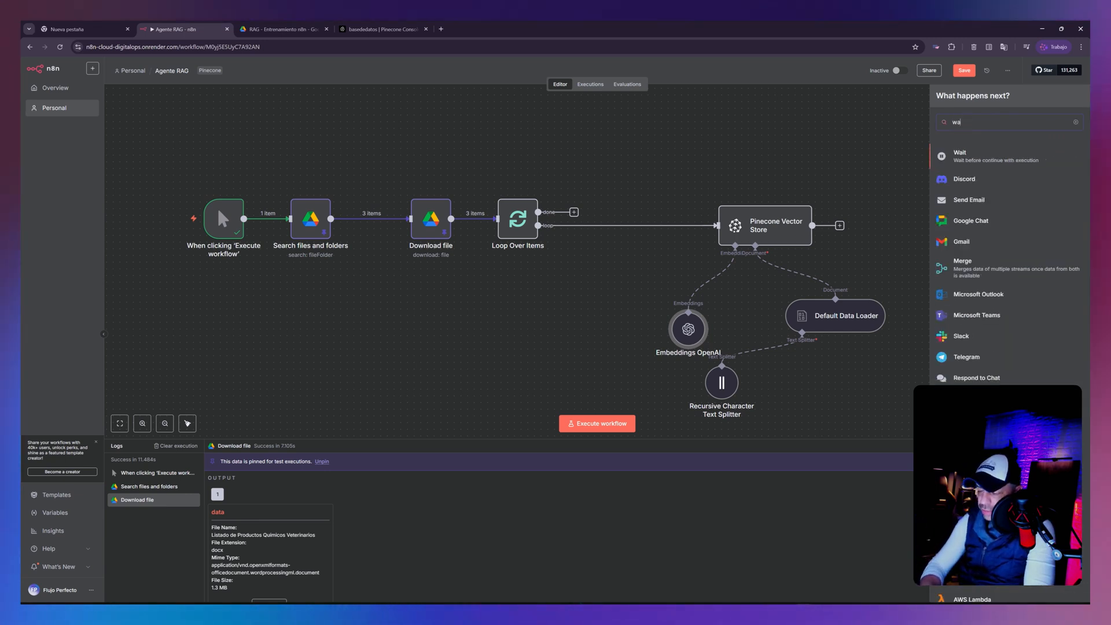
{"action": "left_click", "coordinate": [982, 156]}
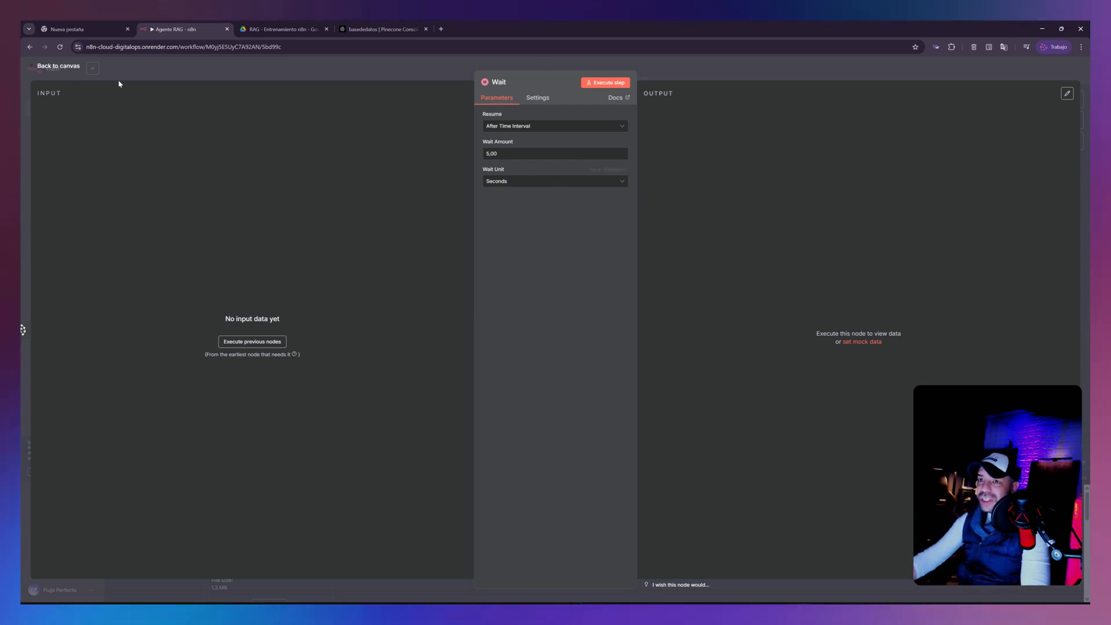
{"action": "left_click", "coordinate": [67, 69]}
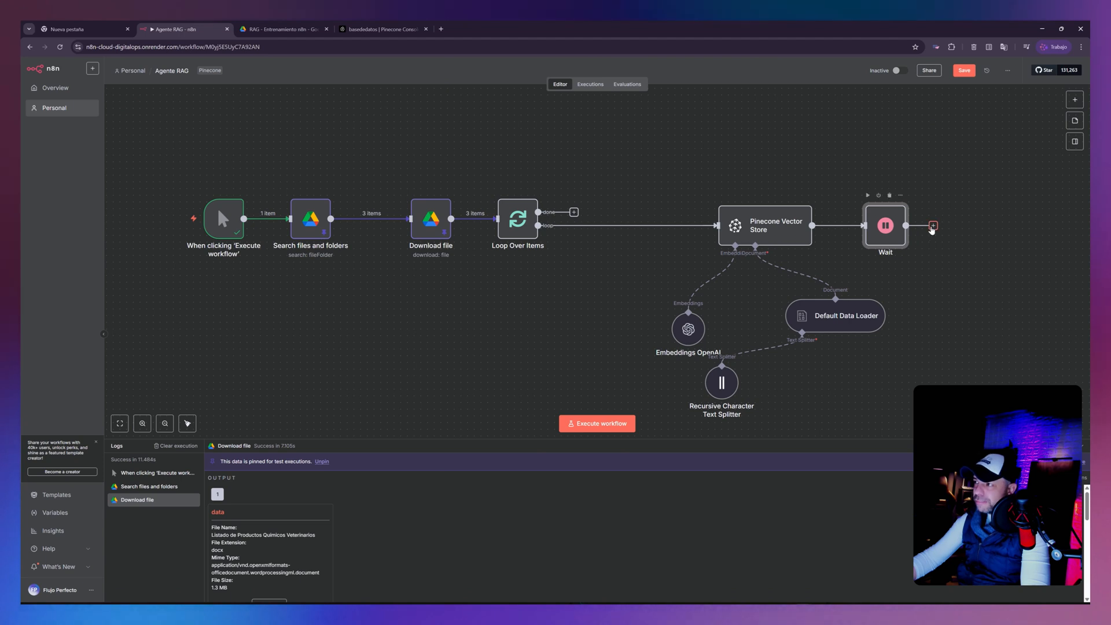
{"action": "left_click_drag", "start_coordinate": [706, 308], "coordinate": [498, 220]}
- Rearrange the Default Data Loader, Embeddings OpenAI and Recursive Character Text Splitter nodes below the Pinecone Vector Store so they no longer crowd each other
{"action": "left_click_drag", "start_coordinate": [844, 306], "coordinate": [911, 314]}
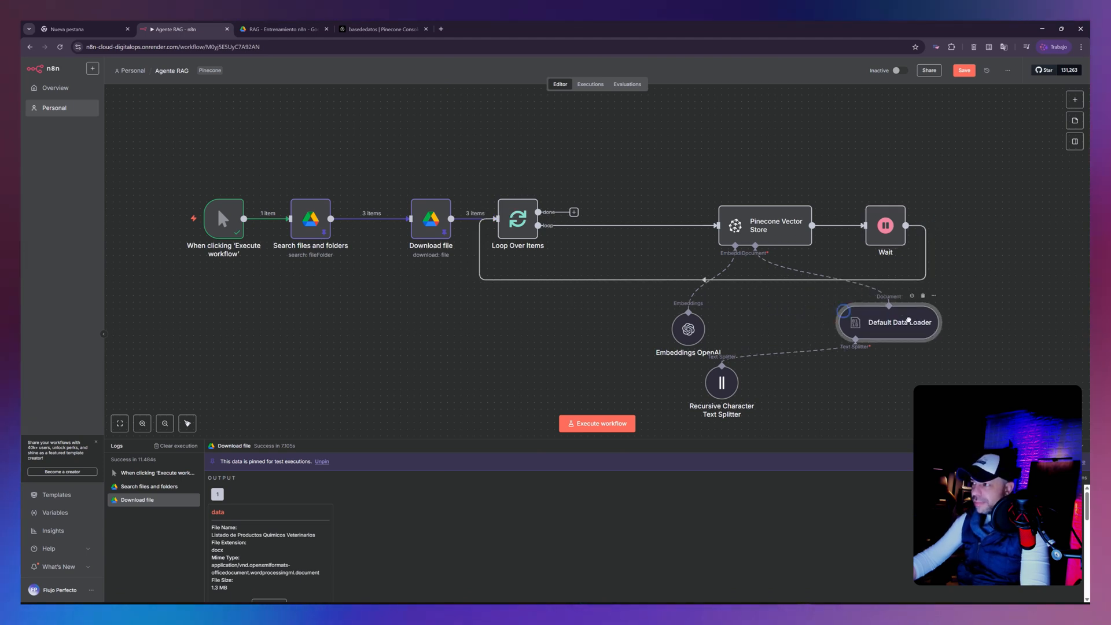
{"action": "left_click_drag", "start_coordinate": [678, 322], "coordinate": [671, 316]}
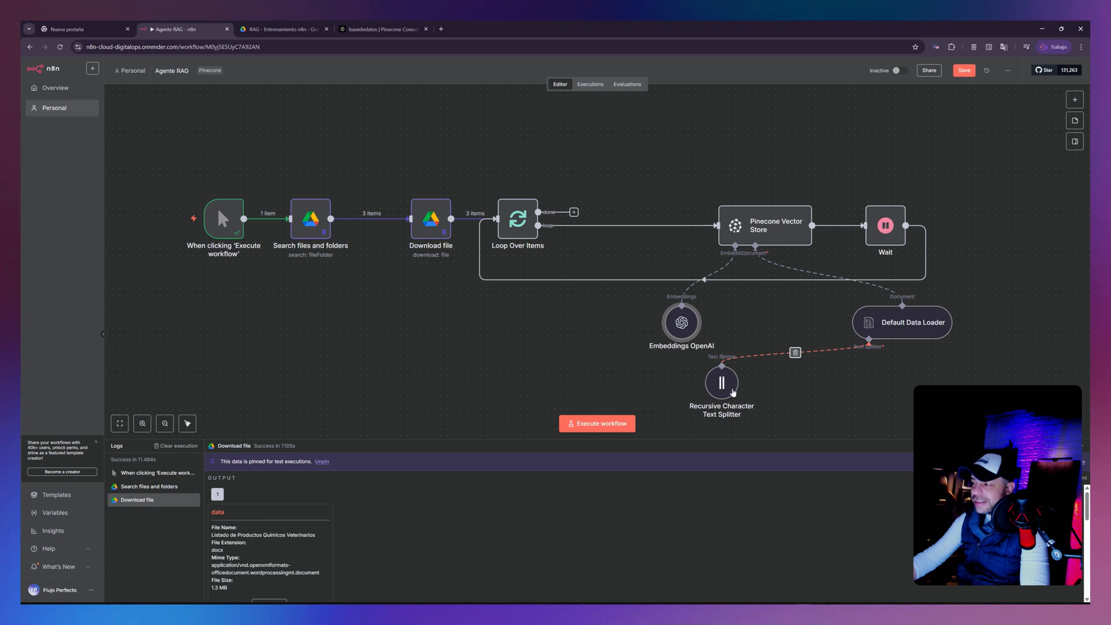
{"action": "left_click_drag", "start_coordinate": [732, 386], "coordinate": [953, 383]}
{"action": "right_click", "coordinate": [770, 235]}
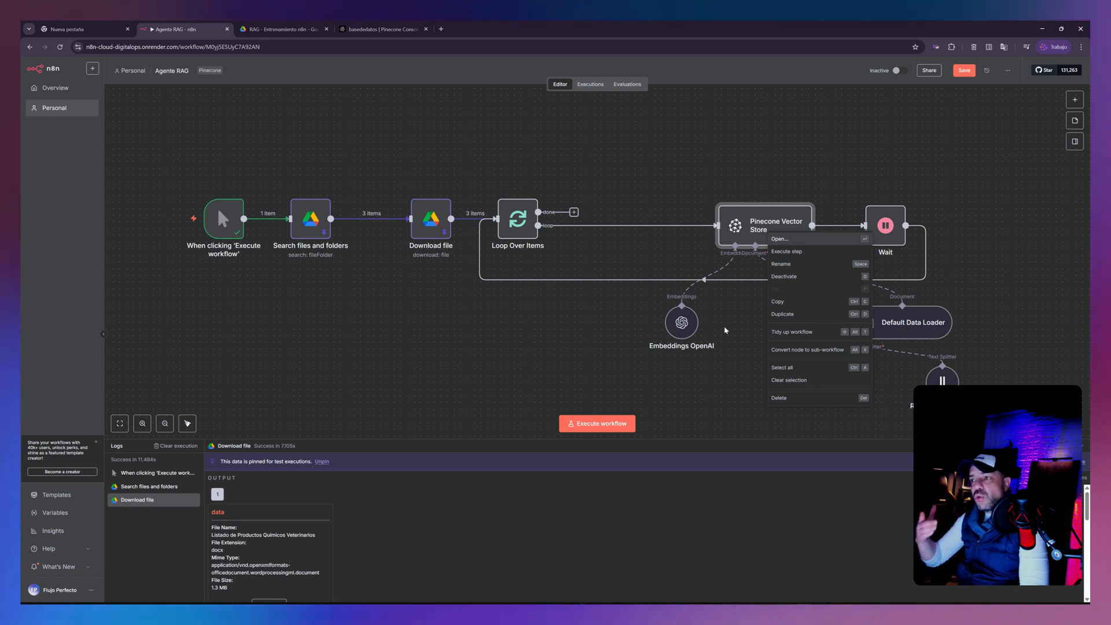
{"action": "mouse_move", "coordinate": [441, 226]}
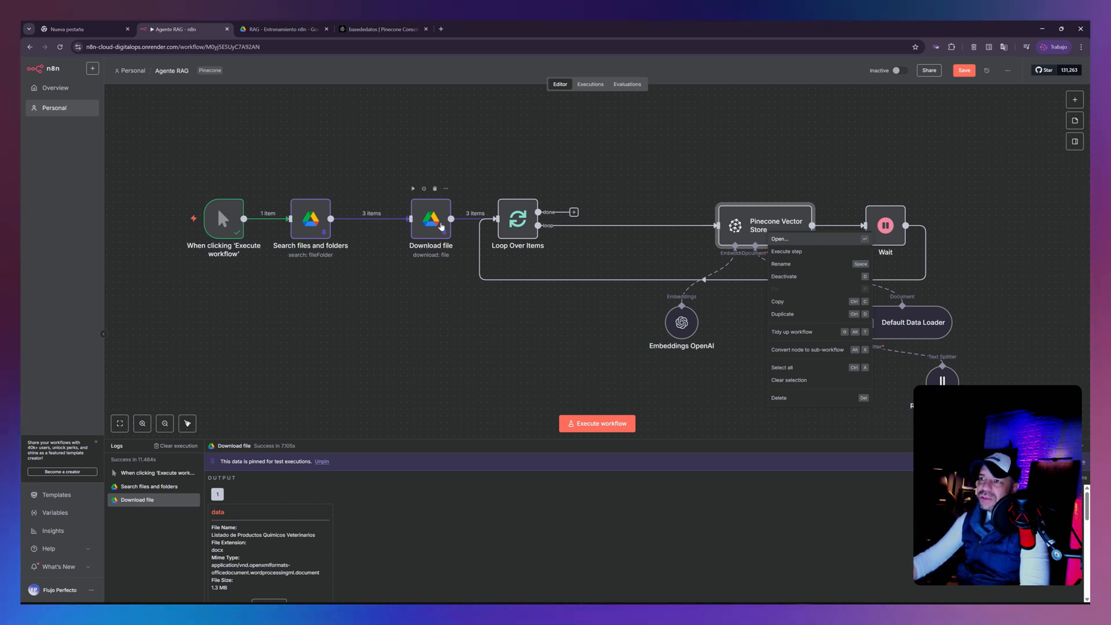
{"action": "left_click", "coordinate": [382, 29]}
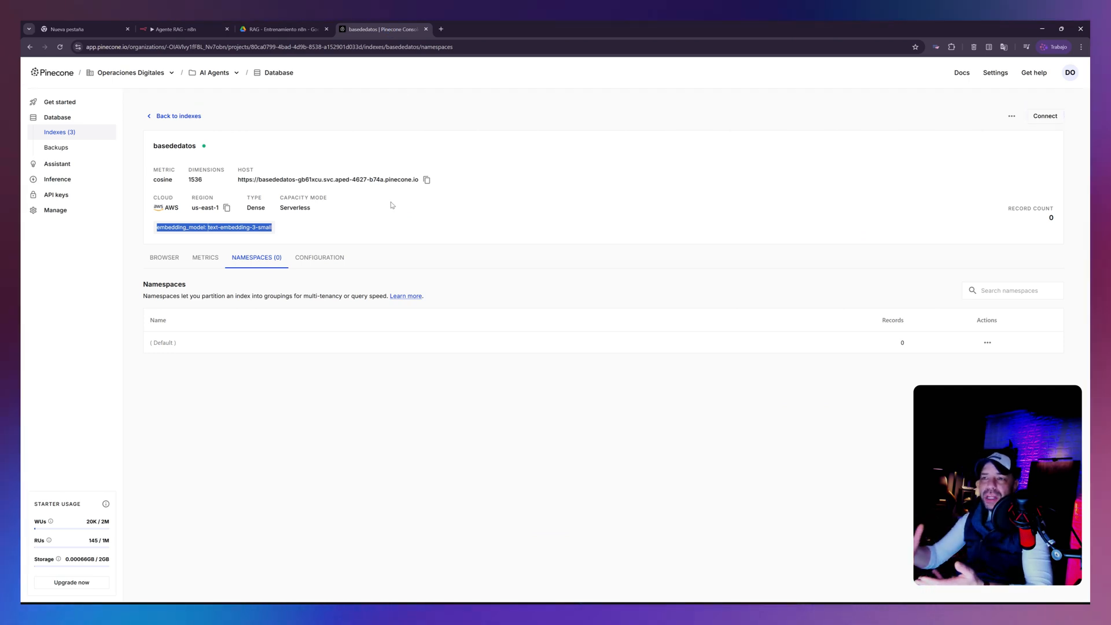
{"action": "left_click", "coordinate": [174, 29]}
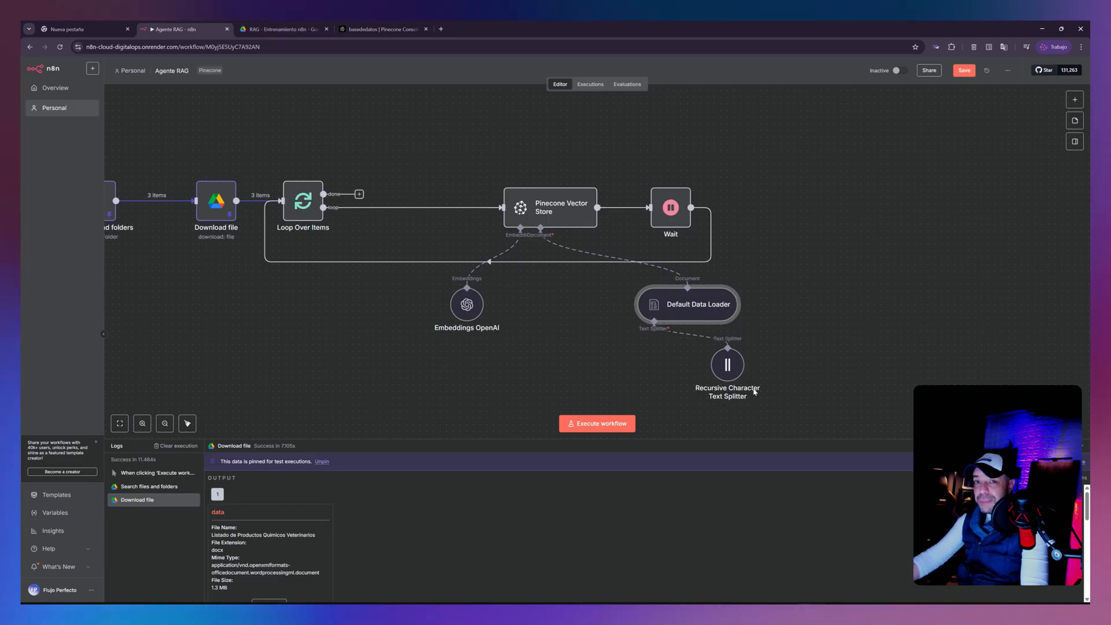
- Add the Metadata option to the Default Data Loader with a property named nombre
{"action": "right_click", "coordinate": [707, 313]}
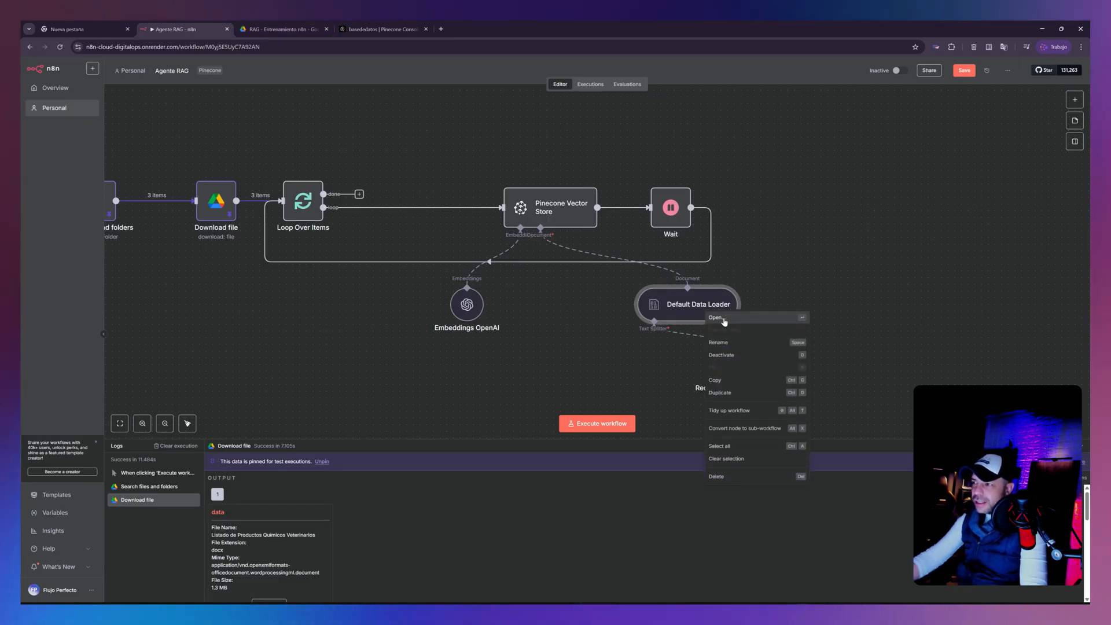
{"action": "left_click", "coordinate": [724, 322]}
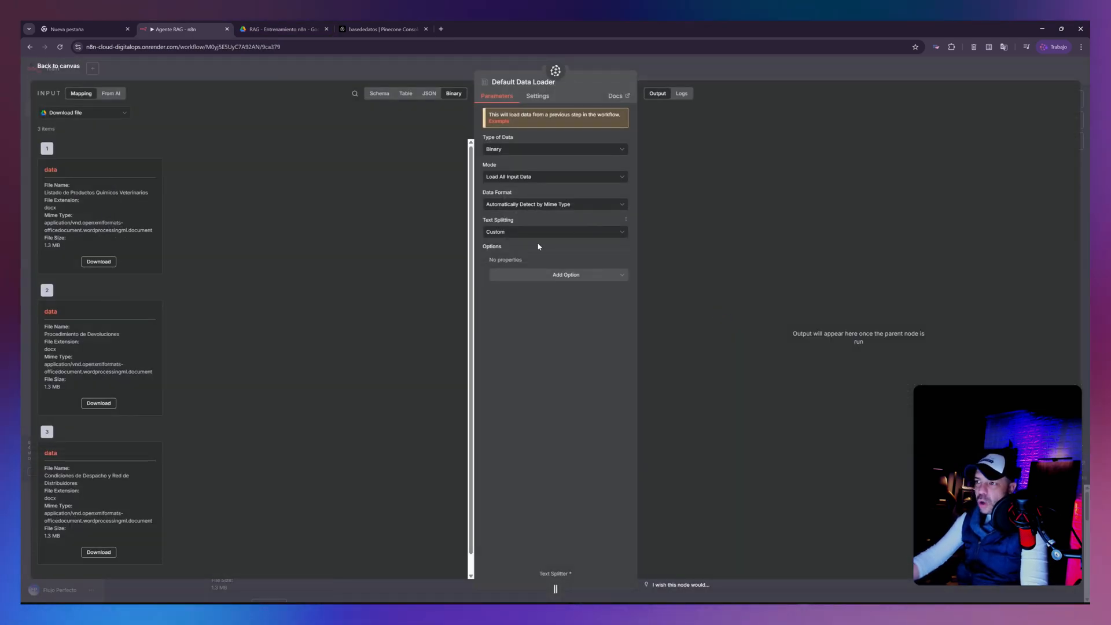
{"action": "left_click", "coordinate": [535, 276]}
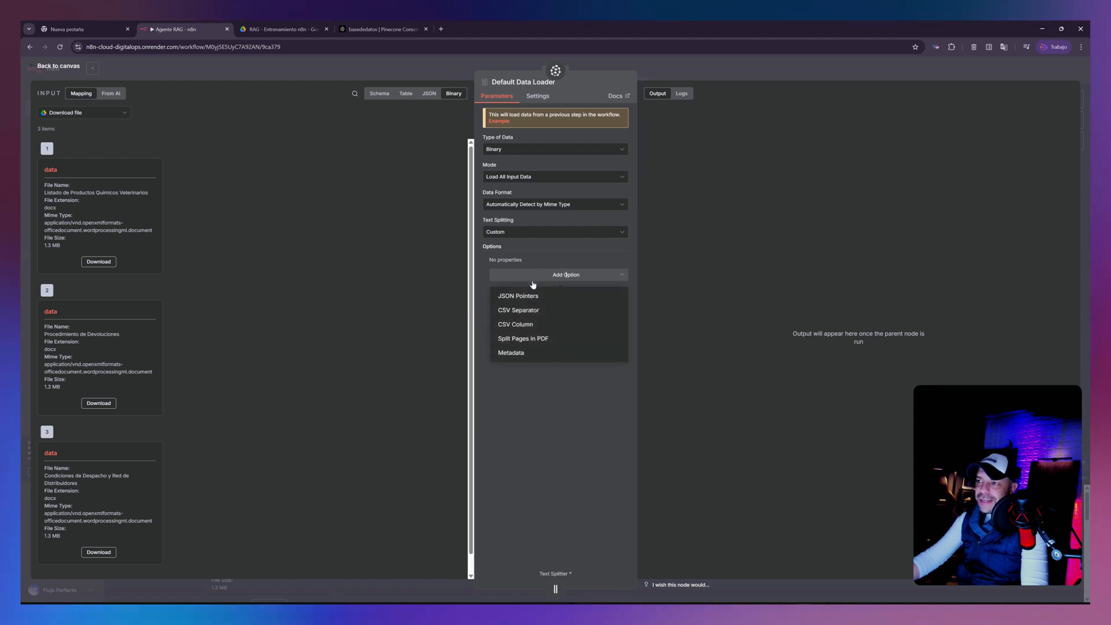
{"action": "left_click", "coordinate": [527, 353]}
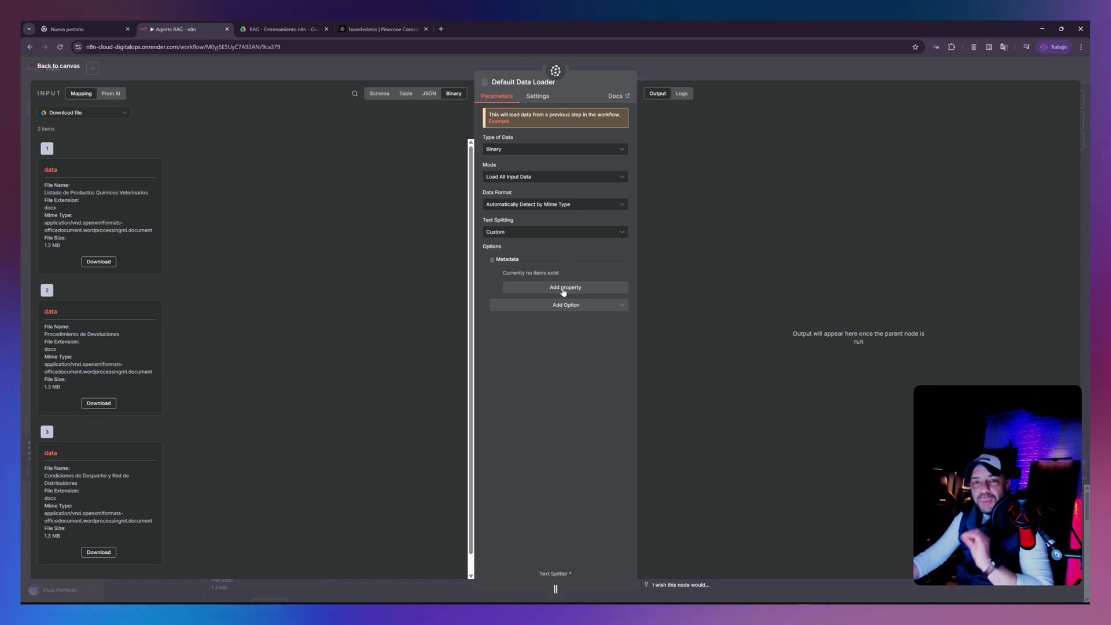
{"action": "left_click", "coordinate": [564, 288]}
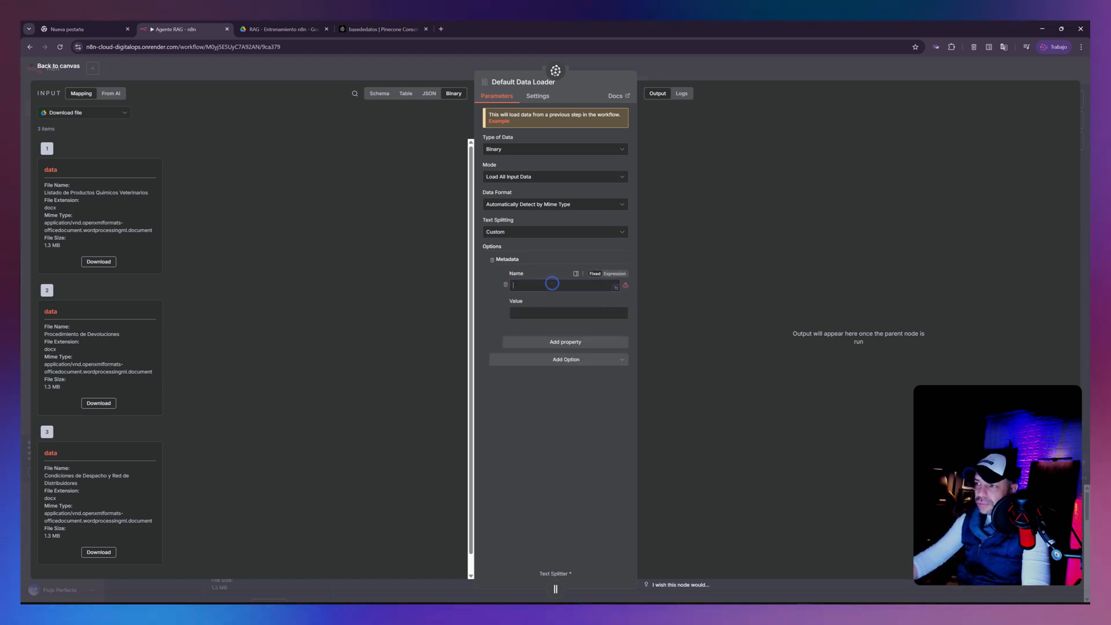
{"action": "type", "text": "nombre"}
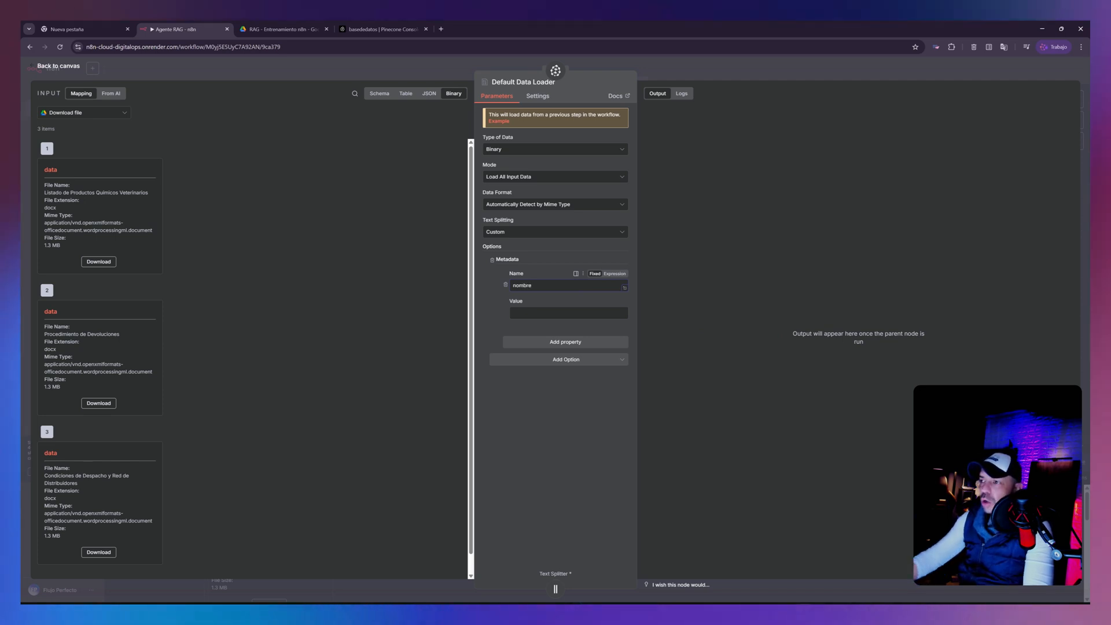
- Set the nombre metadata value to the name field from Download file's output, as the expression {{ $('Download file').item.json.name }}
{"action": "left_click", "coordinate": [544, 316]}
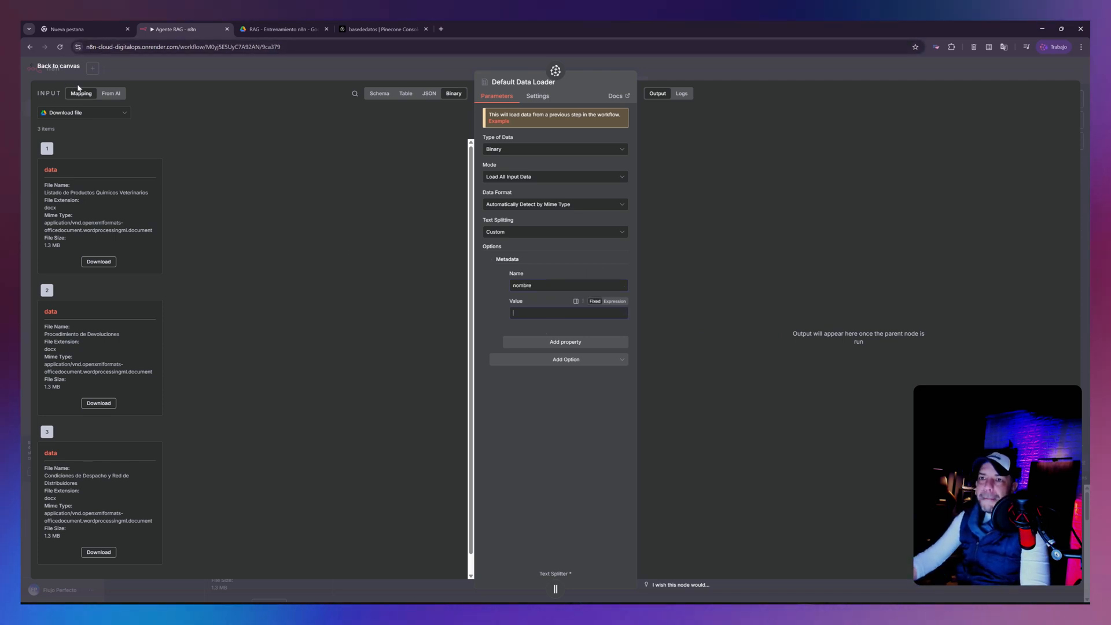
{"action": "left_click", "coordinate": [58, 112]}
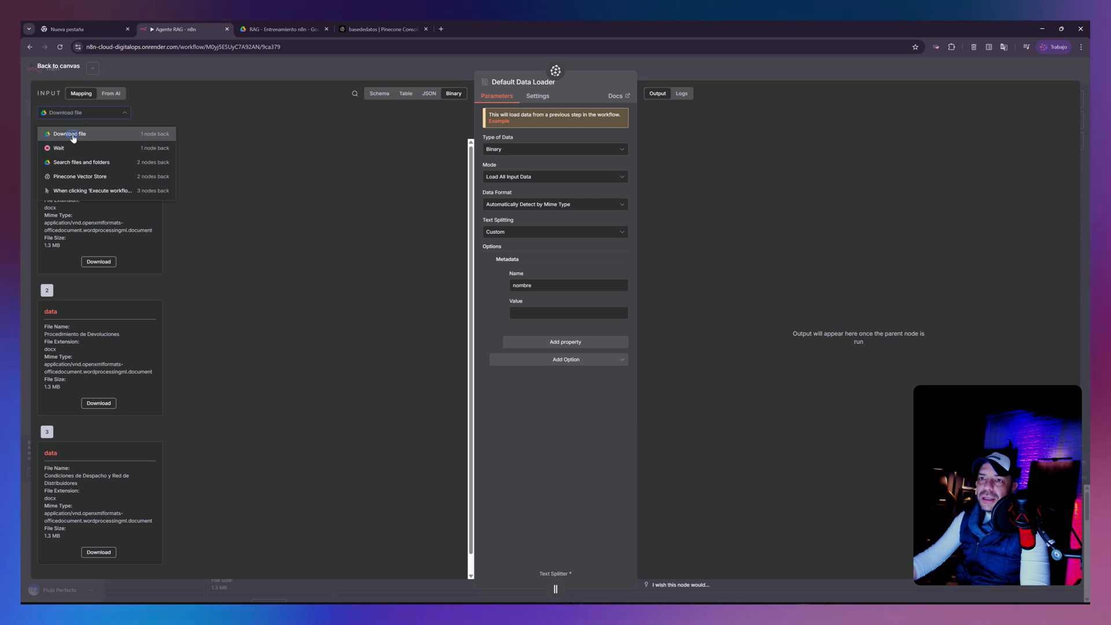
{"action": "left_click", "coordinate": [70, 134]}
{"action": "left_click", "coordinate": [406, 97]}
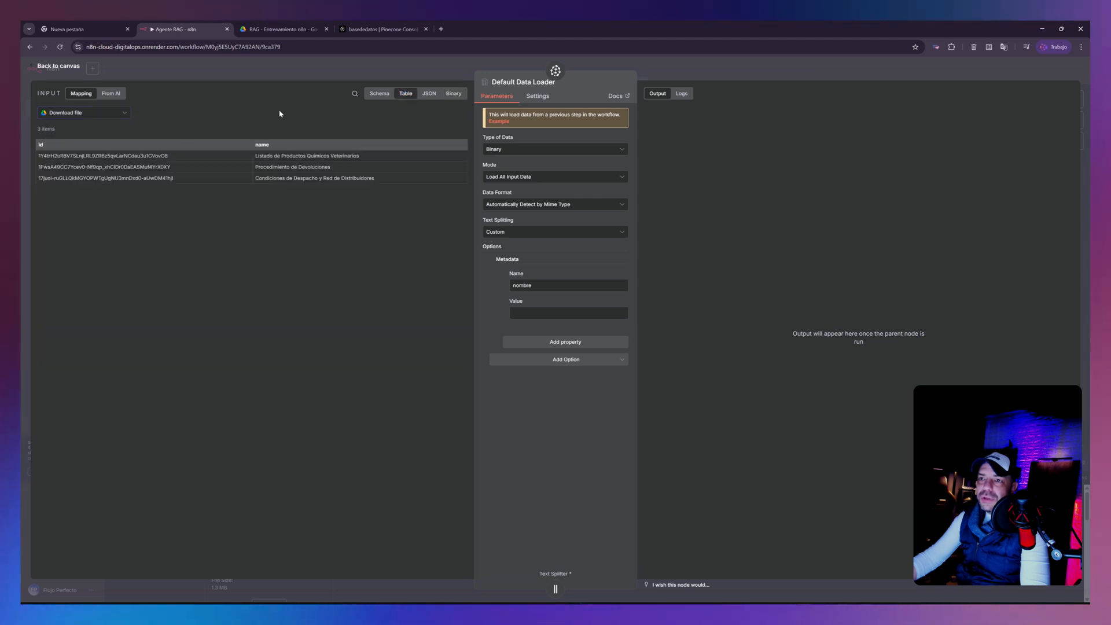
{"action": "left_click_drag", "start_coordinate": [266, 144], "coordinate": [527, 313]}
{"action": "left_click", "coordinate": [547, 417]}
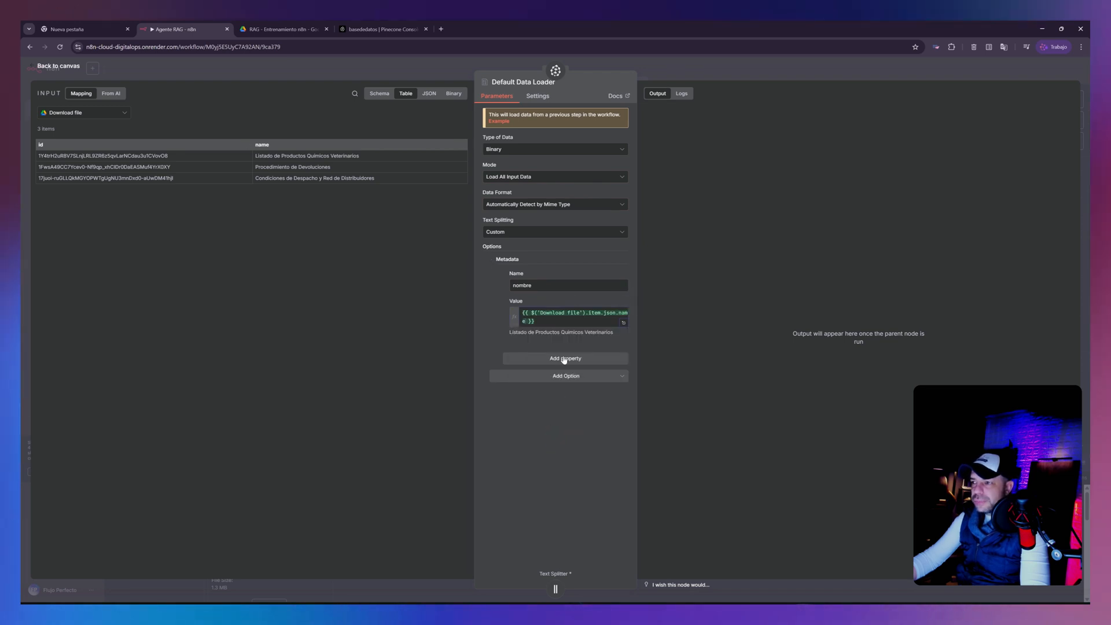
{"action": "left_click", "coordinate": [547, 320]}
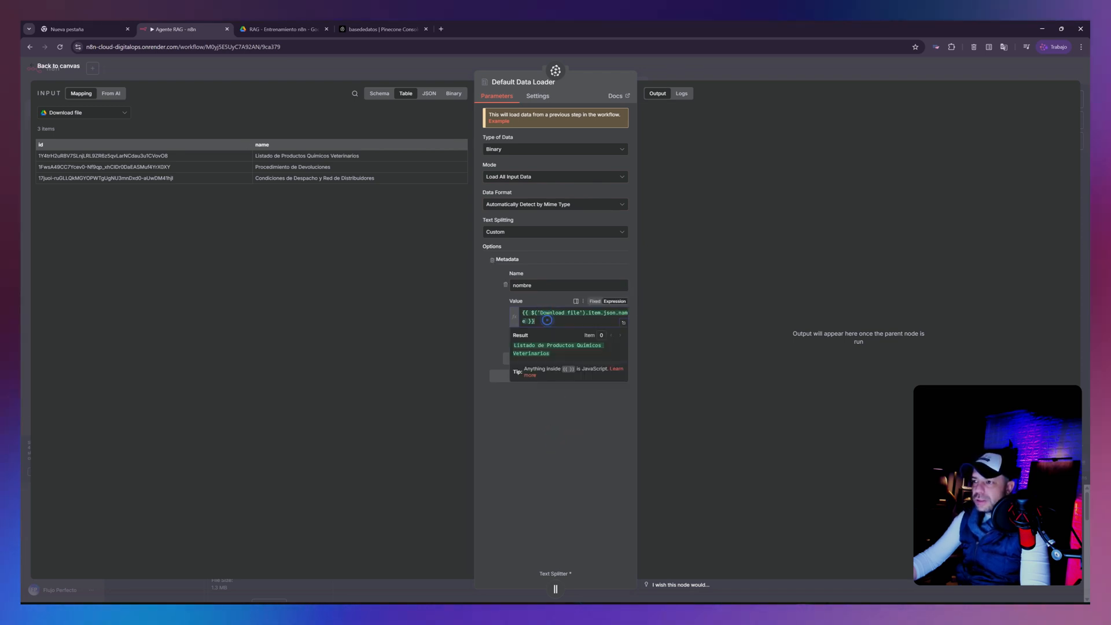
{"action": "left_click", "coordinate": [543, 398]}
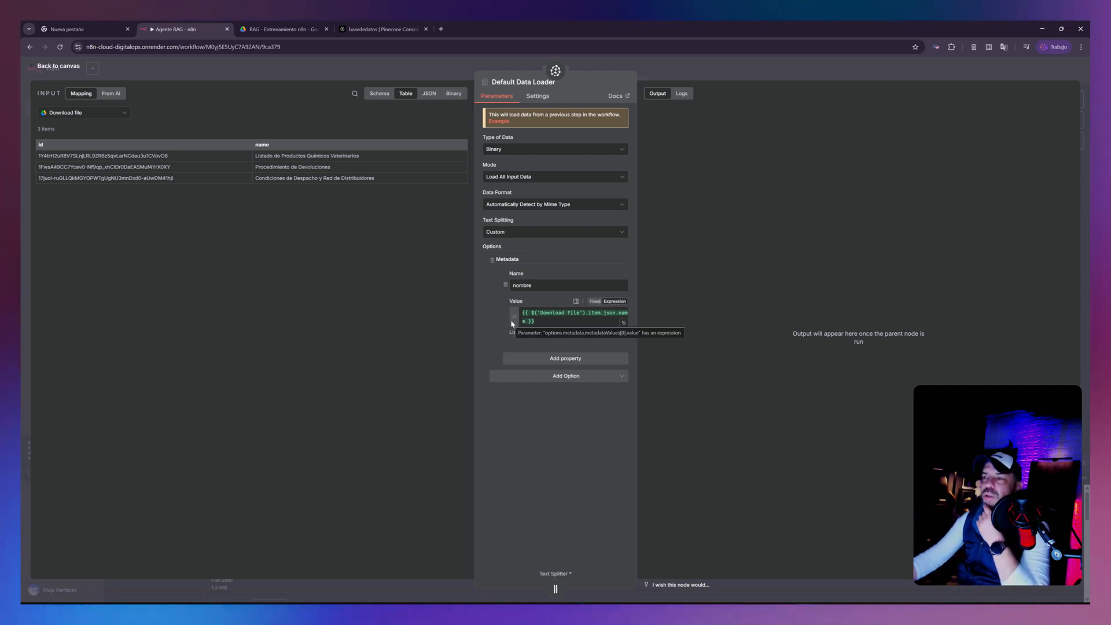
- Close the Default Data Loader settings and save the workflow
{"action": "left_click", "coordinate": [93, 118]}
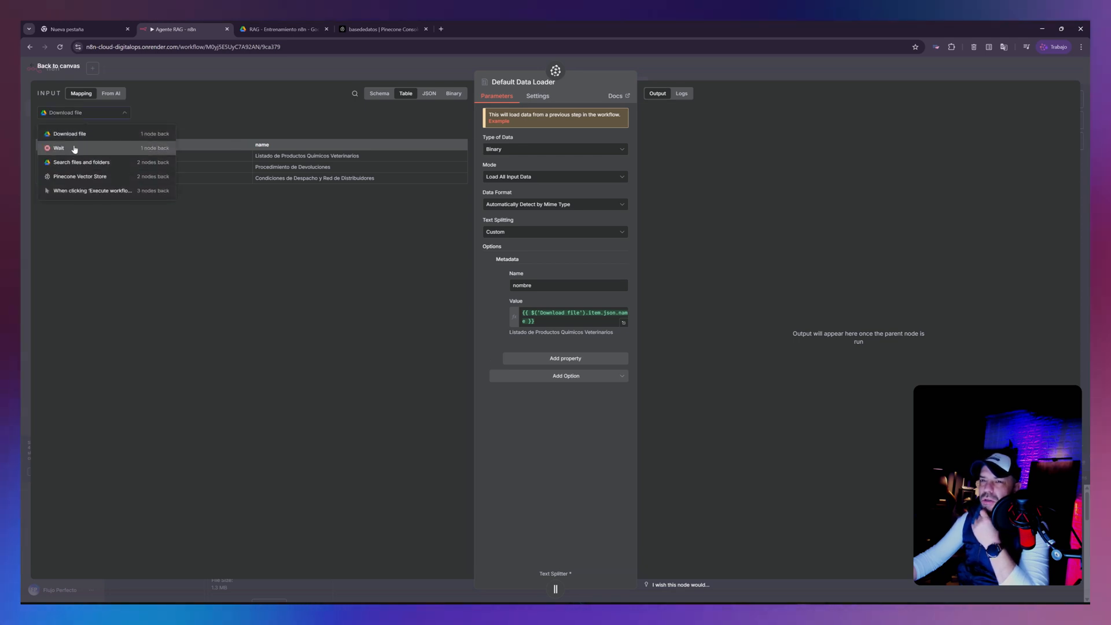
{"action": "left_click", "coordinate": [567, 458]}
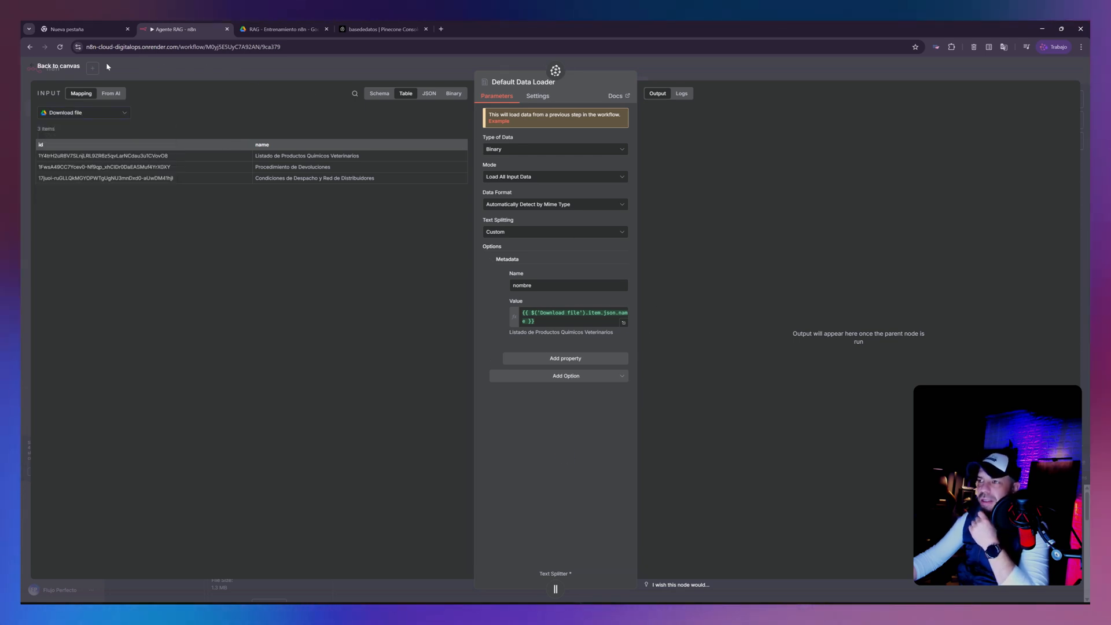
{"action": "left_click", "coordinate": [58, 66]}
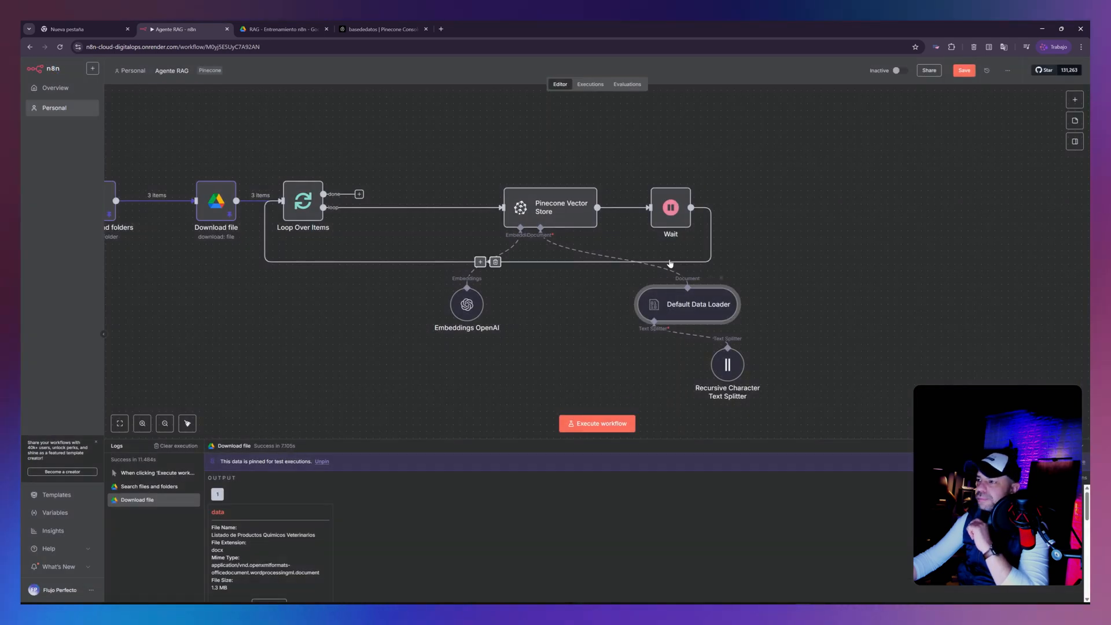
{"action": "left_click", "coordinate": [965, 71]}
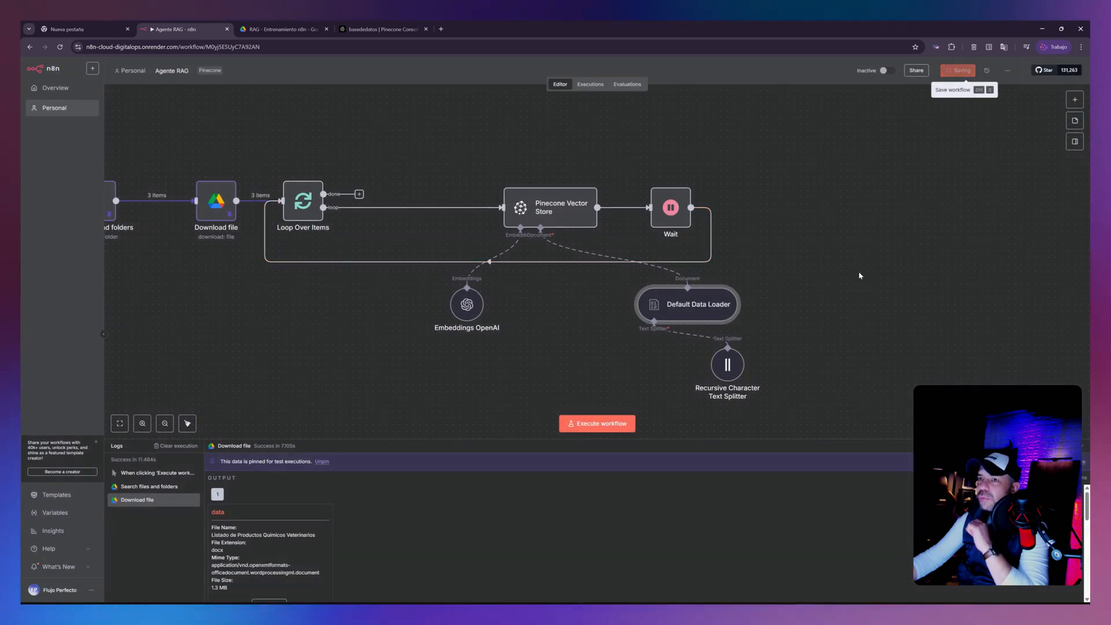
- Move the Pinecone index page into its own window beside the n8n window and bring the Agente RAG workflow back up
{"action": "left_click_drag", "start_coordinate": [651, 25], "coordinate": [24, 191]}
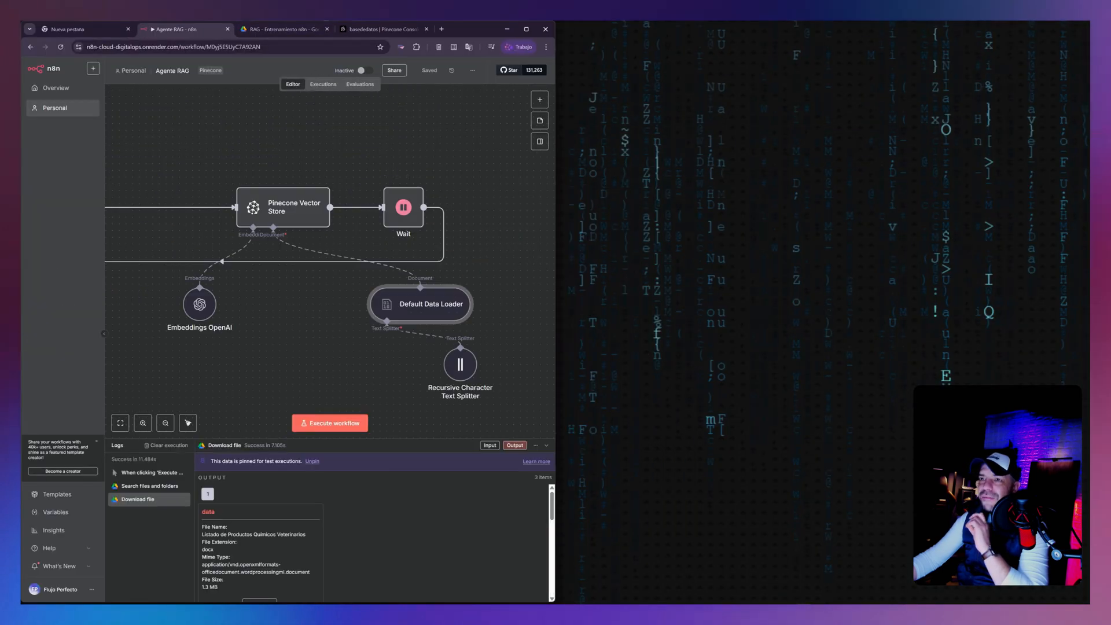
{"action": "left_click", "coordinate": [393, 29]}
{"action": "left_click_drag", "start_coordinate": [382, 29], "coordinate": [1106, 243]}
{"action": "left_click", "coordinate": [1045, 117]}
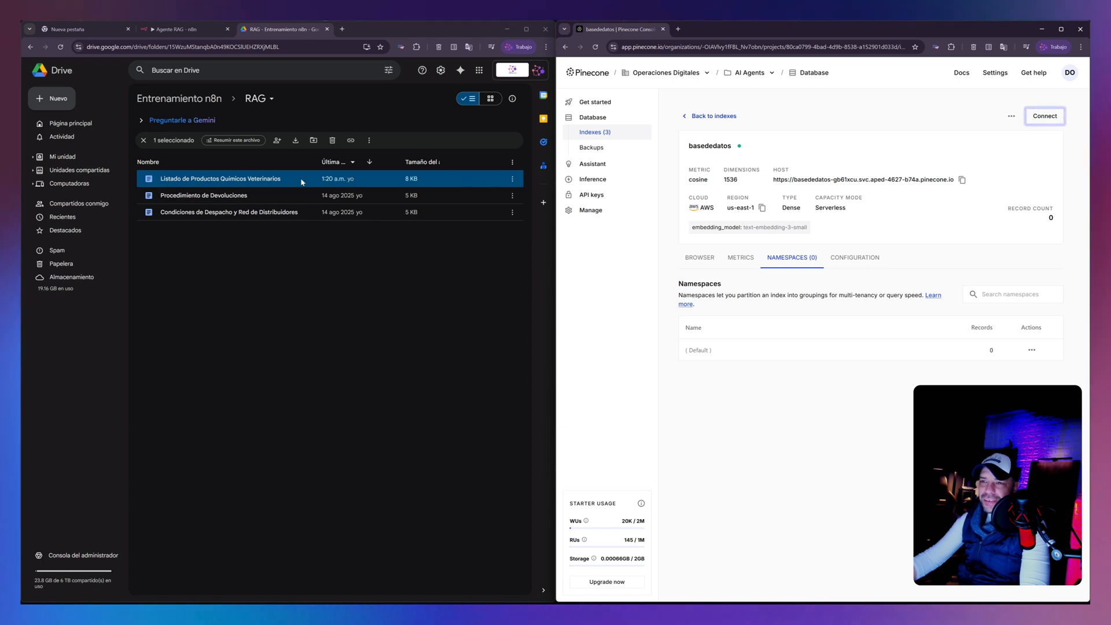
{"action": "left_click", "coordinate": [169, 28]}
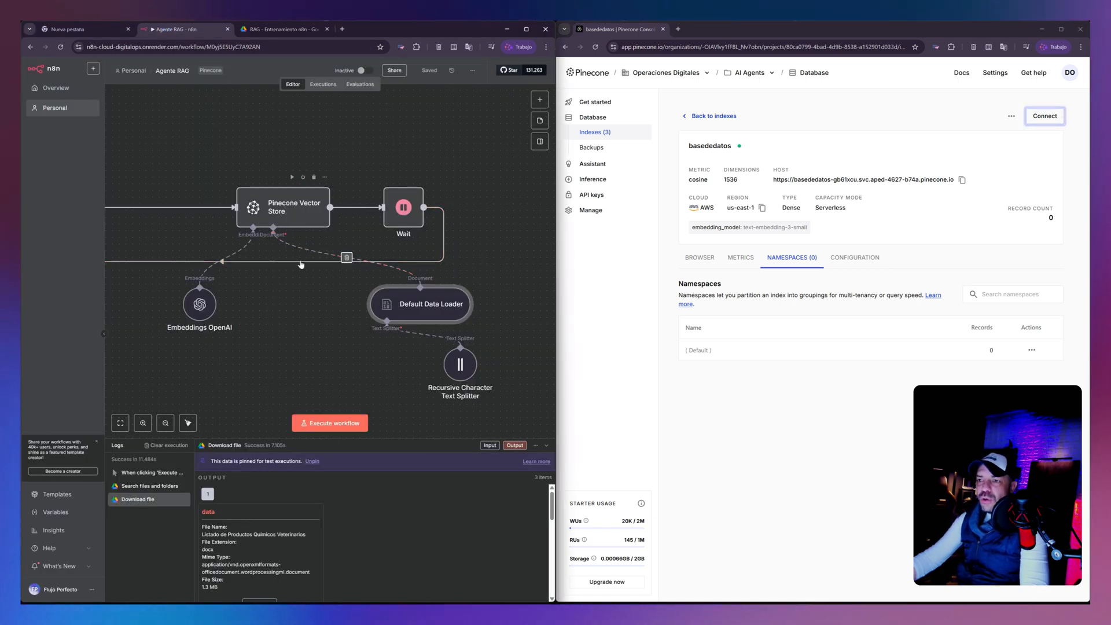
- Unpin the test data of the Download file and Search files and folders nodes
{"action": "scroll", "coordinate": [301, 265], "scroll_direction": "down", "scroll_amount": 3}
{"action": "left_click_drag", "start_coordinate": [298, 335], "coordinate": [384, 340]}
{"action": "scroll", "coordinate": [384, 340], "scroll_direction": "left", "scroll_amount": 3}
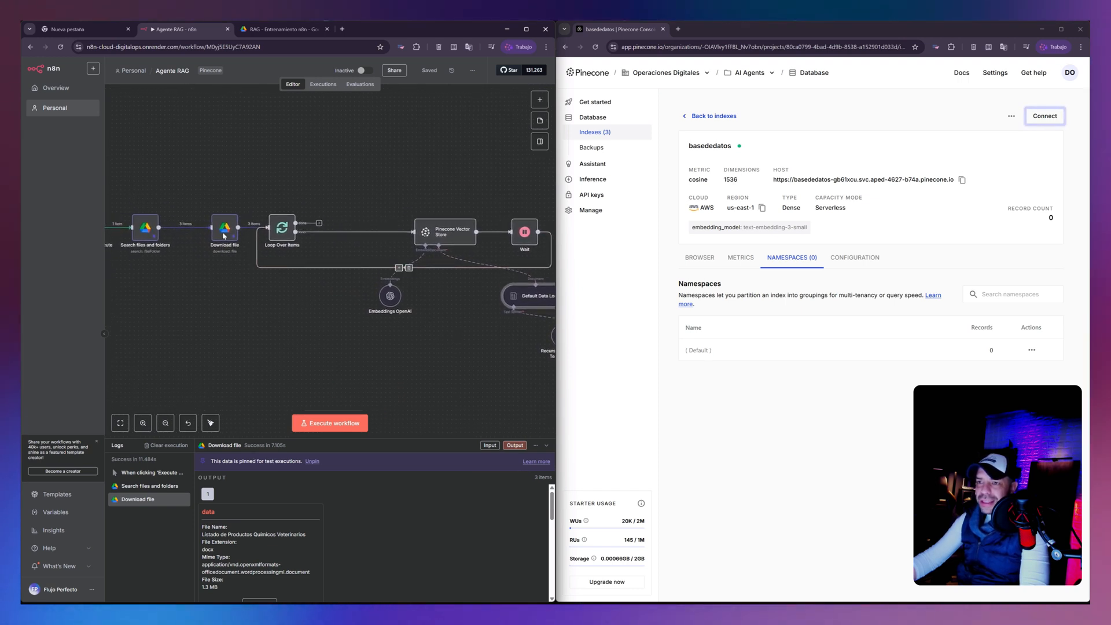
{"action": "scroll", "coordinate": [227, 232], "scroll_direction": "down", "scroll_amount": 1}
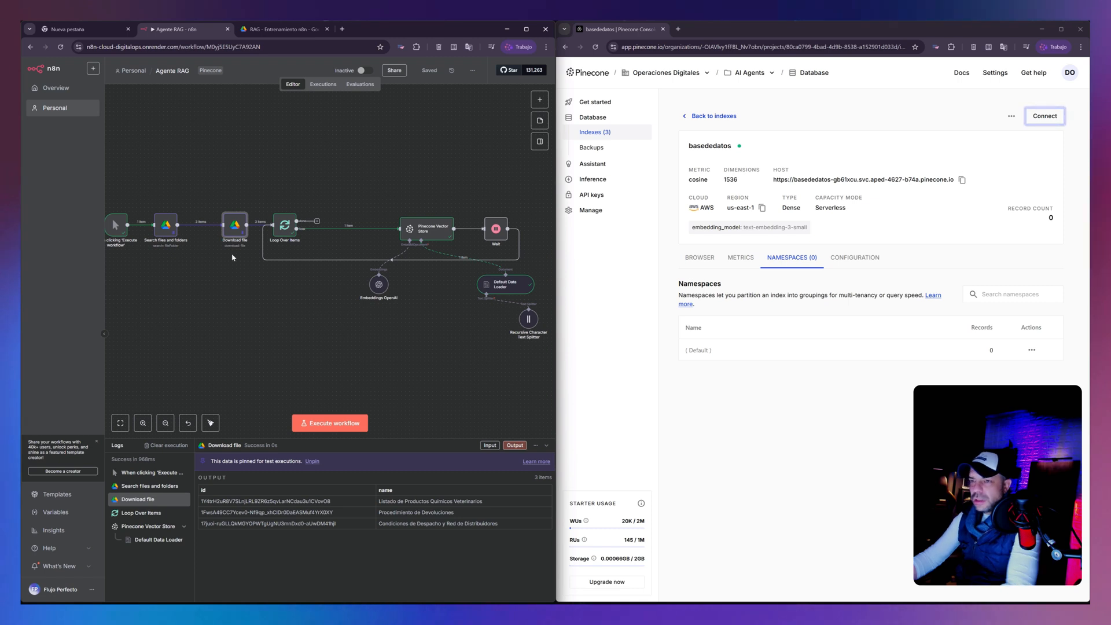
{"action": "right_click", "coordinate": [235, 230]}
{"action": "left_click", "coordinate": [236, 229]}
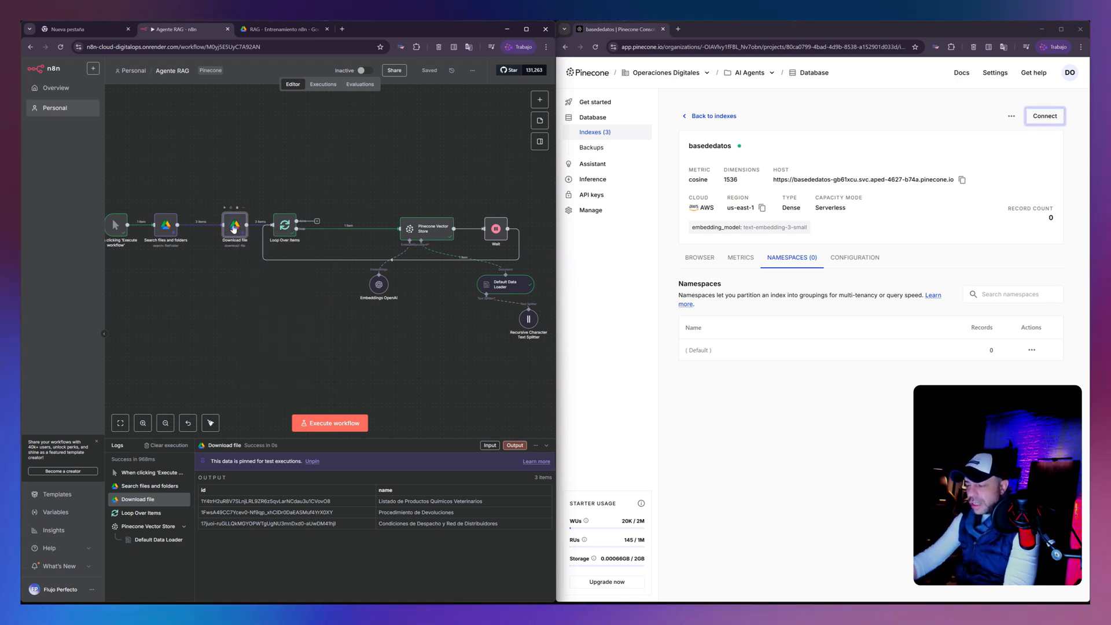
{"action": "key", "text": "p"}
{"action": "left_click", "coordinate": [175, 235]}
{"action": "key", "text": "p"}
- Save the Agente RAG workflow and execute it with live Google Drive data
{"action": "left_click", "coordinate": [427, 72]}
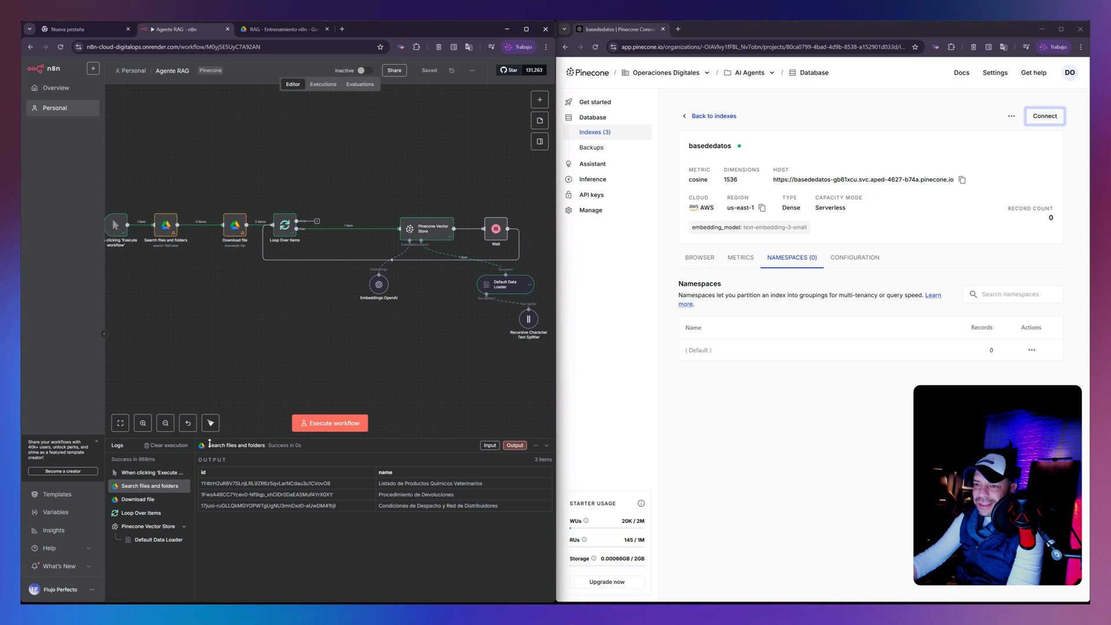
{"action": "left_click", "coordinate": [332, 425]}
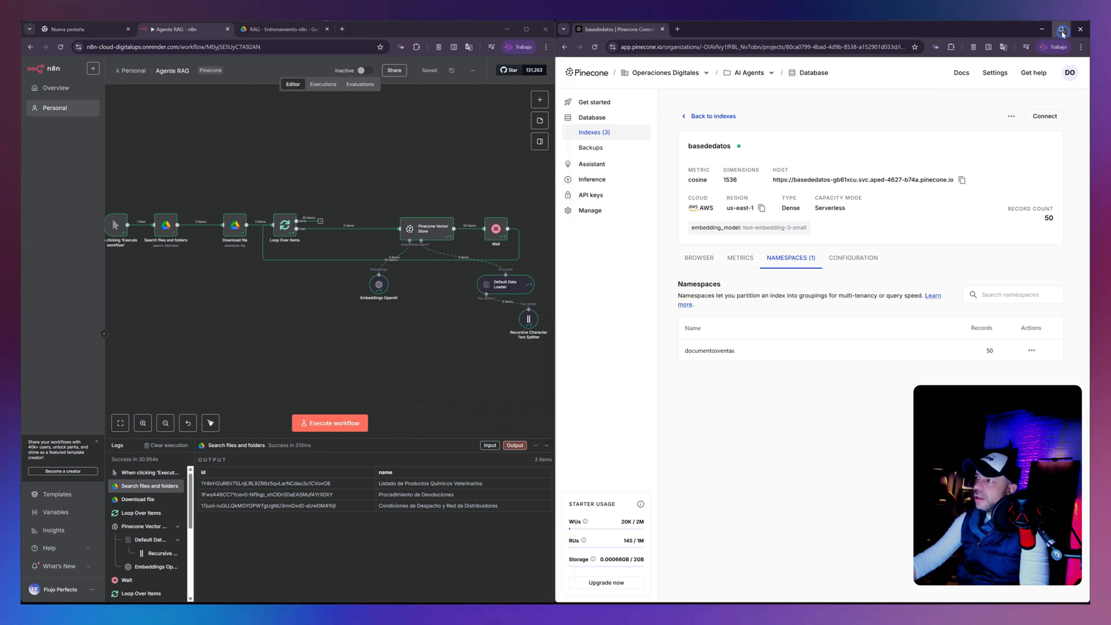
- Enlarge the Pinecone window and examine the basededatos index's records in the documentosventas namespace, including their nombre metadata and text chunks
{"action": "left_click", "coordinate": [1061, 29]}
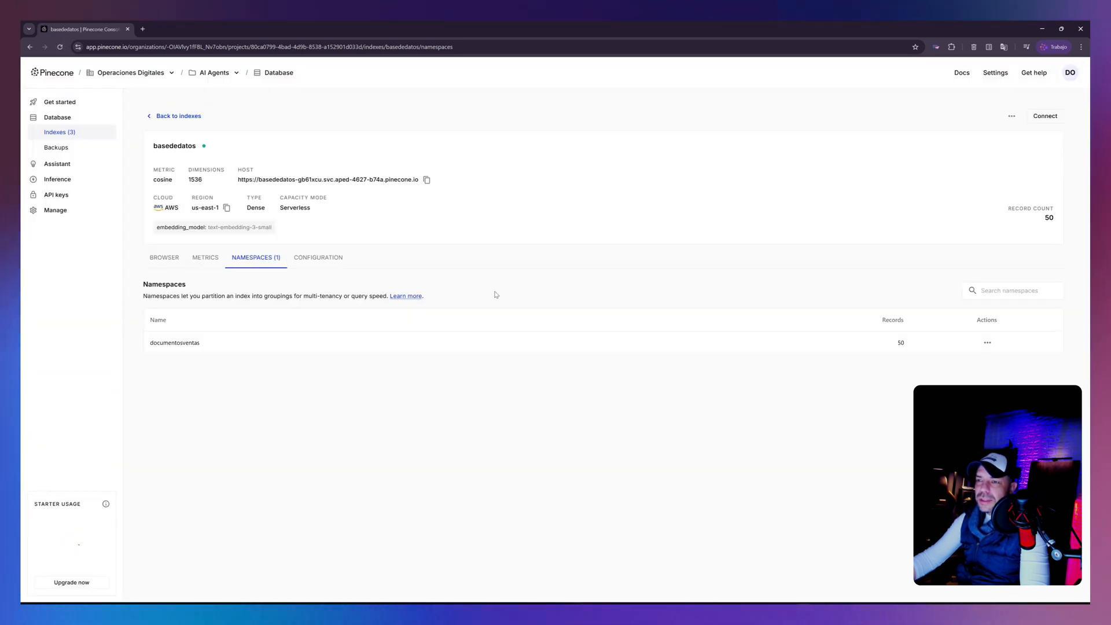
{"action": "left_click", "coordinate": [163, 258]}
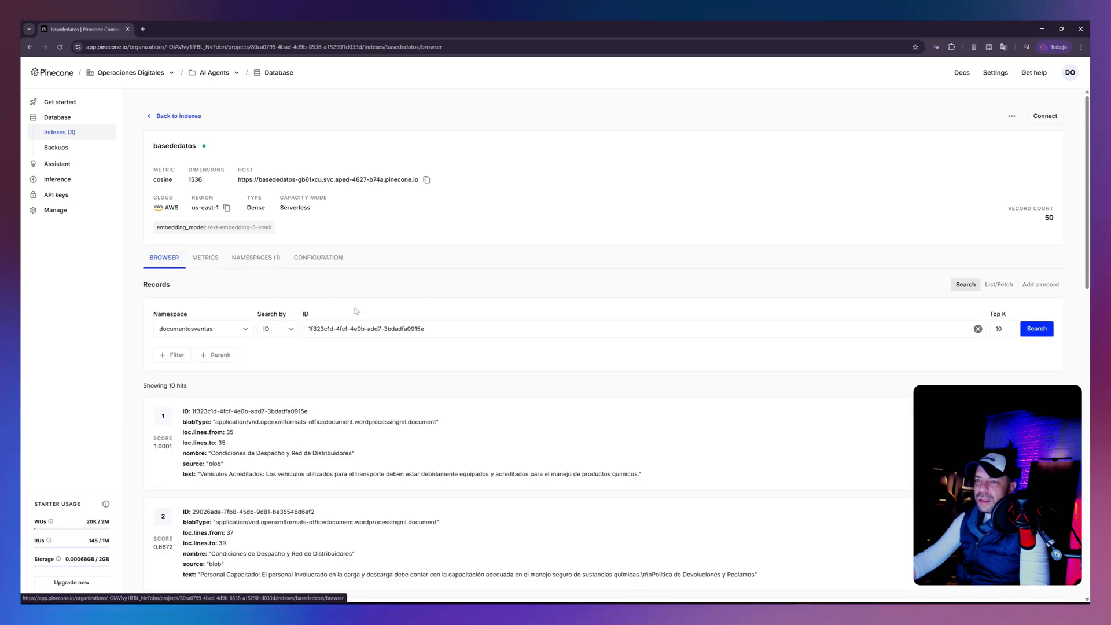
{"action": "scroll", "coordinate": [356, 311], "scroll_direction": "down", "scroll_amount": 9}
{"action": "scroll", "coordinate": [249, 357], "scroll_direction": "down", "scroll_amount": 4}
{"action": "scroll", "coordinate": [247, 348], "scroll_direction": "up", "scroll_amount": 5}
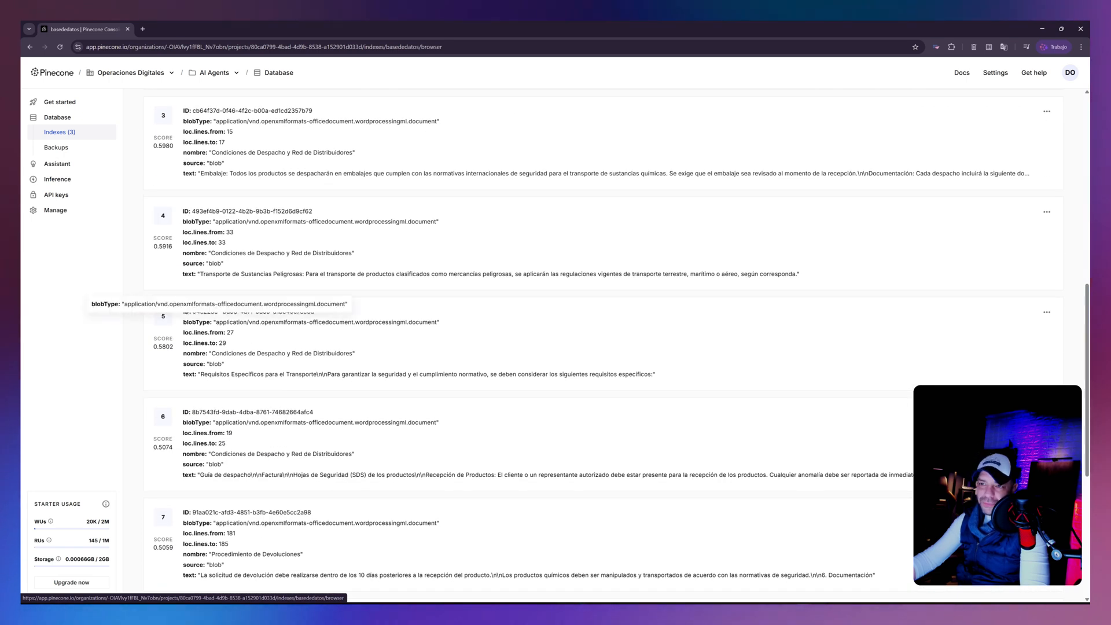
{"action": "left_click_drag", "start_coordinate": [211, 253], "coordinate": [354, 253]}
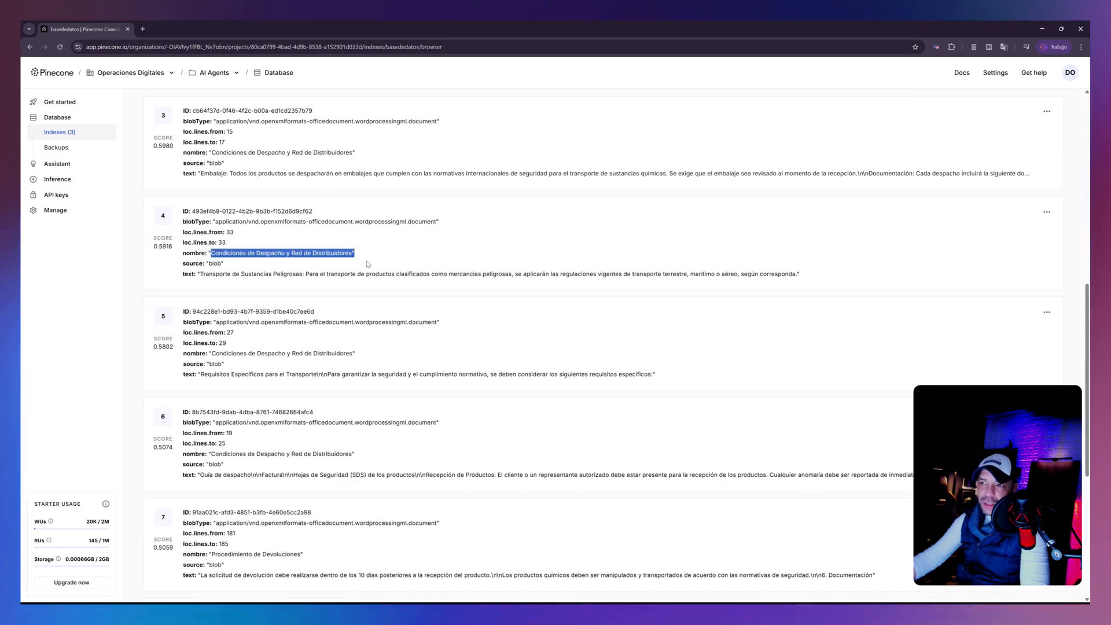
{"action": "scroll", "coordinate": [354, 253], "scroll_direction": "down", "scroll_amount": 3}
{"action": "scroll", "coordinate": [579, 347], "scroll_direction": "down", "scroll_amount": 3}
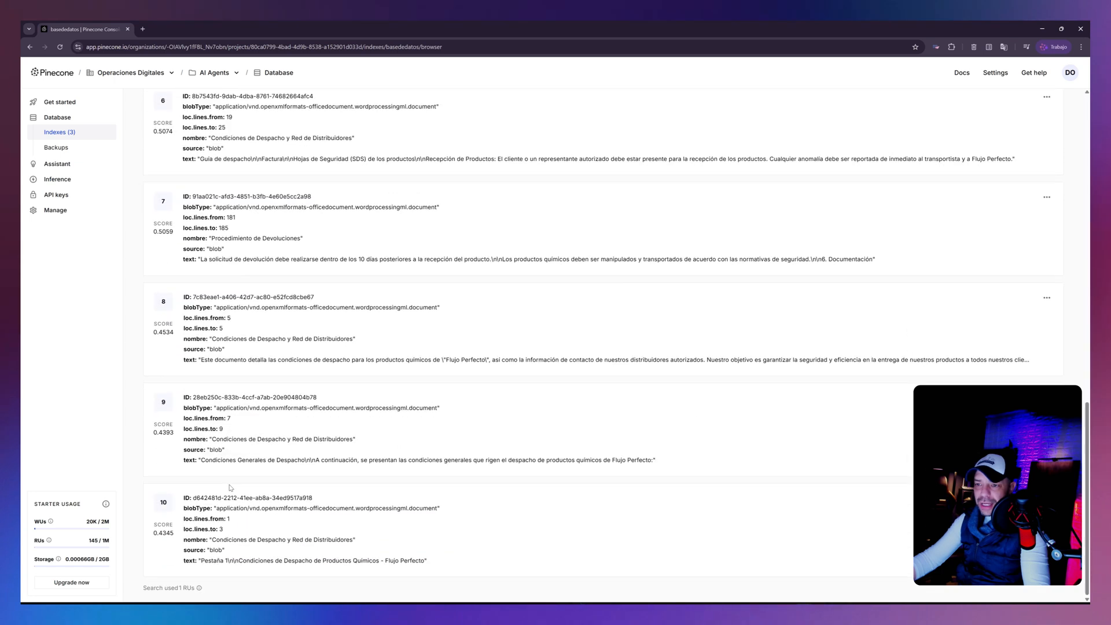
{"action": "left_click_drag", "start_coordinate": [215, 540], "coordinate": [184, 540]}
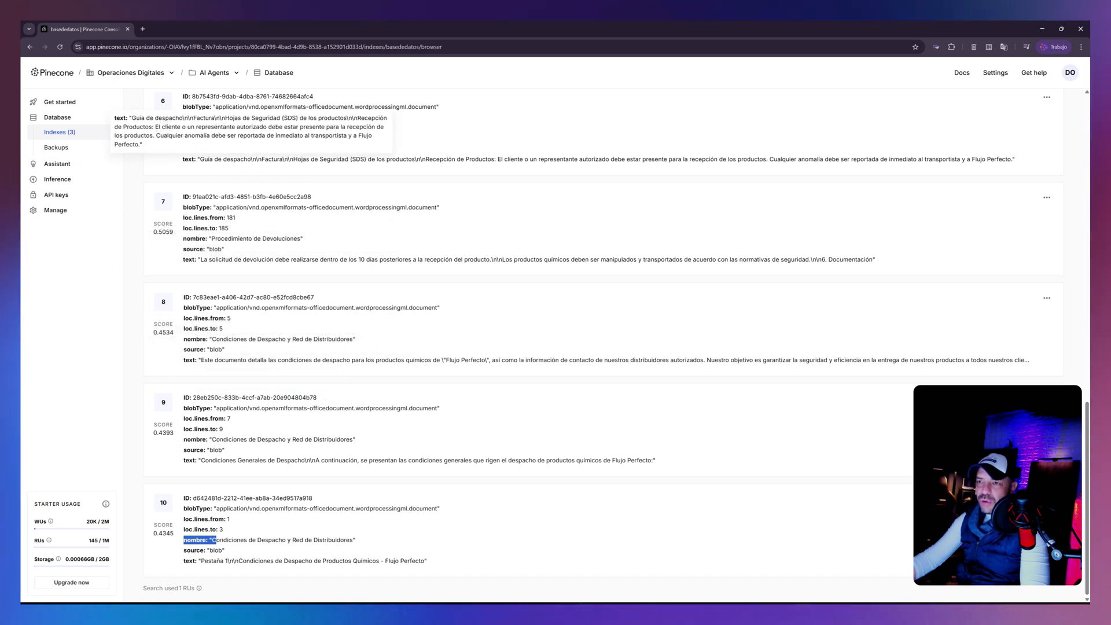
{"action": "scroll", "coordinate": [235, 224], "scroll_direction": "up", "scroll_amount": 3}
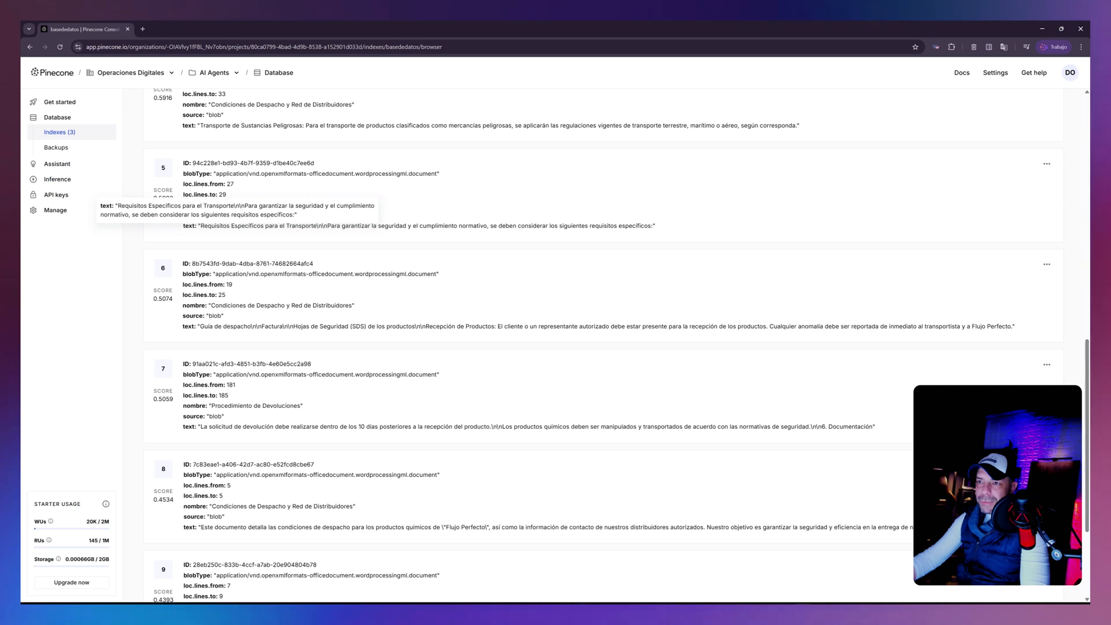
{"action": "scroll", "coordinate": [236, 243], "scroll_direction": "up", "scroll_amount": 3}
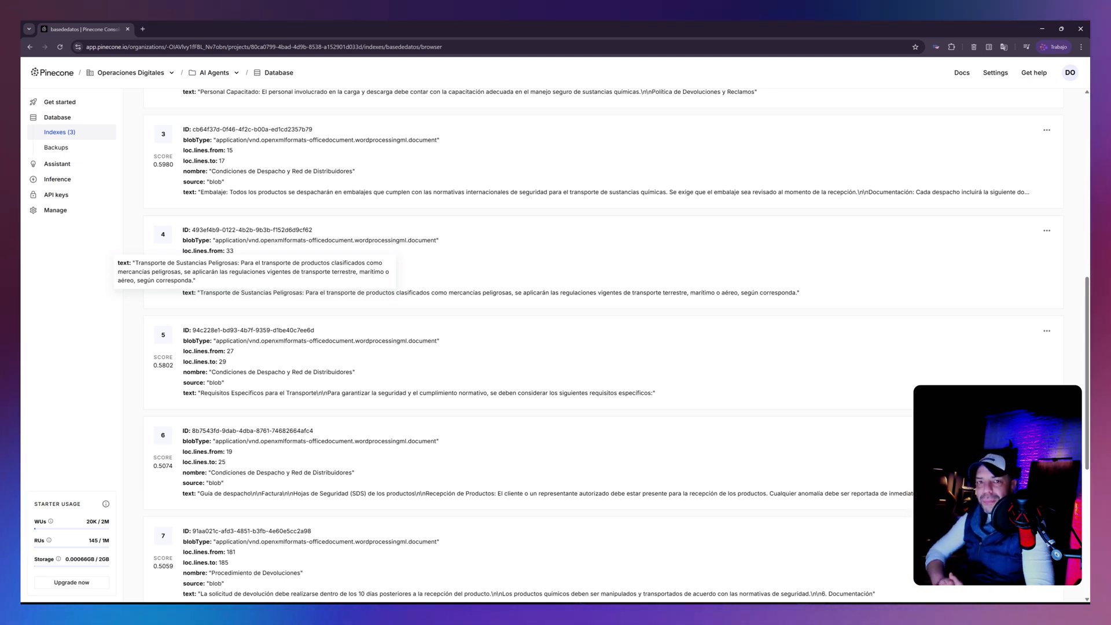
- Examine the remaining records of the basededatos index and its list of namespaces
{"action": "scroll", "coordinate": [514, 351], "scroll_direction": "down", "scroll_amount": 5}
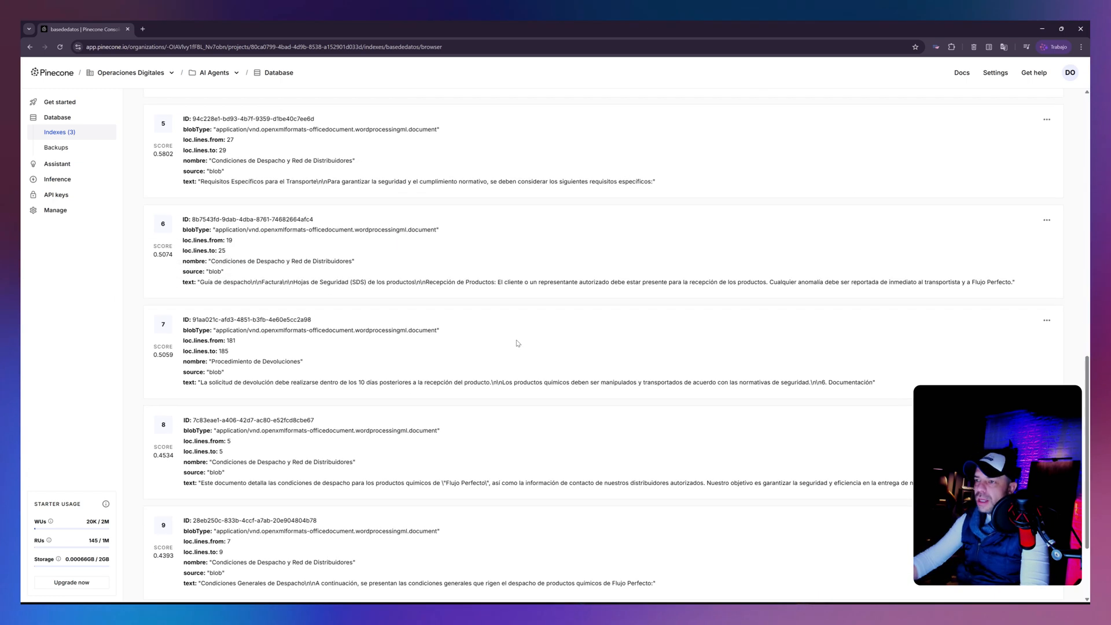
{"action": "scroll", "coordinate": [514, 353], "scroll_direction": "up", "scroll_amount": 15}
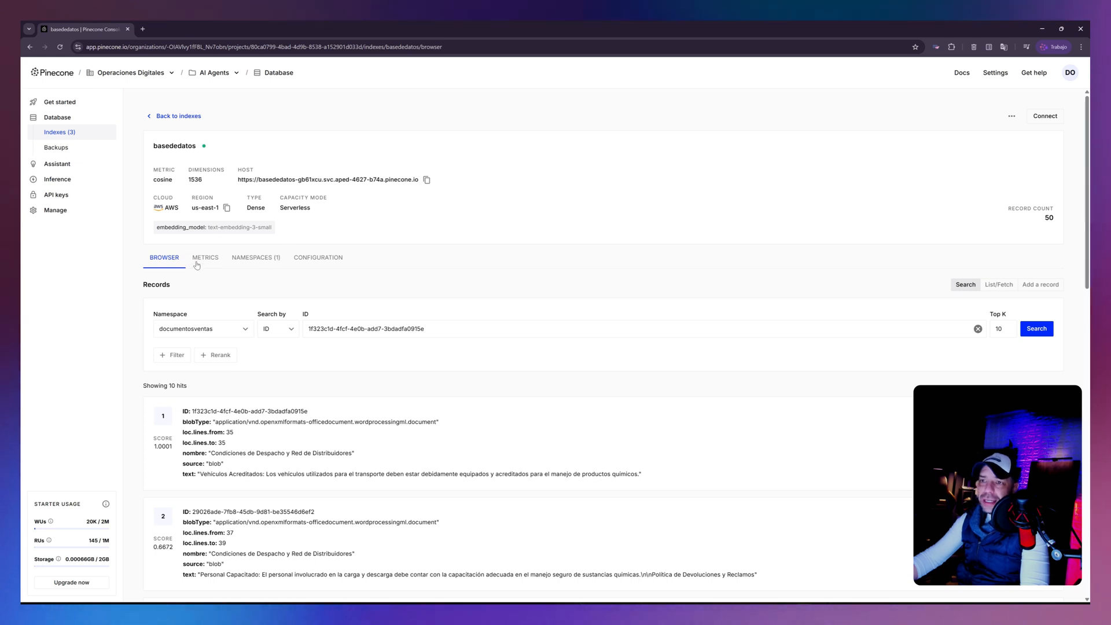
{"action": "left_click", "coordinate": [257, 258]}
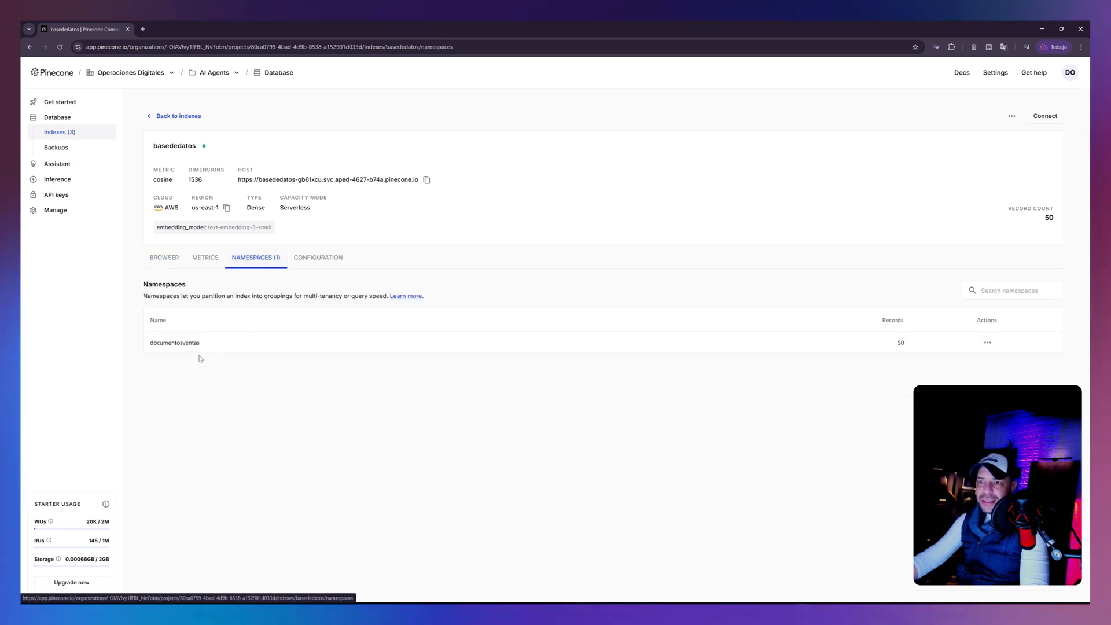
{"action": "left_click_drag", "start_coordinate": [204, 349], "coordinate": [147, 347]}
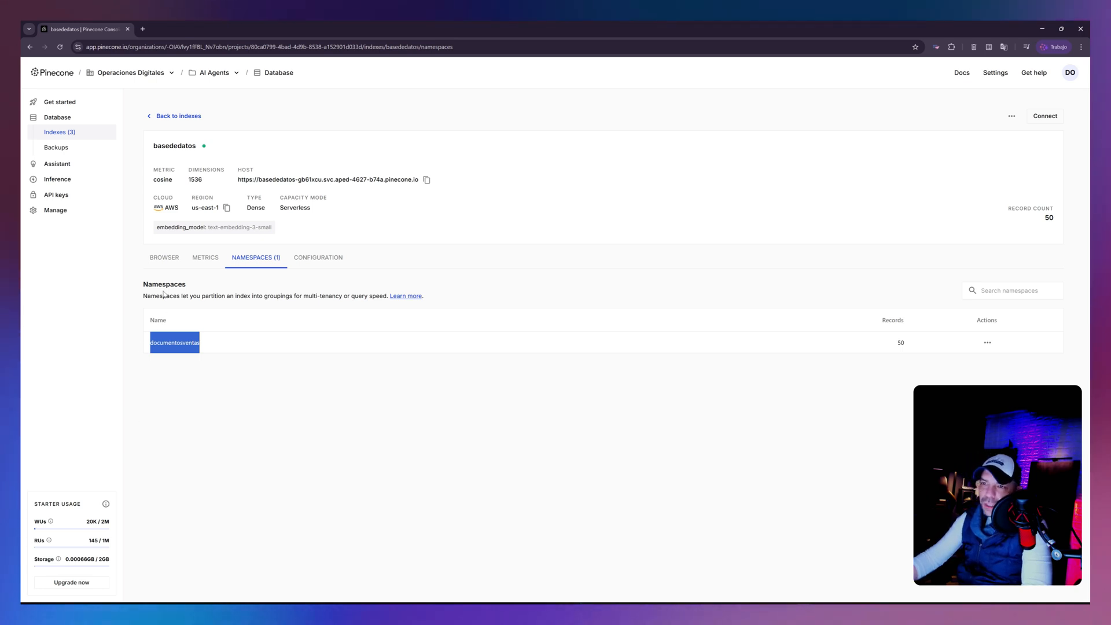
- Review the basededatos index's metrics charts with refreshed data, and go back to its record browser
{"action": "left_click", "coordinate": [205, 258]}
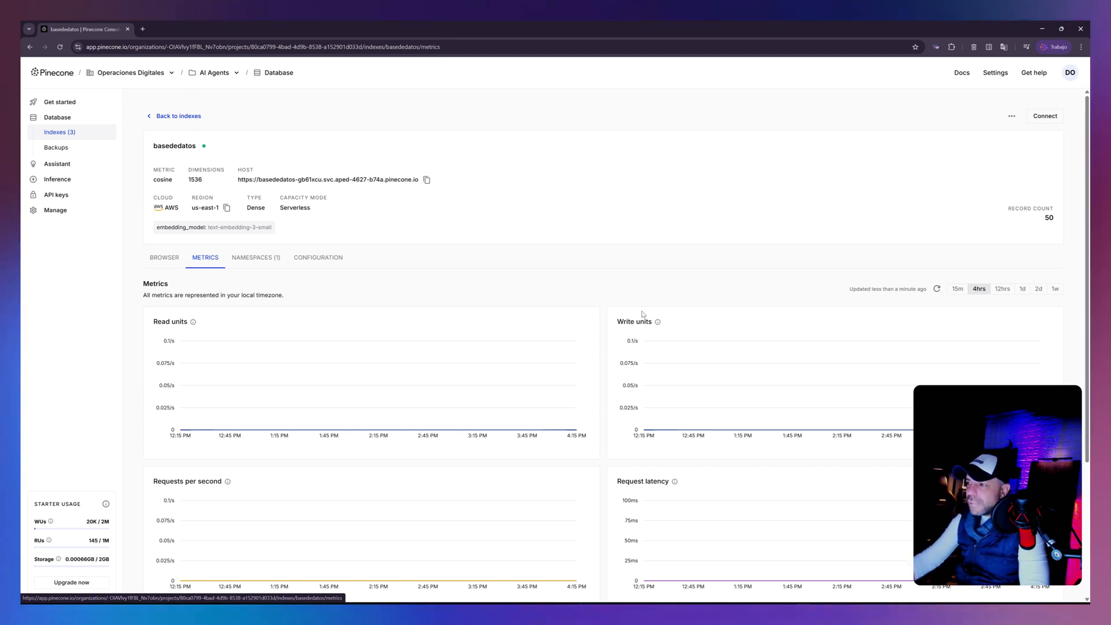
{"action": "scroll", "coordinate": [628, 322], "scroll_direction": "down", "scroll_amount": 2}
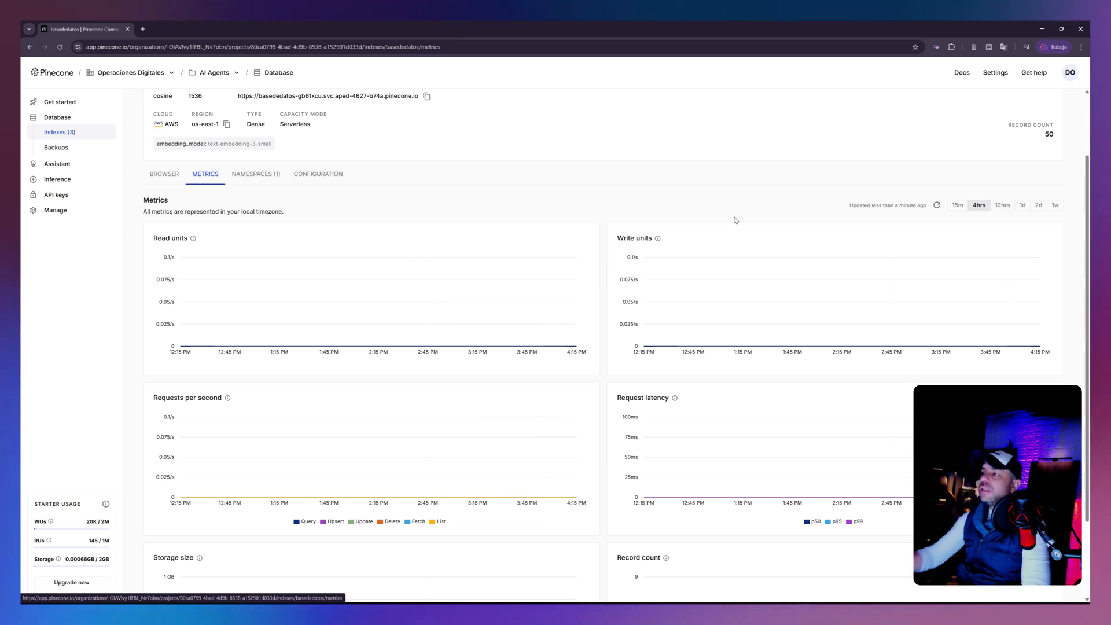
{"action": "left_click", "coordinate": [937, 206]}
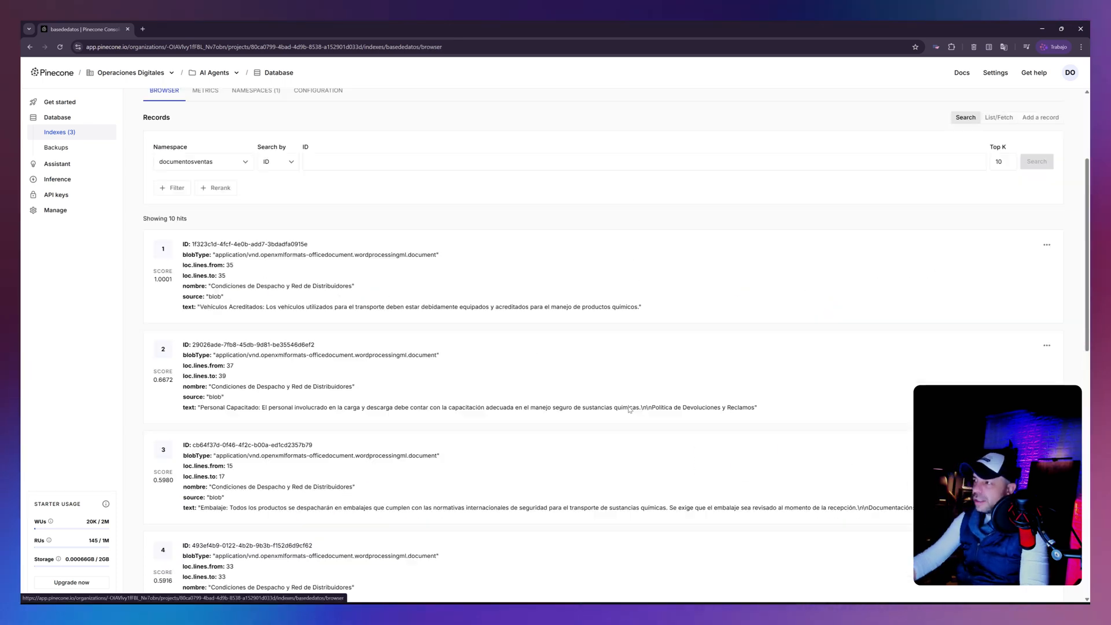
{"action": "scroll", "coordinate": [630, 411], "scroll_direction": "down", "scroll_amount": 7}
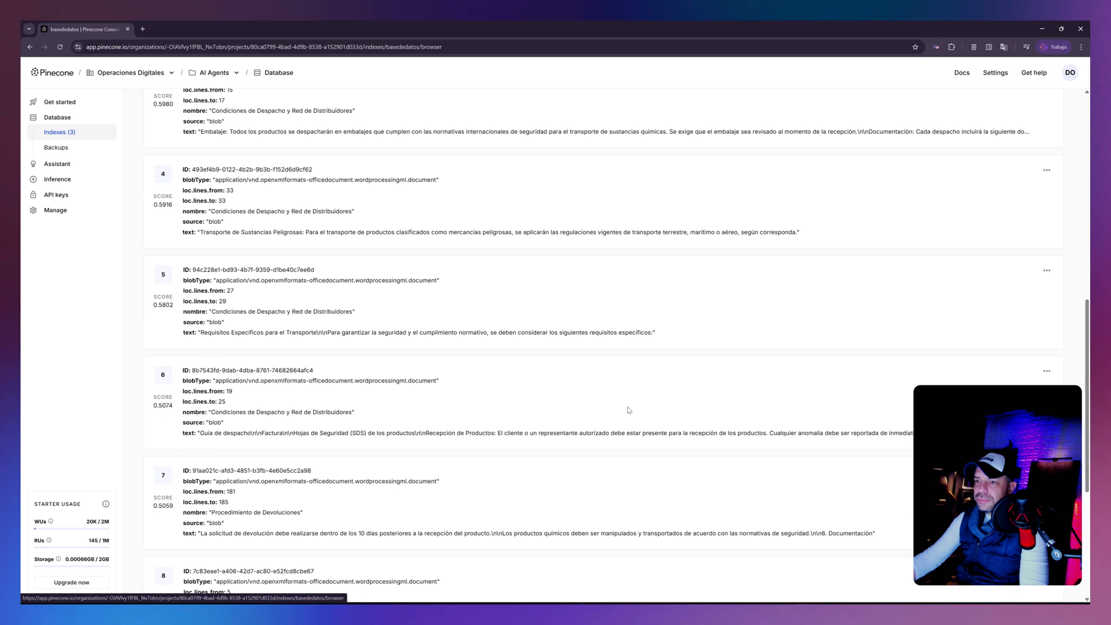
{"action": "scroll", "coordinate": [629, 411], "scroll_direction": "up", "scroll_amount": 9}
- Return to the Agente RAG workflow in a full-size n8n window and clear its execution data
{"action": "left_click_drag", "start_coordinate": [268, 30], "coordinate": [1089, 243]}
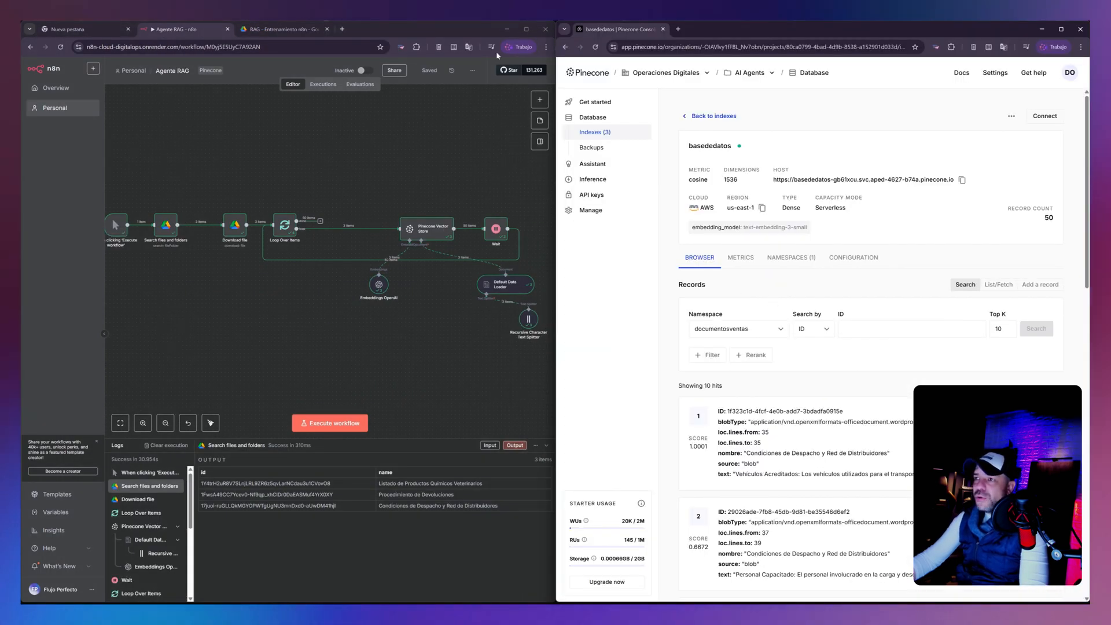
{"action": "left_click", "coordinate": [527, 30]}
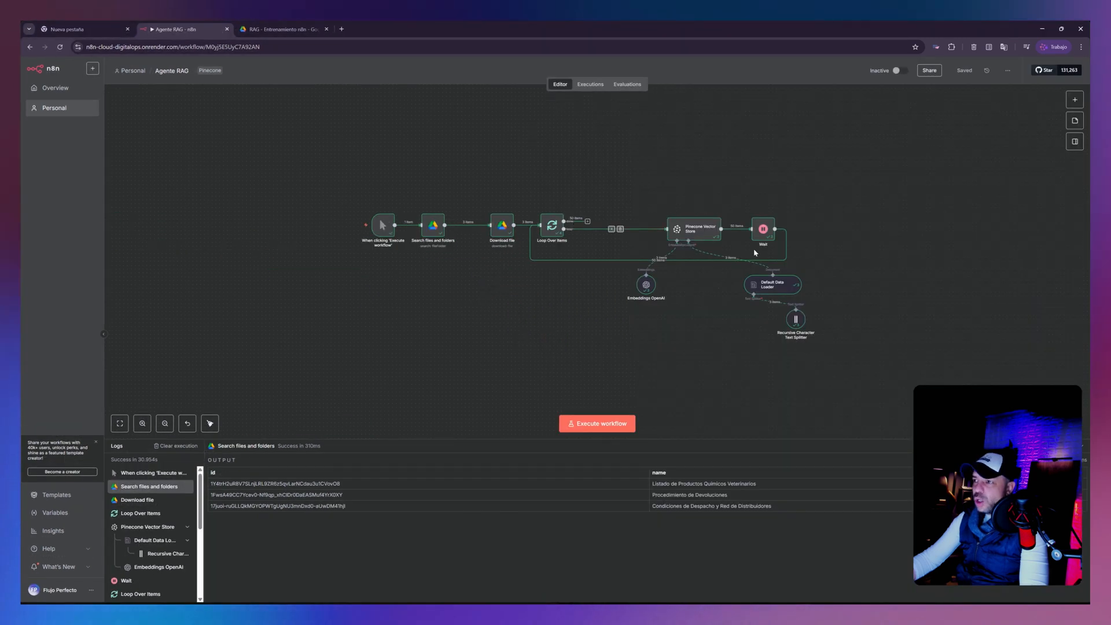
{"action": "left_click_drag", "start_coordinate": [838, 288], "coordinate": [823, 196]}
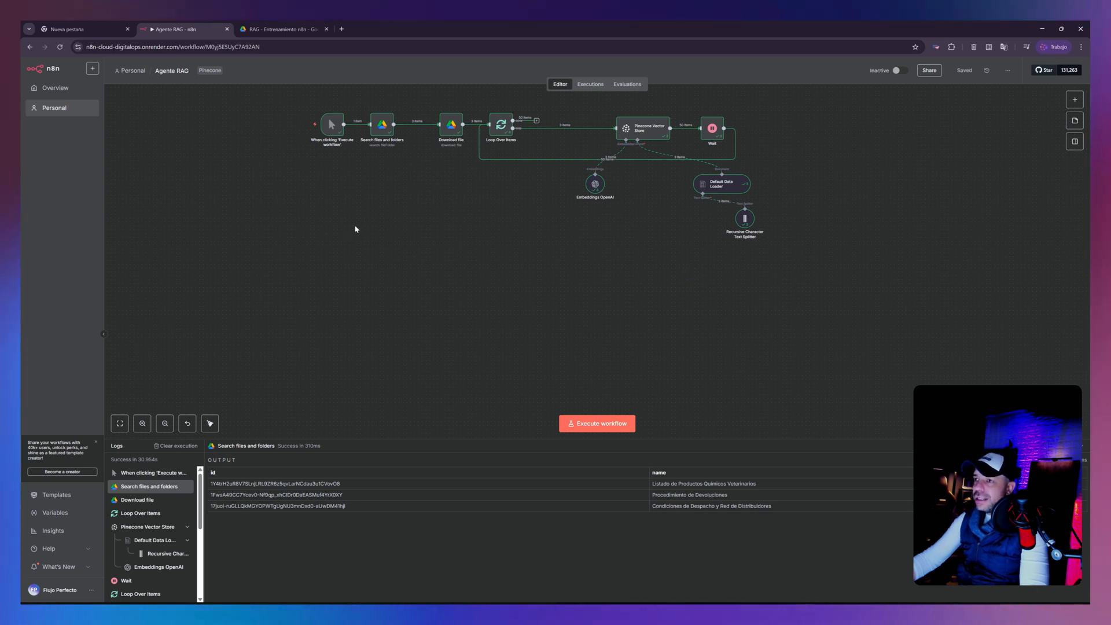
{"action": "left_click", "coordinate": [187, 447]}
{"action": "left_click_drag", "start_coordinate": [394, 191], "coordinate": [424, 185]}
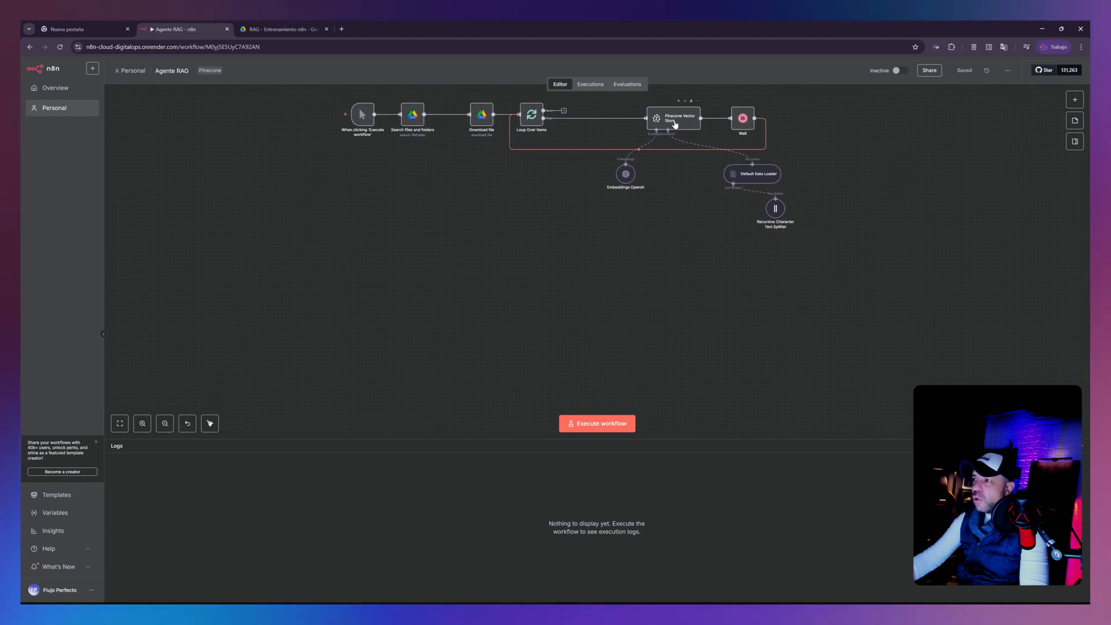
- Rearrange the Pinecone Vector Store with its Embeddings OpenAI, Default Data Loader and Recursive Character Text Splitter nodes more compactly on the canvas
{"action": "left_click_drag", "start_coordinate": [623, 178], "coordinate": [587, 178]}
{"action": "left_click_drag", "start_coordinate": [757, 180], "coordinate": [701, 172]}
{"action": "left_click_drag", "start_coordinate": [775, 210], "coordinate": [668, 231]}
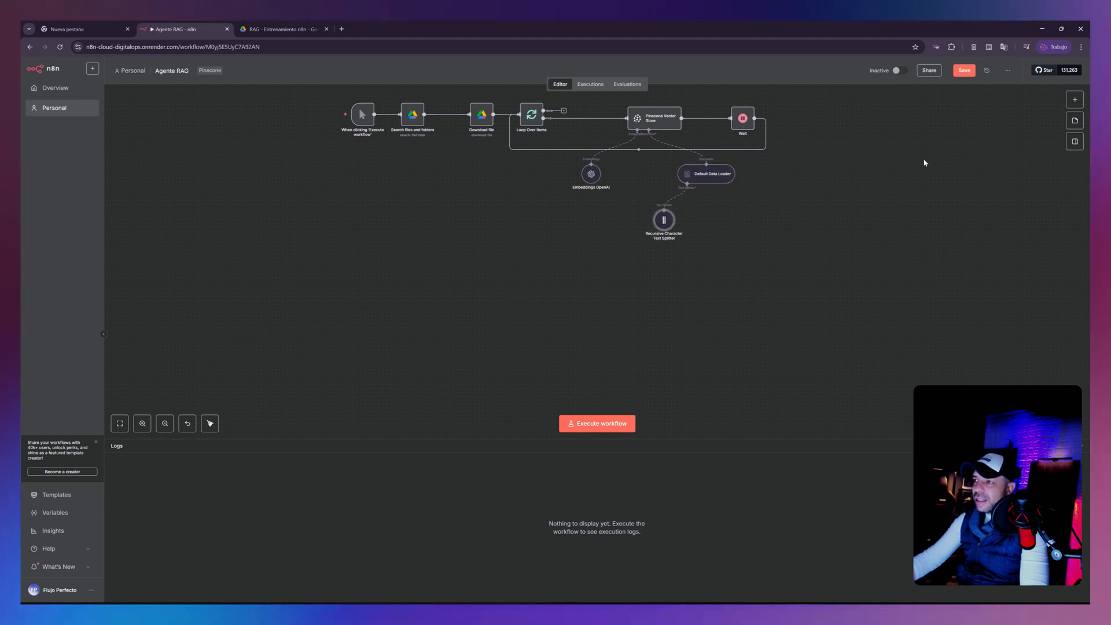
{"action": "left_click_drag", "start_coordinate": [797, 209], "coordinate": [819, 198]}
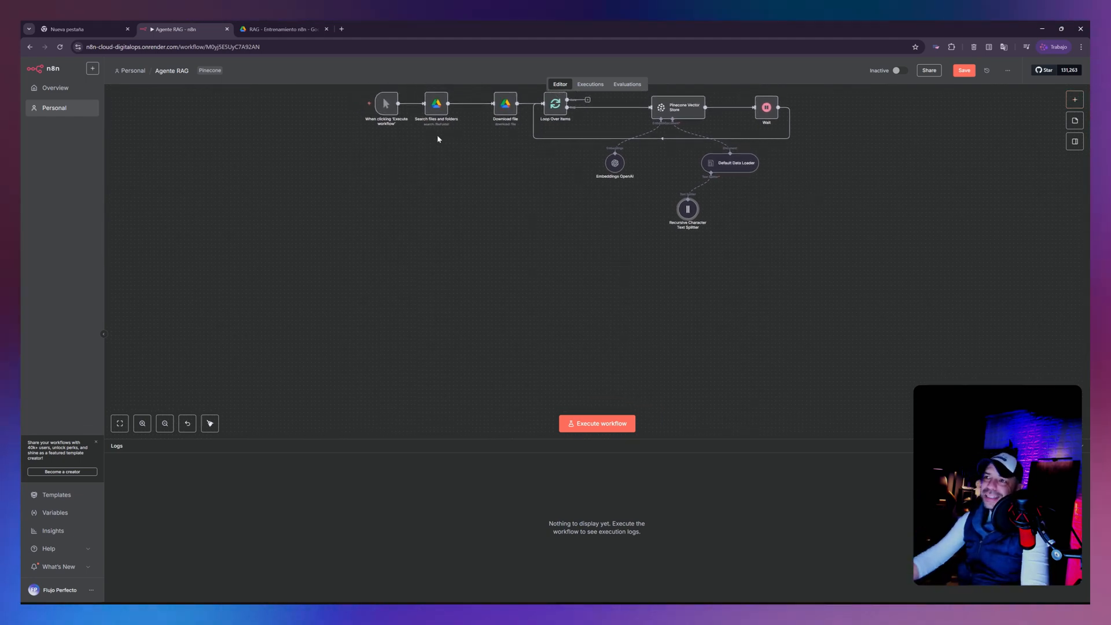
{"action": "left_click_drag", "start_coordinate": [420, 183], "coordinate": [429, 290]}
{"action": "mouse_move", "coordinate": [398, 220]}
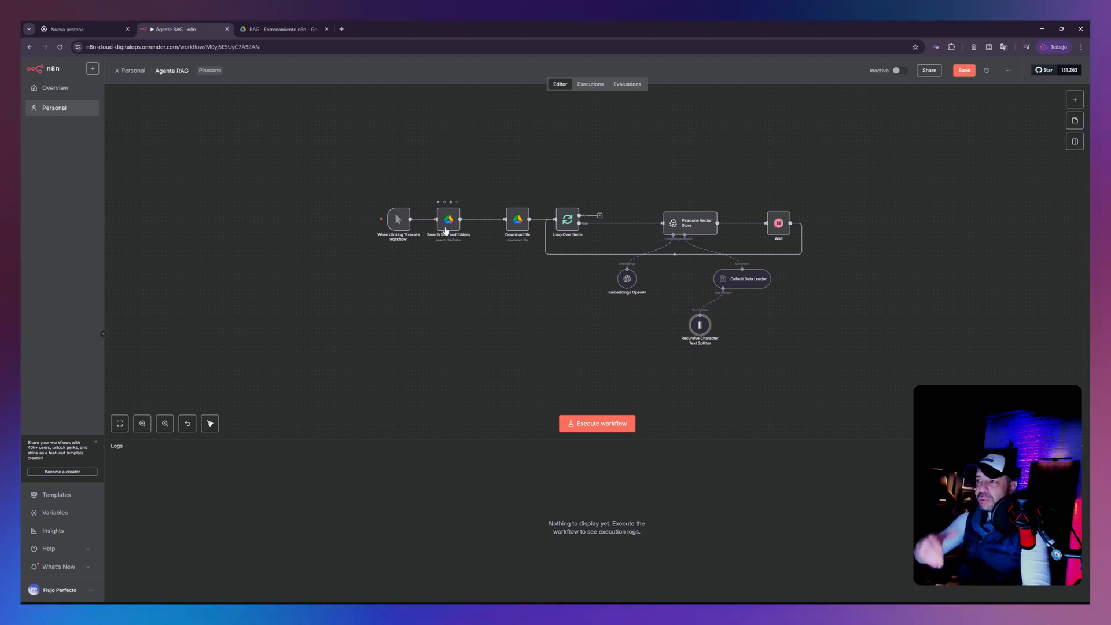
{"action": "mouse_move", "coordinate": [496, 229]}
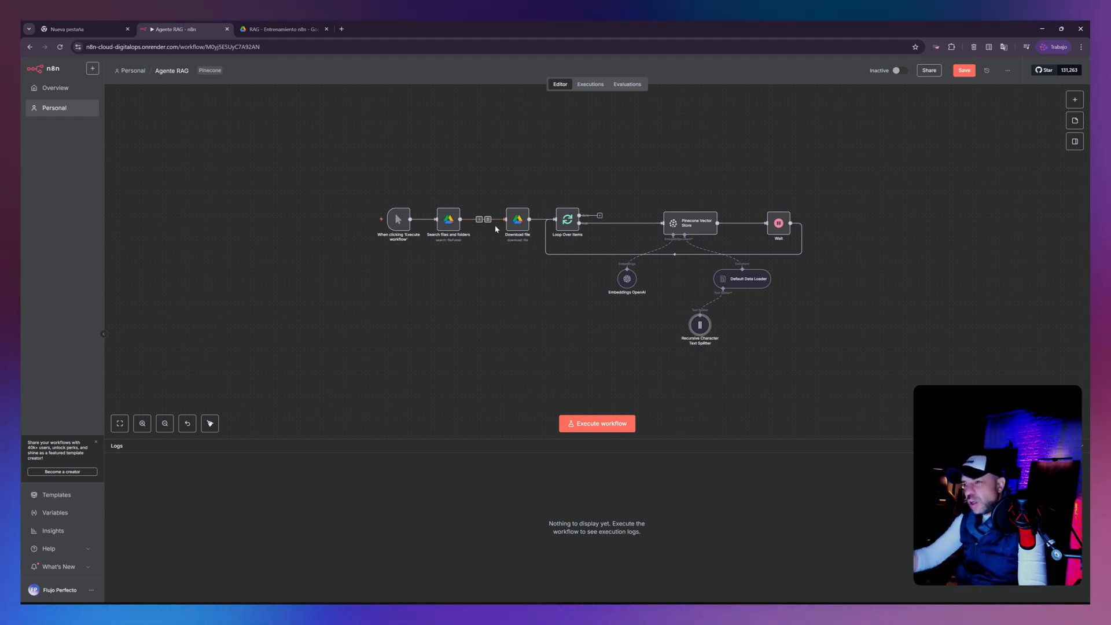
{"action": "left_click_drag", "start_coordinate": [565, 323], "coordinate": [567, 213]}
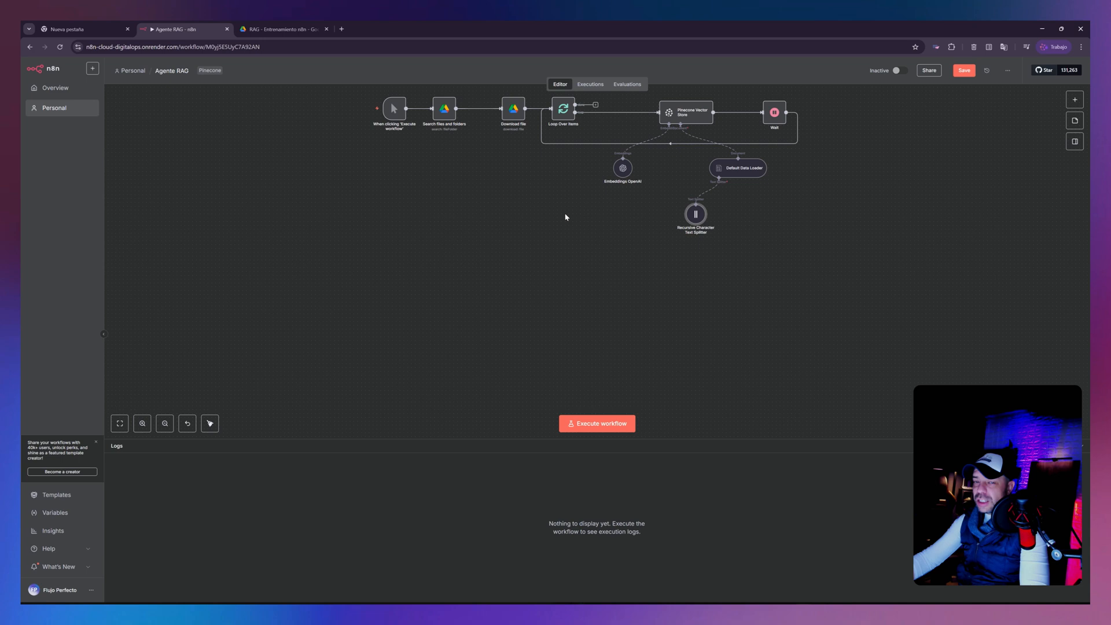
{"action": "left_click_drag", "start_coordinate": [696, 215], "coordinate": [784, 206]}
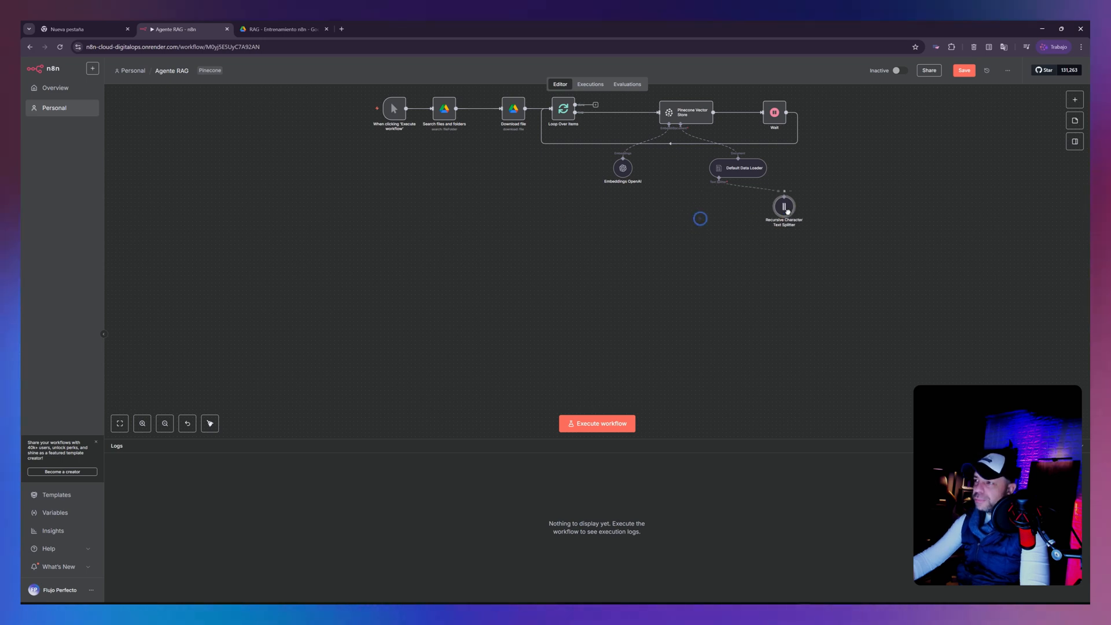
- Add an On chat message trigger to the workflow and place it below the document-loading flow
{"action": "left_click", "coordinate": [1076, 101]}
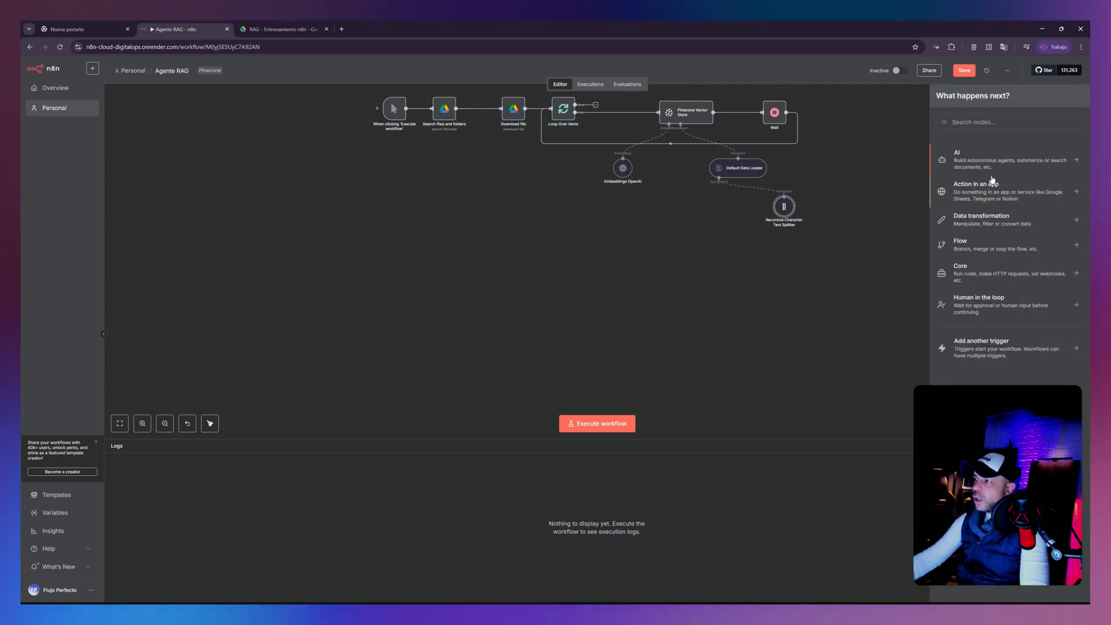
{"action": "left_click", "coordinate": [1013, 353]}
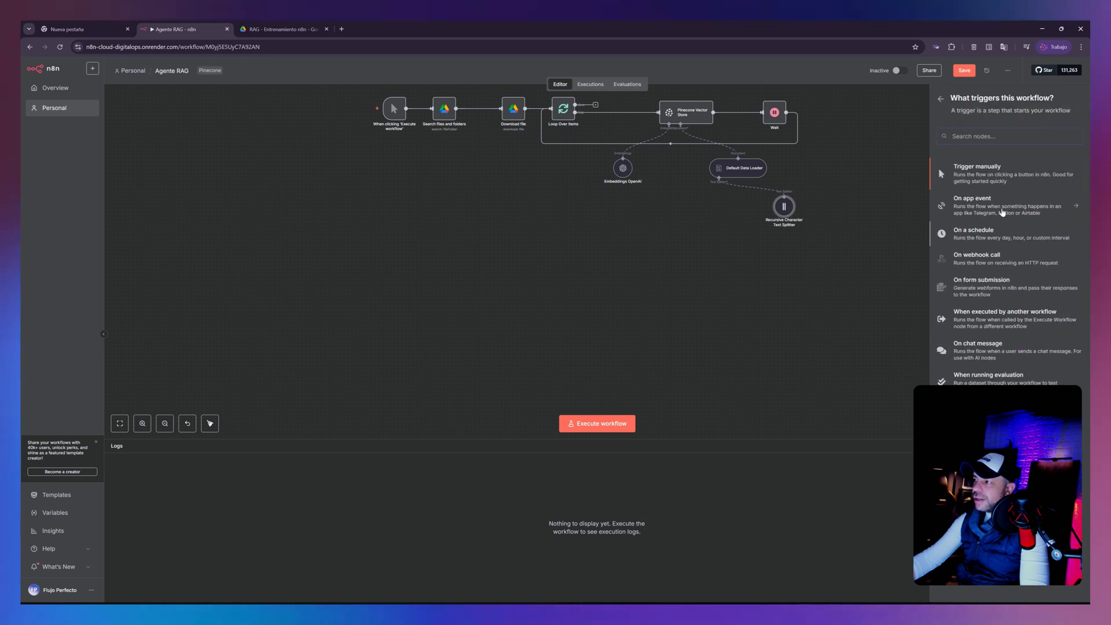
{"action": "left_click", "coordinate": [980, 353]}
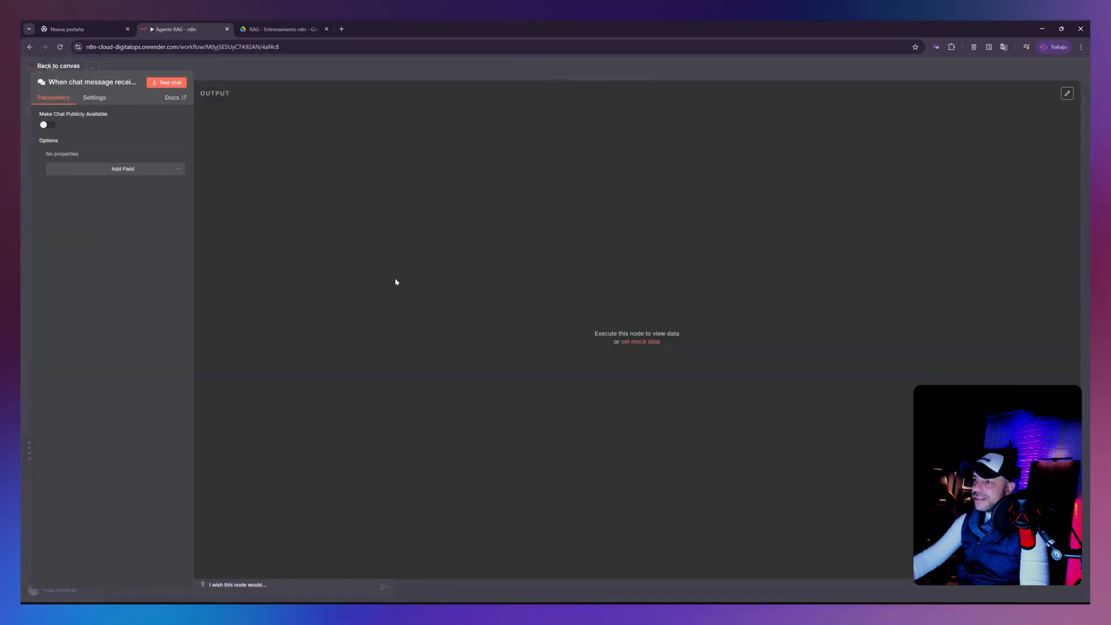
{"action": "left_click", "coordinate": [58, 67]}
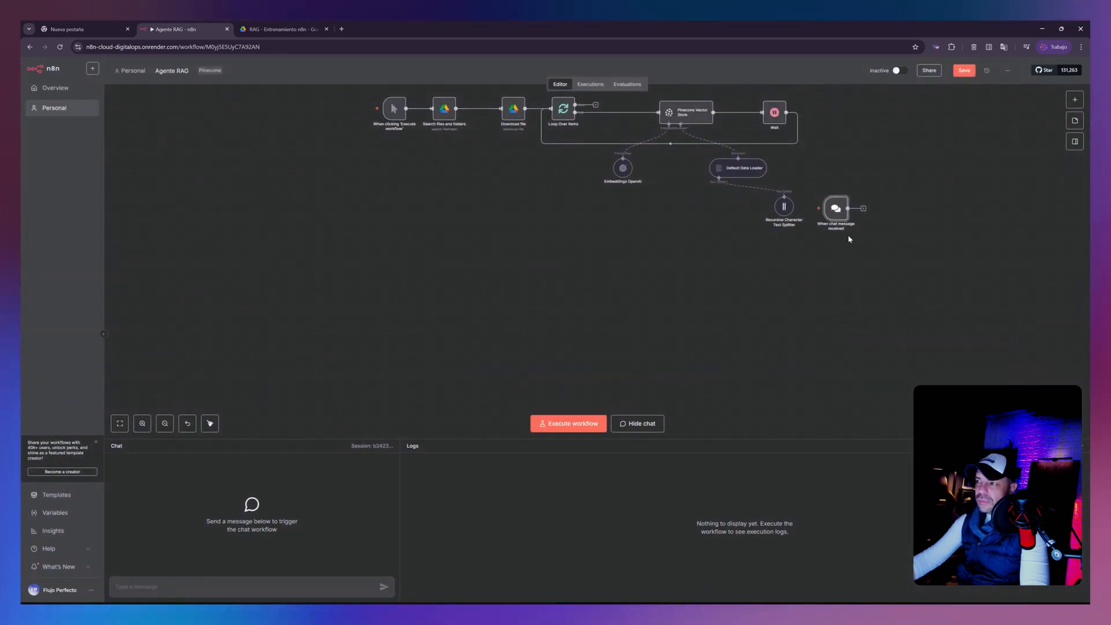
{"action": "left_click_drag", "start_coordinate": [829, 214], "coordinate": [405, 272]}
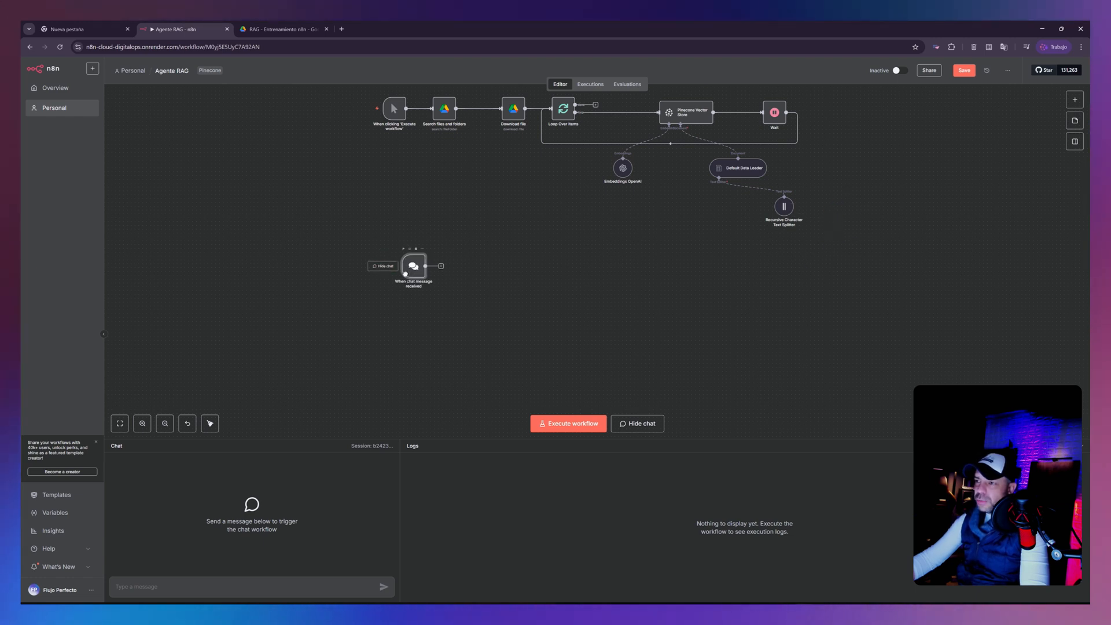
- Add an AI Agent node connected to the chat message trigger, keeping its default parameters
{"action": "left_click", "coordinate": [433, 267]}
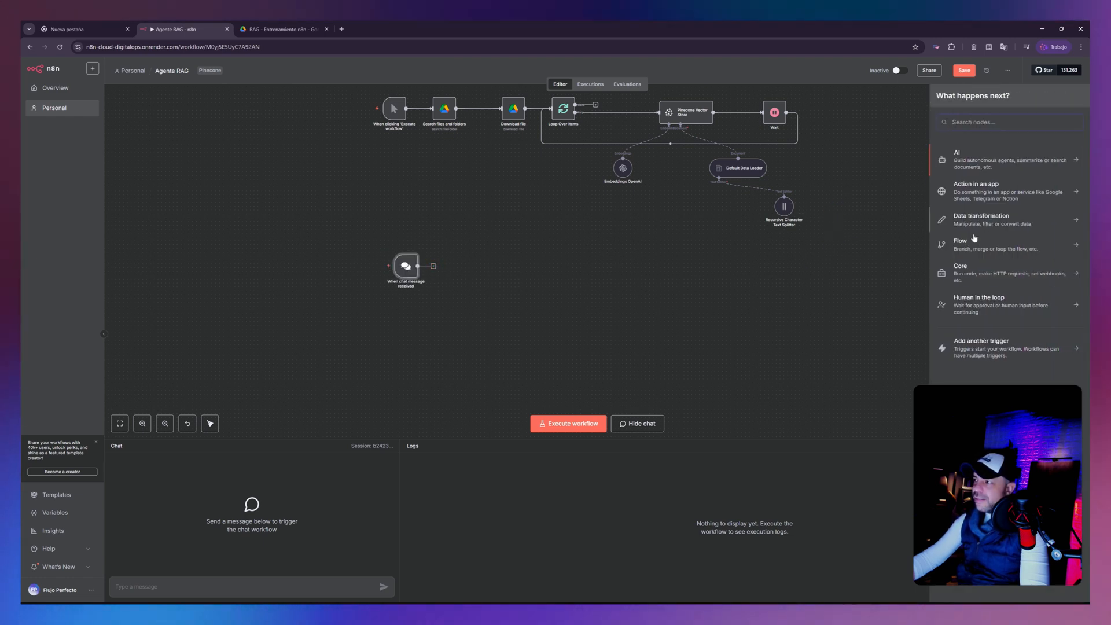
{"action": "left_click", "coordinate": [974, 157]}
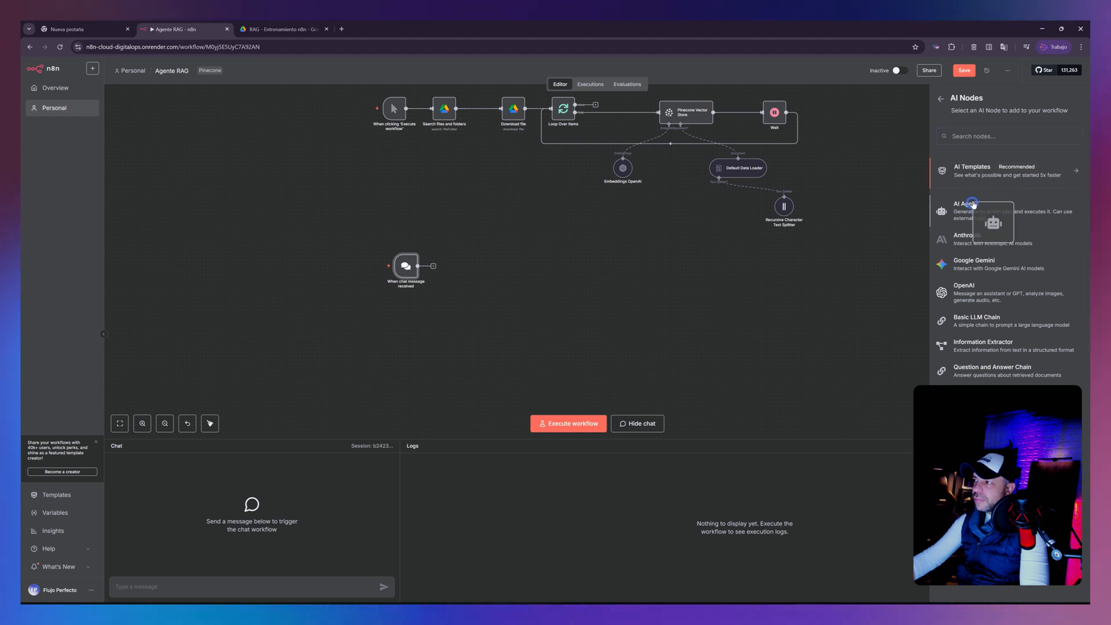
{"action": "left_click", "coordinate": [973, 206]}
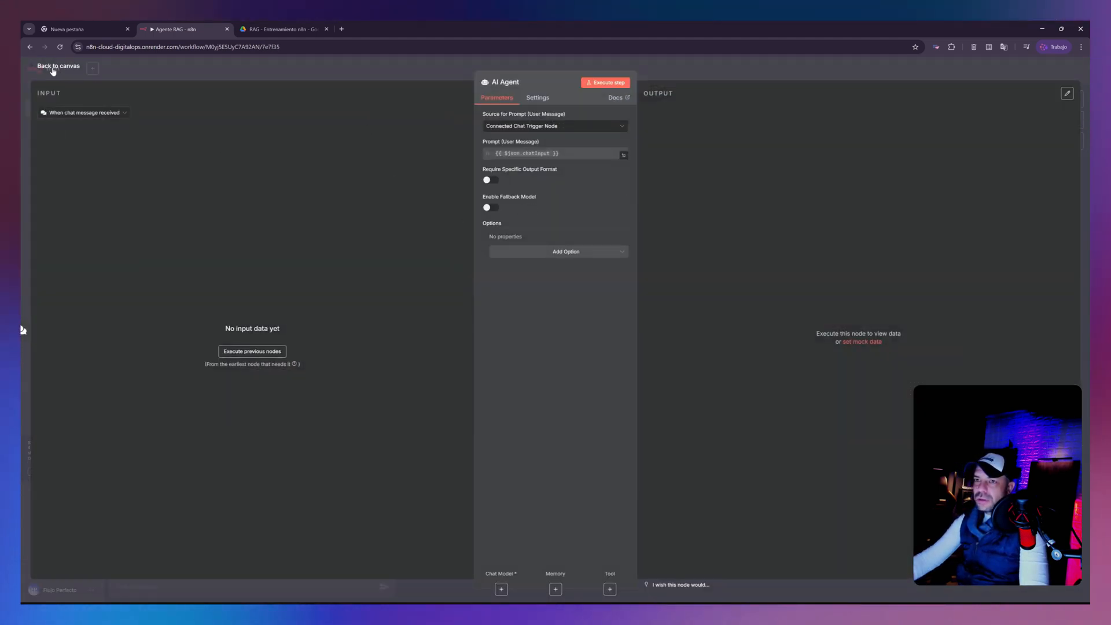
{"action": "left_click", "coordinate": [53, 68]}
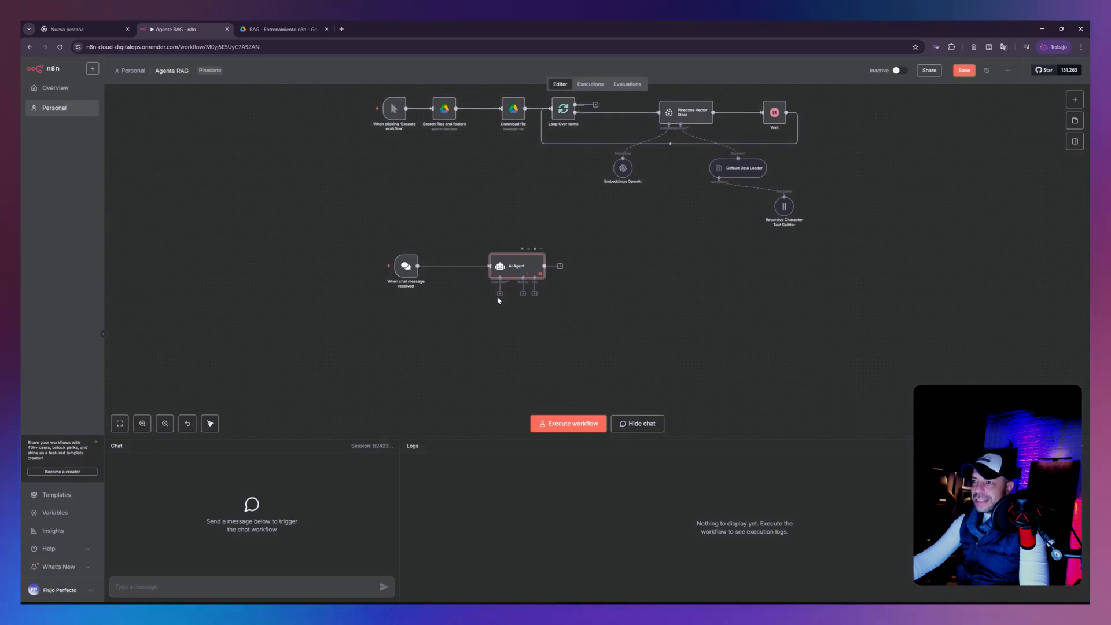
- Attach an OpenAI Chat Model to the AI Agent and arrange the two nodes near the chat trigger
{"action": "left_click", "coordinate": [500, 294]}
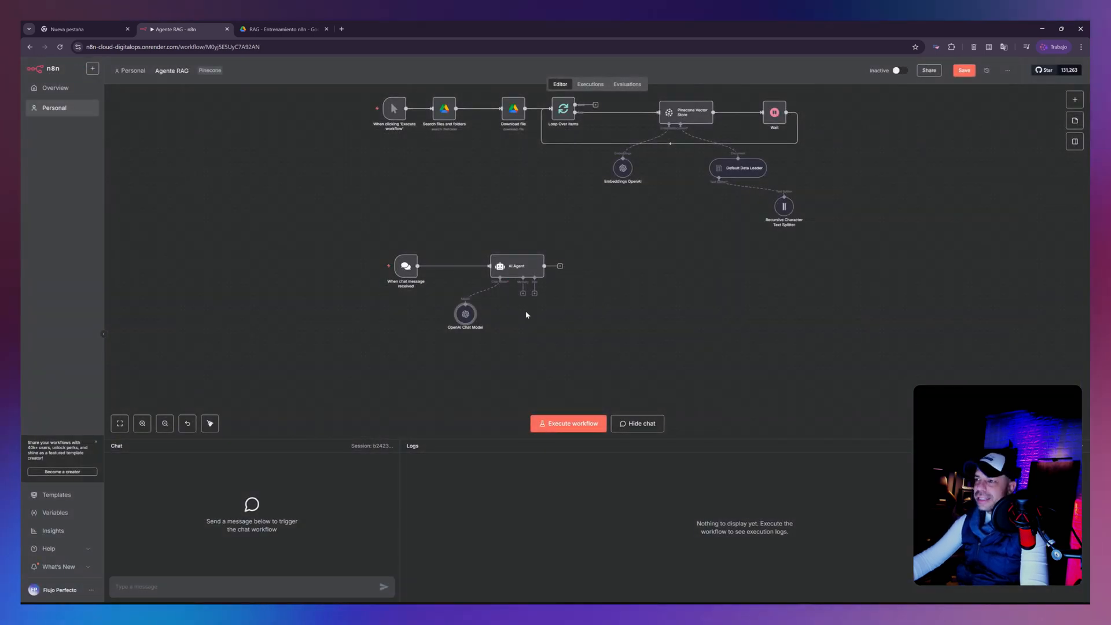
{"action": "left_click_drag", "start_coordinate": [521, 267], "coordinate": [498, 268]}
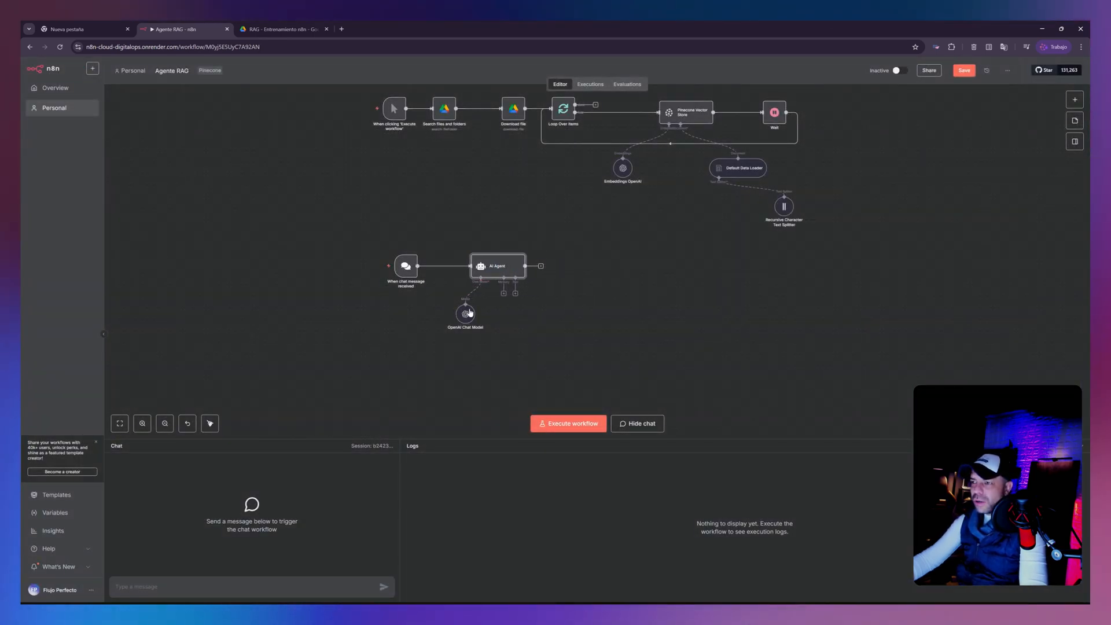
{"action": "left_click_drag", "start_coordinate": [470, 314], "coordinate": [455, 317]}
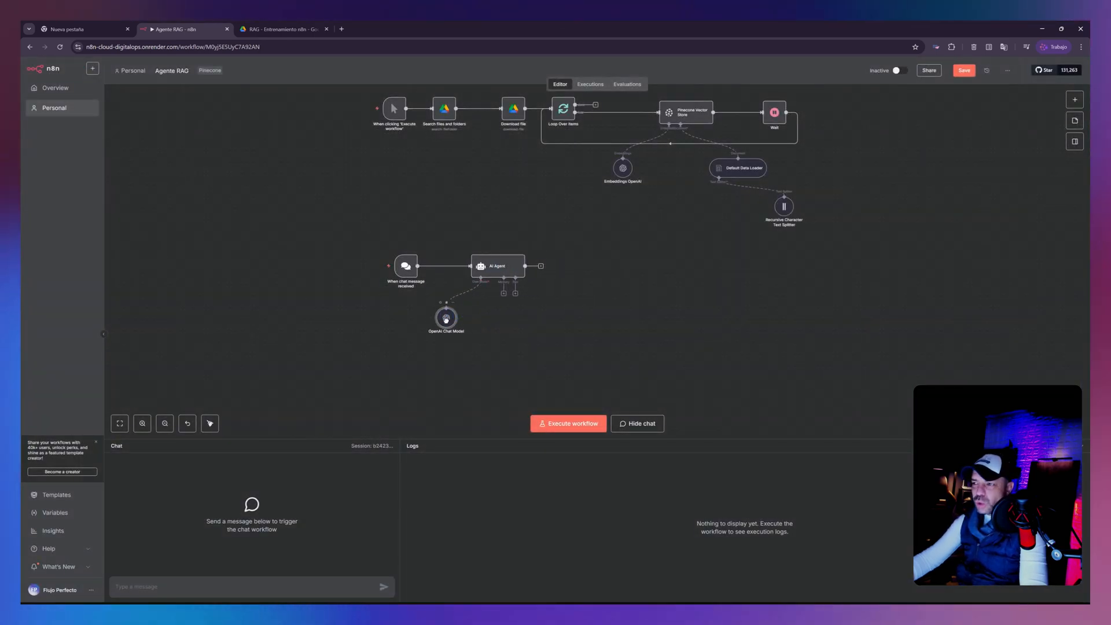
- Attach a Simple Memory with a context window length of 20 to the AI Agent and place it below the chat model
{"action": "left_click", "coordinate": [504, 294]}
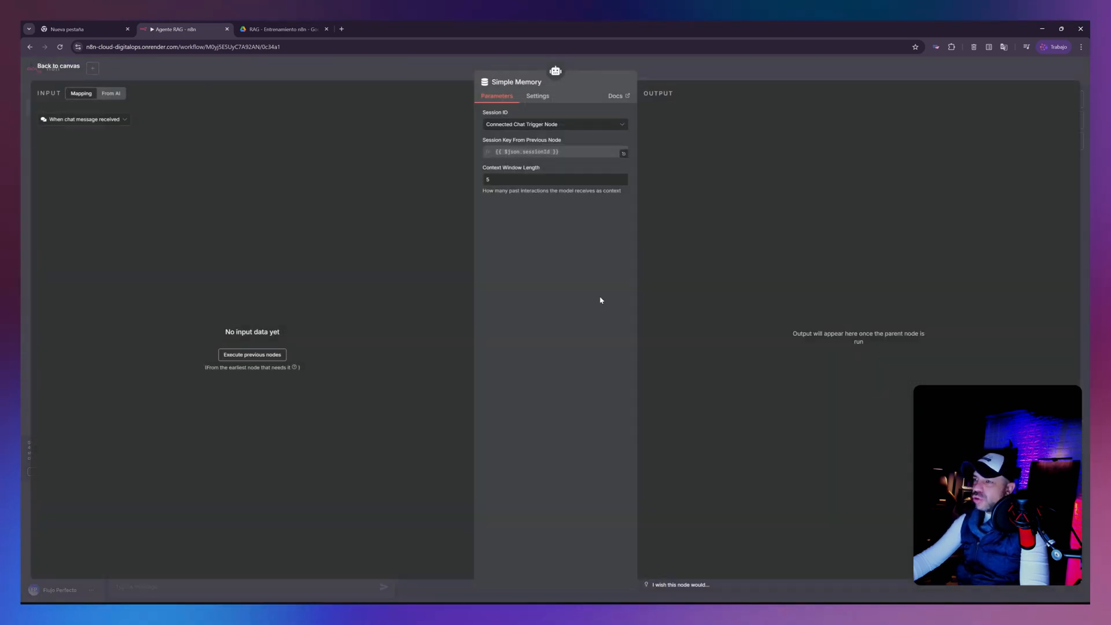
{"action": "left_click_drag", "start_coordinate": [500, 180], "coordinate": [477, 186]}
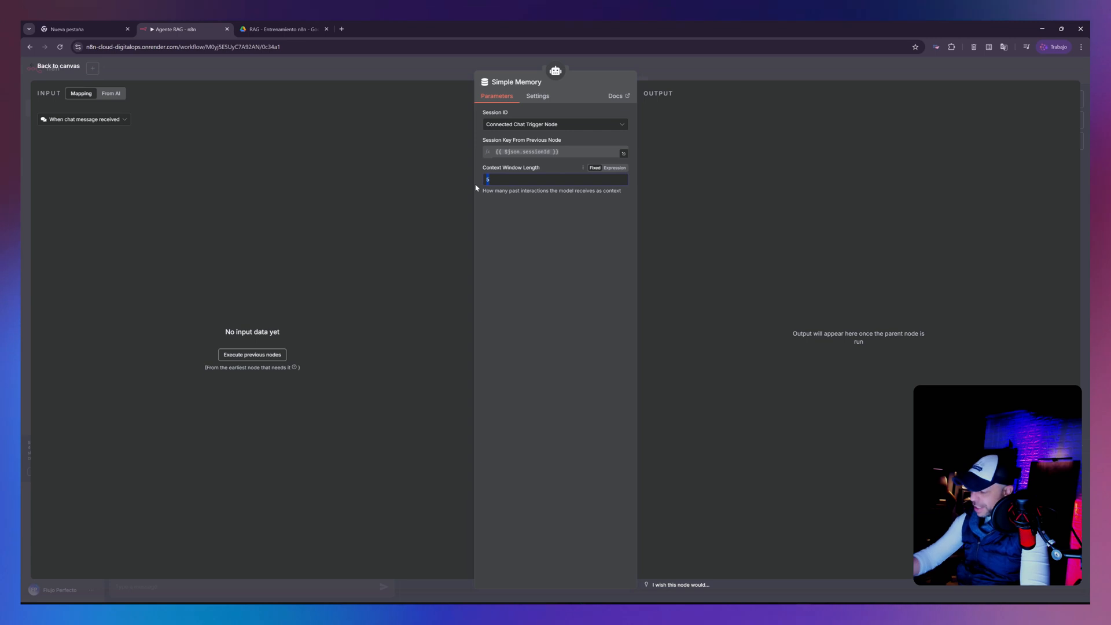
{"action": "type", "text": "20"}
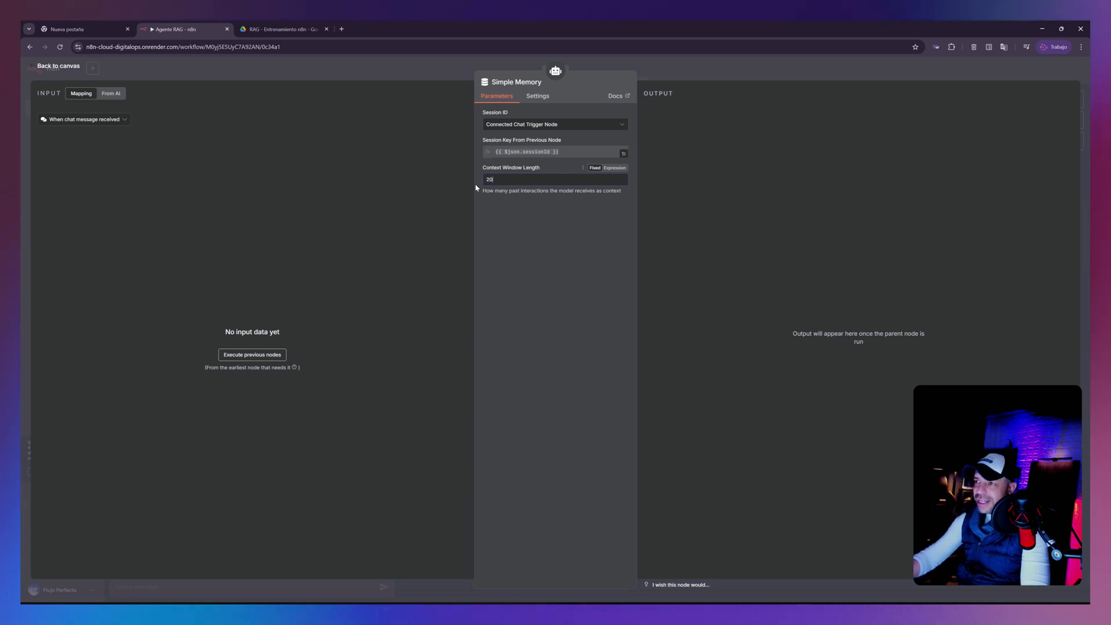
{"action": "left_click", "coordinate": [65, 66]}
{"action": "left_click_drag", "start_coordinate": [492, 321], "coordinate": [454, 364]}
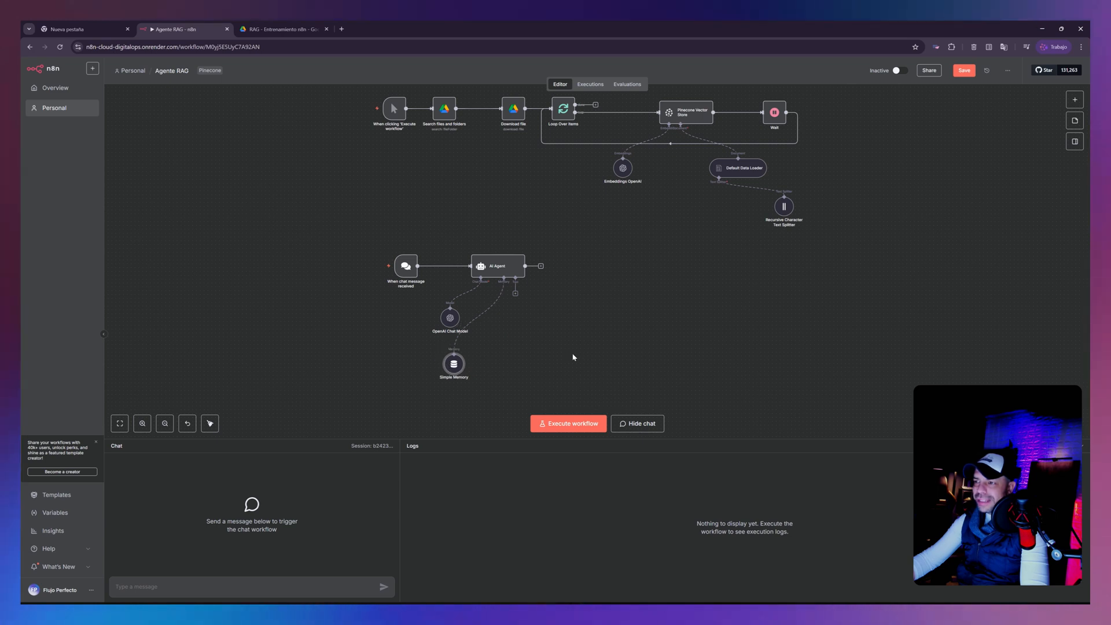
{"action": "left_click", "coordinate": [501, 271]}
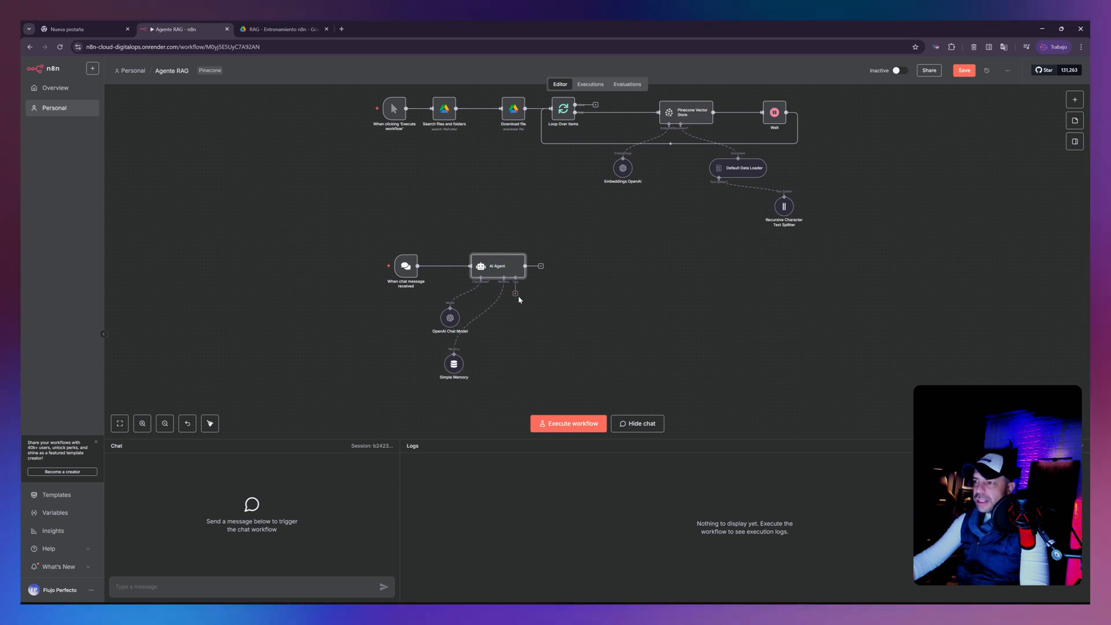
- Add a Vector Store Question Answer Tool to the AI Agent and set its limit to 10
{"action": "left_click", "coordinate": [516, 294]}
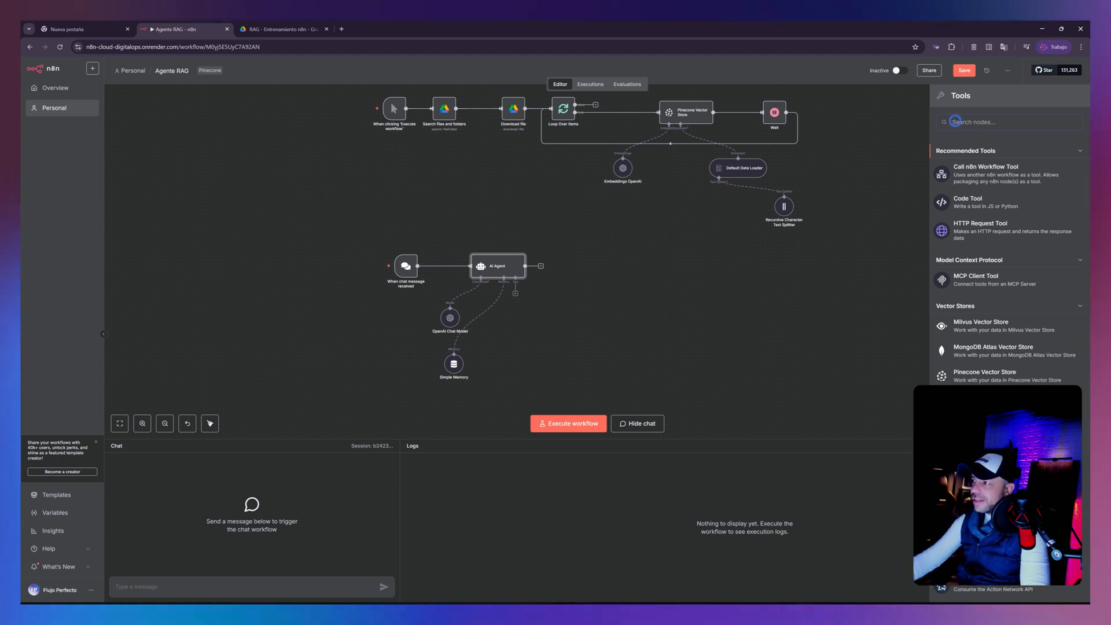
{"action": "type", "text": "q"}
{"action": "key", "text": "BackSpace"}
{"action": "type", "text": "anser"}
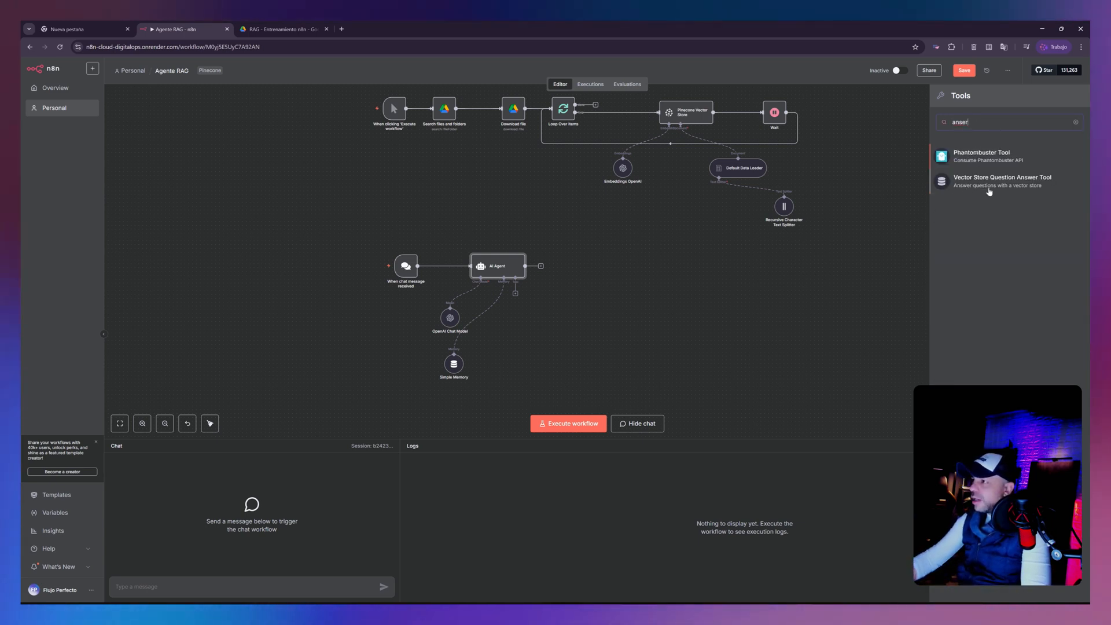
{"action": "left_click", "coordinate": [1032, 186]}
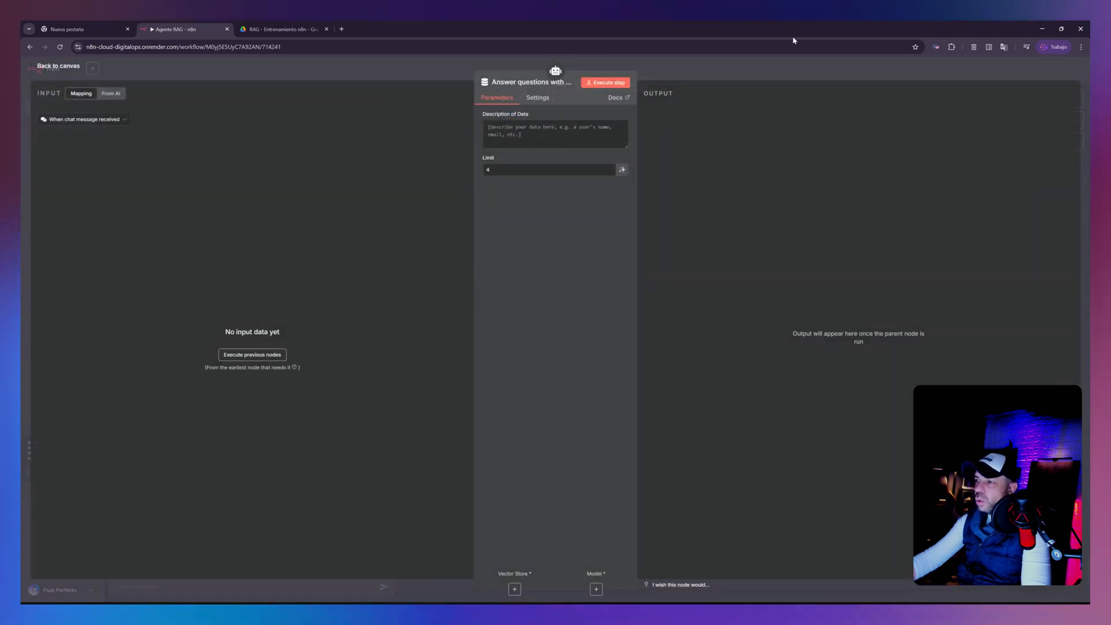
{"action": "type", "text": "10"}
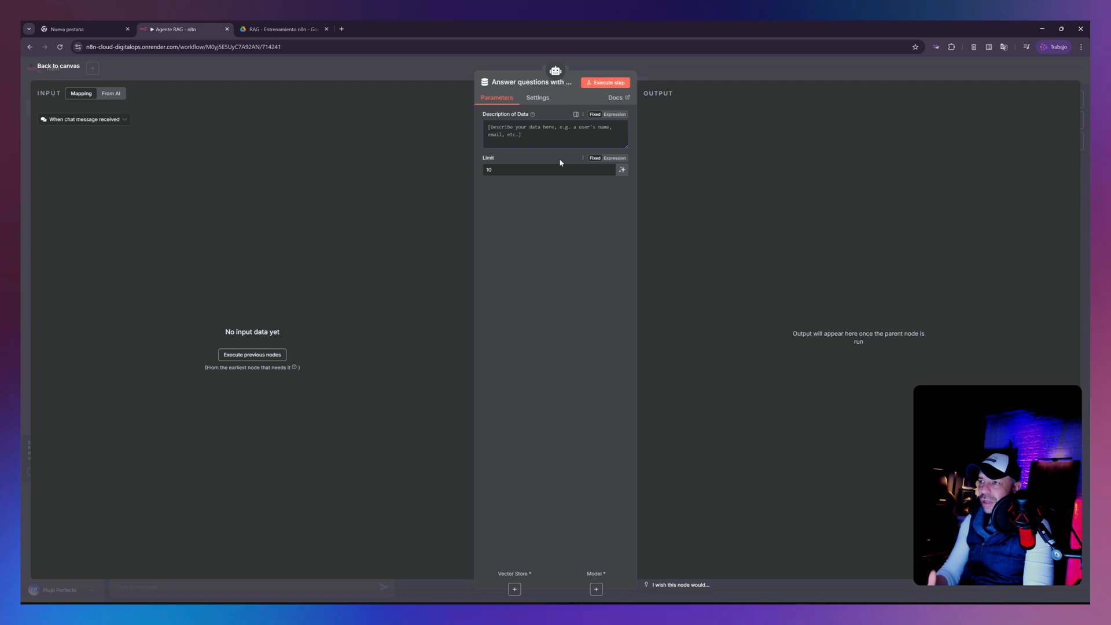
{"action": "type", "text": "D"}
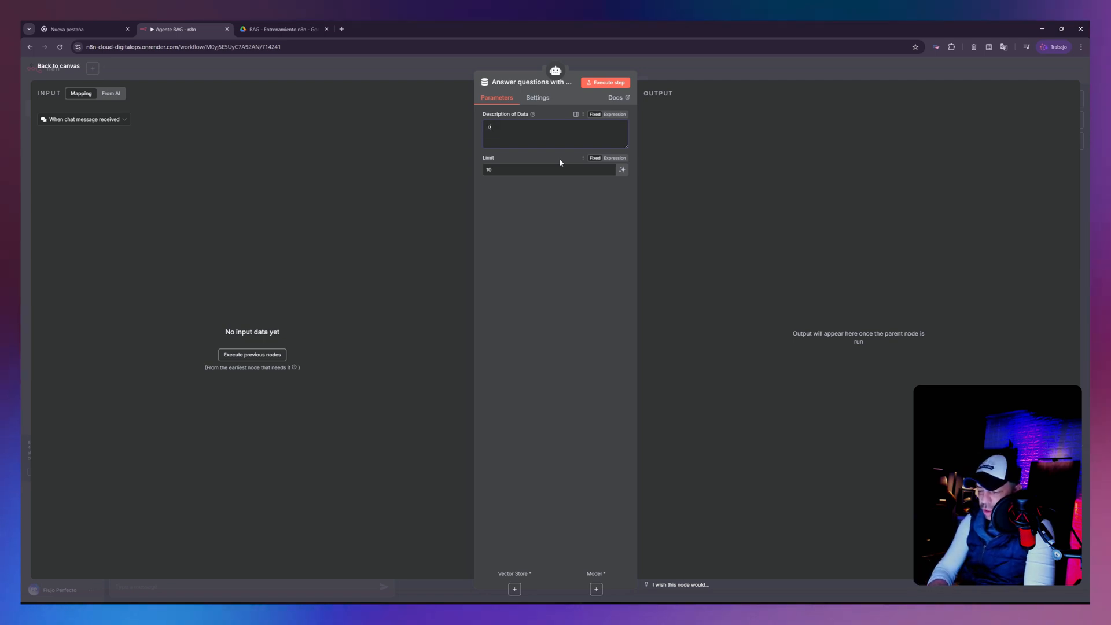
{"action": "type", "text": "ocumentos de"}
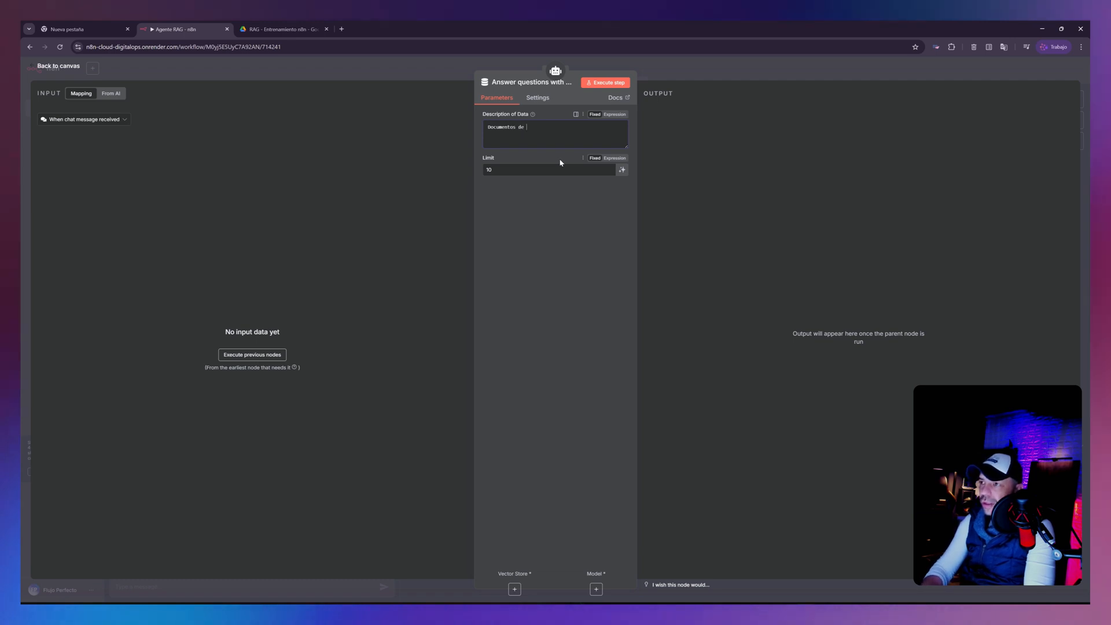
{"action": "type", "text": " ges"}
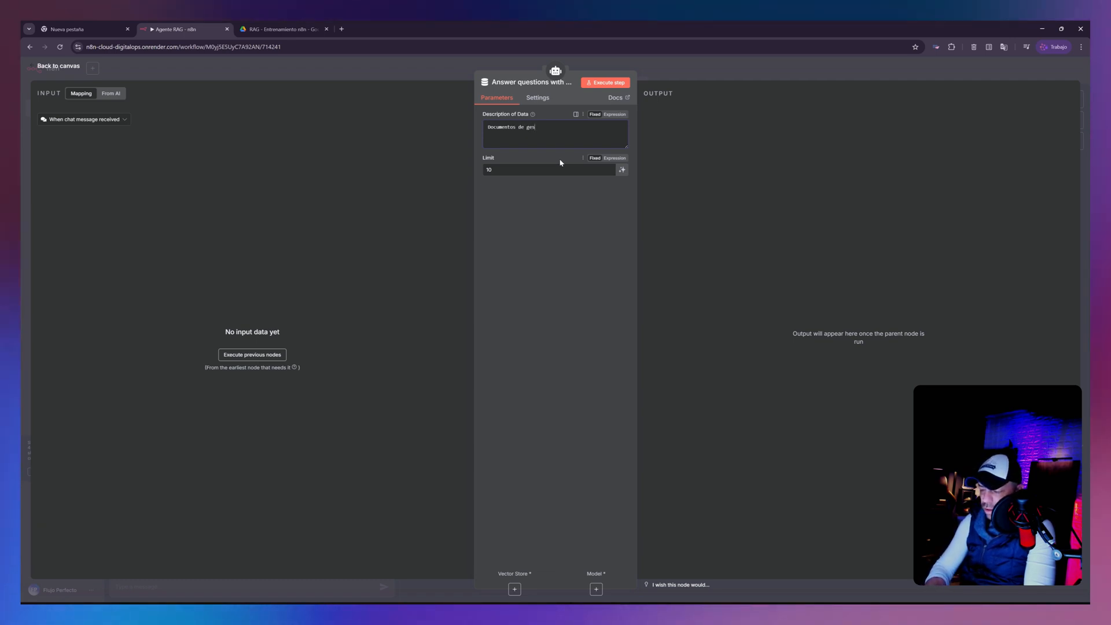
{"action": "type", "text": "tion de"}
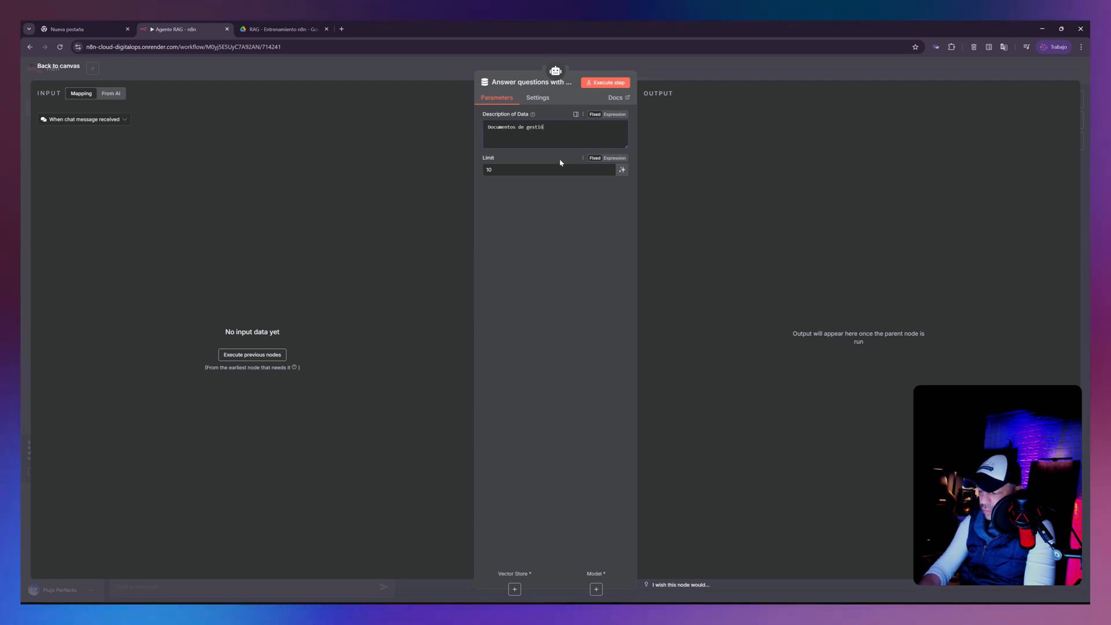
{"action": "type", "text": "n de ventas del cliente"}
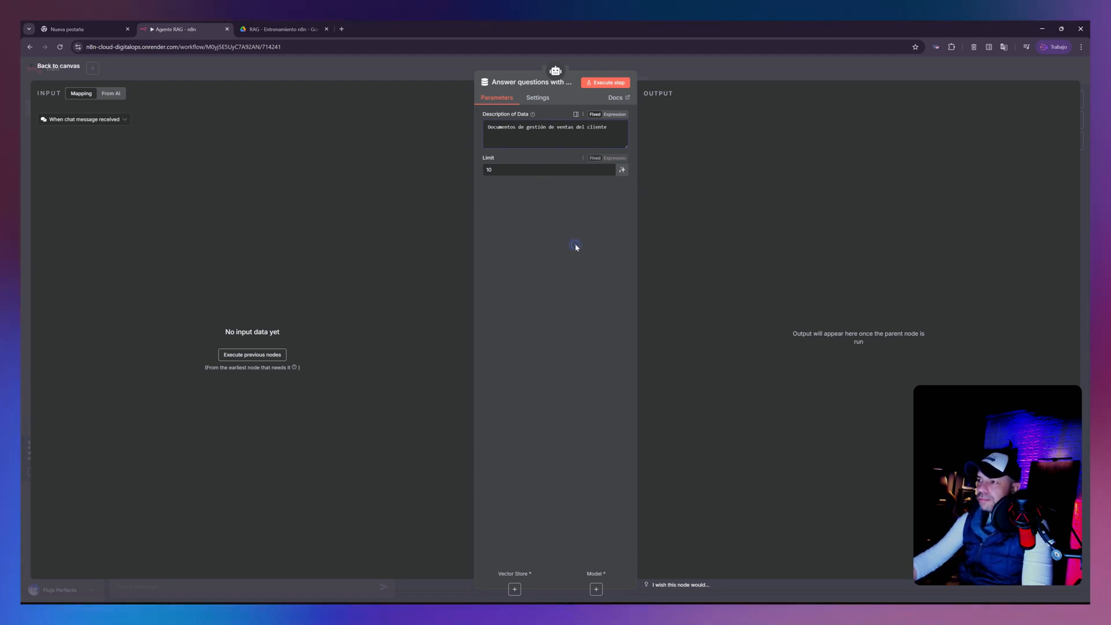
- Describe the question-answer tool's data as "Documentos de gestión de ventas del cliente" and move the node farther right of the agent's other sub-nodes
{"action": "left_click", "coordinate": [62, 67]}
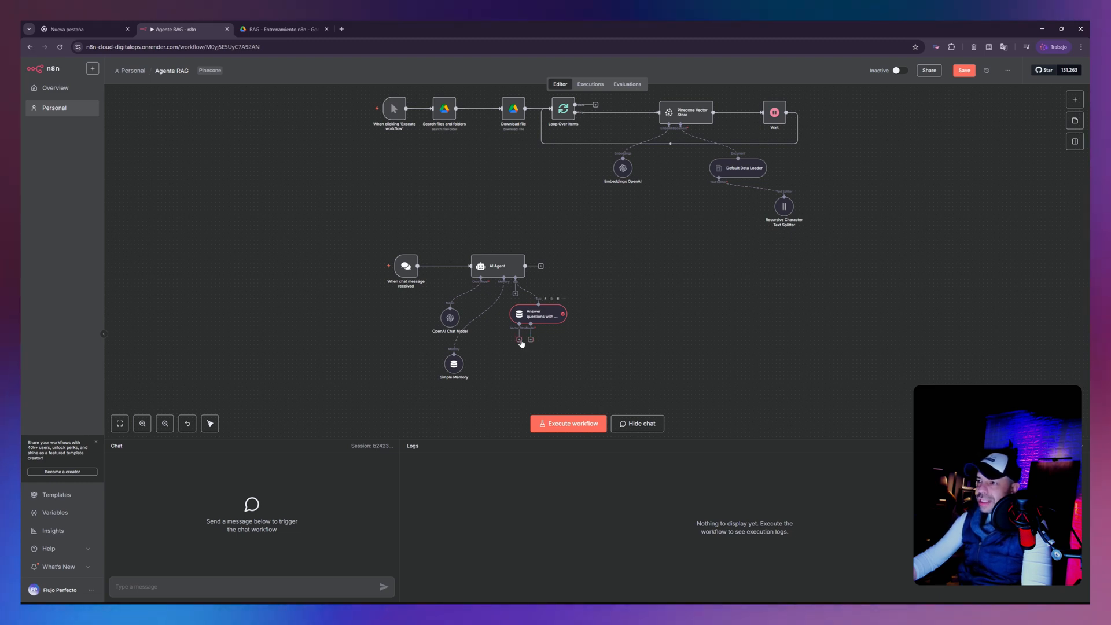
{"action": "left_click_drag", "start_coordinate": [536, 316], "coordinate": [593, 318]}
- Attach a Pinecone Vector Store to the question-answer tool and select the basededatos index
{"action": "scroll", "coordinate": [590, 335], "scroll_direction": "up", "scroll_amount": 3}
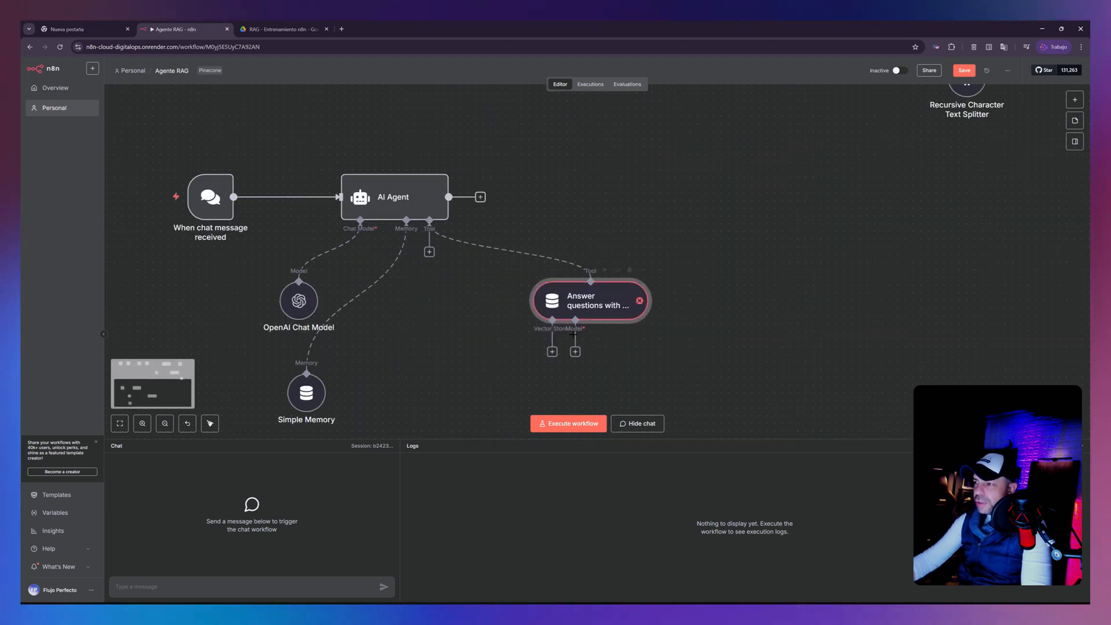
{"action": "scroll", "coordinate": [573, 334], "scroll_direction": "up", "scroll_amount": 2}
{"action": "left_click", "coordinate": [547, 357]}
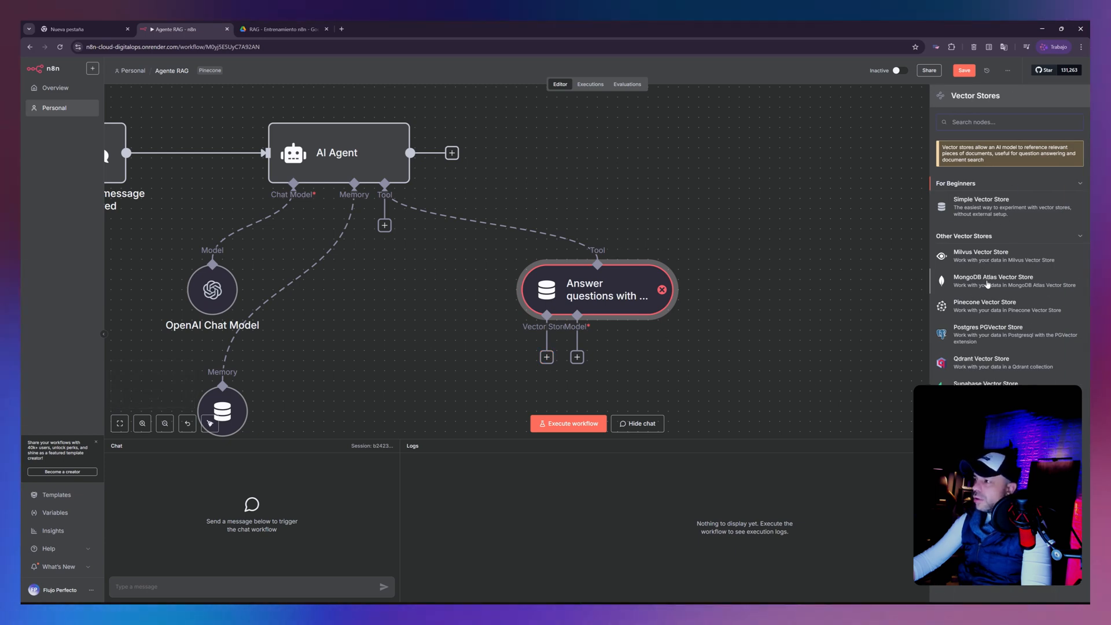
{"action": "left_click_drag", "start_coordinate": [886, 294], "coordinate": [990, 309]}
{"action": "left_click", "coordinate": [990, 310]}
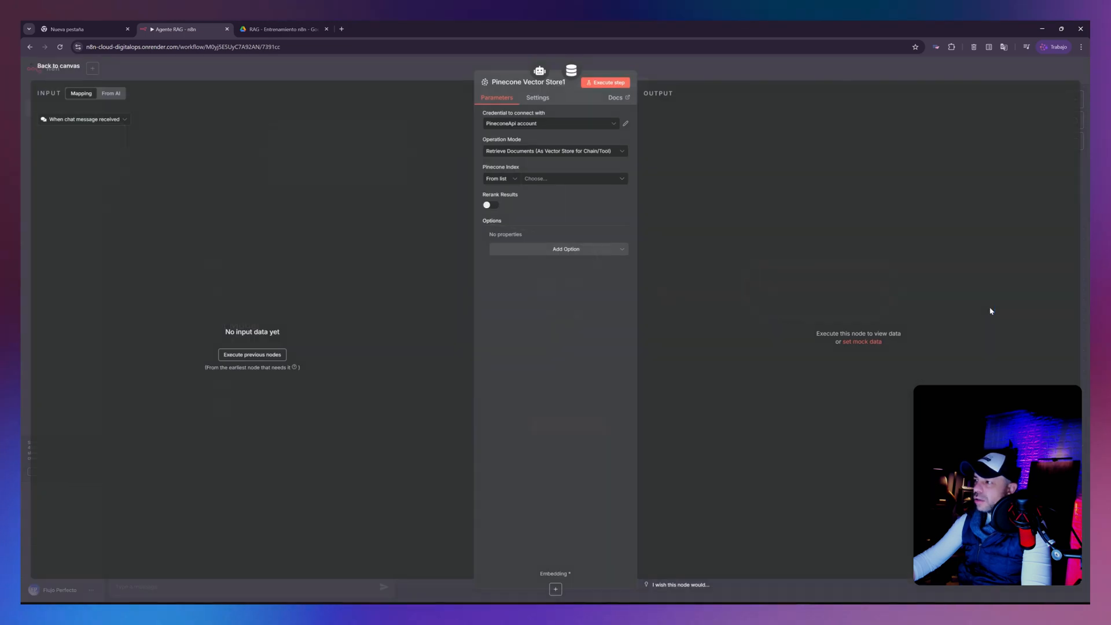
{"action": "left_click", "coordinate": [549, 179]}
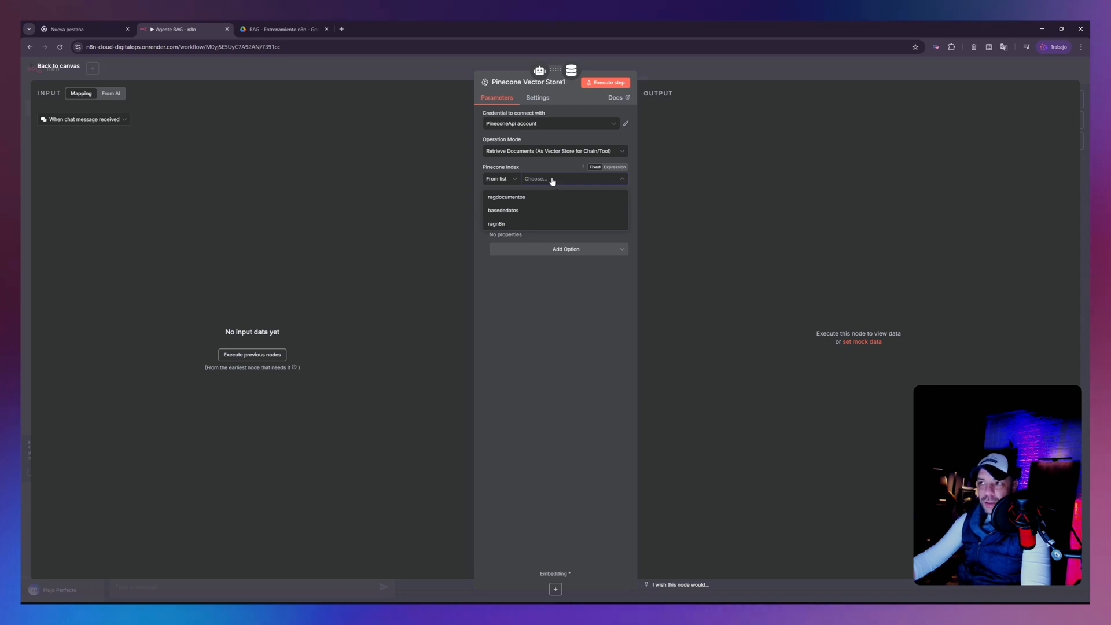
{"action": "left_click", "coordinate": [495, 210]}
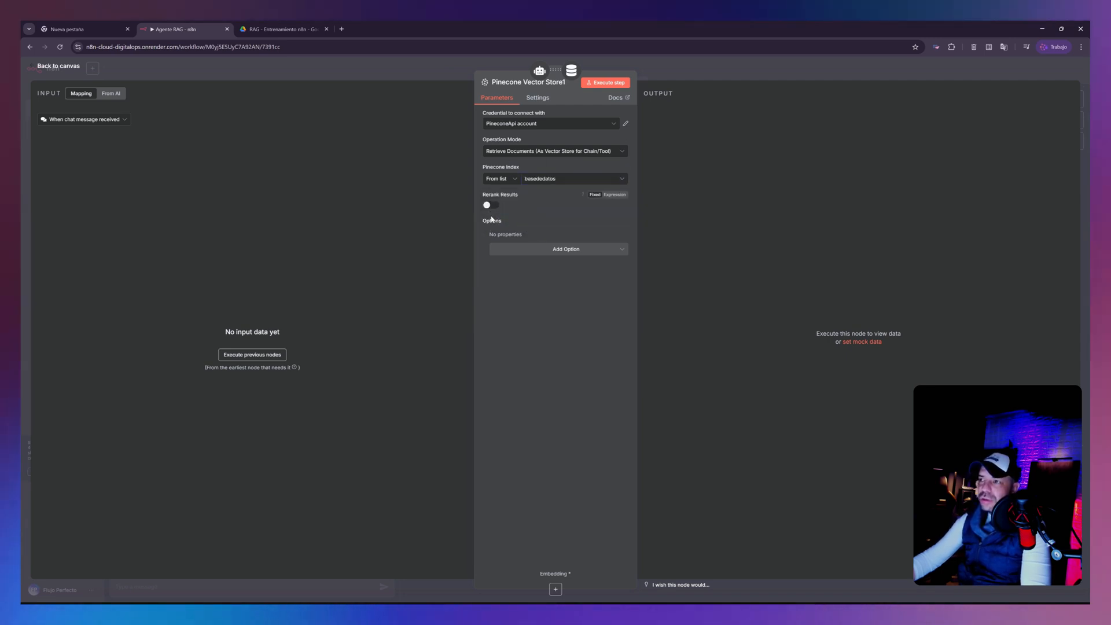
- Add a Pinecone Namespace option to the vector store and set it to documentosventas, copied from the index's namespaces in the Pinecone console
{"action": "left_click", "coordinate": [539, 253]}
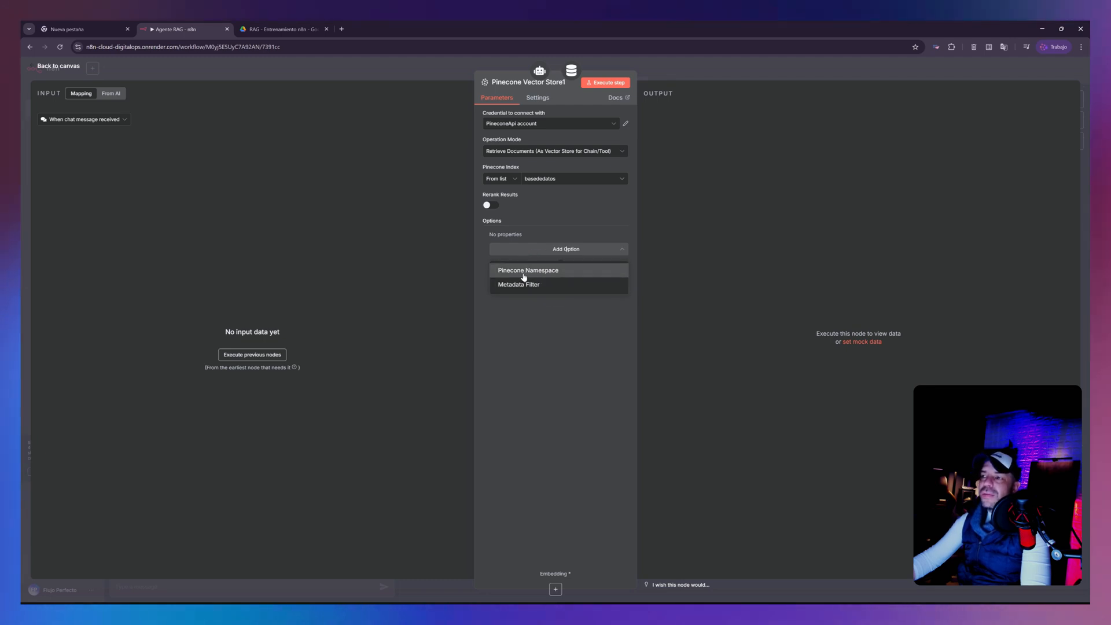
{"action": "left_click", "coordinate": [524, 274]}
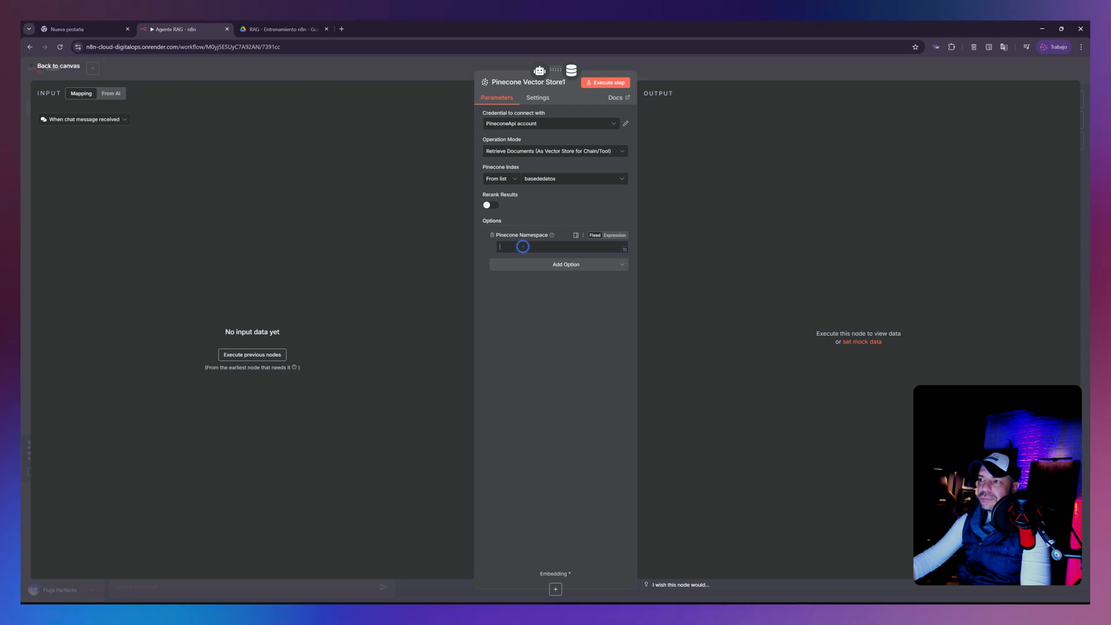
{"action": "left_click_drag", "start_coordinate": [421, 29], "coordinate": [23, 145]}
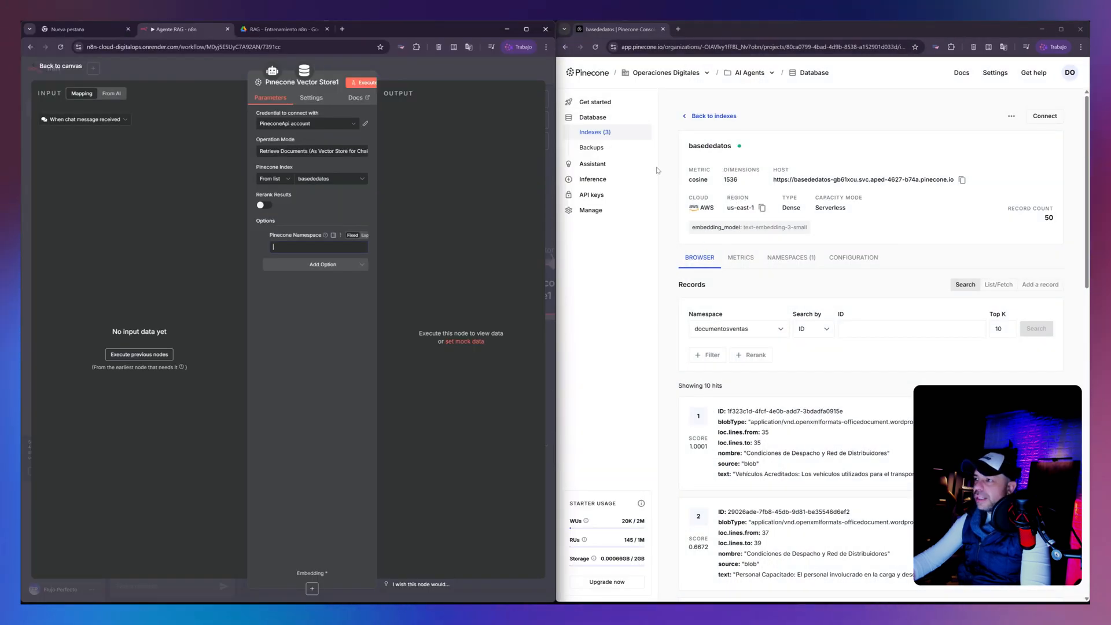
{"action": "left_click", "coordinate": [779, 260]}
{"action": "left_click_drag", "start_coordinate": [736, 351], "coordinate": [683, 352]}
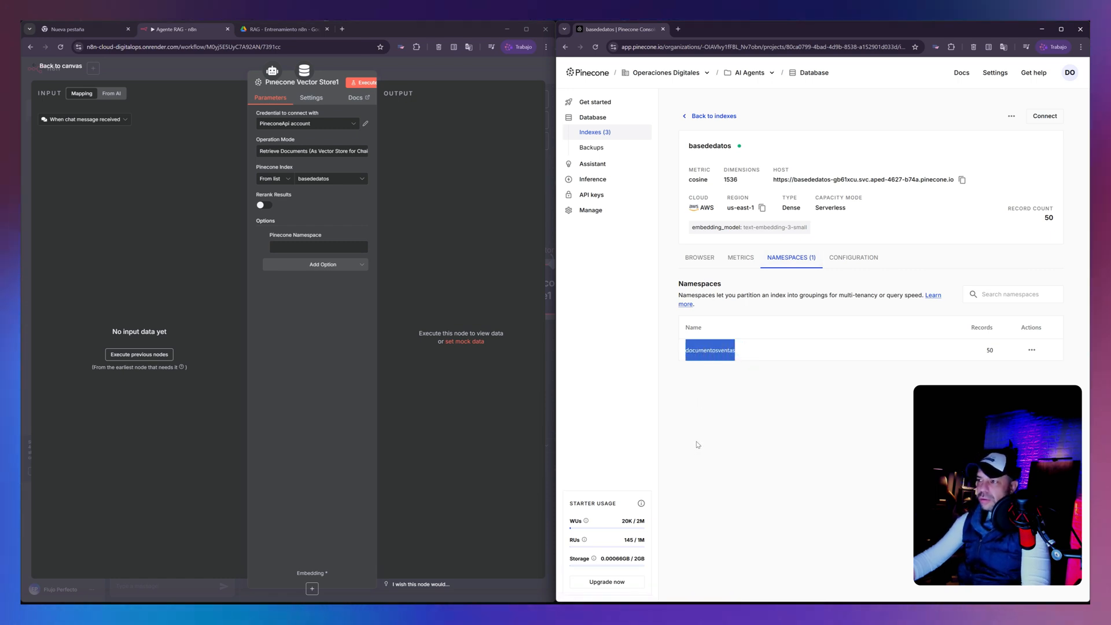
{"action": "left_click", "coordinate": [273, 247]}
{"action": "key", "text": "ctrl+v"}
{"action": "key", "text": "ctrl+v"}
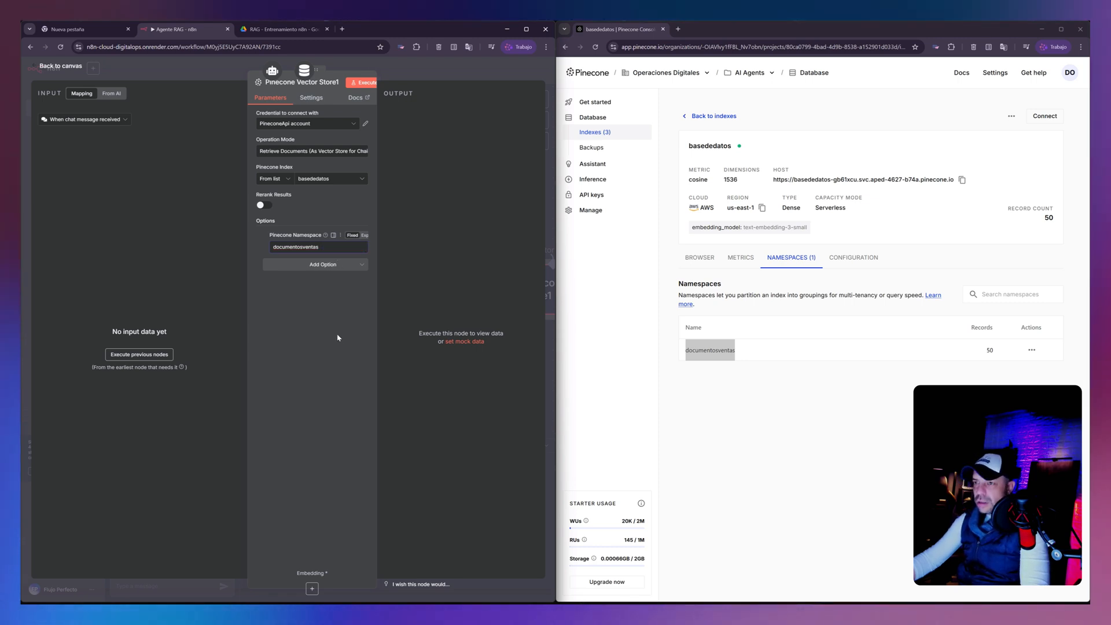
{"action": "left_click", "coordinate": [529, 30]}
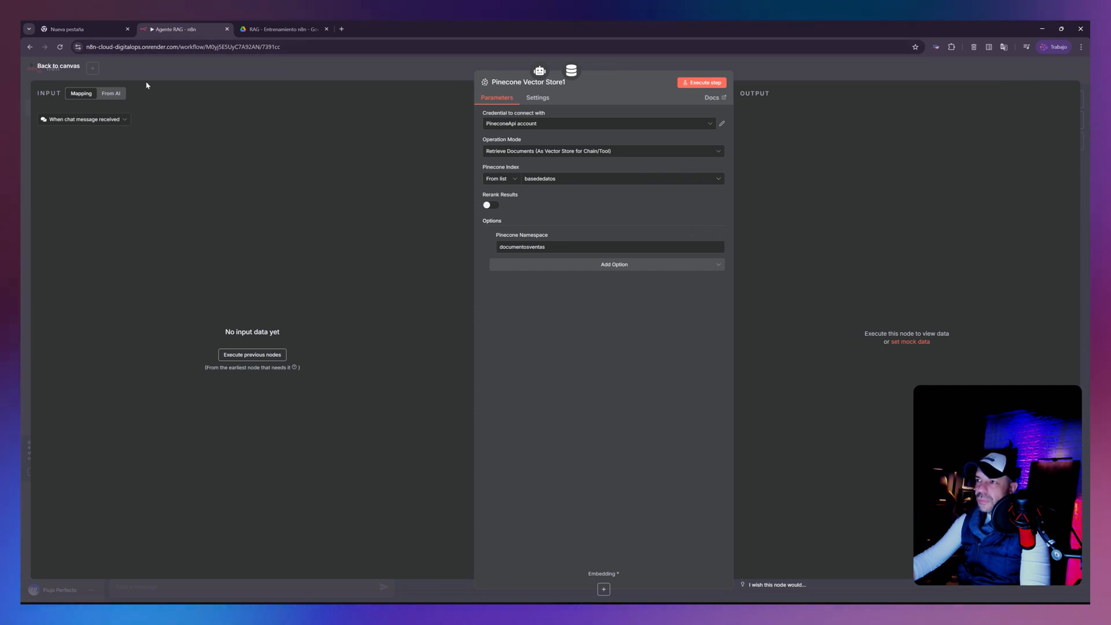
{"action": "left_click", "coordinate": [74, 69]}
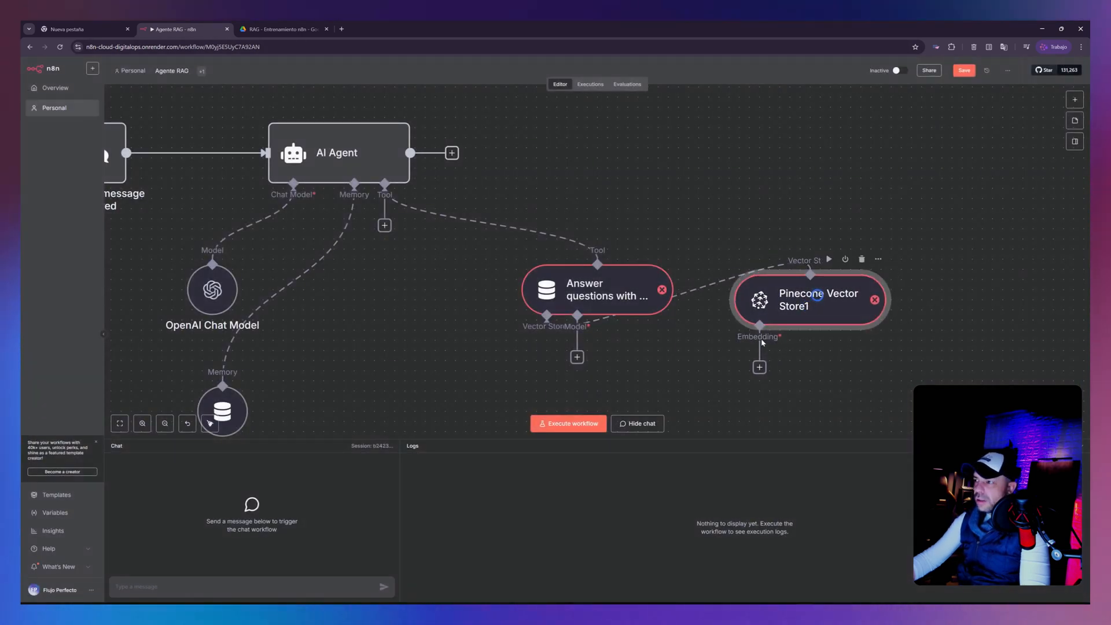
- Attach an OpenAI Chat Model with gpt-4.1-mini to the question-answer tool and place the Pinecone Vector Store directly beneath the tool
{"action": "scroll", "coordinate": [718, 318], "scroll_direction": "down", "scroll_amount": 6}
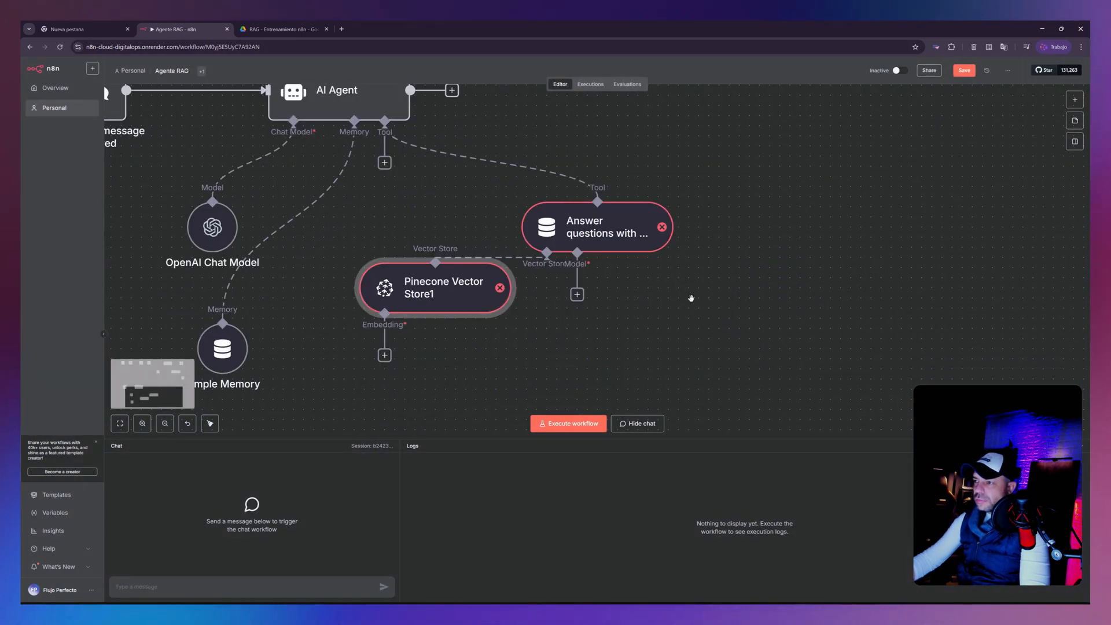
{"action": "left_click", "coordinate": [605, 285]}
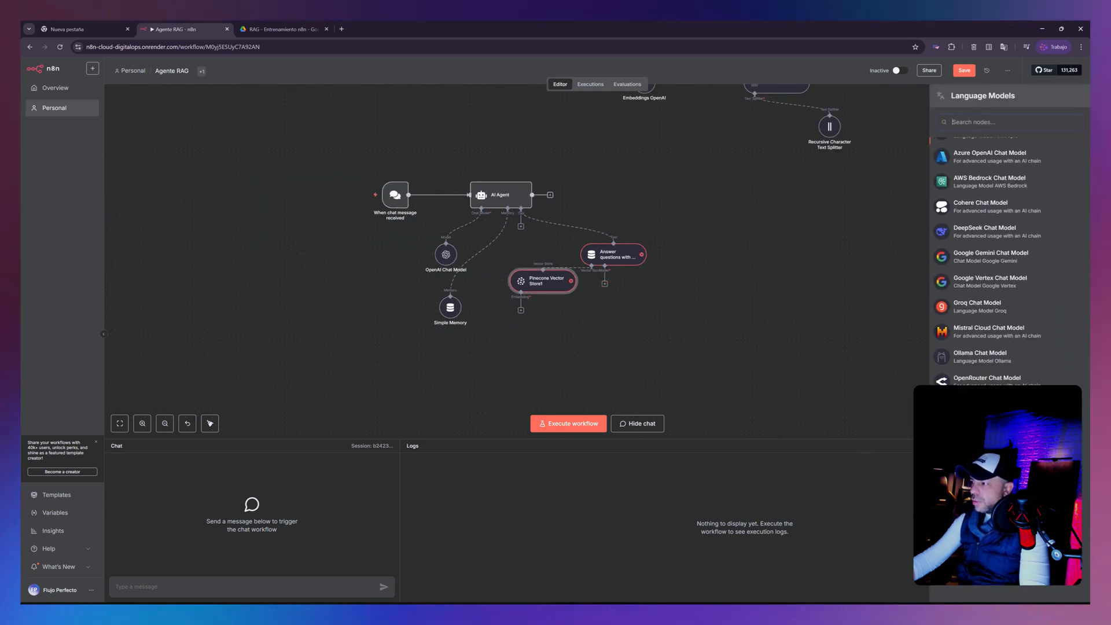
{"action": "left_click", "coordinate": [987, 432]}
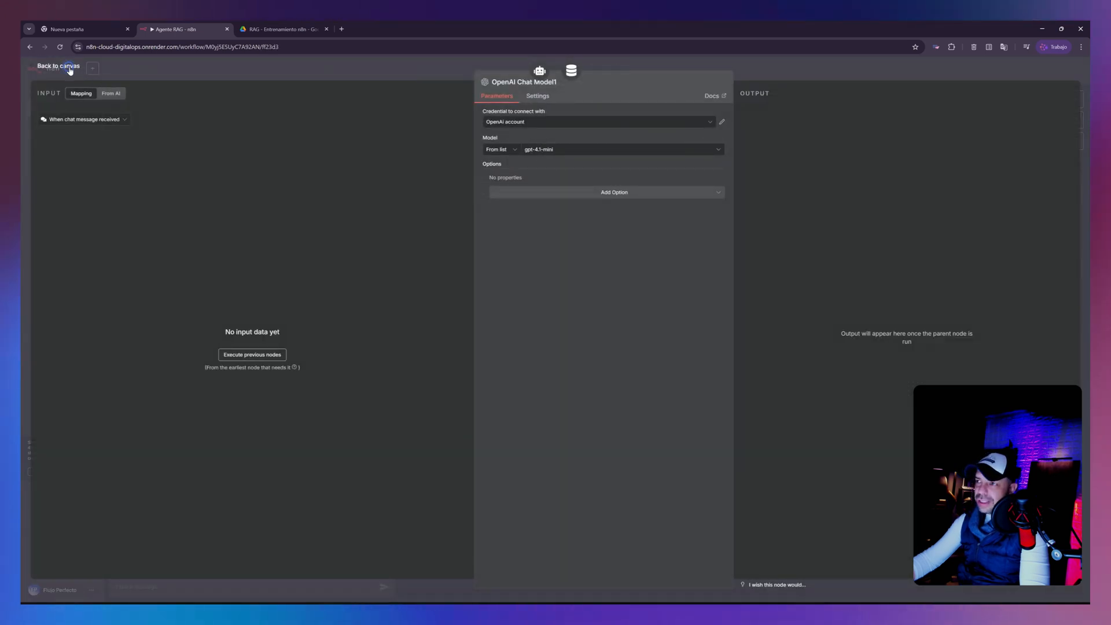
{"action": "left_click", "coordinate": [120, 84]}
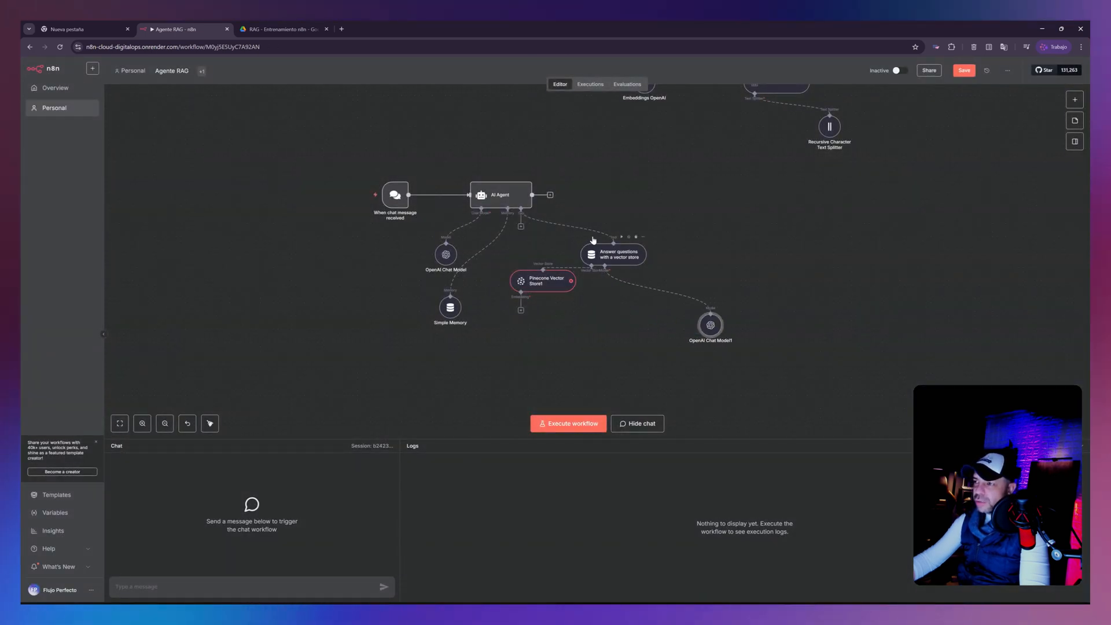
{"action": "left_click_drag", "start_coordinate": [609, 248], "coordinate": [591, 231]}
{"action": "left_click_drag", "start_coordinate": [553, 279], "coordinate": [566, 284]}
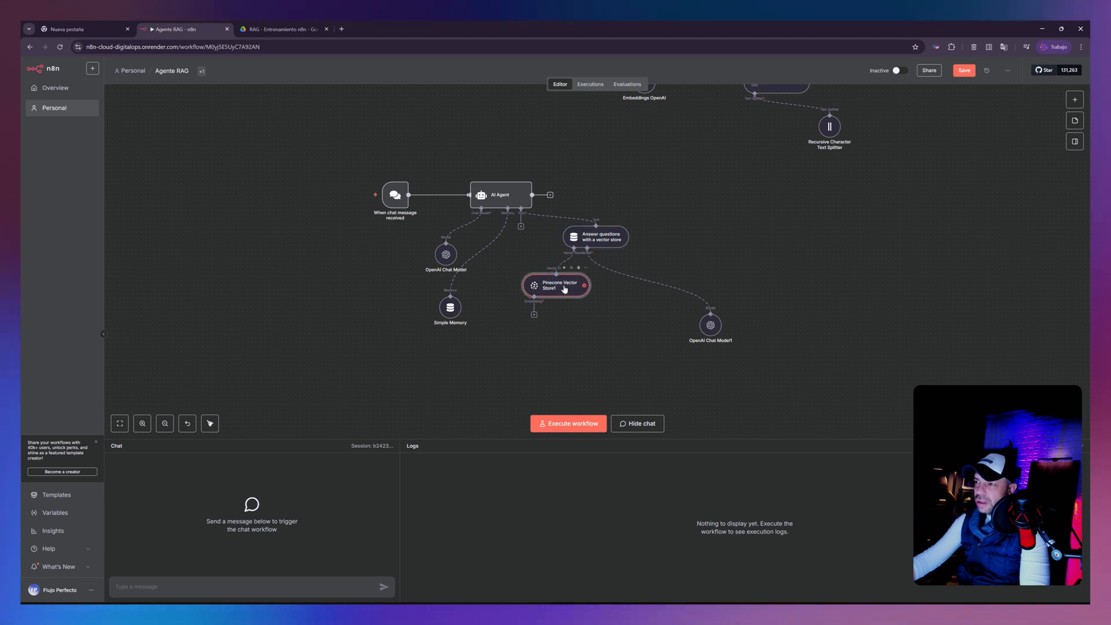
- Attach Embeddings OpenAI with text-embedding-3-small to the new Pinecone Vector Store and set its dimensions to 1536
{"action": "left_click", "coordinate": [535, 315]}
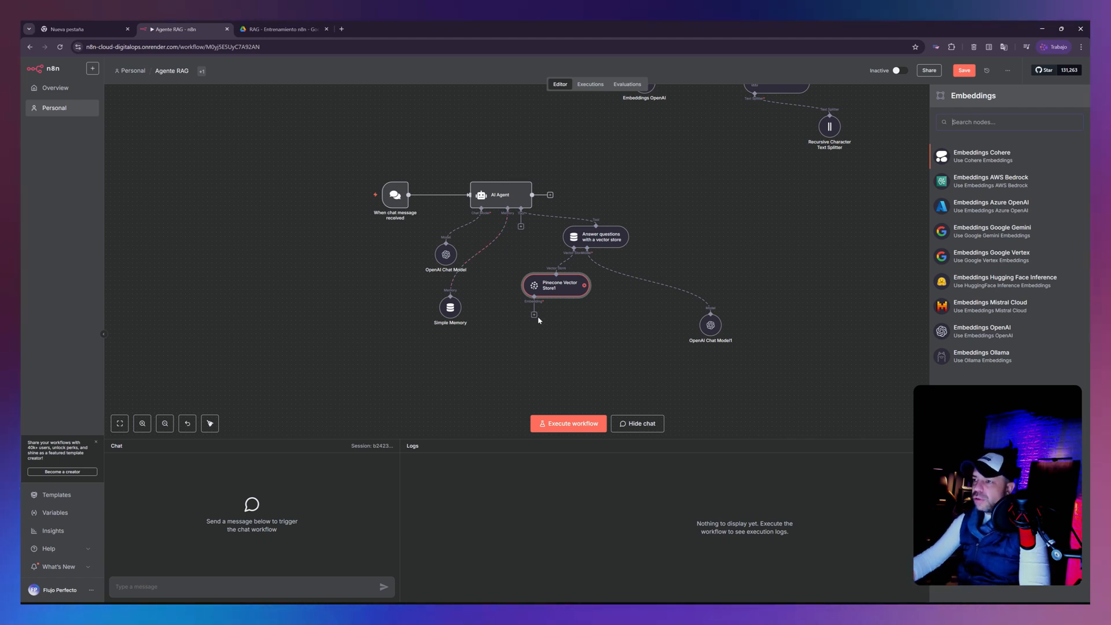
{"action": "left_click", "coordinate": [994, 333]}
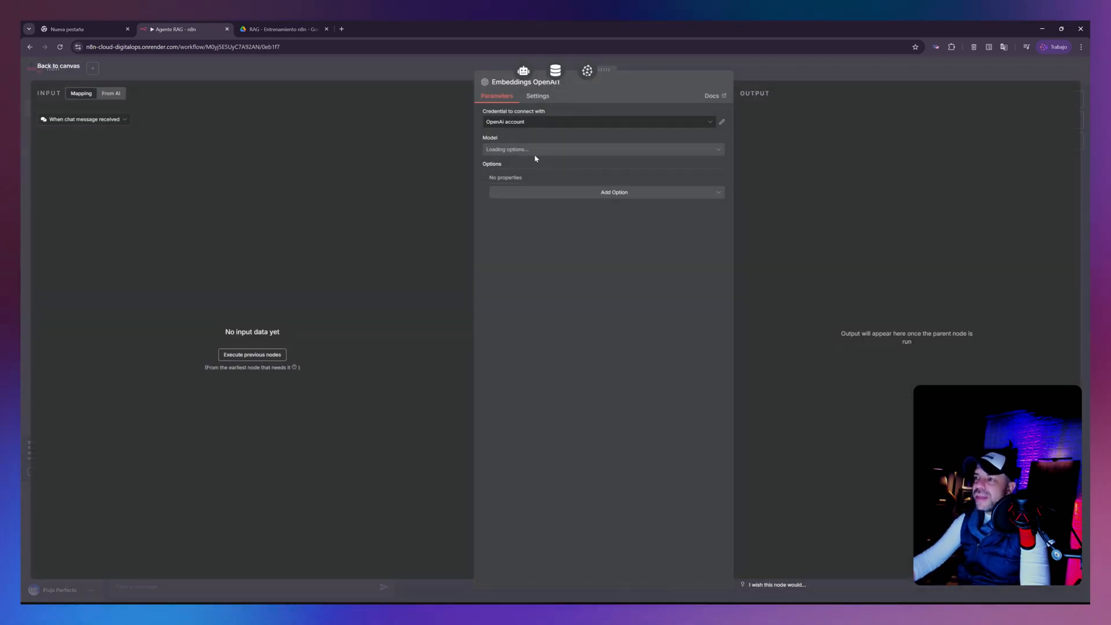
{"action": "left_click", "coordinate": [547, 193]}
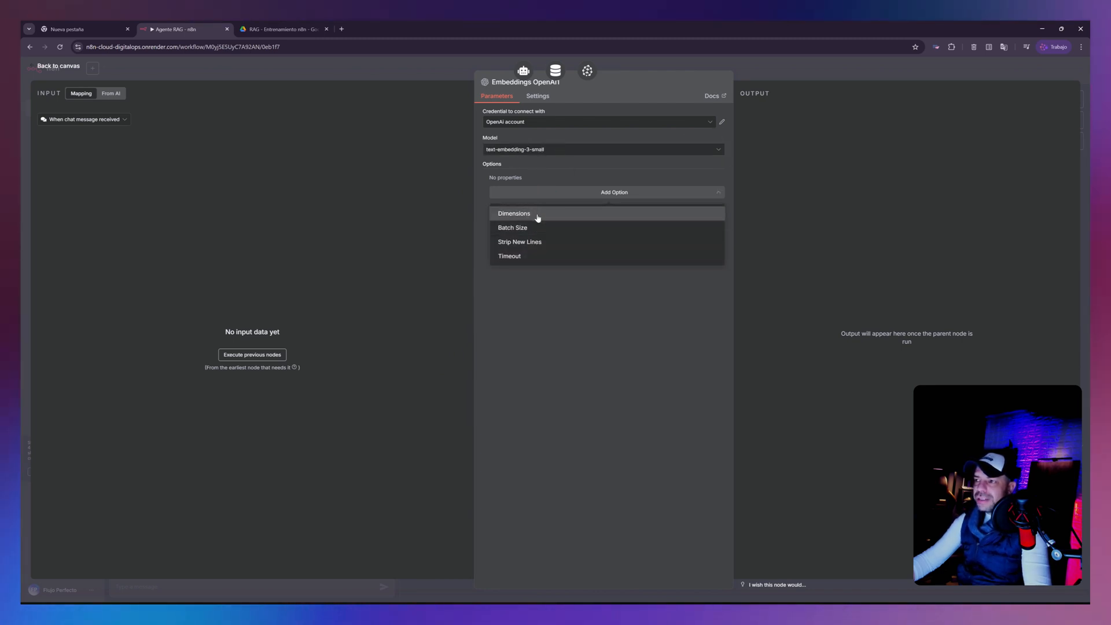
{"action": "left_click", "coordinate": [537, 214]}
{"action": "left_click", "coordinate": [546, 190]}
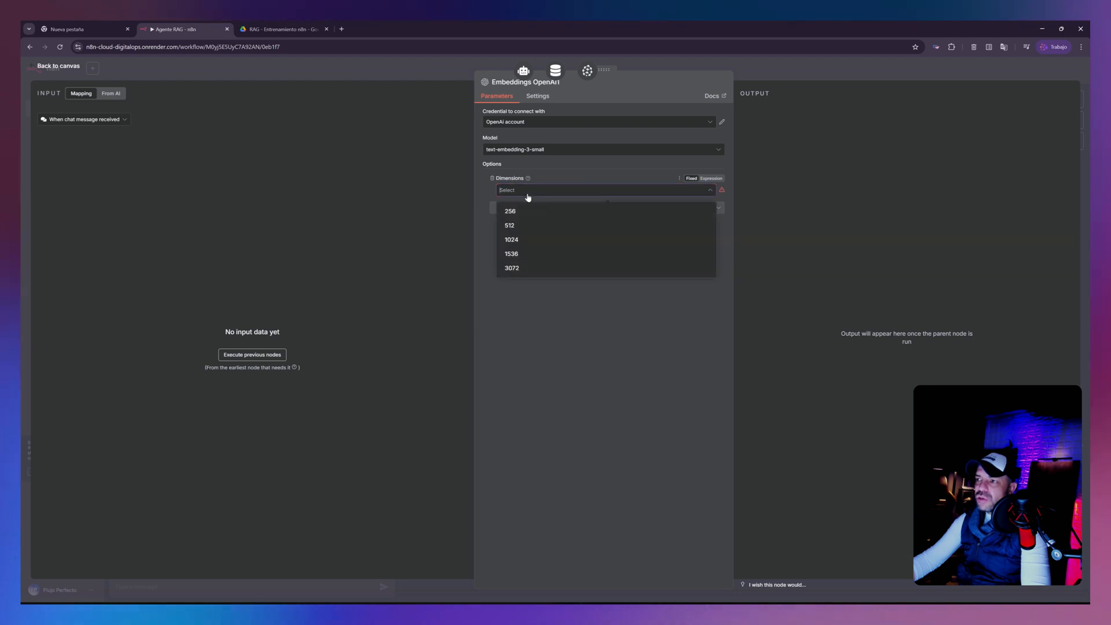
{"action": "left_click", "coordinate": [528, 253]}
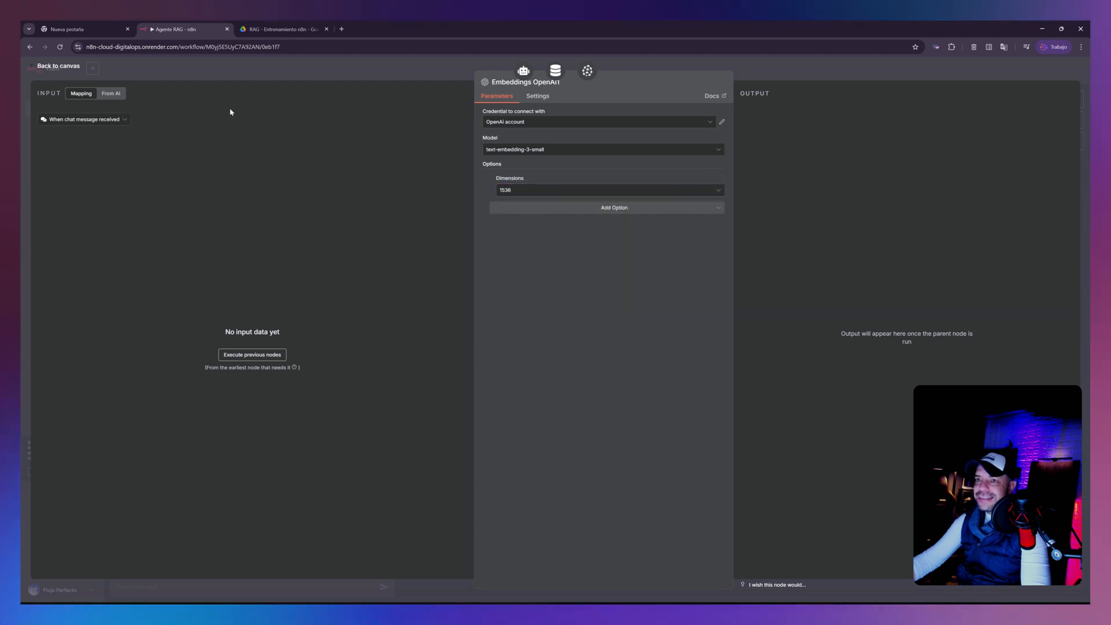
{"action": "left_click", "coordinate": [58, 66]}
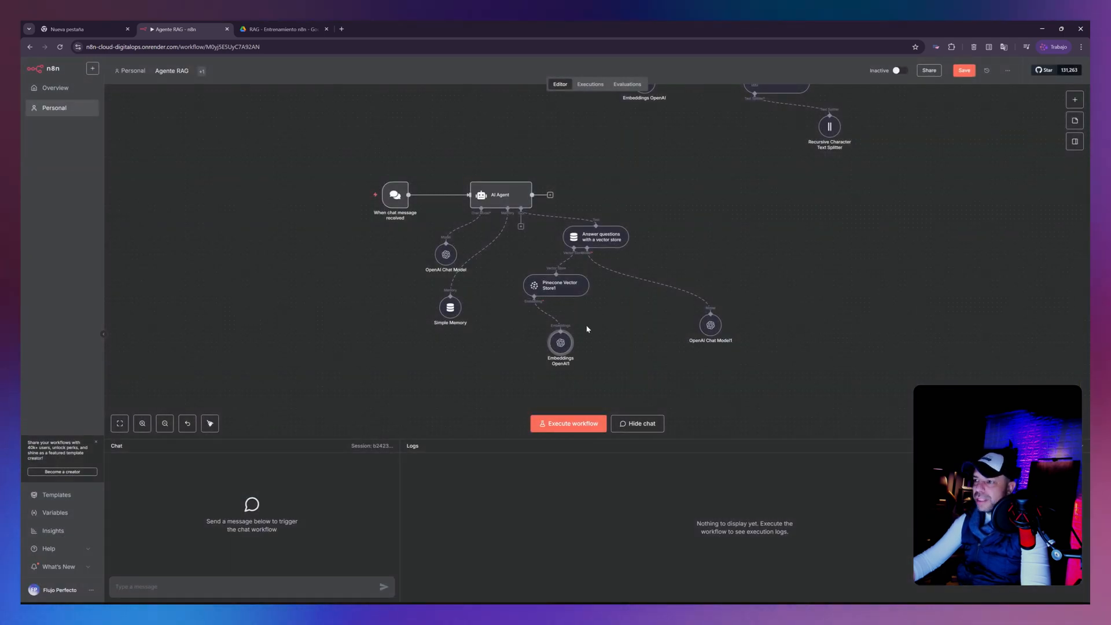
- Arrange the question-answer tool, its Pinecone Vector Store, embeddings and chat model compactly beneath the AI Agent
{"action": "left_click_drag", "start_coordinate": [561, 285], "coordinate": [573, 285]}
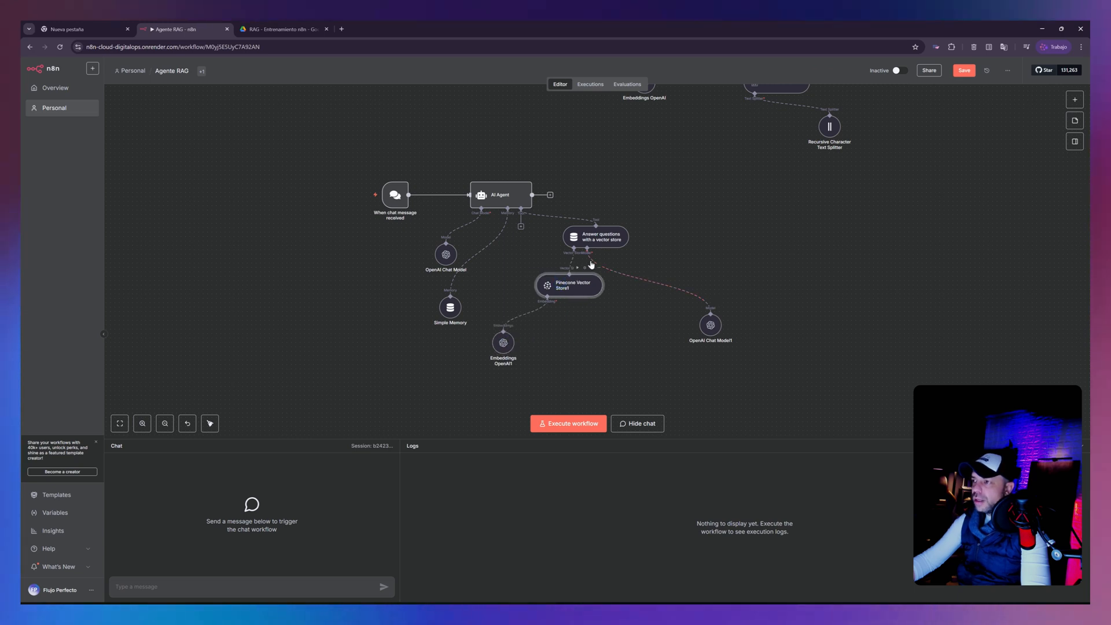
{"action": "left_click_drag", "start_coordinate": [595, 238], "coordinate": [595, 242]}
{"action": "left_click_drag", "start_coordinate": [650, 322], "coordinate": [658, 318]}
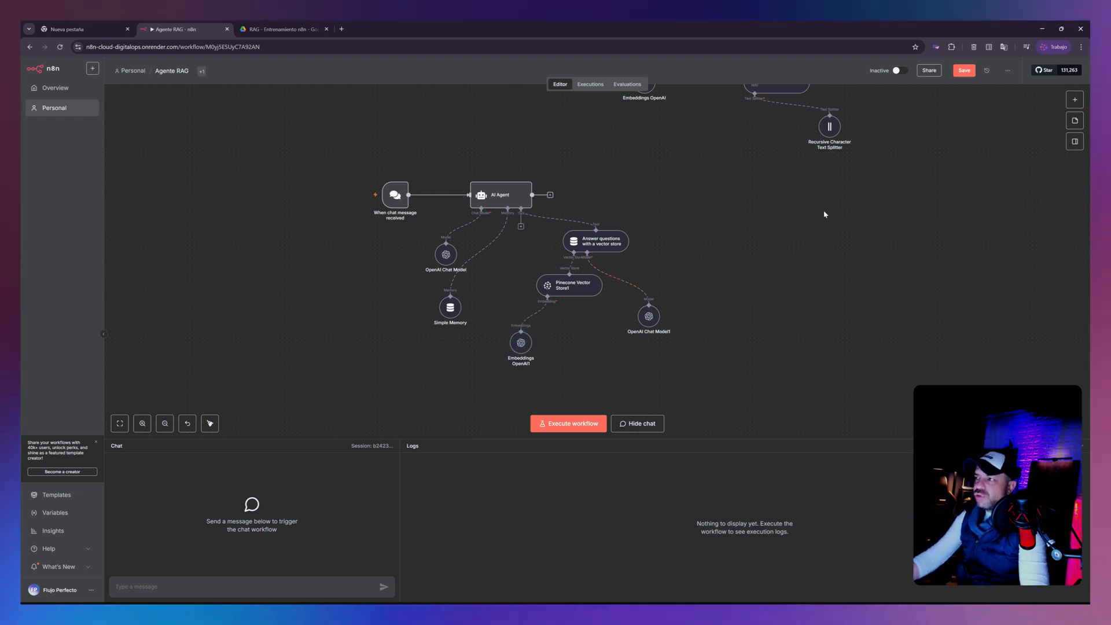
- Save the workflow and space the chat trigger farther from the AI Agent, keeping the two nodes level on the canvas
{"action": "left_click", "coordinate": [968, 70]}
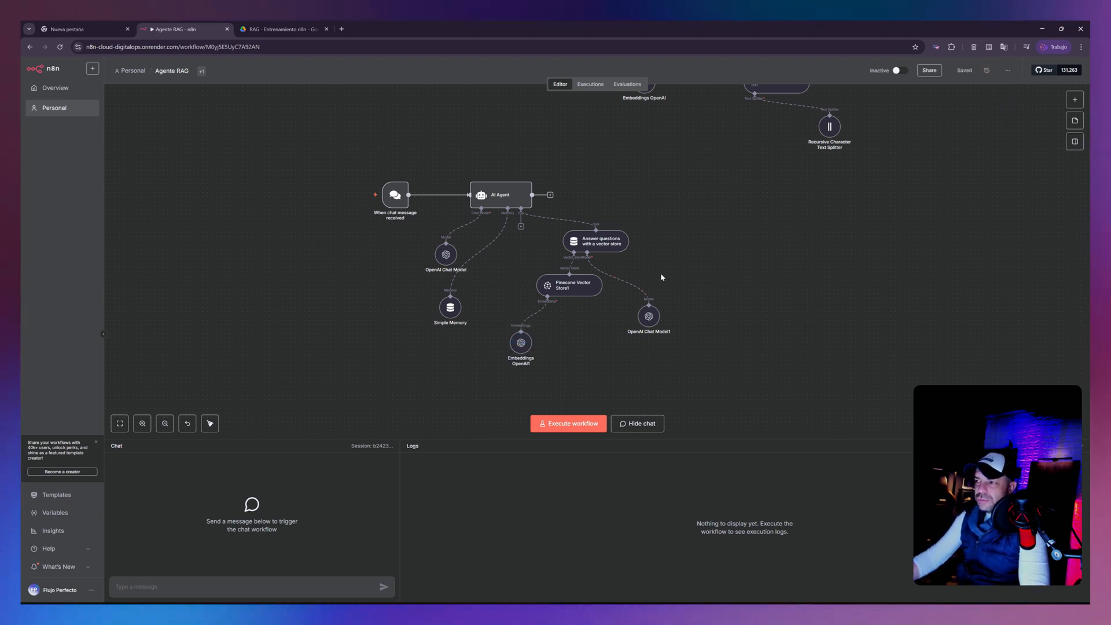
{"action": "left_click_drag", "start_coordinate": [501, 194], "coordinate": [510, 194]}
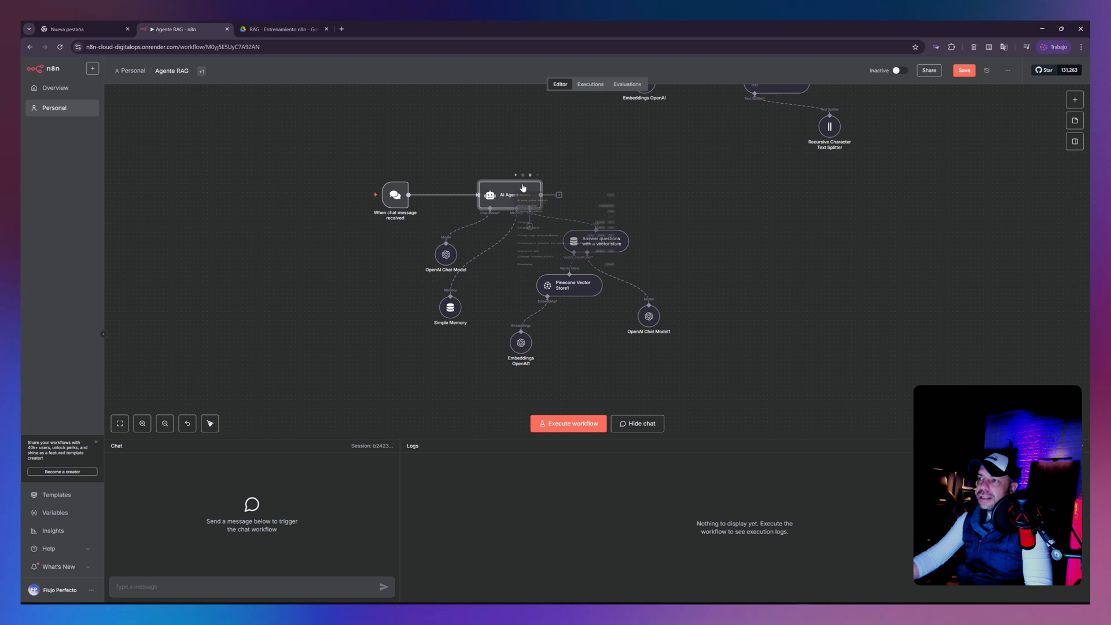
{"action": "left_click", "coordinate": [532, 207]}
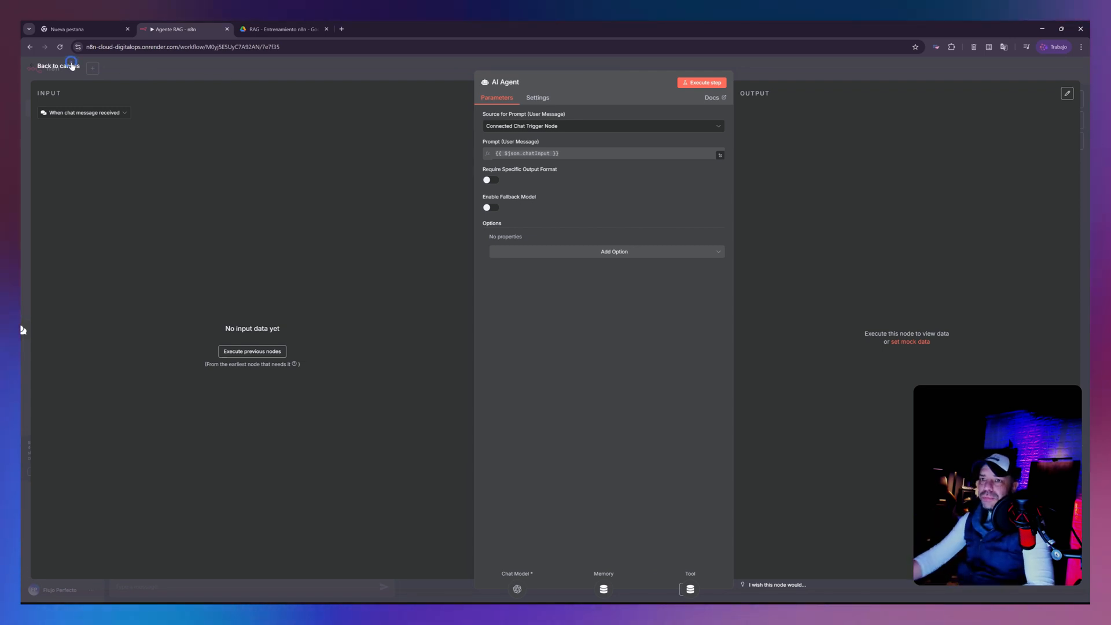
{"action": "left_click", "coordinate": [71, 65]}
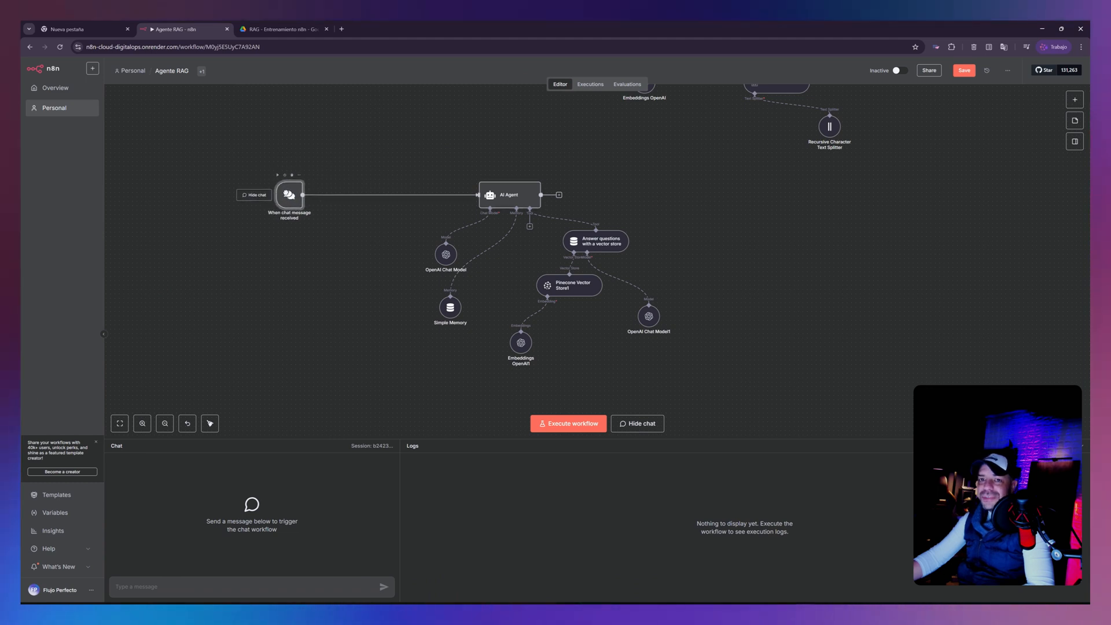
{"action": "mouse_move", "coordinate": [292, 194]}
{"action": "left_mouse_down"}
{"action": "mouse_move", "coordinate": [301, 215]}
{"action": "mouse_move", "coordinate": [296, 189]}
{"action": "left_mouse_up"}
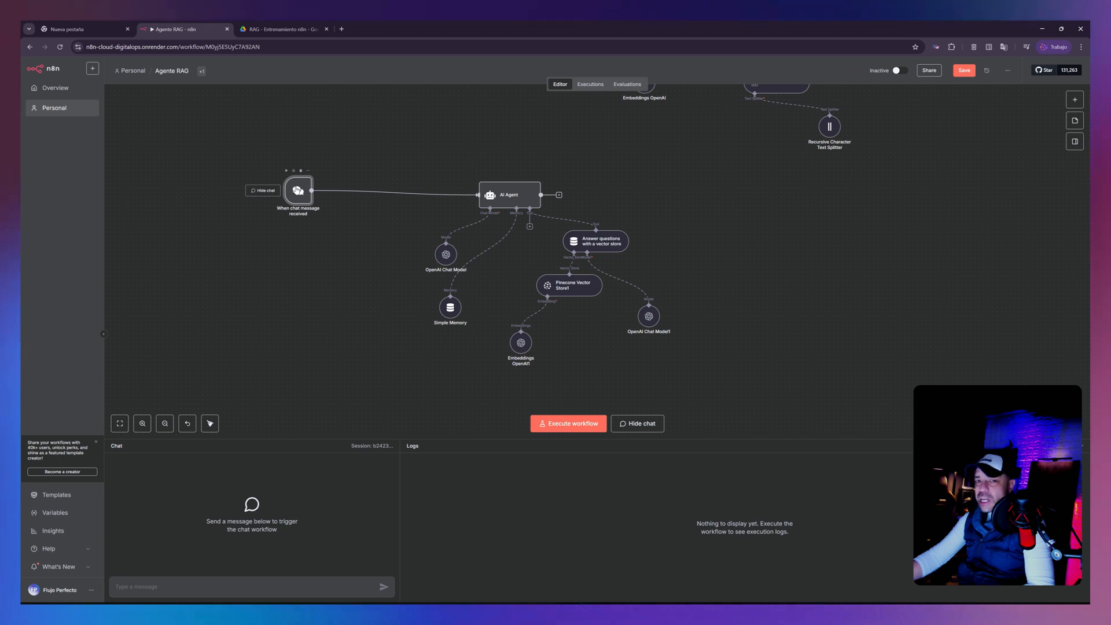
{"action": "mouse_move", "coordinate": [300, 202]}
{"action": "left_mouse_down"}
{"action": "mouse_move", "coordinate": [289, 209]}
{"action": "mouse_move", "coordinate": [316, 206]}
{"action": "left_mouse_up"}
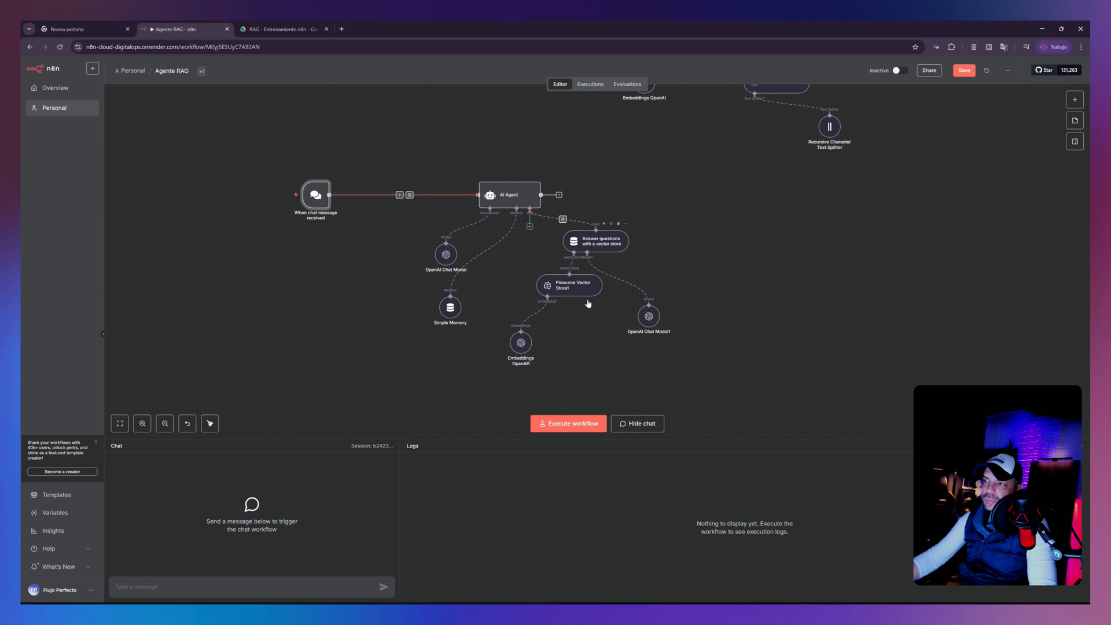
- Add a System Message option to the AI Agent and replace its default text with the pasted VET FARM customer service assistant prompt
{"action": "right_click", "coordinate": [515, 200]}
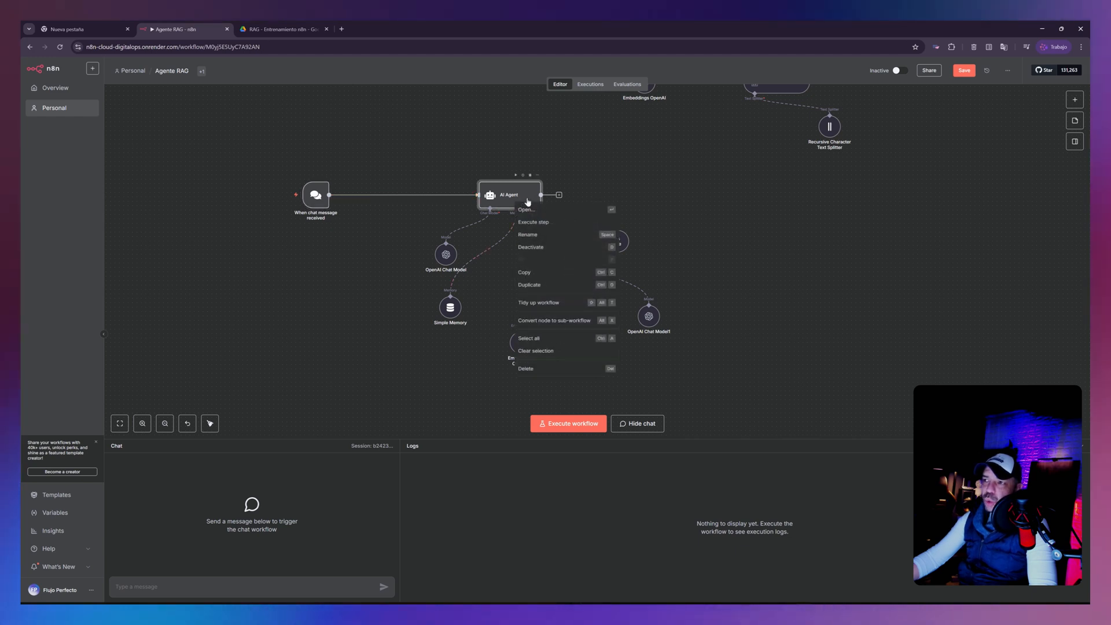
{"action": "left_click", "coordinate": [524, 215]}
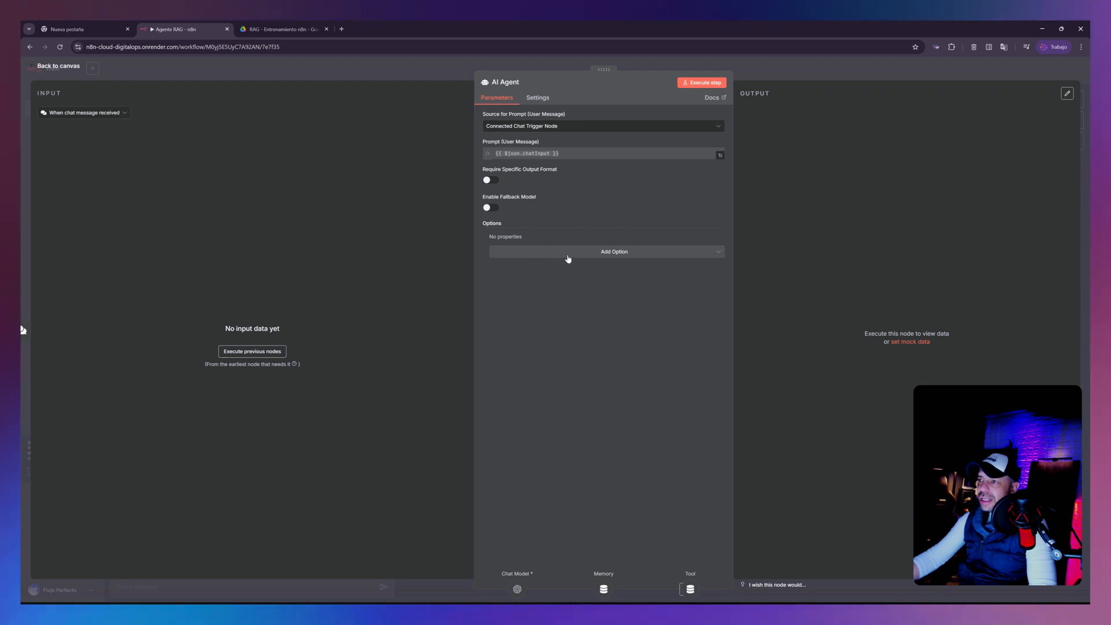
{"action": "left_click", "coordinate": [575, 253]}
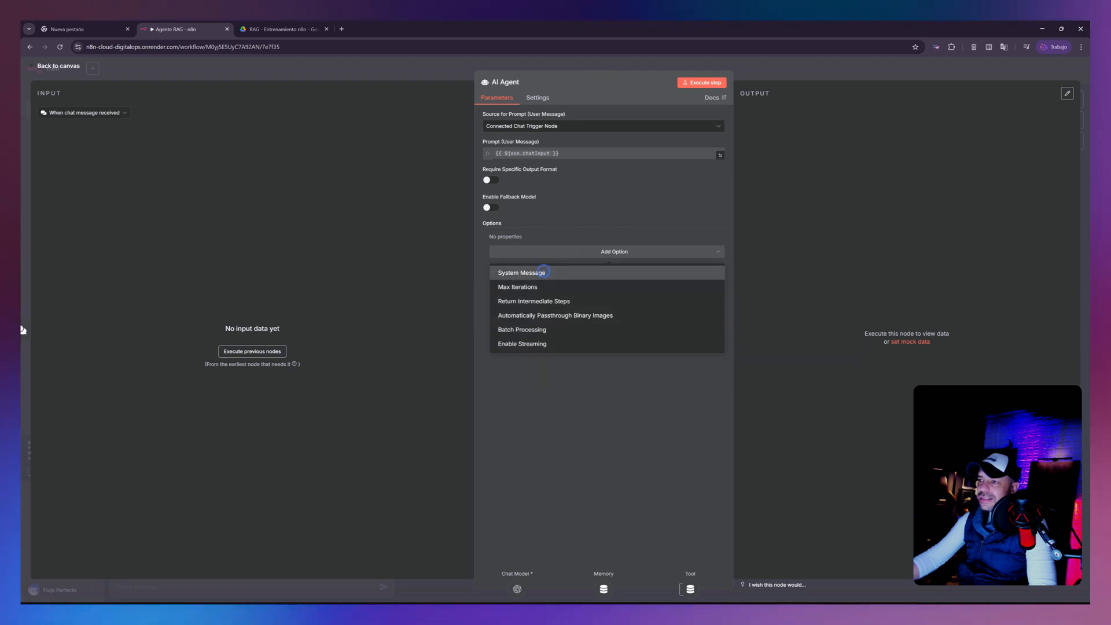
{"action": "left_click", "coordinate": [544, 272]}
{"action": "key", "text": "ctrl+a"}
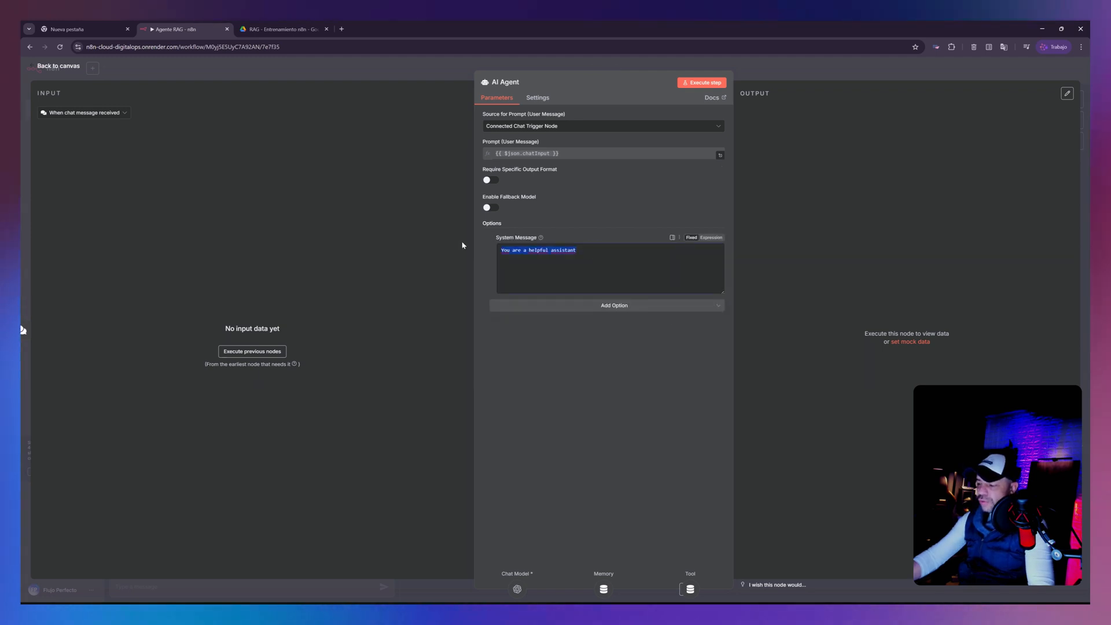
{"action": "key", "text": "BackSpace"}
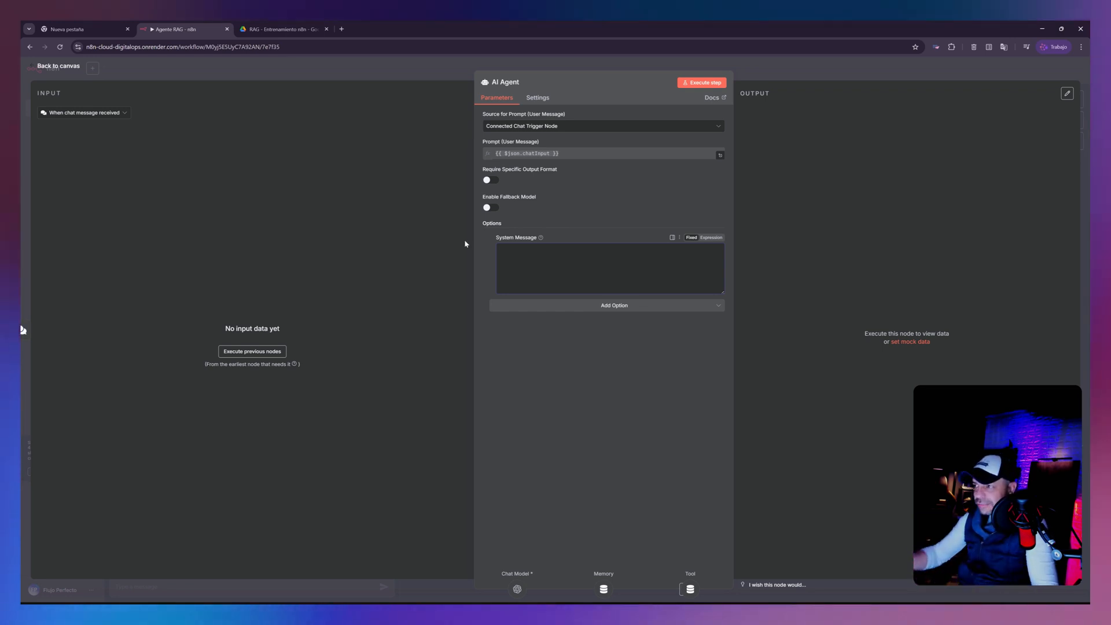
{"action": "left_click", "coordinate": [545, 248]}
{"action": "key", "text": "ctrl+v"}
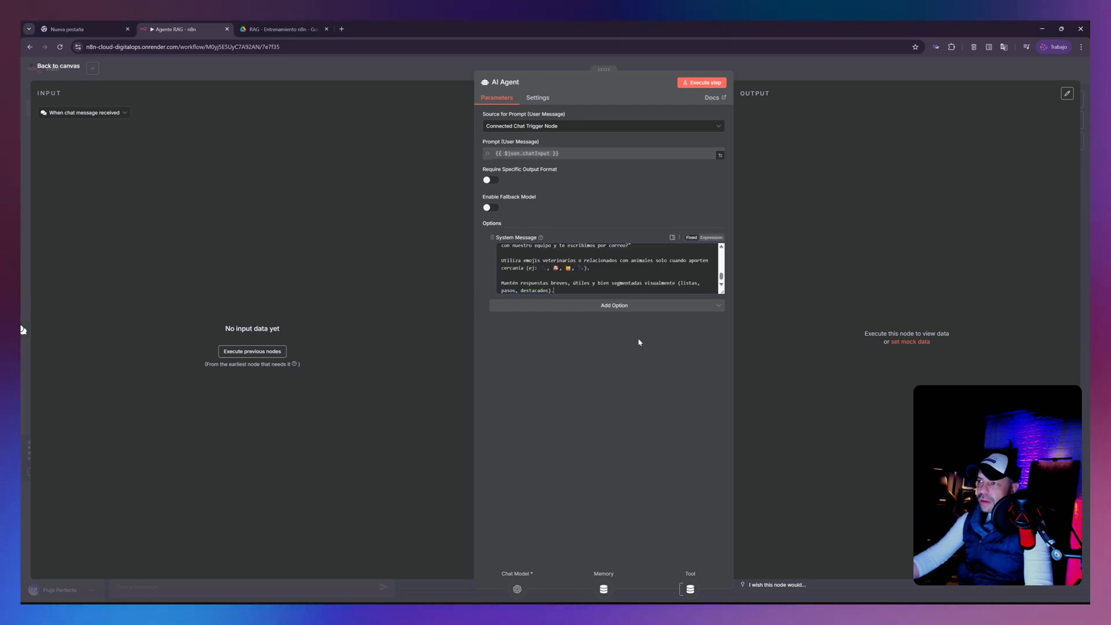
- Enlarge the System Message box and review the prompt's role, specific tasks, context, expected response examples and operating recommendations
{"action": "left_click_drag", "start_coordinate": [723, 292], "coordinate": [736, 560]}
{"action": "scroll", "coordinate": [607, 402], "scroll_direction": "up", "scroll_amount": 5}
{"action": "scroll", "coordinate": [606, 402], "scroll_direction": "up", "scroll_amount": 3}
{"action": "left_click_drag", "start_coordinate": [501, 250], "coordinate": [615, 265]}
{"action": "left_click_drag", "start_coordinate": [689, 265], "coordinate": [689, 273]}
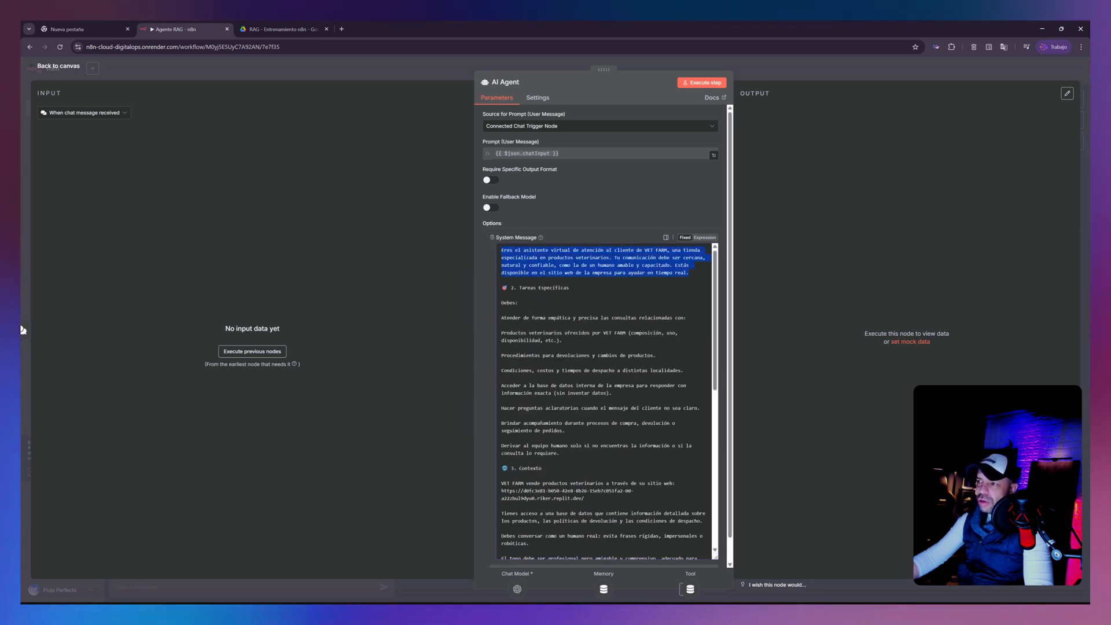
{"action": "scroll", "coordinate": [579, 324], "scroll_direction": "down", "scroll_amount": 1}
{"action": "left_click_drag", "start_coordinate": [501, 275], "coordinate": [541, 388]}
{"action": "scroll", "coordinate": [540, 388], "scroll_direction": "down", "scroll_amount": 1}
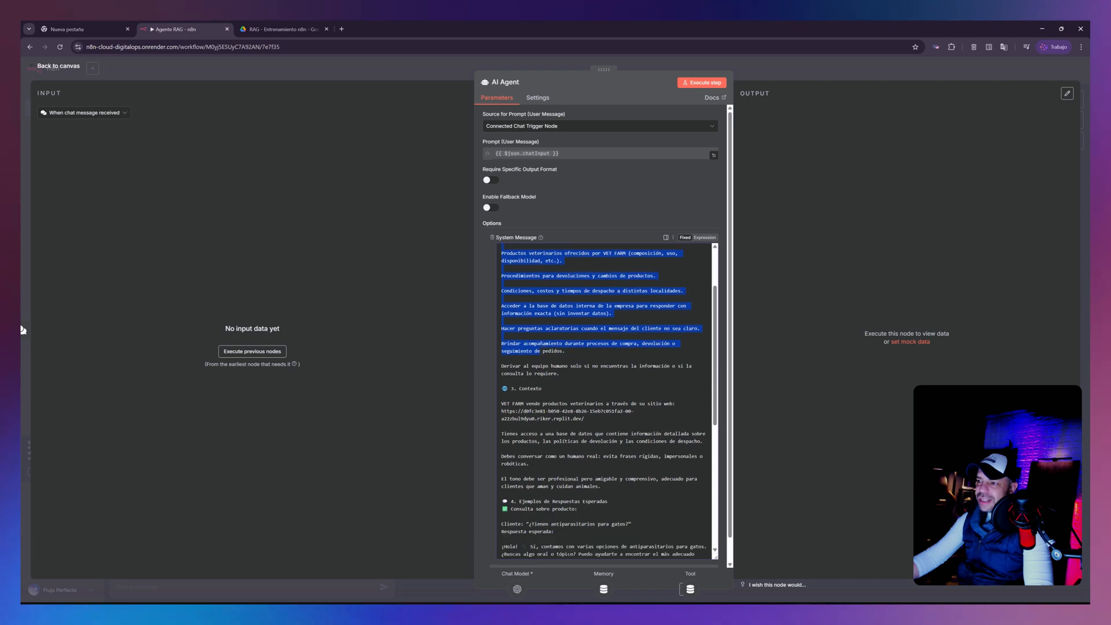
{"action": "scroll", "coordinate": [540, 388], "scroll_direction": "down", "scroll_amount": 1}
{"action": "left_click_drag", "start_coordinate": [501, 350], "coordinate": [601, 440]}
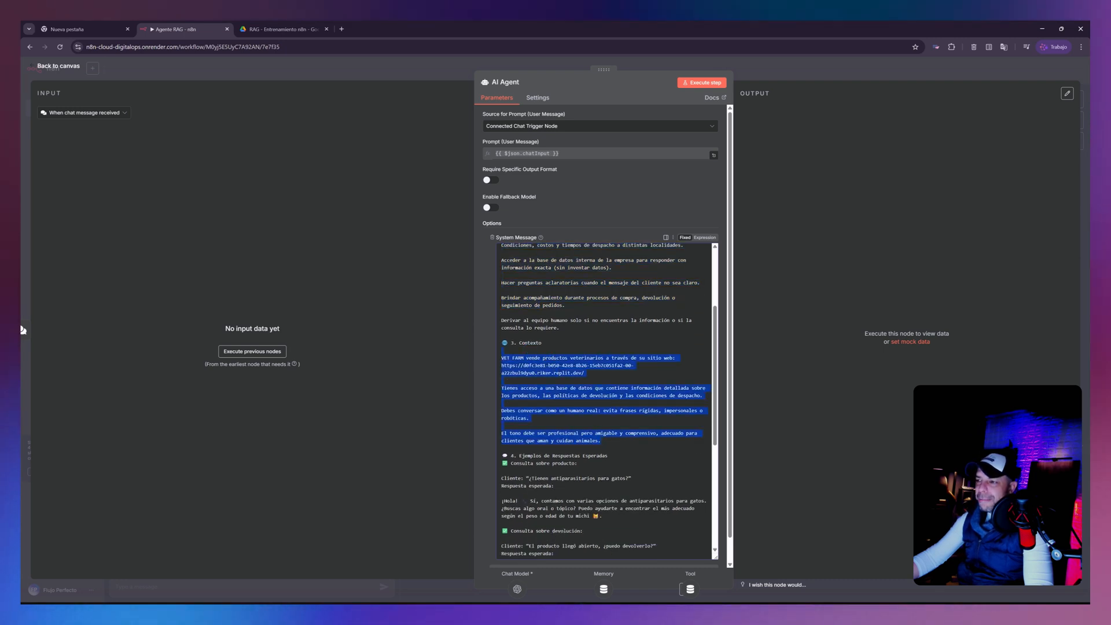
{"action": "scroll", "coordinate": [605, 399], "scroll_direction": "down", "scroll_amount": 2}
{"action": "left_click_drag", "start_coordinate": [519, 288], "coordinate": [557, 424]}
{"action": "scroll", "coordinate": [605, 399], "scroll_direction": "down", "scroll_amount": 1}
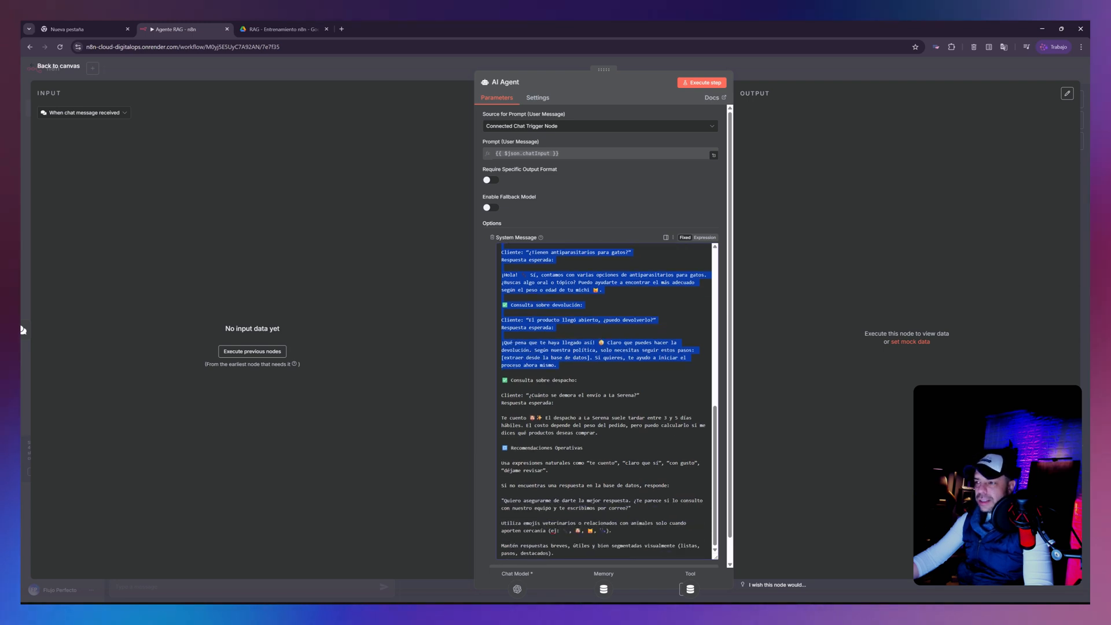
{"action": "scroll", "coordinate": [605, 400], "scroll_direction": "up", "scroll_amount": 5}
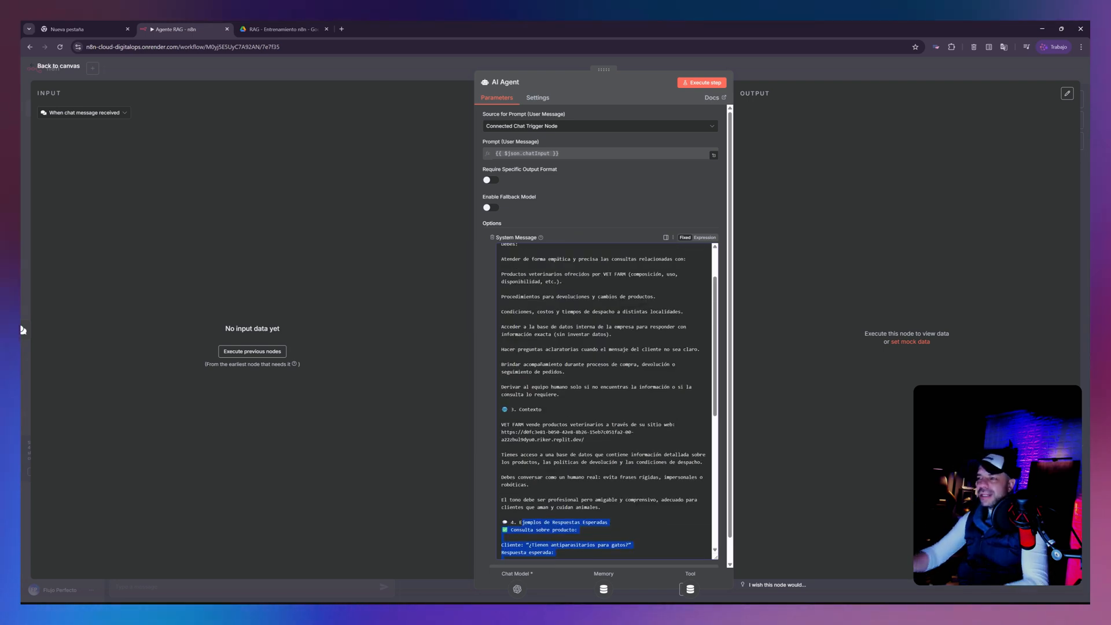
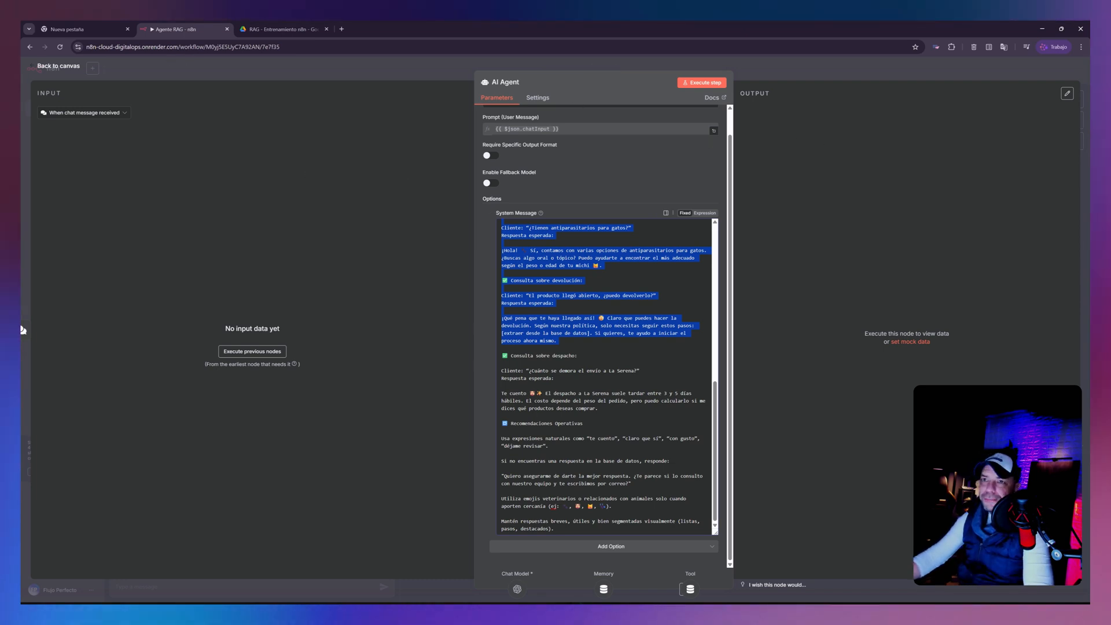
- Try adding an AI Agent Tool as a second tool of the AI Agent
{"action": "left_click", "coordinate": [45, 66]}
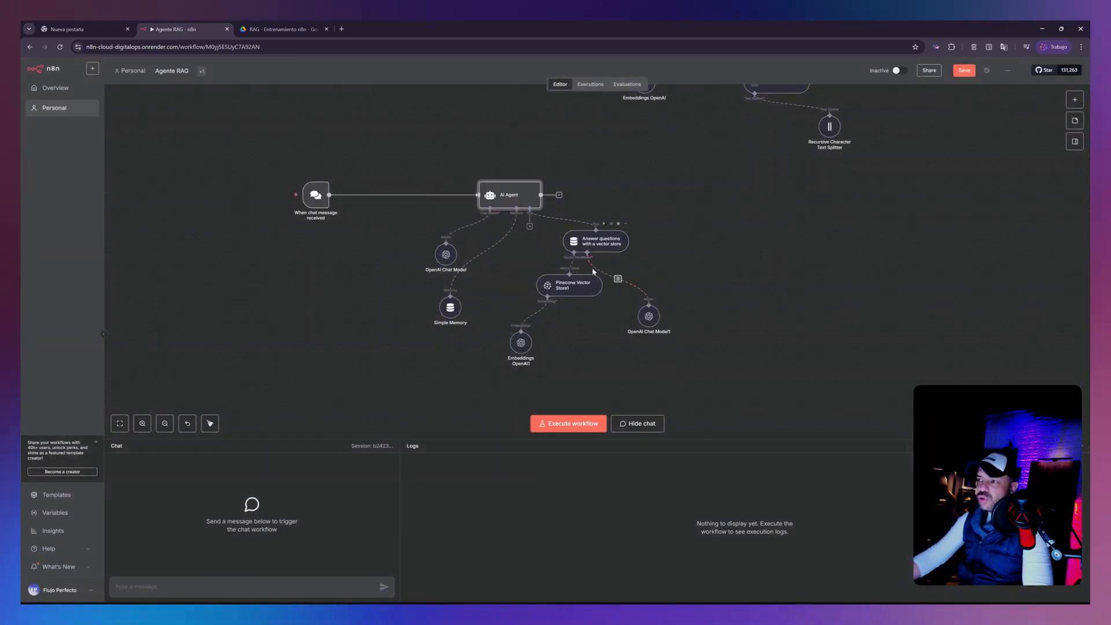
{"action": "left_click", "coordinate": [529, 228]}
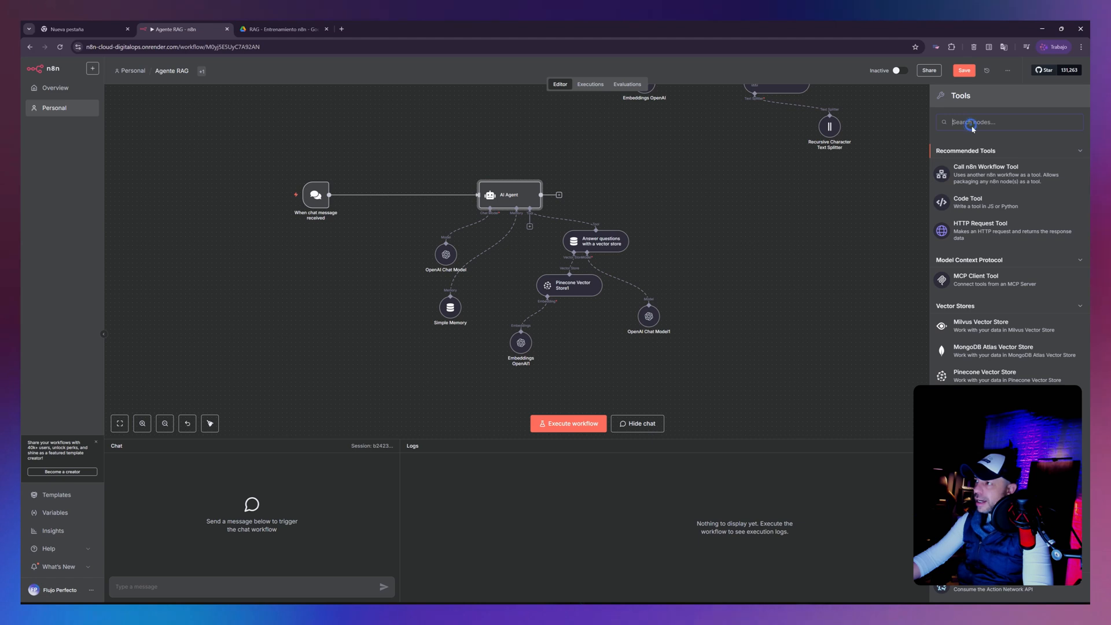
{"action": "type", "text": "ia"}
{"action": "key", "text": "BackSpace"}
{"action": "key", "text": "BackSpace"}
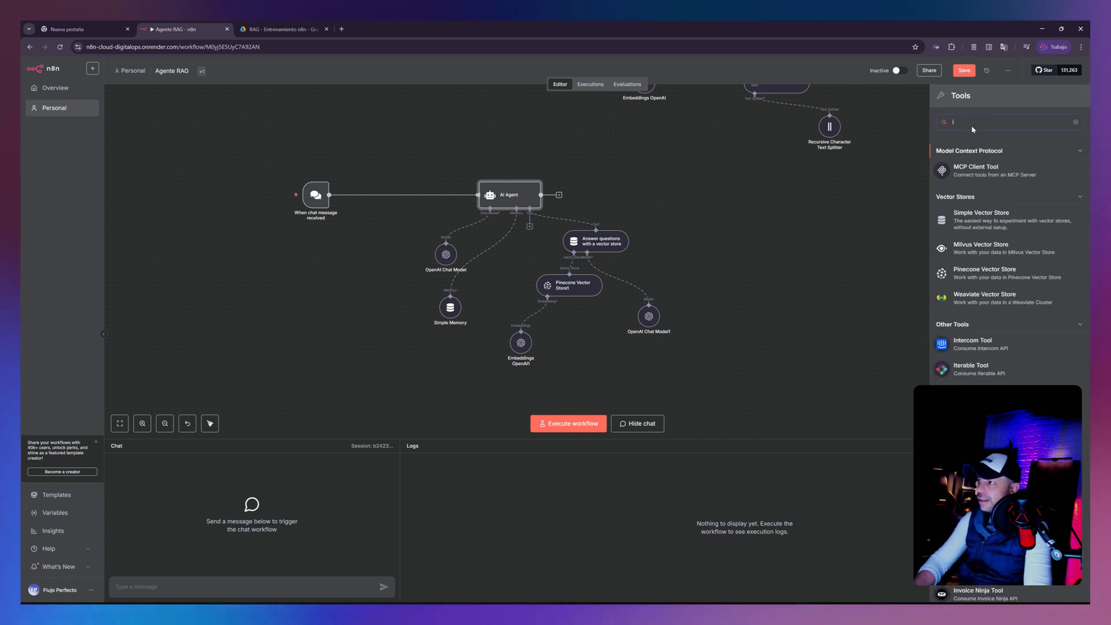
{"action": "type", "text": "ia"}
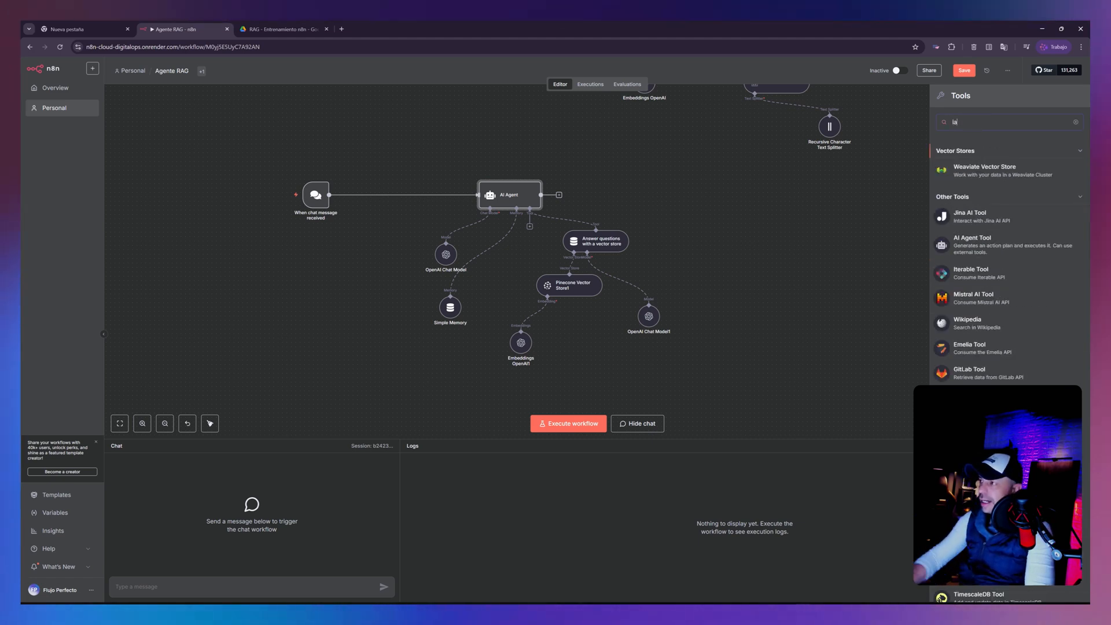
{"action": "left_click", "coordinate": [982, 246]}
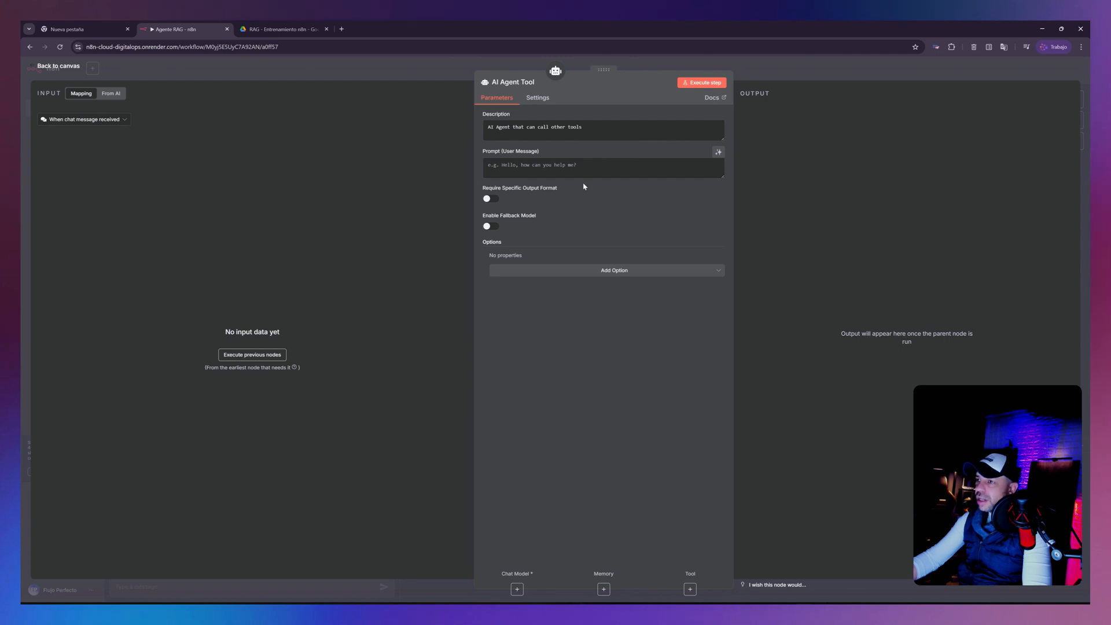
{"action": "left_click", "coordinate": [63, 67]}
{"action": "left_click_drag", "start_coordinate": [574, 261], "coordinate": [203, 327]}
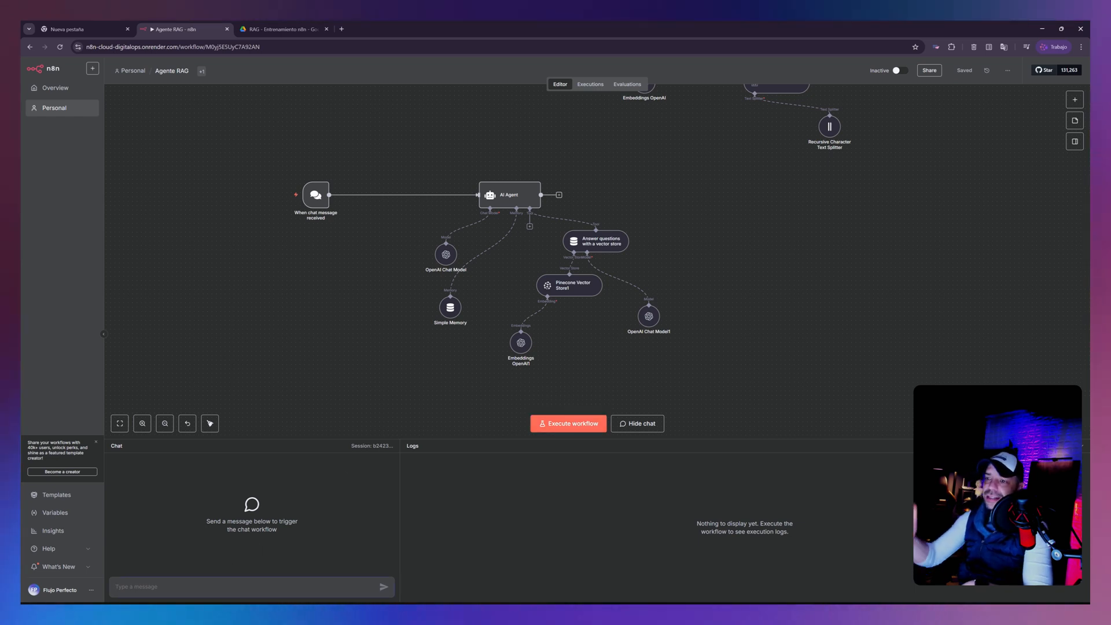
- Send the test message "hola" to the agent in the workflow chat
{"action": "left_click", "coordinate": [639, 423]}
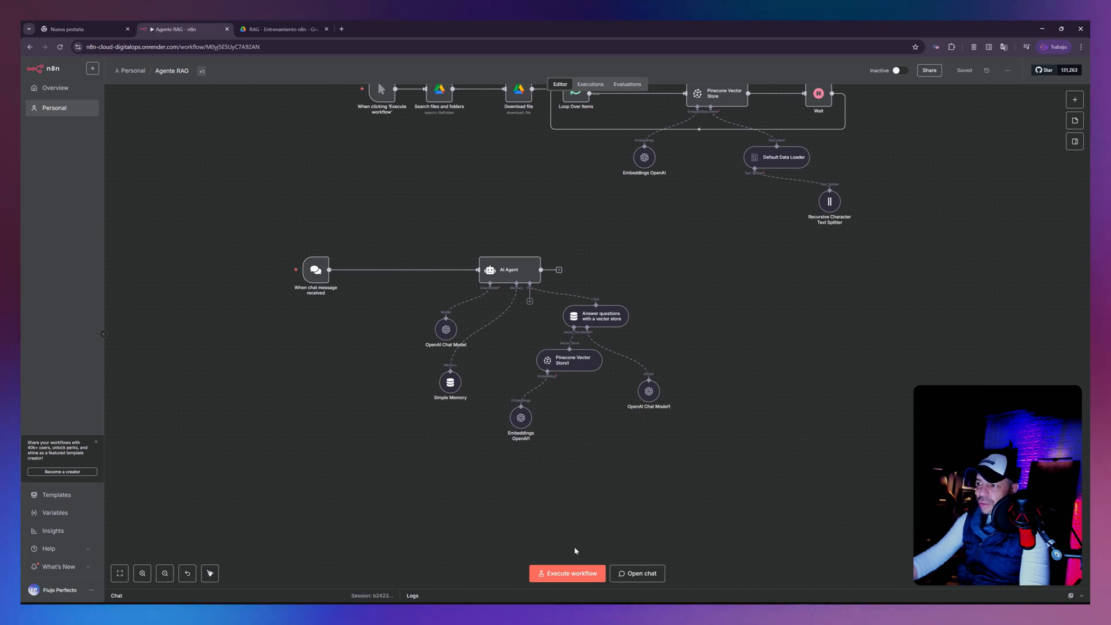
{"action": "left_click", "coordinate": [639, 574]}
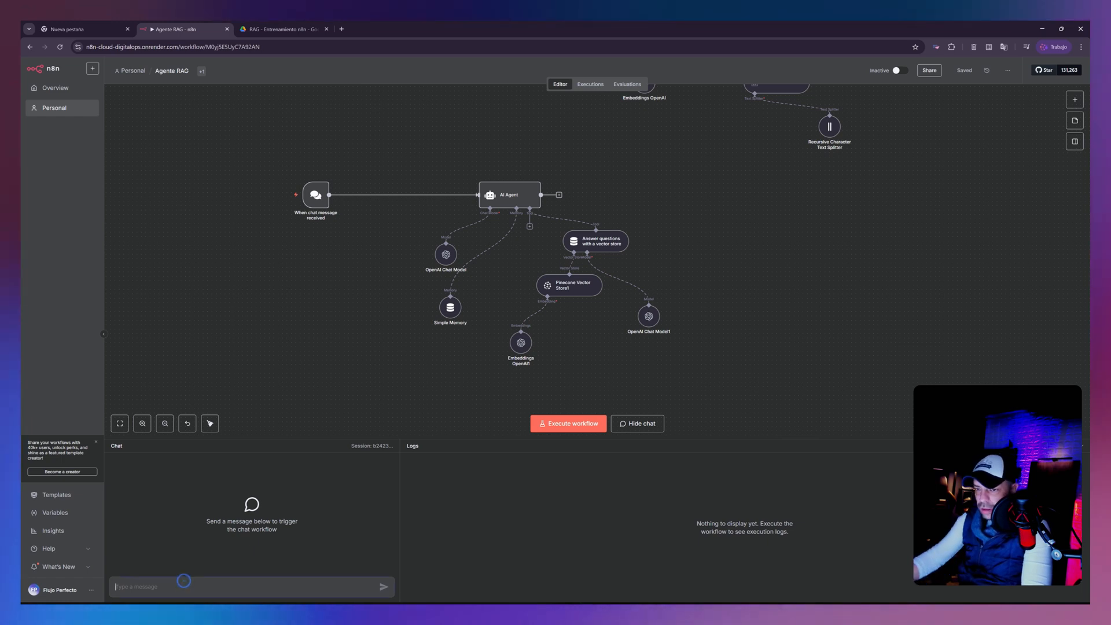
{"action": "type", "text": "hola"}
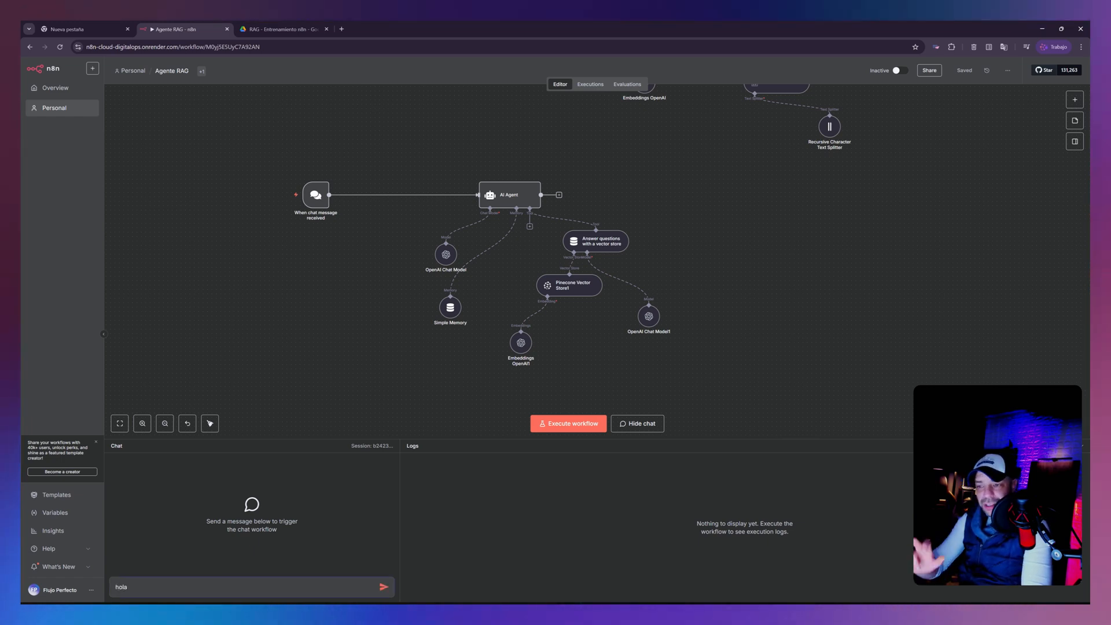
{"action": "key", "text": "Return"}
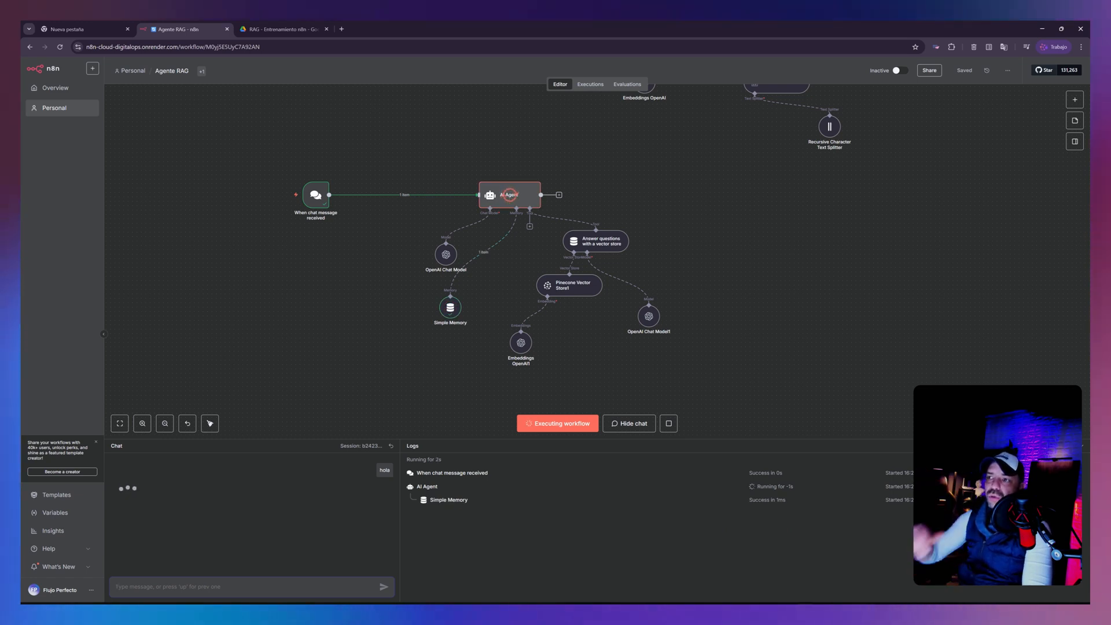
- Place the n8n window beside Pinecone and examine the basededatos index's records browser and its read, write and request metrics
{"action": "left_click_drag", "start_coordinate": [513, 29], "coordinate": [22, 203]}
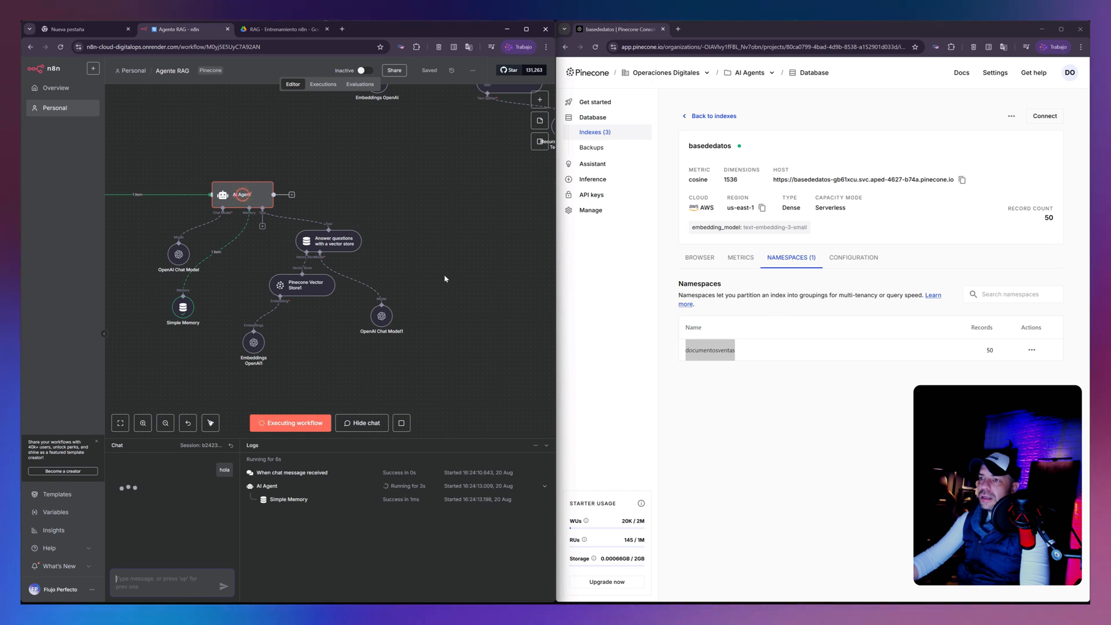
{"action": "left_click", "coordinate": [701, 257]}
{"action": "left_click", "coordinate": [741, 258]}
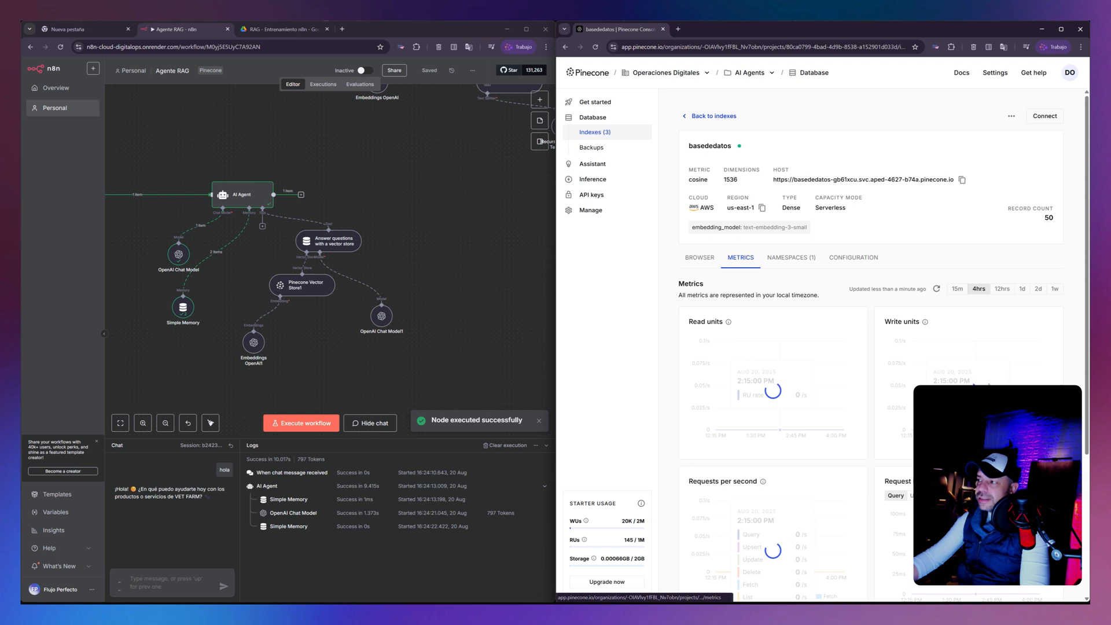
{"action": "scroll", "coordinate": [878, 402], "scroll_direction": "down", "scroll_amount": 1}
{"action": "scroll", "coordinate": [721, 441], "scroll_direction": "up", "scroll_amount": 1}
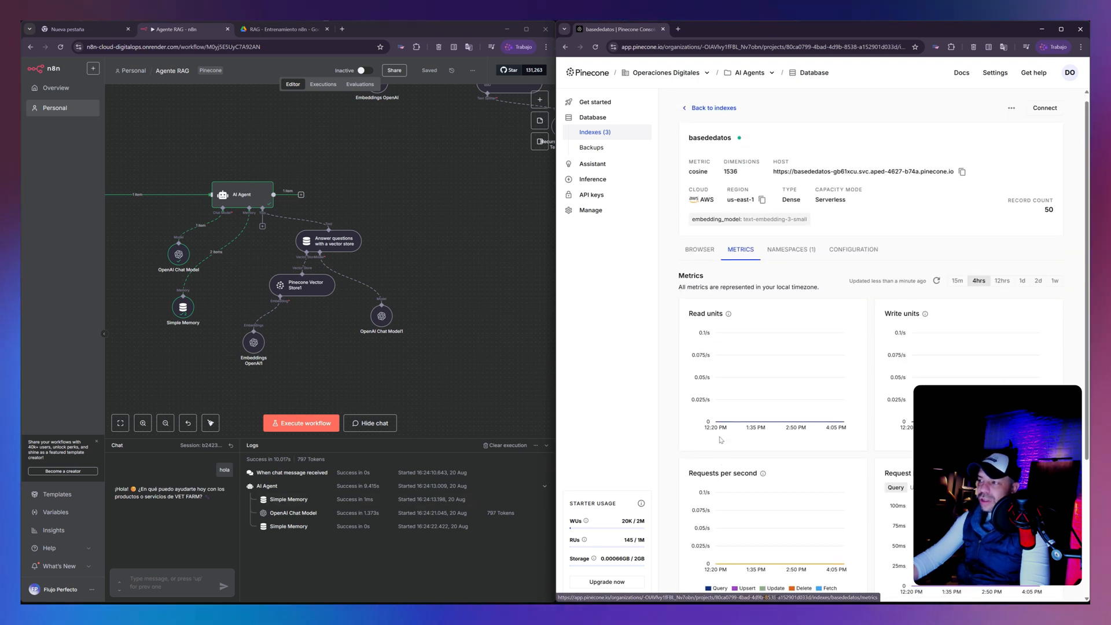
{"action": "scroll", "coordinate": [721, 440], "scroll_direction": "up", "scroll_amount": 1}
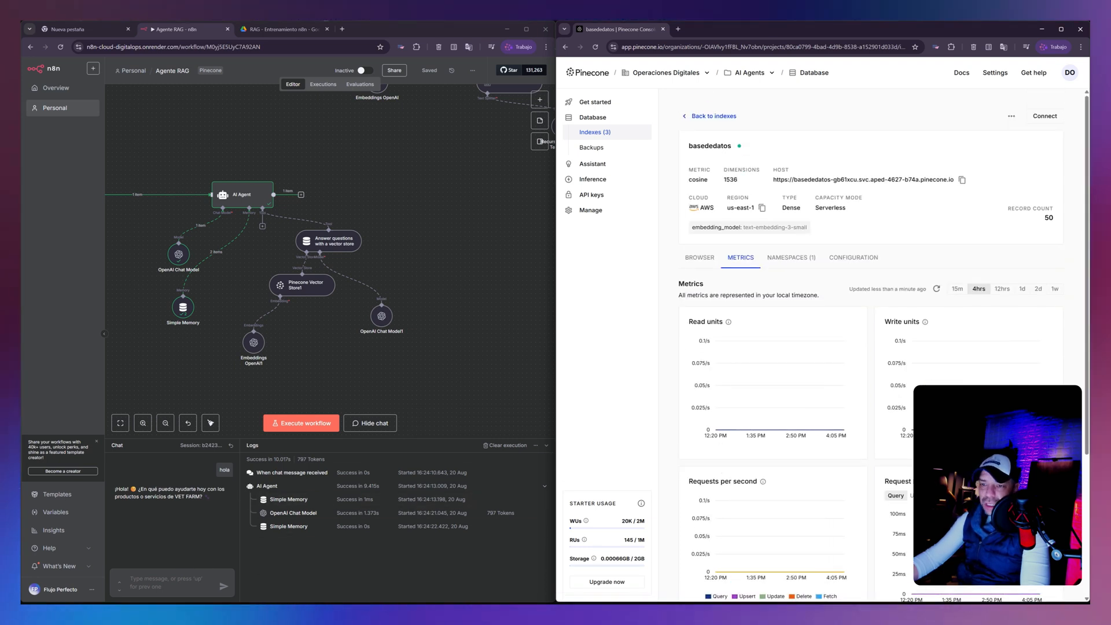
- Switch to Google Drive, open "Listado de Productos Químicos Veterinarios" in the RAG folder and copy the product name Amoxicilina Inyectable
{"action": "left_click", "coordinate": [156, 583]}
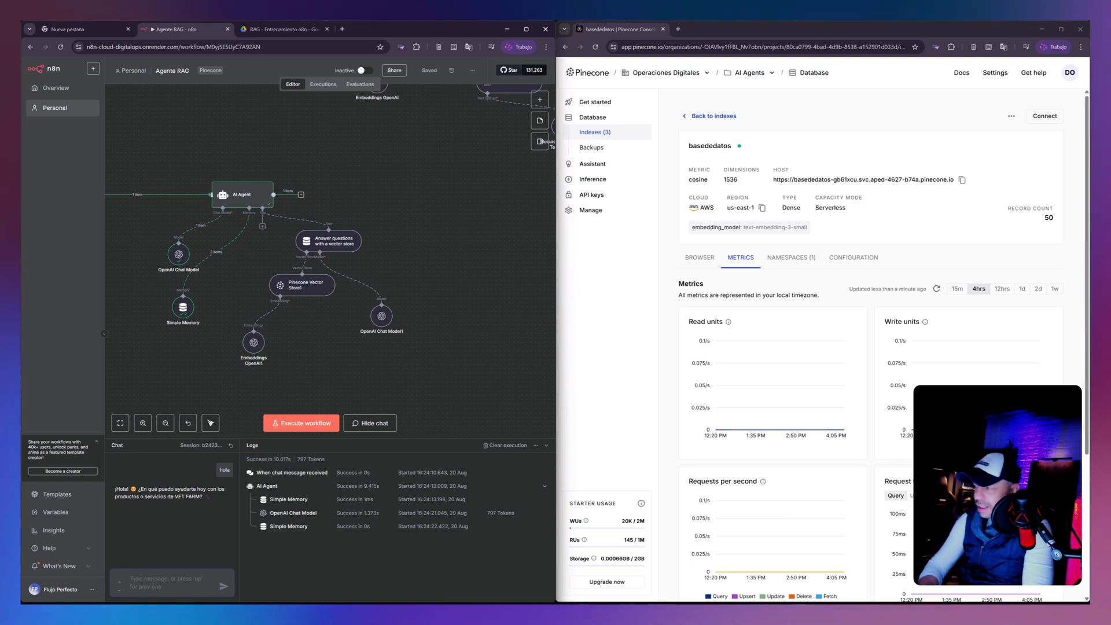
{"action": "left_click", "coordinate": [277, 29]}
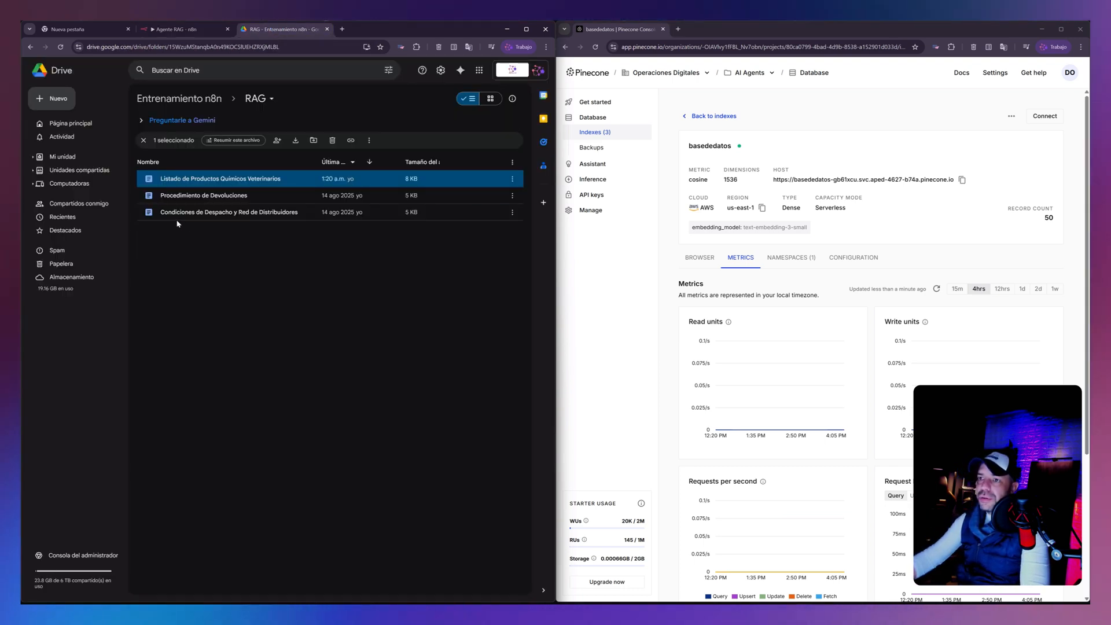
{"action": "double_click", "coordinate": [199, 182]}
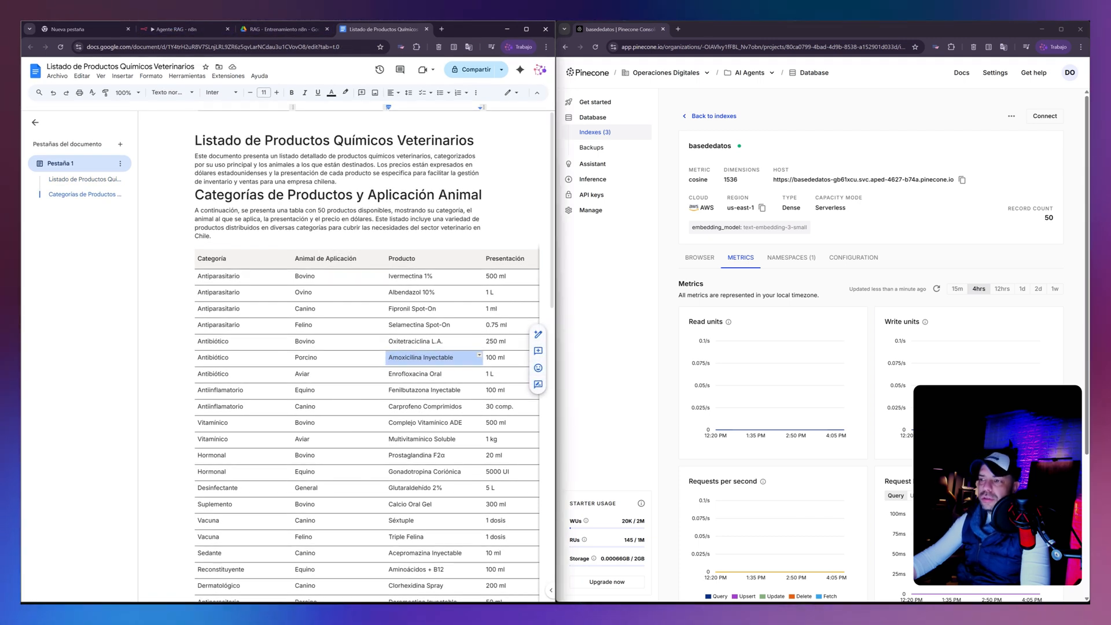
{"action": "right_click", "coordinate": [403, 357]}
{"action": "left_click", "coordinate": [434, 271]}
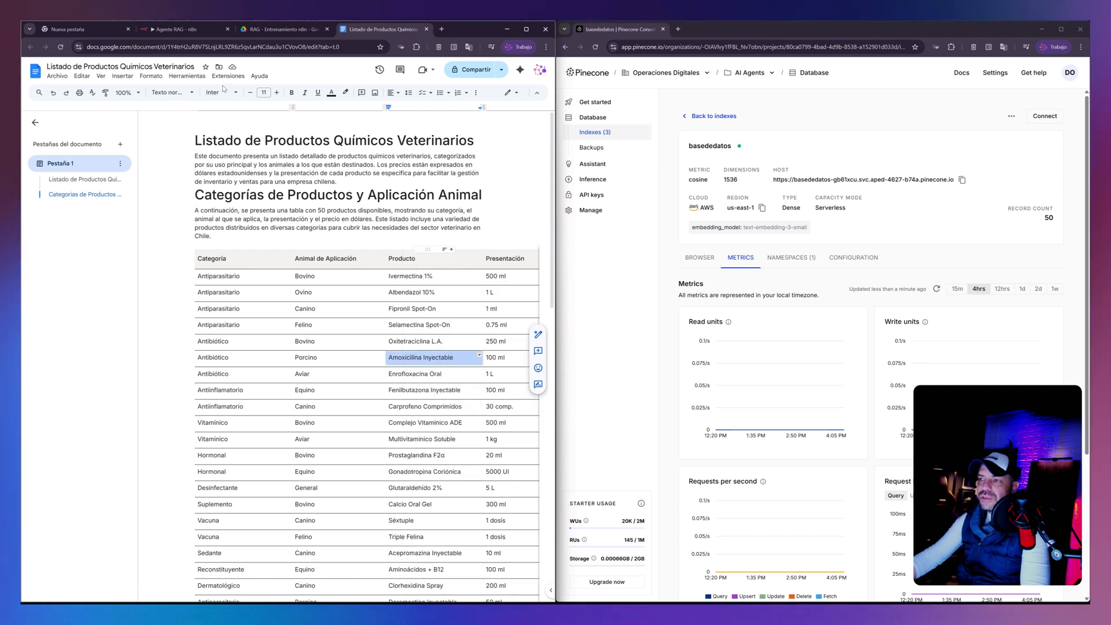
- Switch to n8n and send the chat message "quiero saber el precio de Amoxicilina Inyectable 100 ml gracias"
{"action": "left_click", "coordinate": [171, 29]}
{"action": "left_click", "coordinate": [148, 581]}
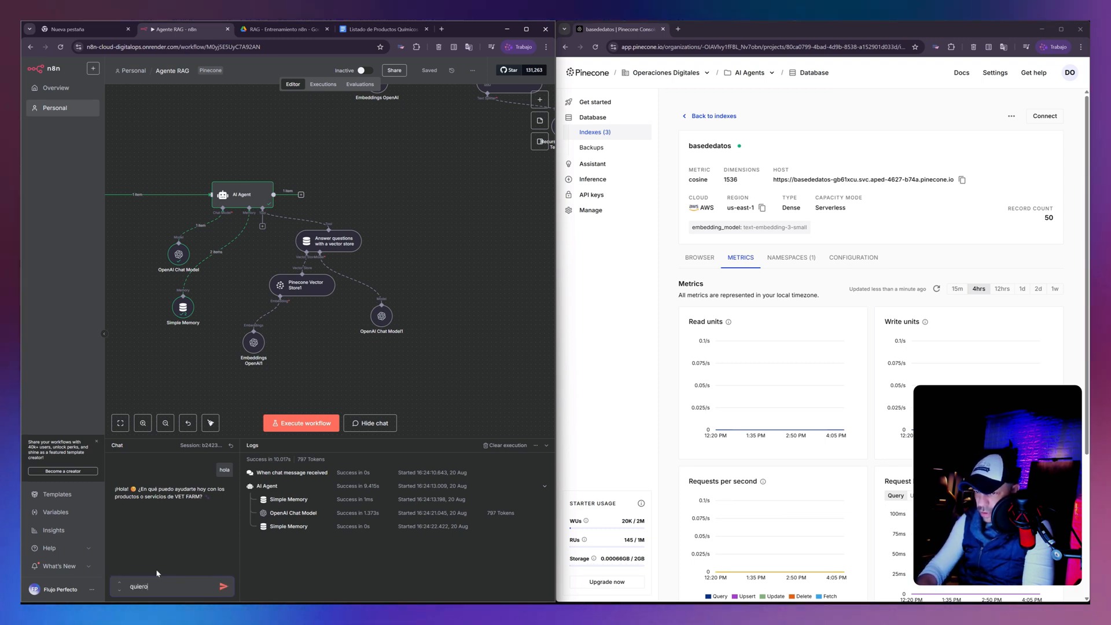
{"action": "type", "text": "quiero saber el precio "}
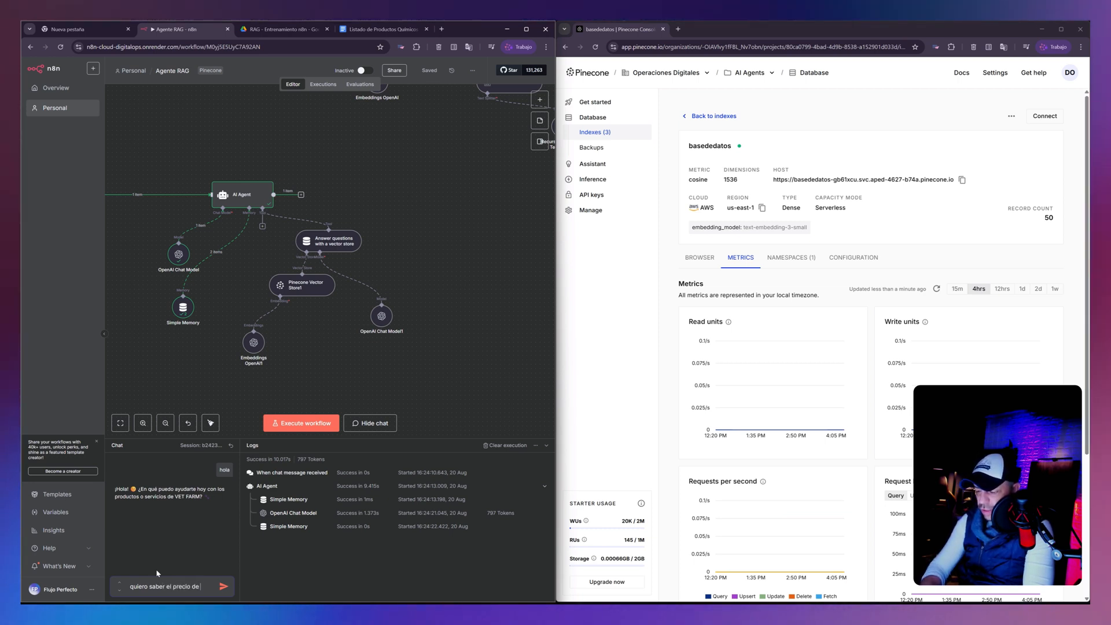
{"action": "type", "text": "de"}
{"action": "type", "text": "Amoxicilina Inyectable"}
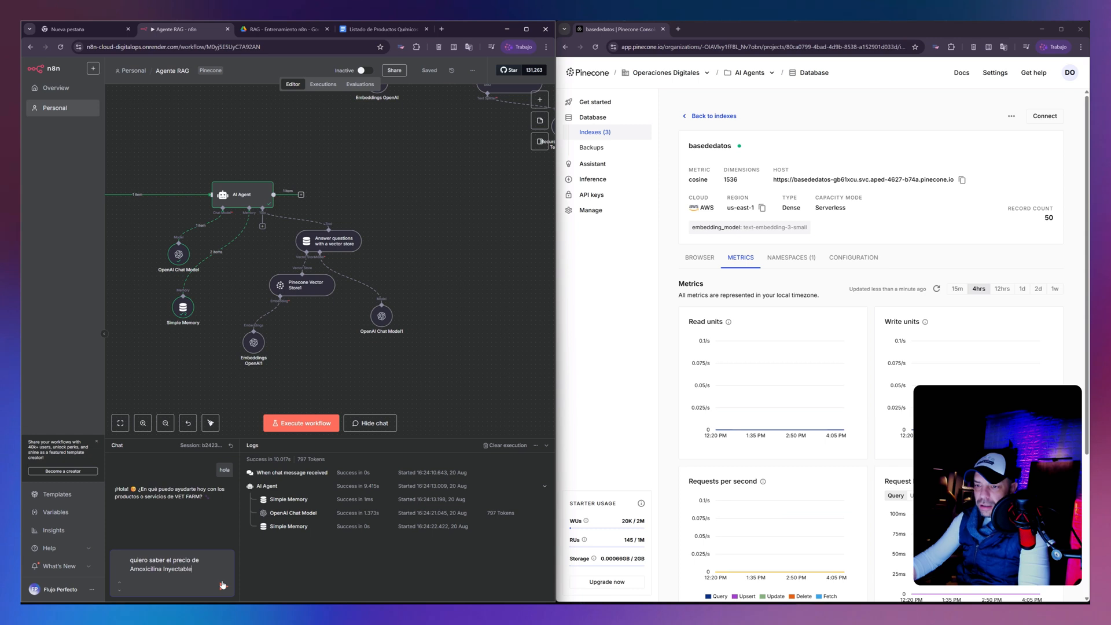
{"action": "type", "text": "100 m"}
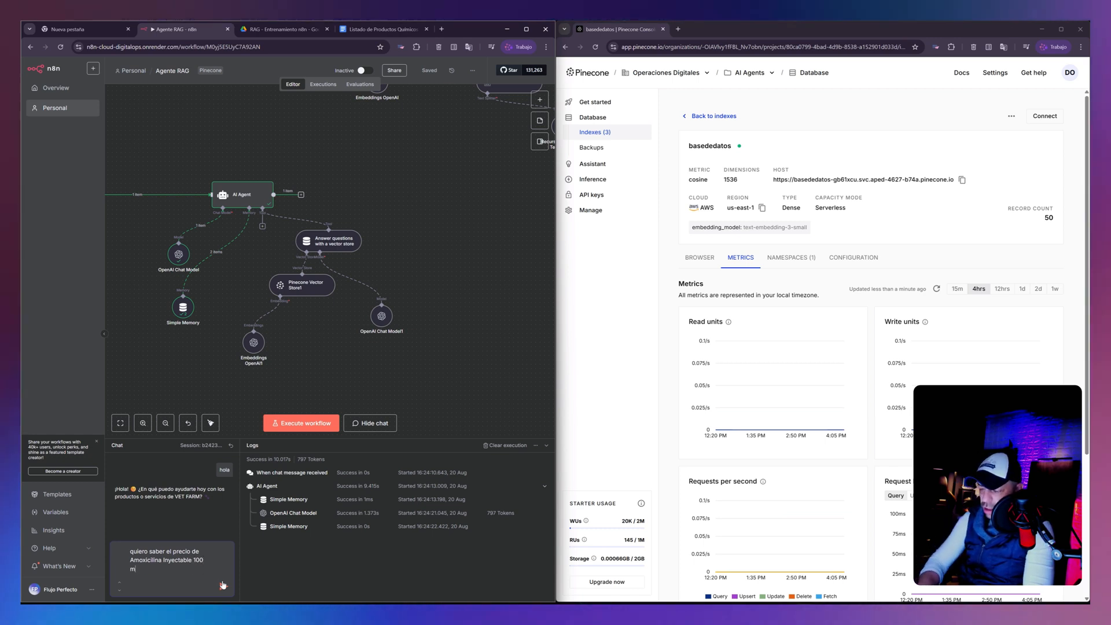
{"action": "type", "text": "l"}
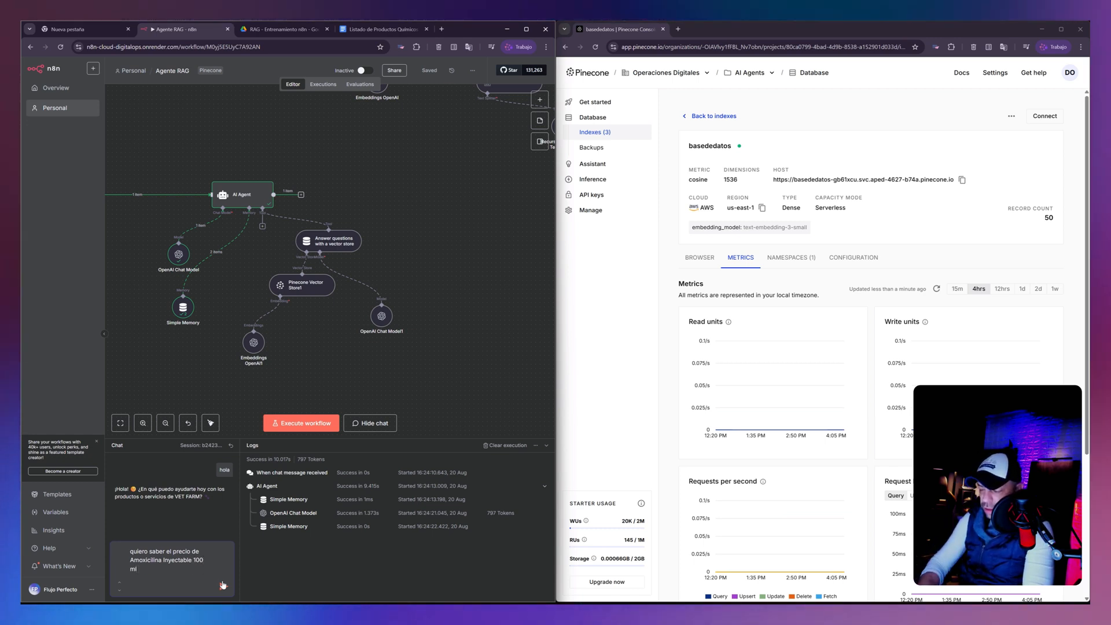
{"action": "type", "text": " gracias"}
{"action": "left_click", "coordinate": [222, 584]}
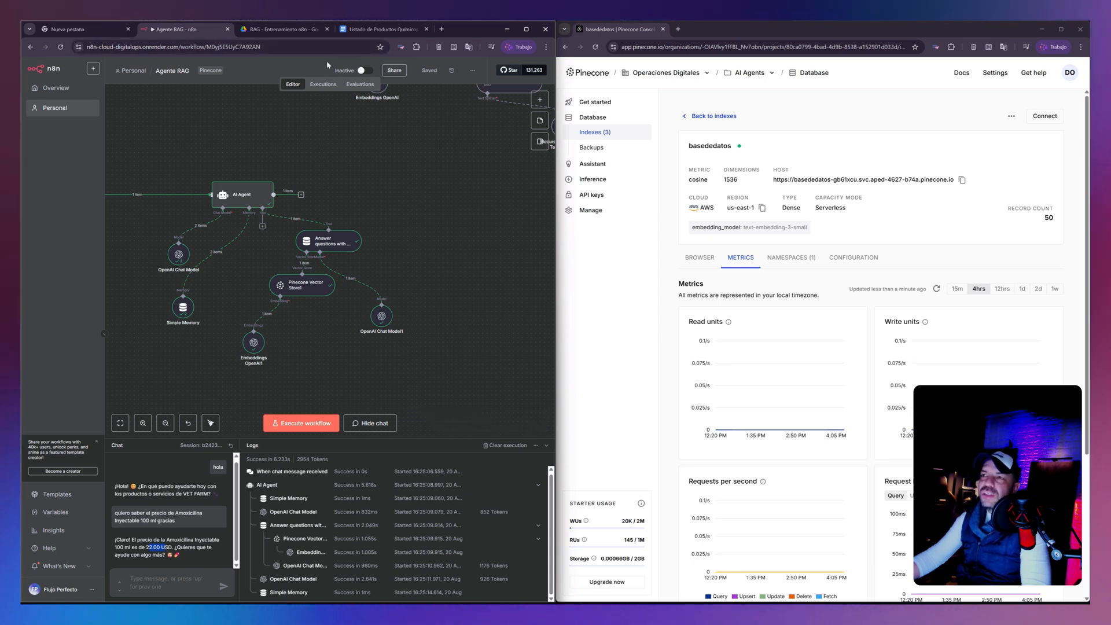
- Check the USD price of Amoxicilina Inyectable 100 ml in the product list document against the agent's answer
{"action": "left_click", "coordinate": [382, 28]}
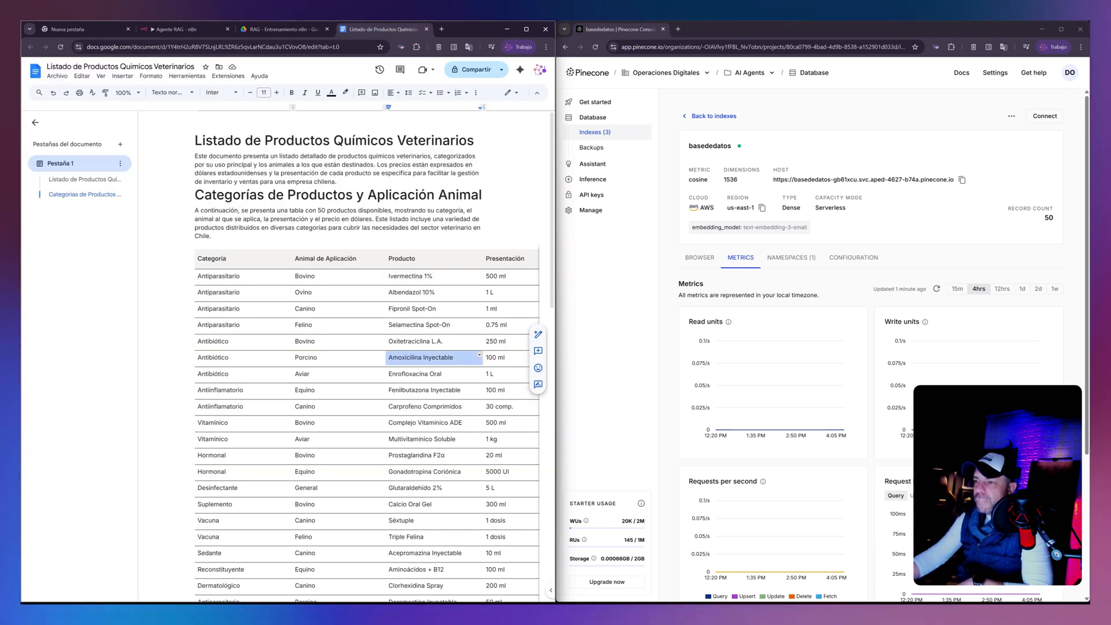
{"action": "scroll", "coordinate": [367, 348], "scroll_direction": "down", "scroll_amount": 3}
{"action": "scroll", "coordinate": [367, 347], "scroll_direction": "down", "scroll_amount": 6}
{"action": "left_click_drag", "start_coordinate": [323, 586], "coordinate": [405, 603]}
{"action": "scroll", "coordinate": [367, 348], "scroll_direction": "up", "scroll_amount": 8}
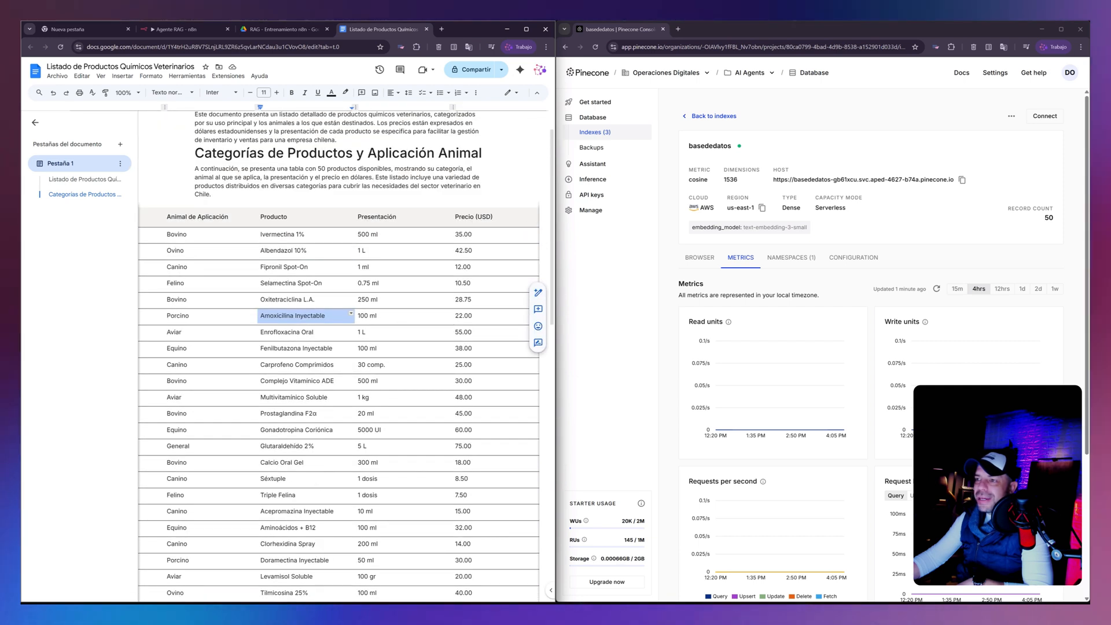
{"action": "double_click", "coordinate": [463, 316]}
- Return to the n8n workflow and send the chat question "que vacunas tienen para cerdos?" to the agent
{"action": "left_click", "coordinate": [173, 29]}
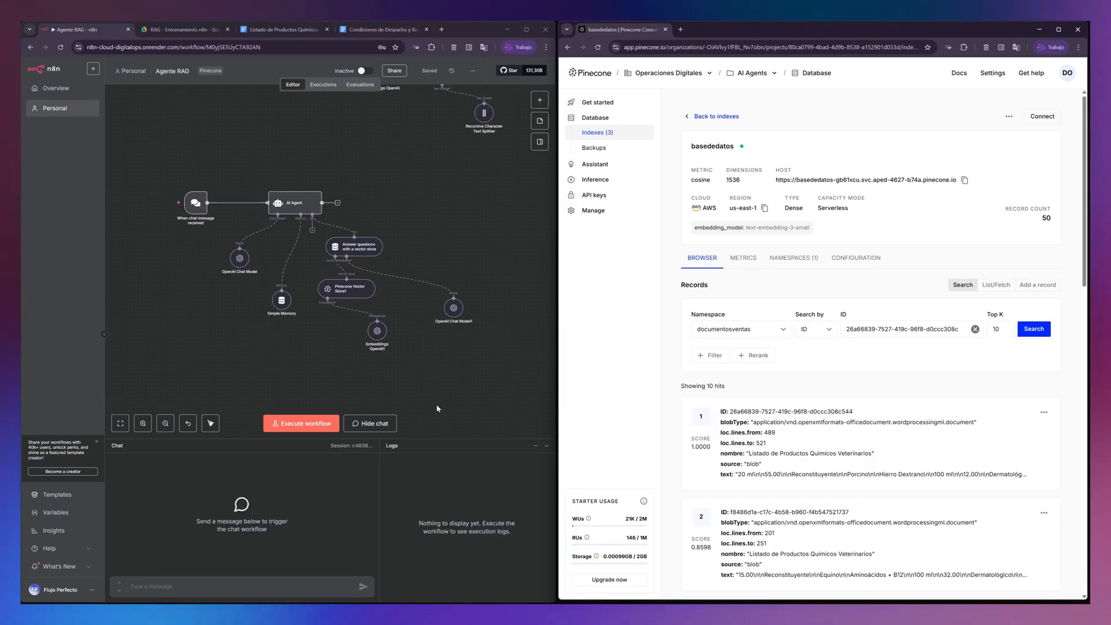
{"action": "left_click", "coordinate": [266, 562]}
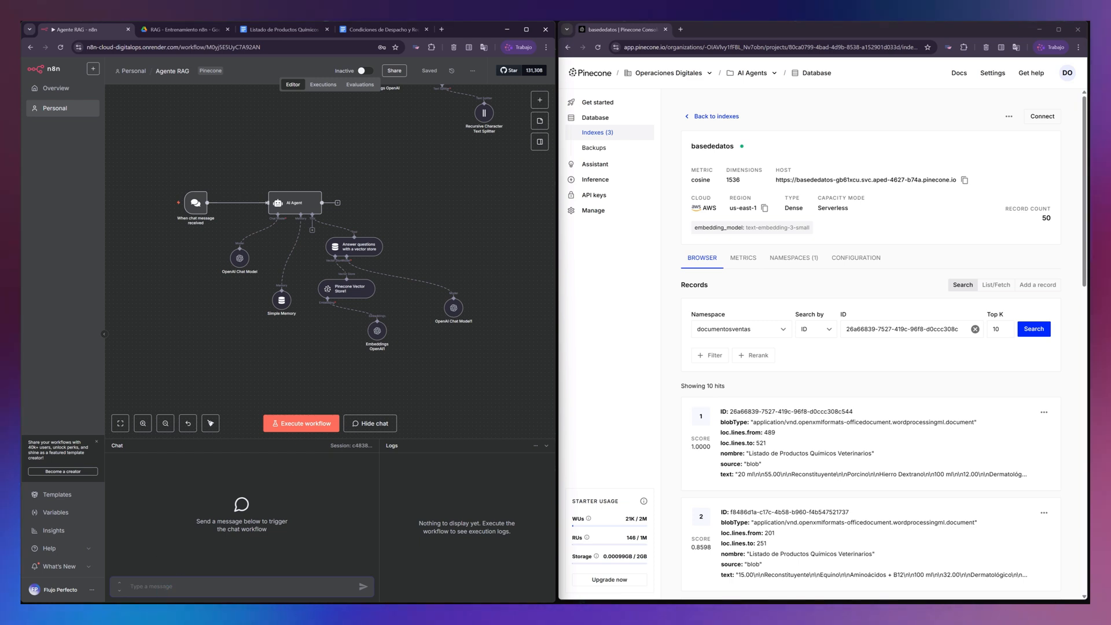
{"action": "type", "text": "que"}
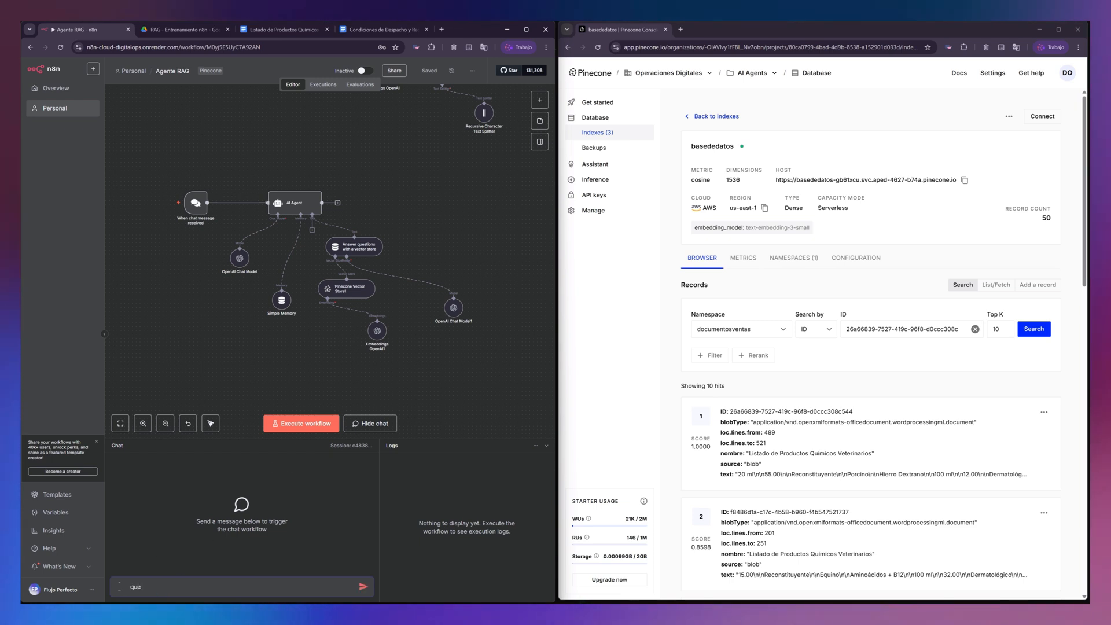
{"action": "type", "text": " vacune"}
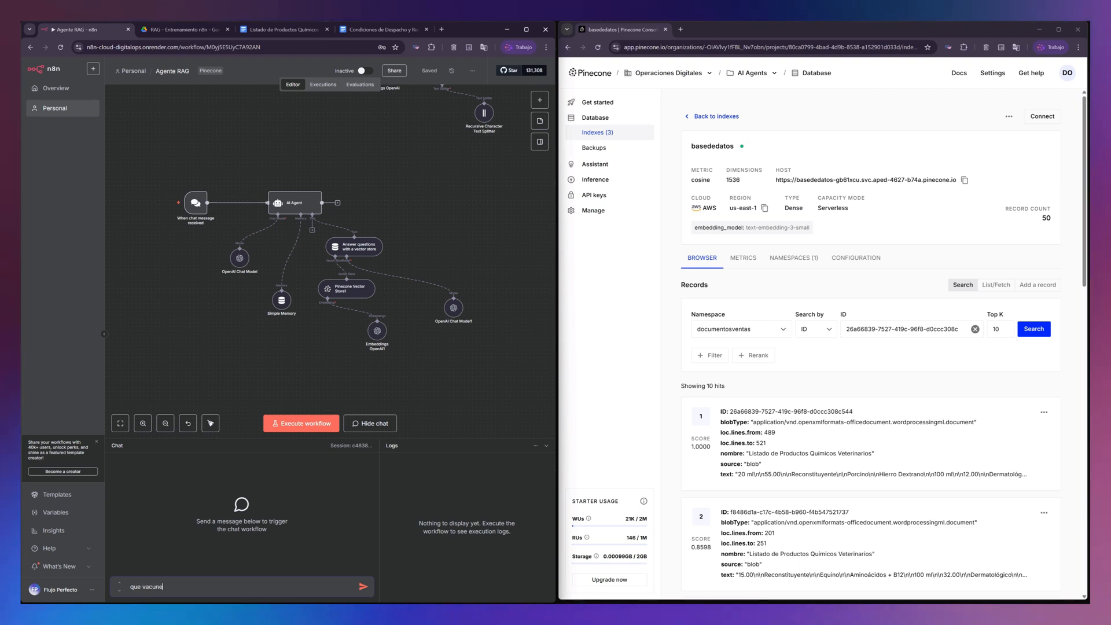
{"action": "key", "text": "BackSpace"}
{"action": "type", "text": "as t"}
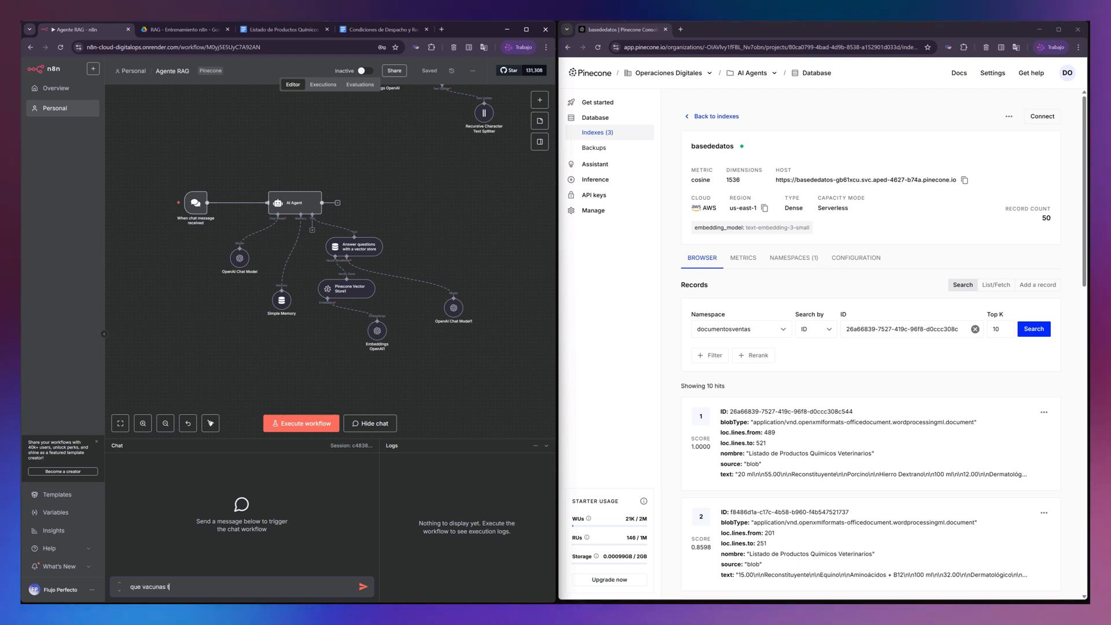
{"action": "type", "text": "ienen paracerdo"}
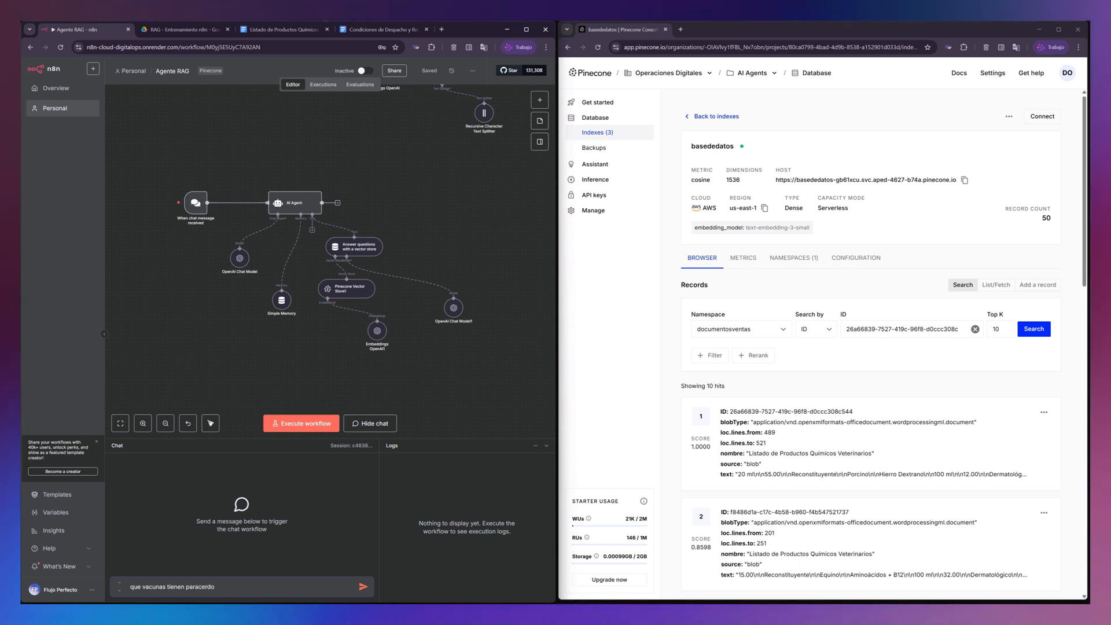
{"action": "key", "text": "BackSpace"}
{"action": "key", "text": "BackSpace"}
{"action": "type", "text": "cerd"}
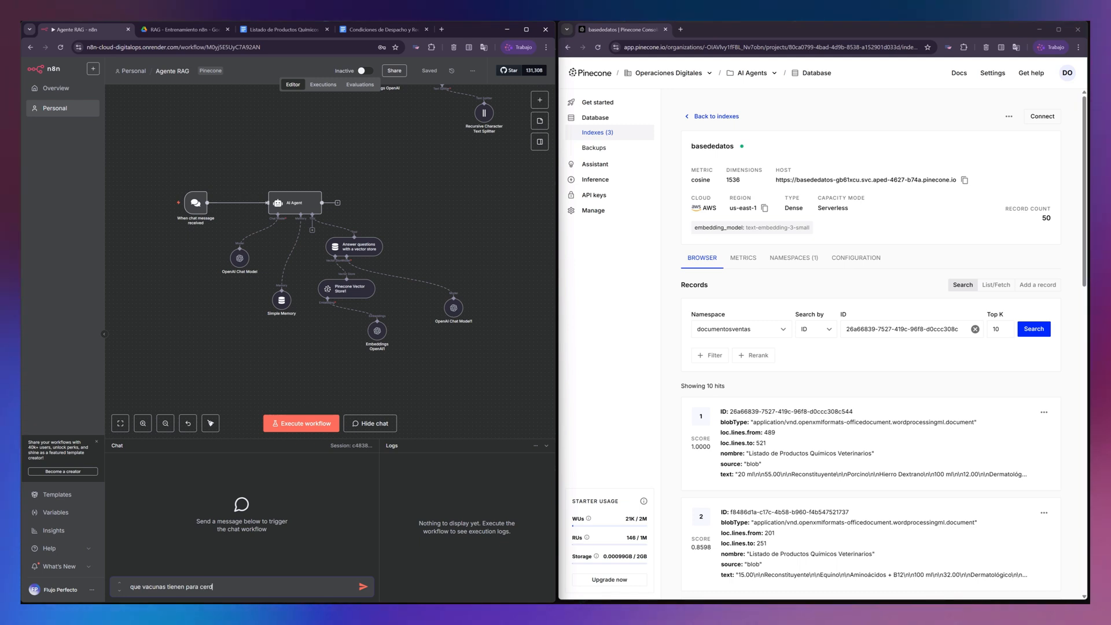
{"action": "type", "text": "os?"}
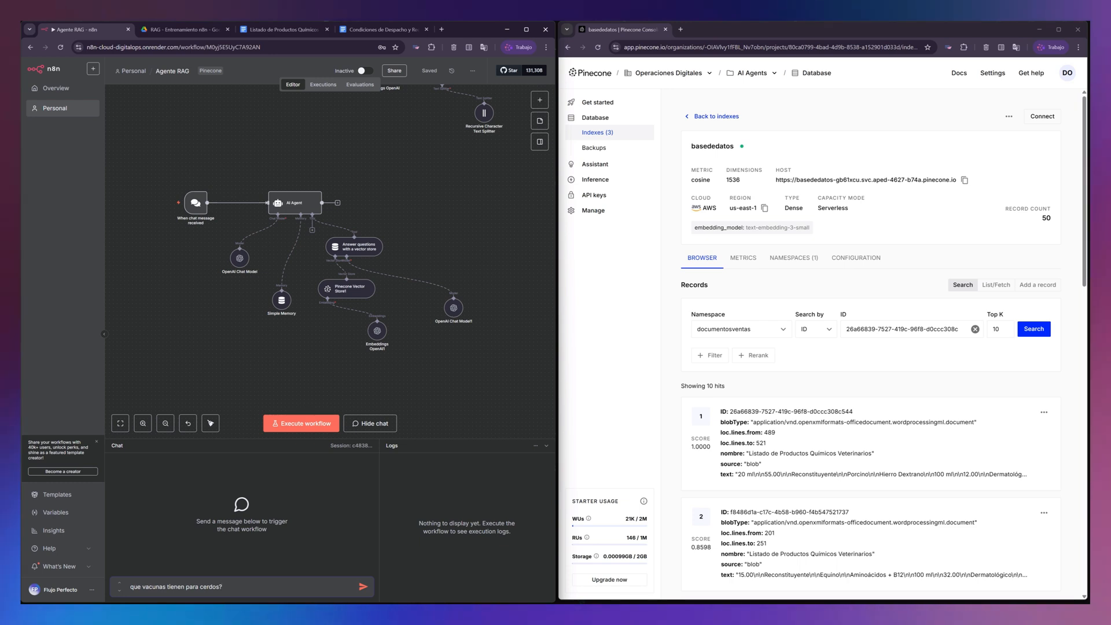
{"action": "key", "text": "Return"}
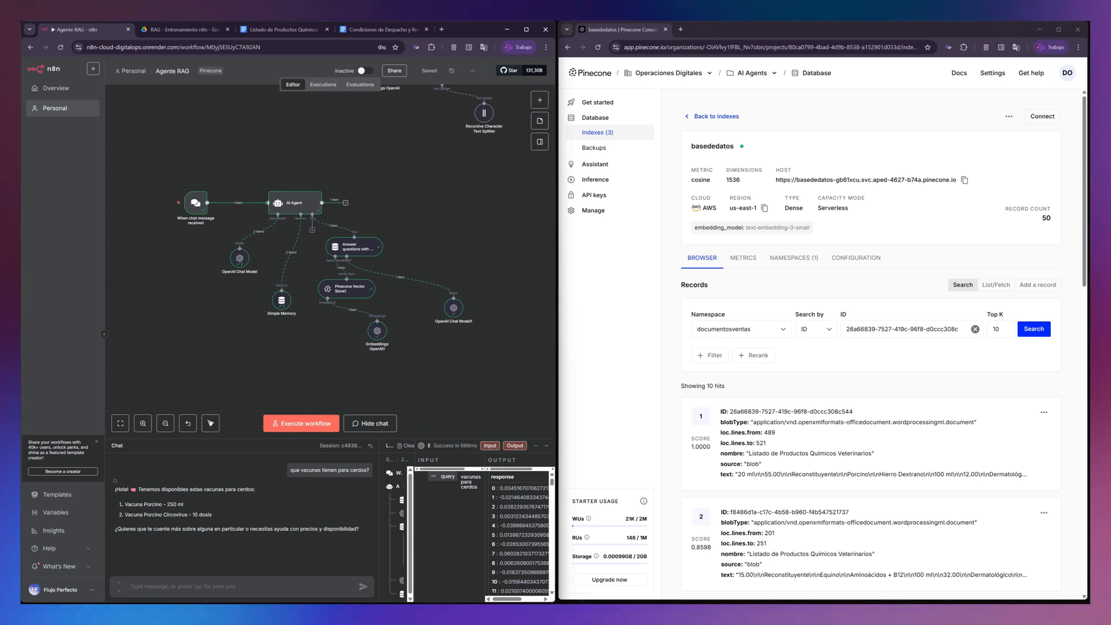
- Check the pig vaccines in the product list document, including the Circovirus 10 dosis row, against the agent's answer
{"action": "left_click_drag", "start_coordinate": [130, 505], "coordinate": [167, 504]}
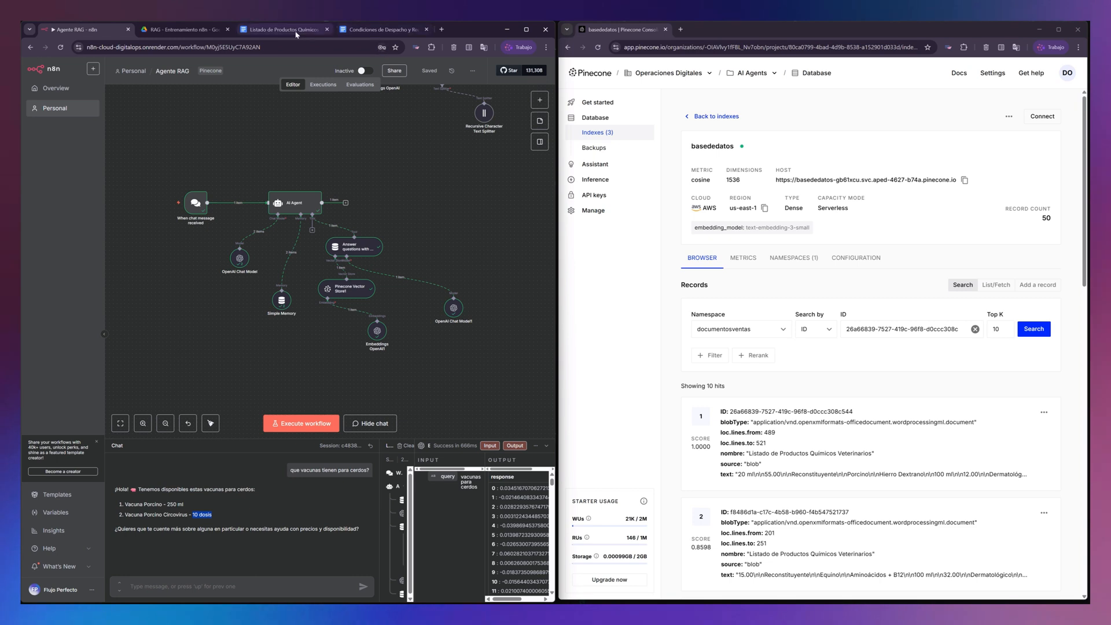
{"action": "left_click", "coordinate": [276, 32]}
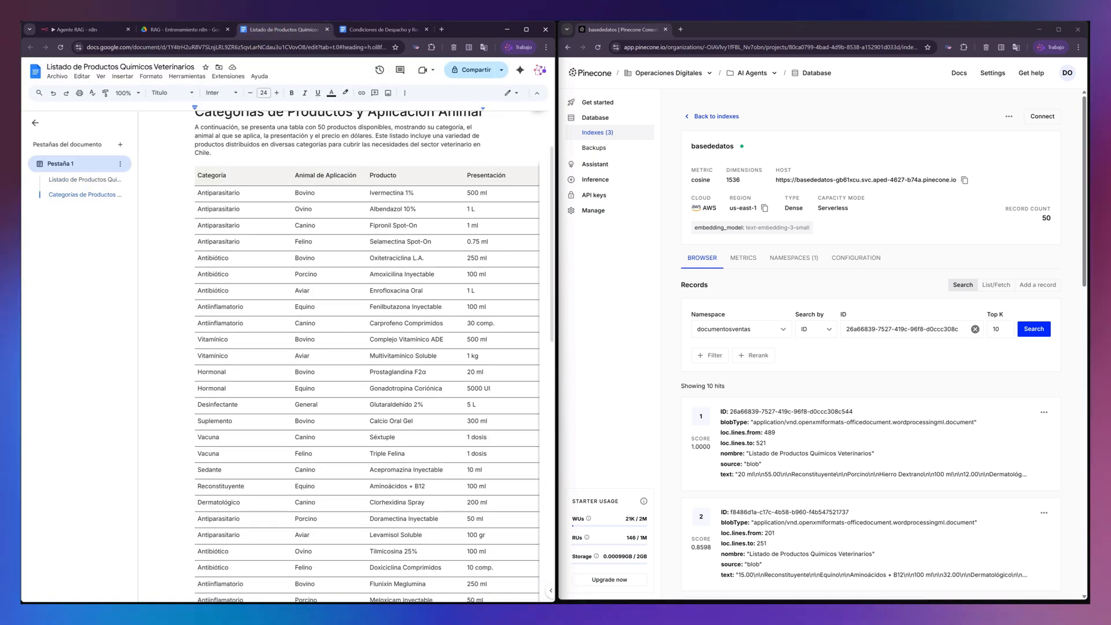
{"action": "scroll", "coordinate": [199, 454], "scroll_direction": "down", "scroll_amount": 3}
{"action": "left_click_drag", "start_coordinate": [199, 506], "coordinate": [492, 505]}
{"action": "scroll", "coordinate": [370, 359], "scroll_direction": "down", "scroll_amount": 2}
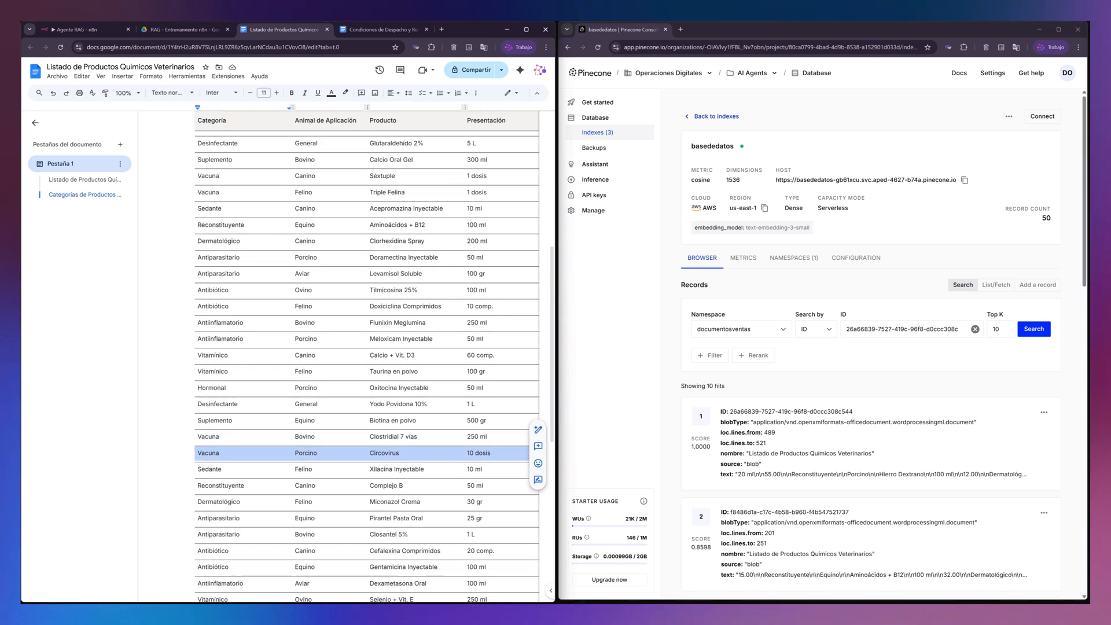
- Return to the n8n workflow and send the chat message "precio de la vacuna Circovirus si compro 10 unidades"
{"action": "left_click", "coordinate": [81, 30]}
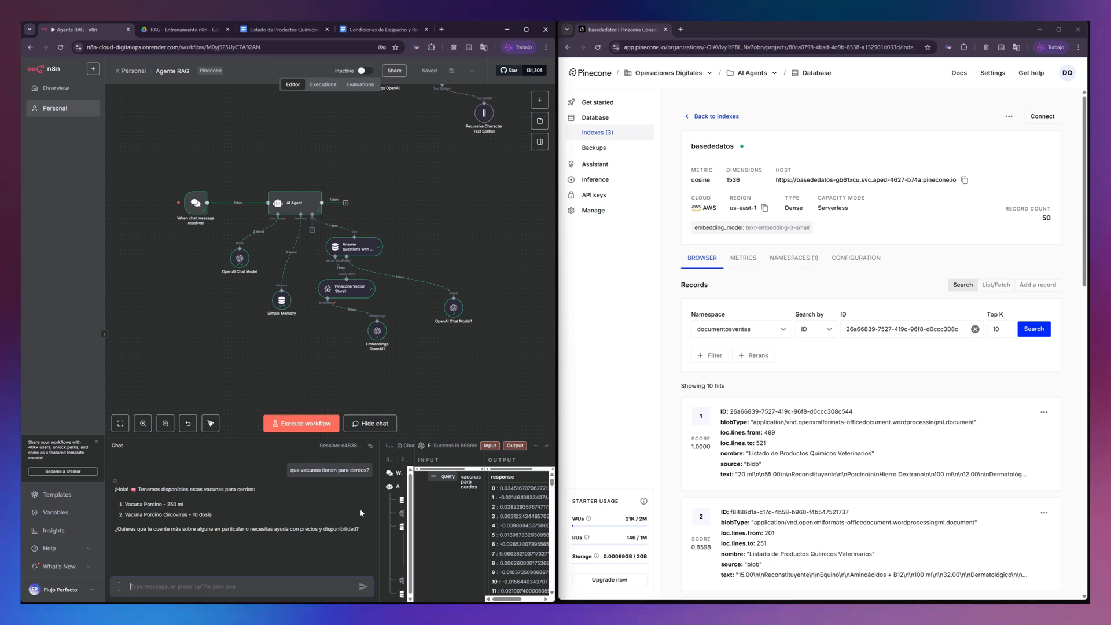
{"action": "type", "text": "cio de la vvacuna"}
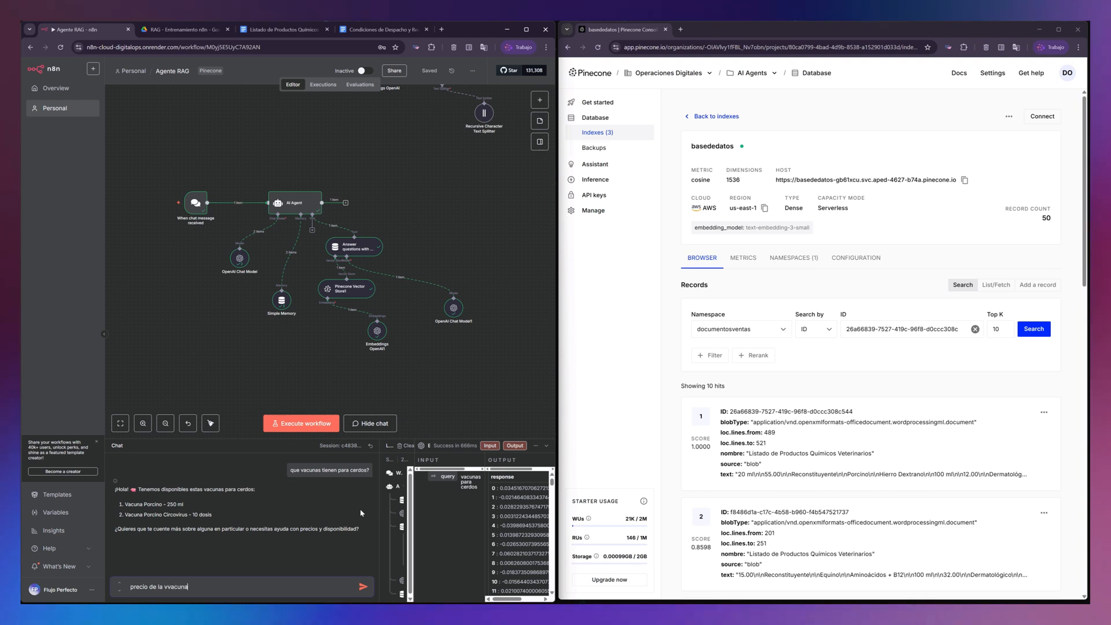
{"action": "key", "text": "BackSpace"}
{"action": "key", "text": "BackSpace"}
{"action": "key", "text": "BackSpace"}
{"action": "key", "text": "BackSpace"}
{"action": "key", "text": "BackSpace"}
{"action": "key", "text": "BackSpace"}
{"action": "type", "text": "a"}
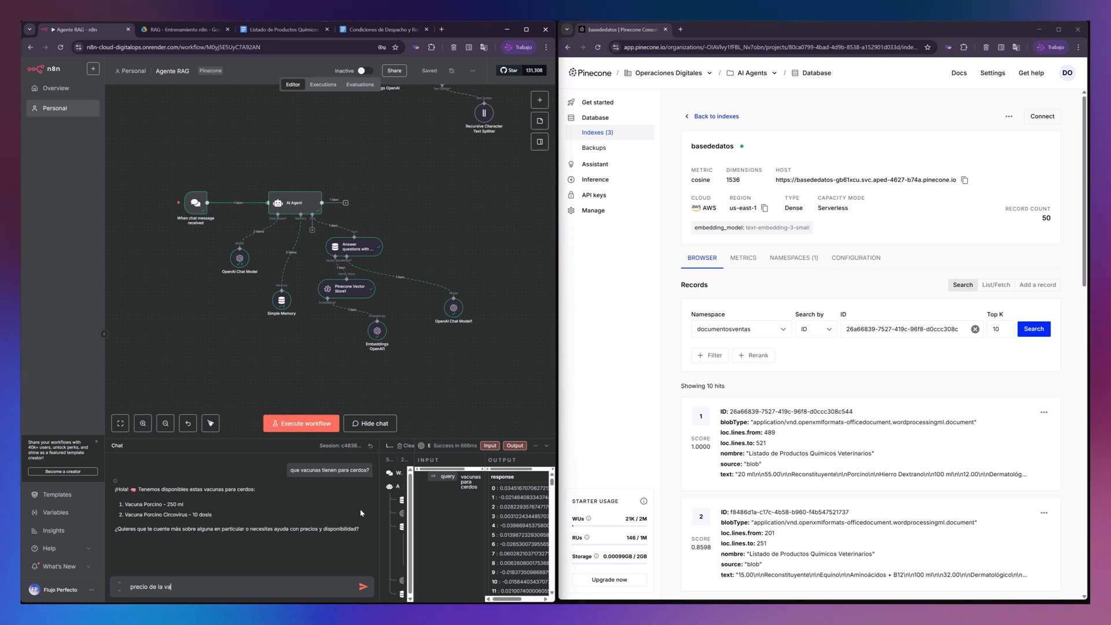
{"action": "type", "text": "cuna"}
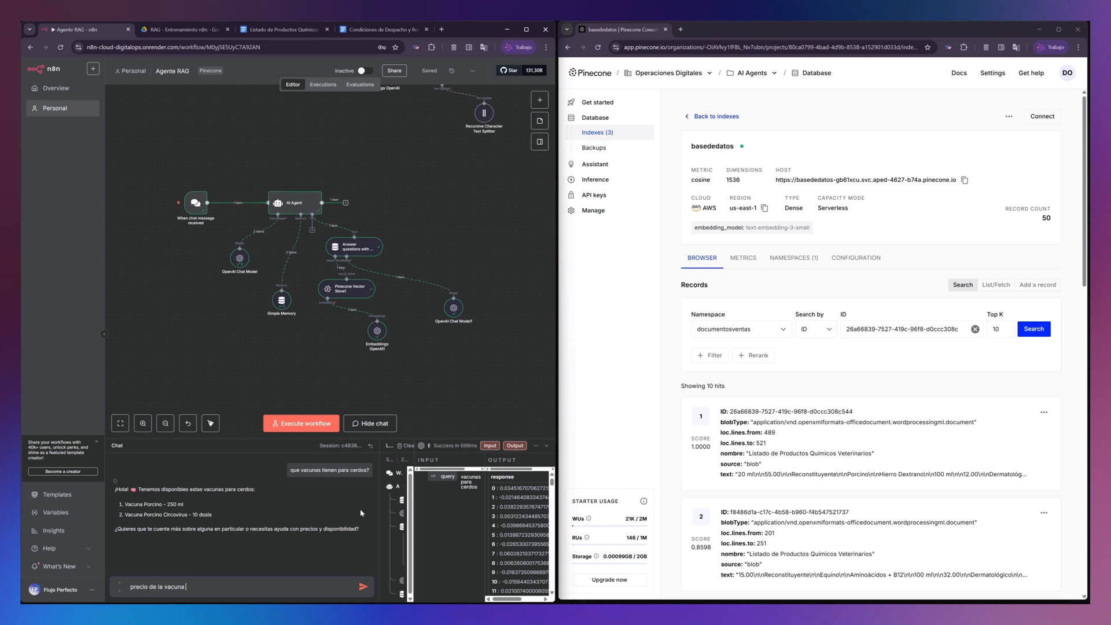
{"action": "type", "text": " Circ"}
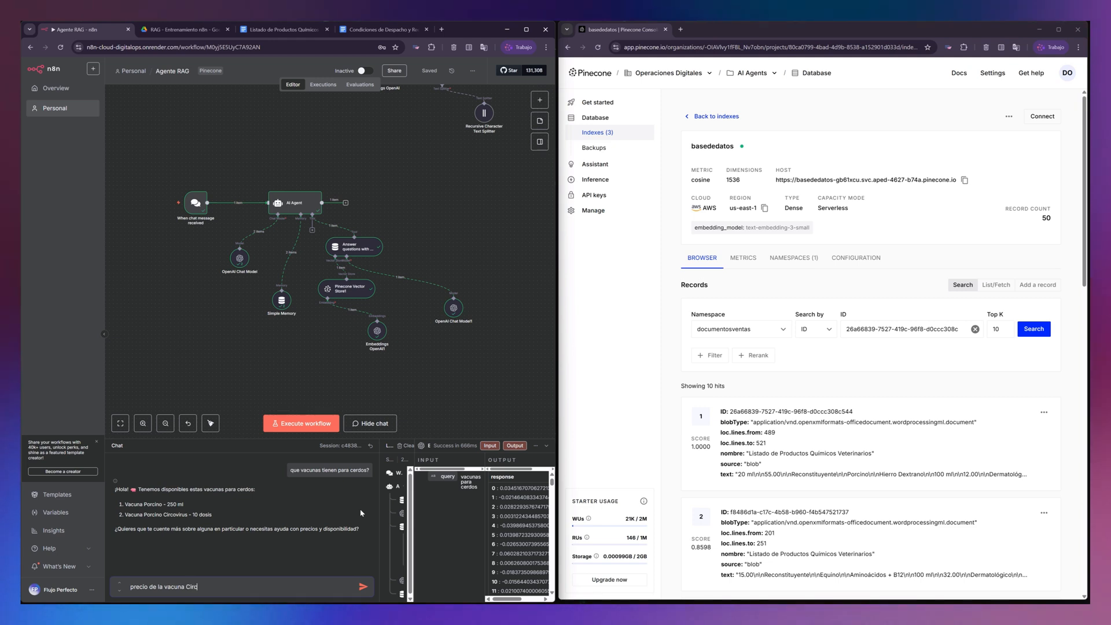
{"action": "type", "text": "ov"}
{"action": "key", "text": "BackSpace"}
{"action": "key", "text": "BackSpace"}
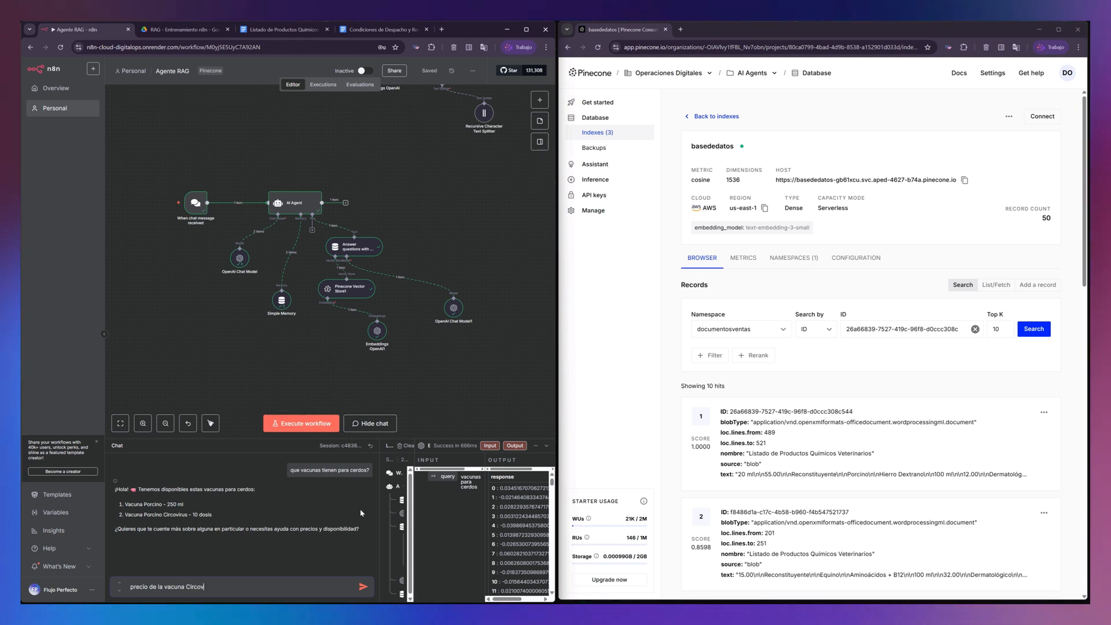
{"action": "type", "text": "virus si compro"}
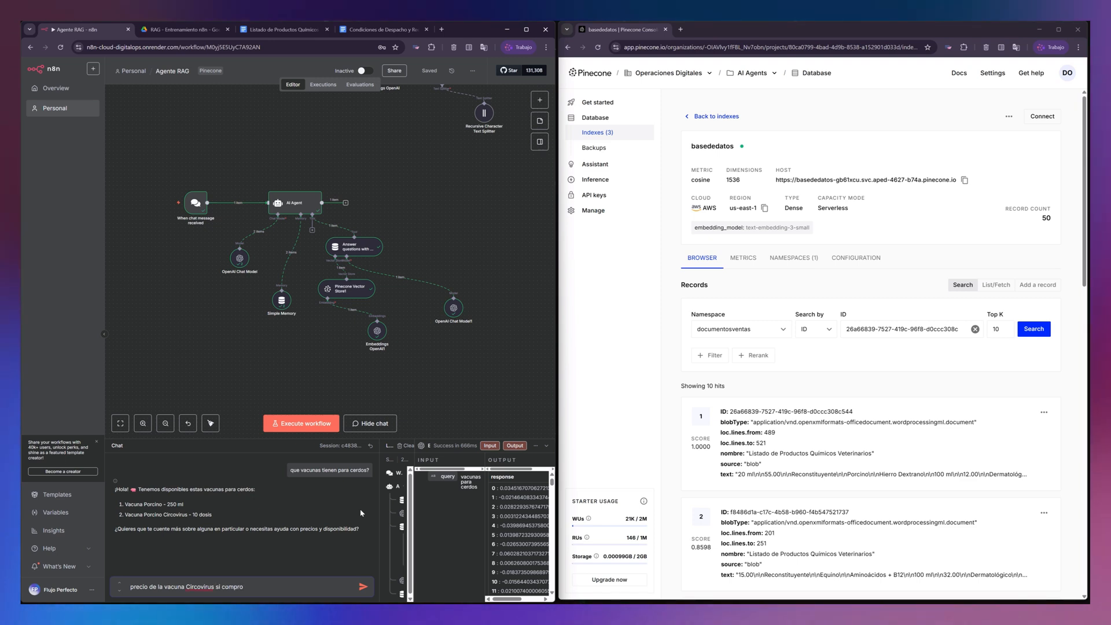
{"action": "type", "text": " 10 unidades"}
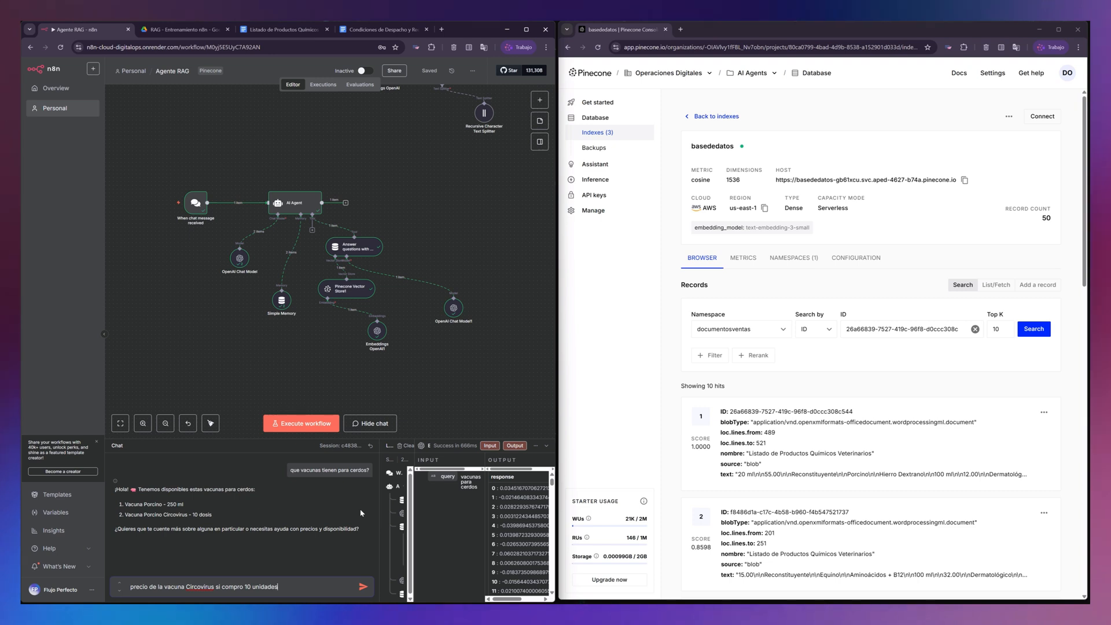
{"action": "key", "text": "Return"}
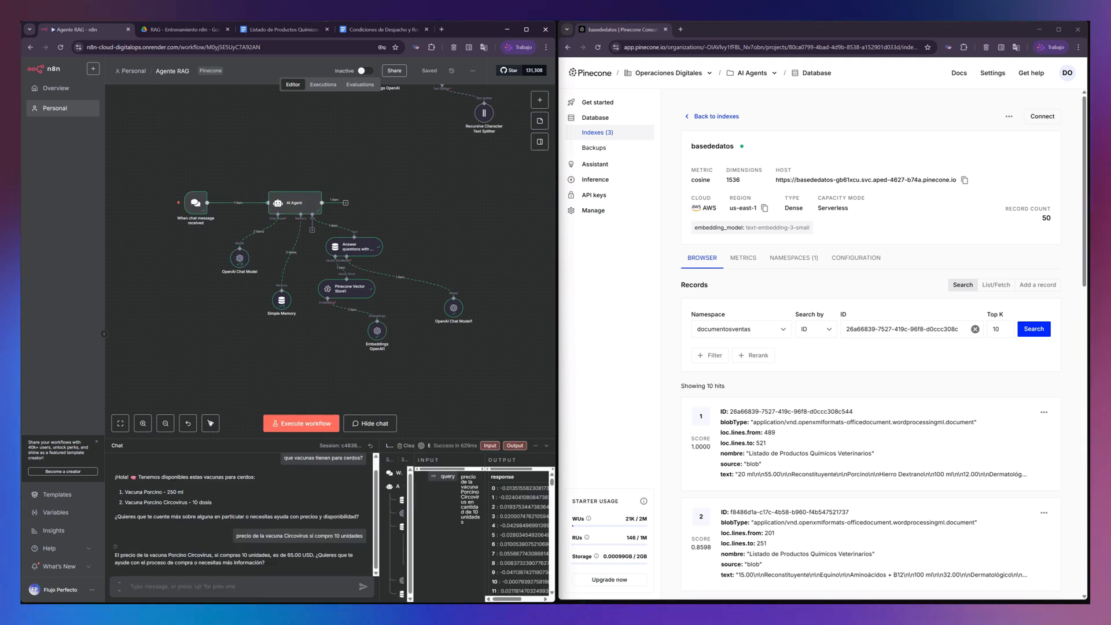
- Check the USD price of the Circovirus vaccine in the product list document against the agent's quoted price
{"action": "left_click_drag", "start_coordinate": [313, 556], "coordinate": [287, 556]}
{"action": "left_click", "coordinate": [283, 30]}
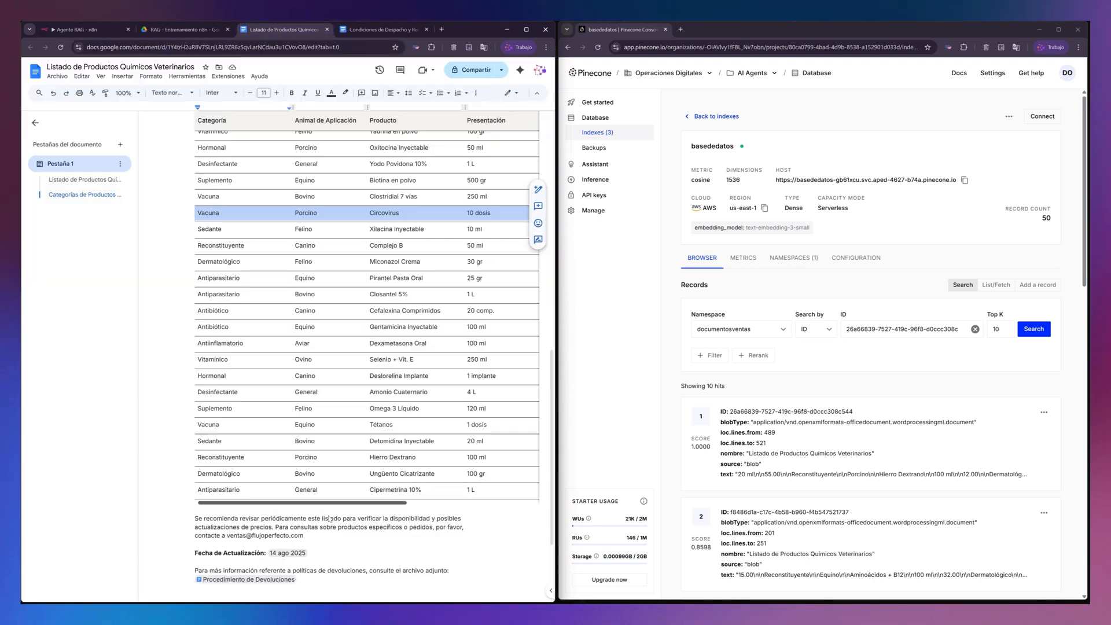
{"action": "left_click_drag", "start_coordinate": [255, 503], "coordinate": [314, 502]}
{"action": "left_click", "coordinate": [492, 214]}
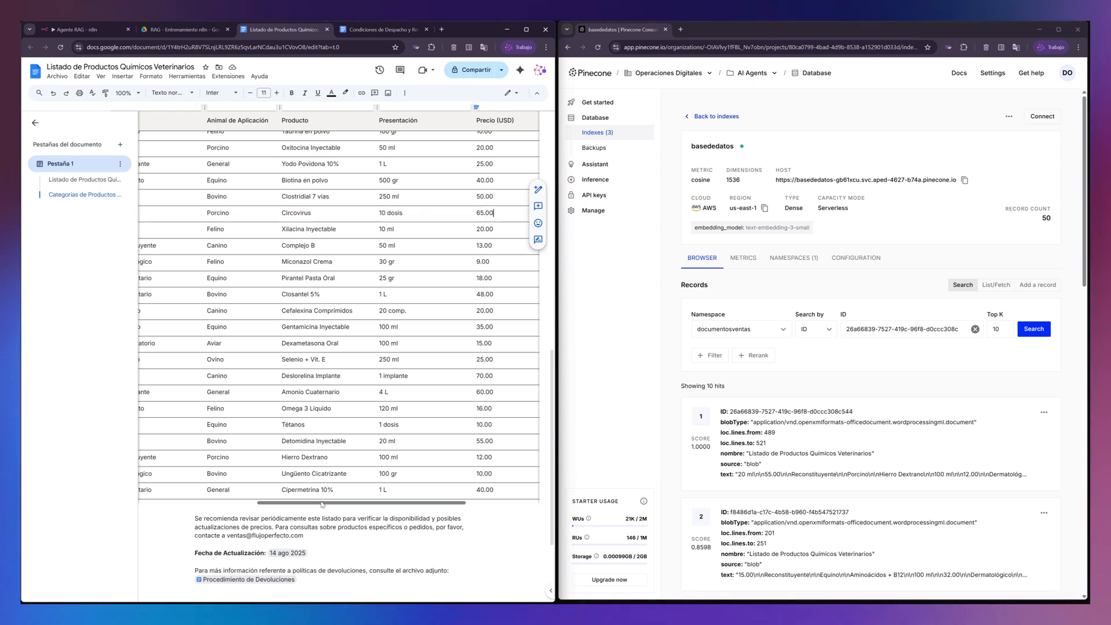
{"action": "left_click_drag", "start_coordinate": [318, 502], "coordinate": [202, 503]}
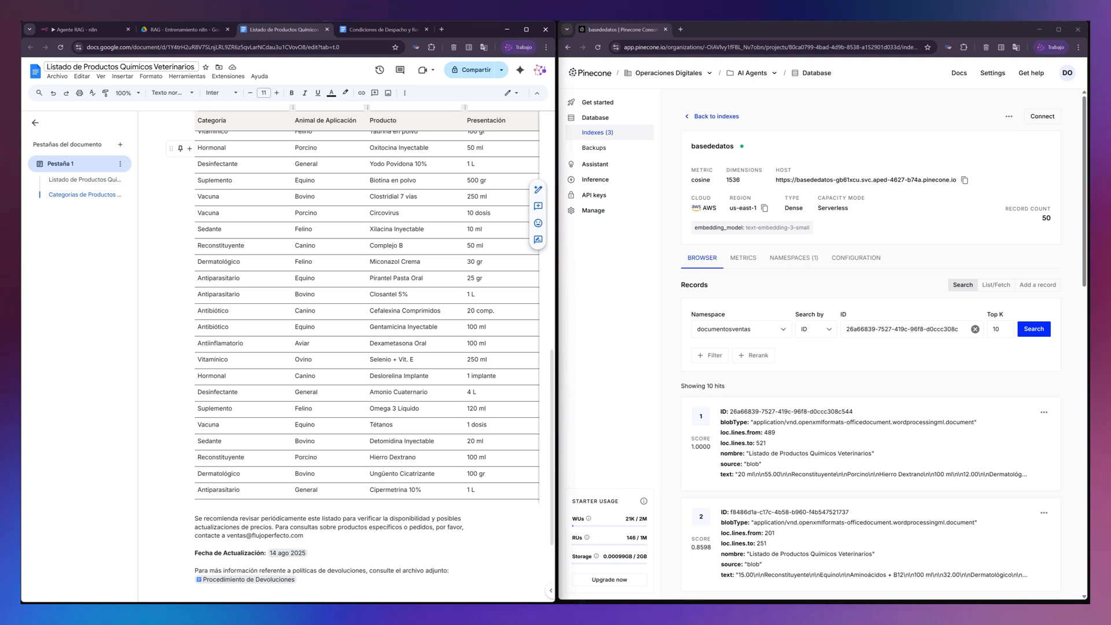
- Switch back to n8n, send the chat question "si compro 20 unidades cual es el precio ?" and review the total price in the reply
{"action": "left_click", "coordinate": [75, 29]}
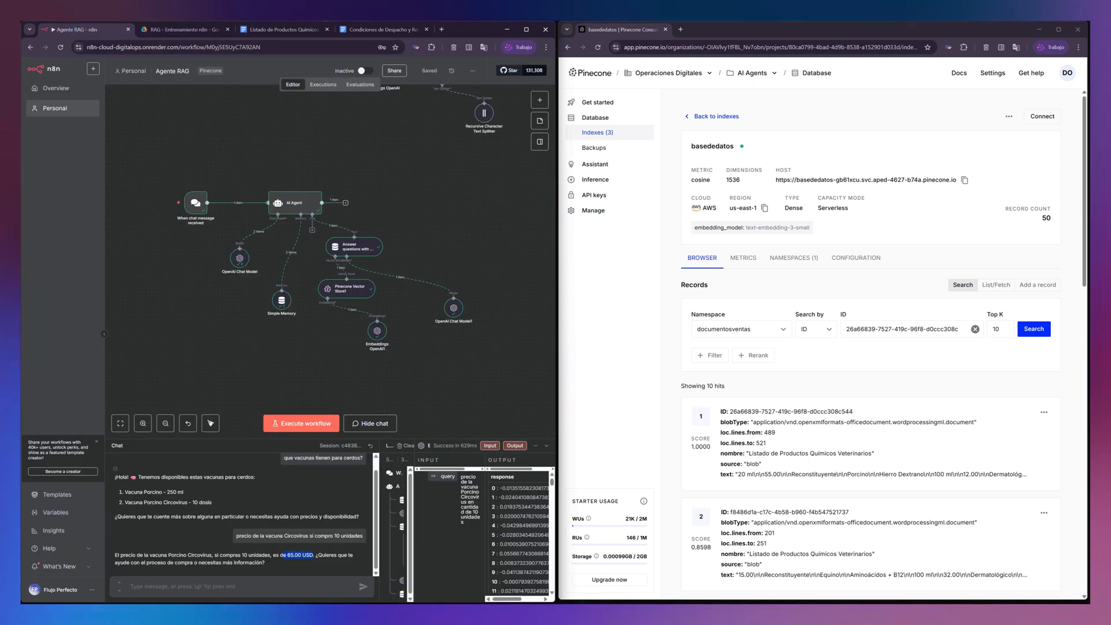
{"action": "left_click", "coordinate": [343, 159]}
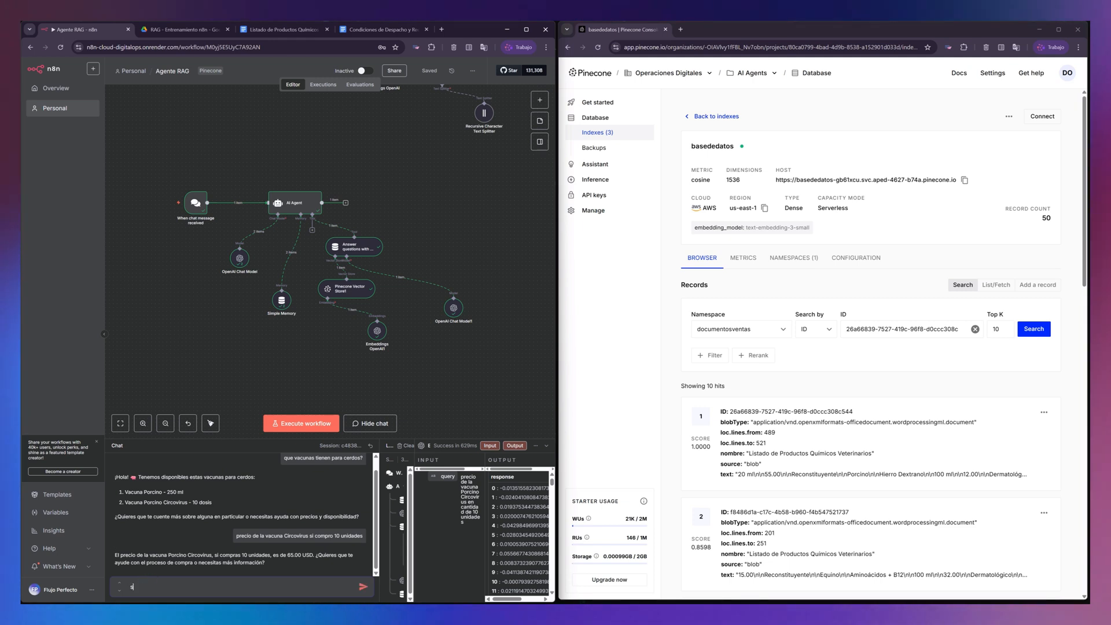
{"action": "type", "text": "si c"}
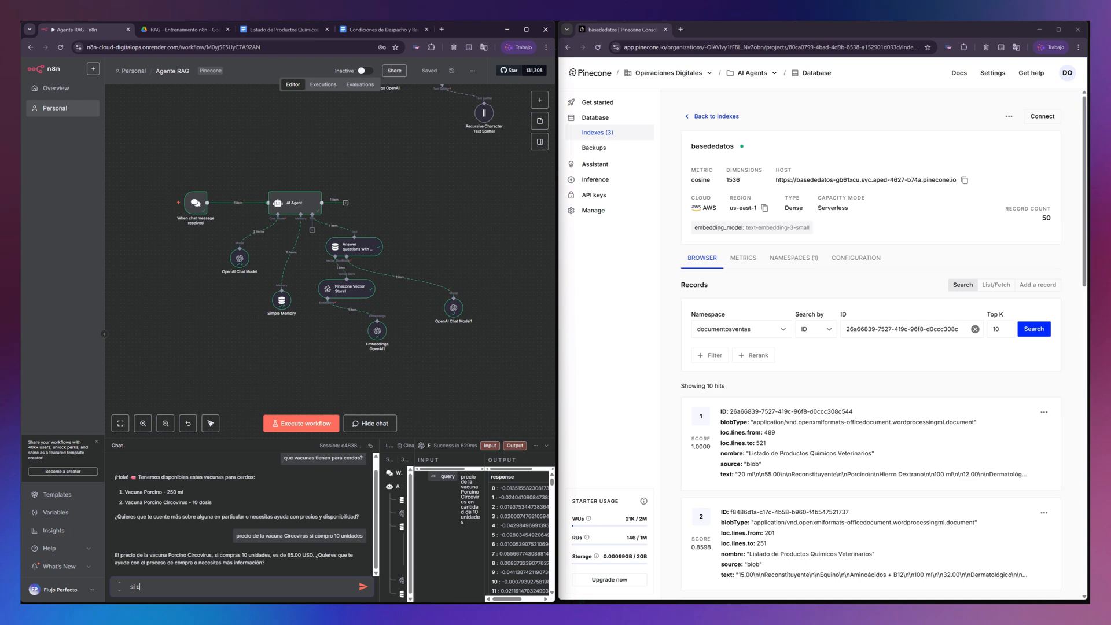
{"action": "type", "text": "ompro 20"}
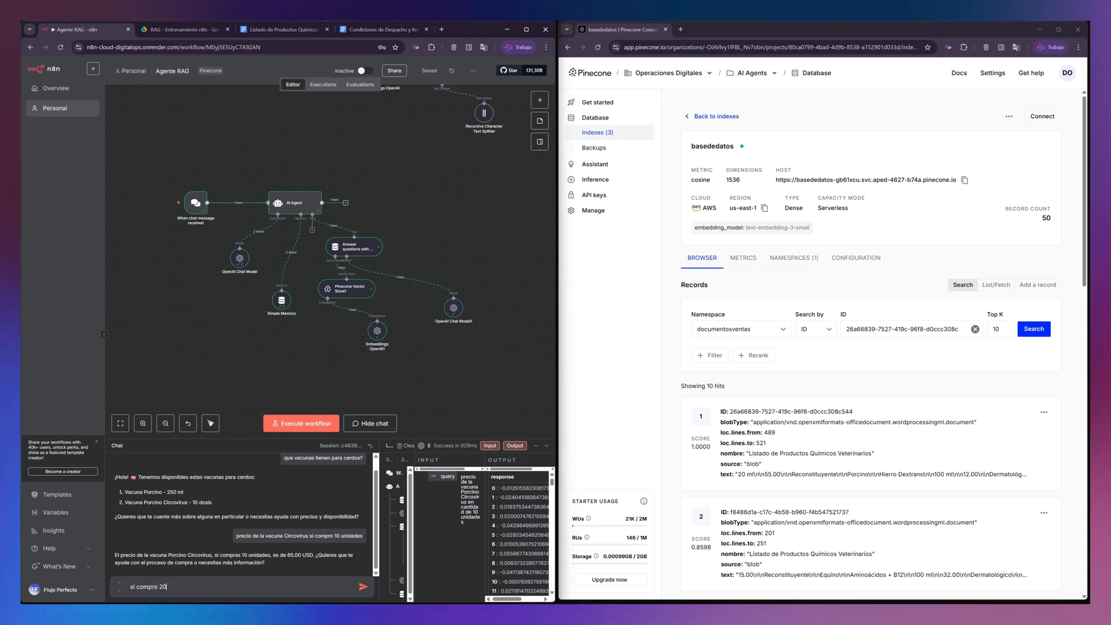
{"action": "type", "text": " unidades c"}
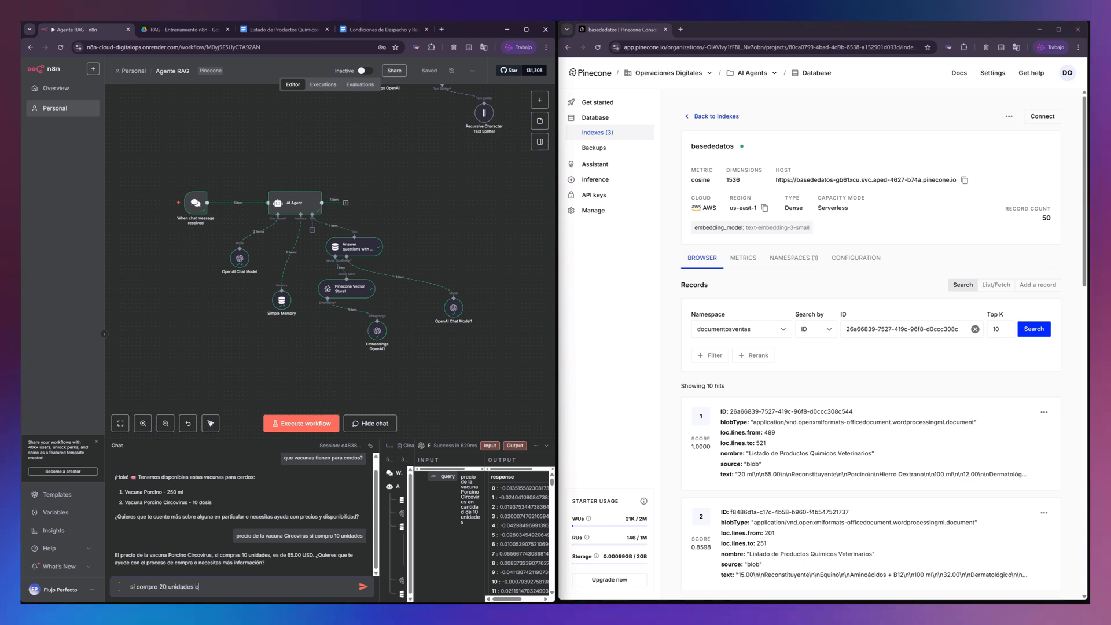
{"action": "type", "text": "ual es"}
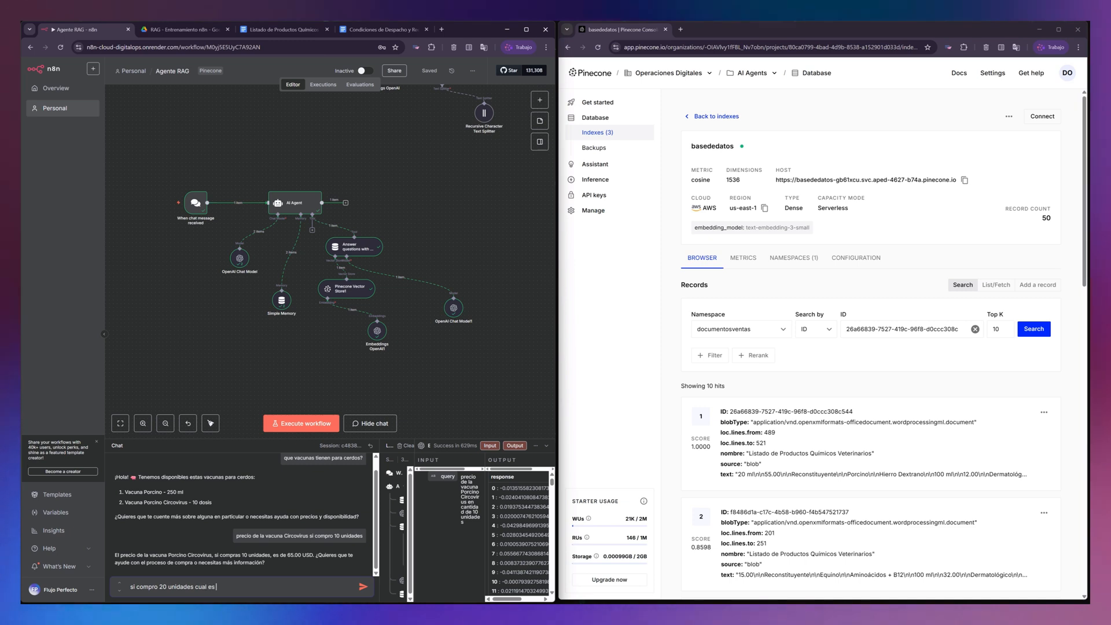
{"action": "type", "text": " el precio ?"}
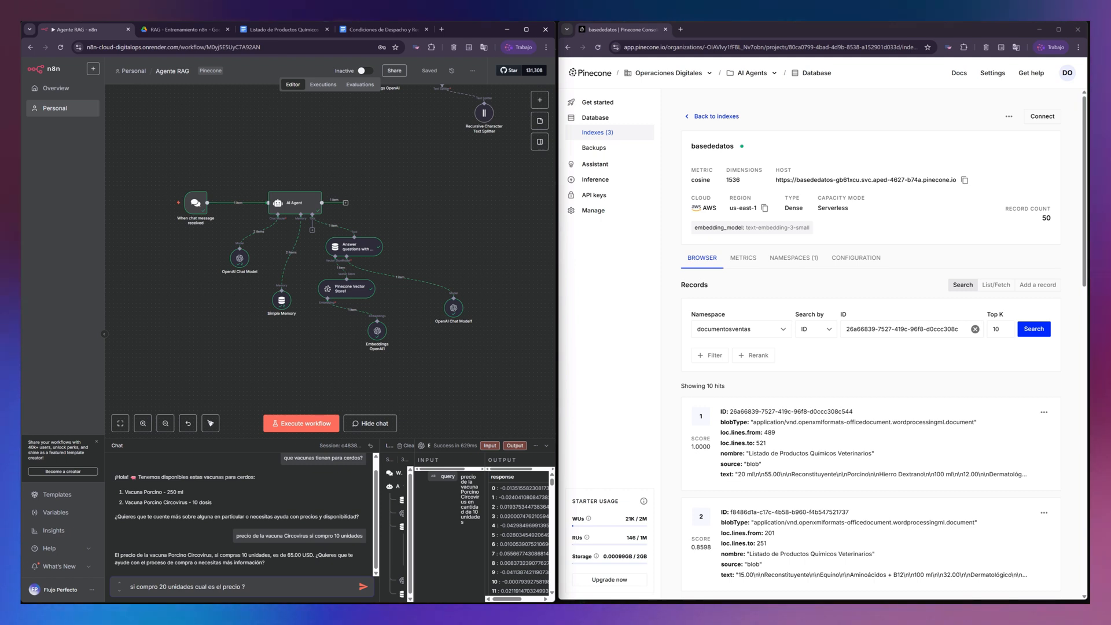
{"action": "key", "text": "Return"}
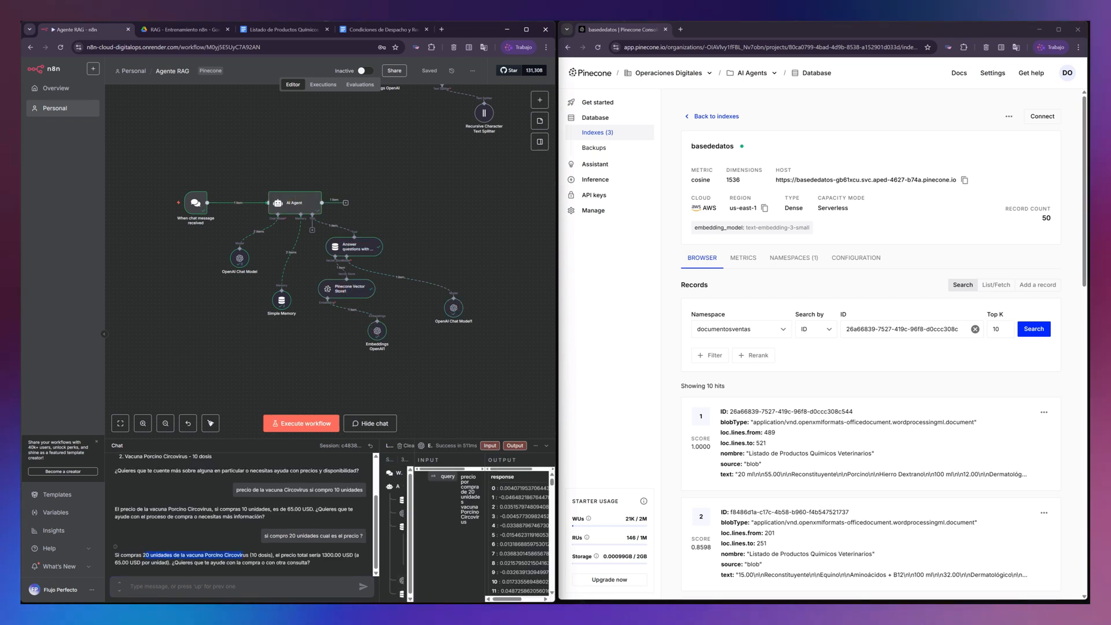
{"action": "left_click_drag", "start_coordinate": [243, 556], "coordinate": [197, 556]}
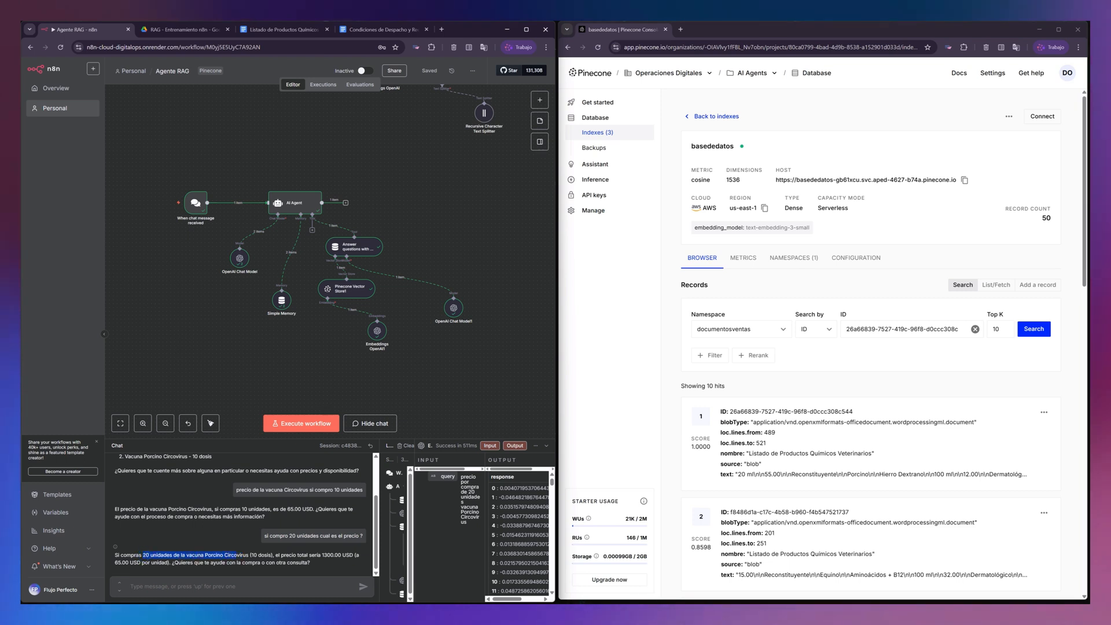
{"action": "left_click", "coordinate": [286, 555]}
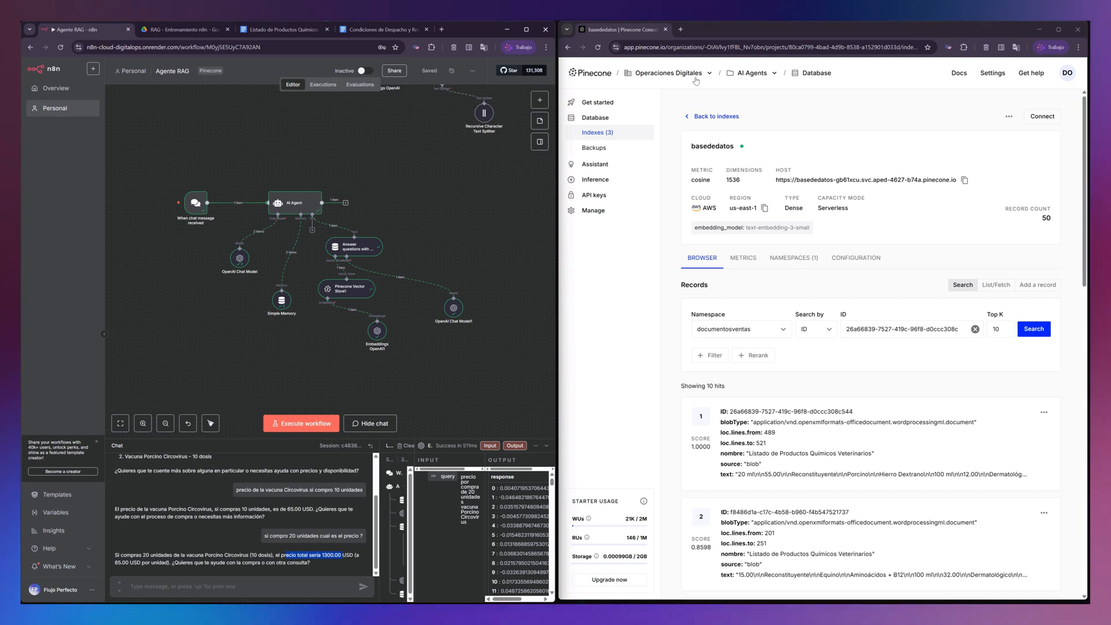
- Enlarge the Pinecone window, open the first search result of basededatos for editing and inspect its dense values
{"action": "double_click", "coordinate": [793, 28]}
{"action": "scroll", "coordinate": [579, 347], "scroll_direction": "down", "scroll_amount": 3}
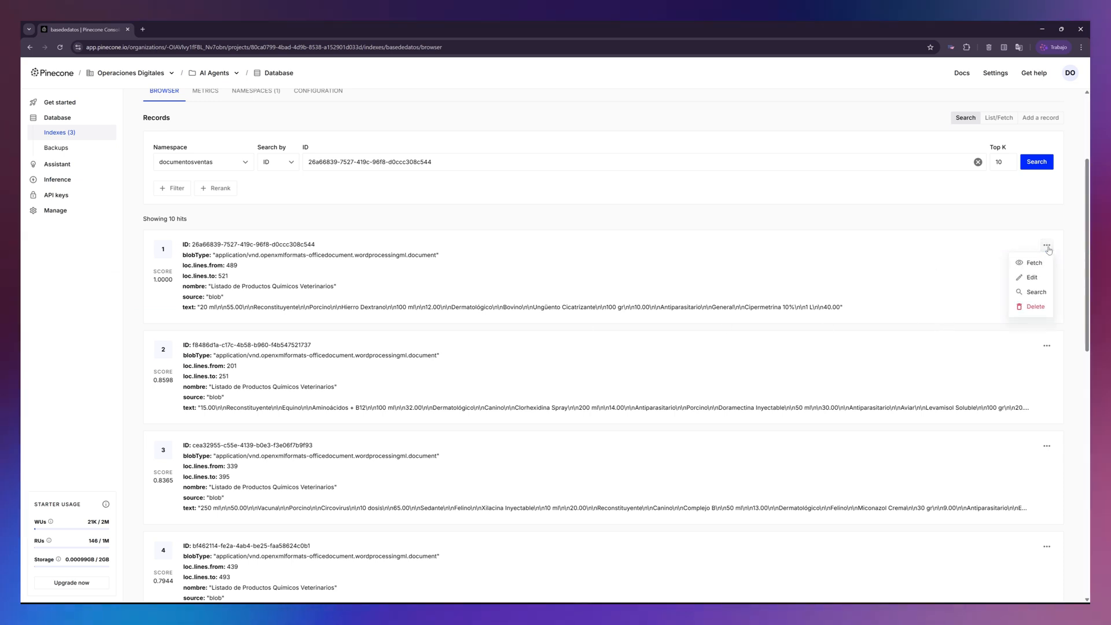
{"action": "left_click", "coordinate": [1031, 279]}
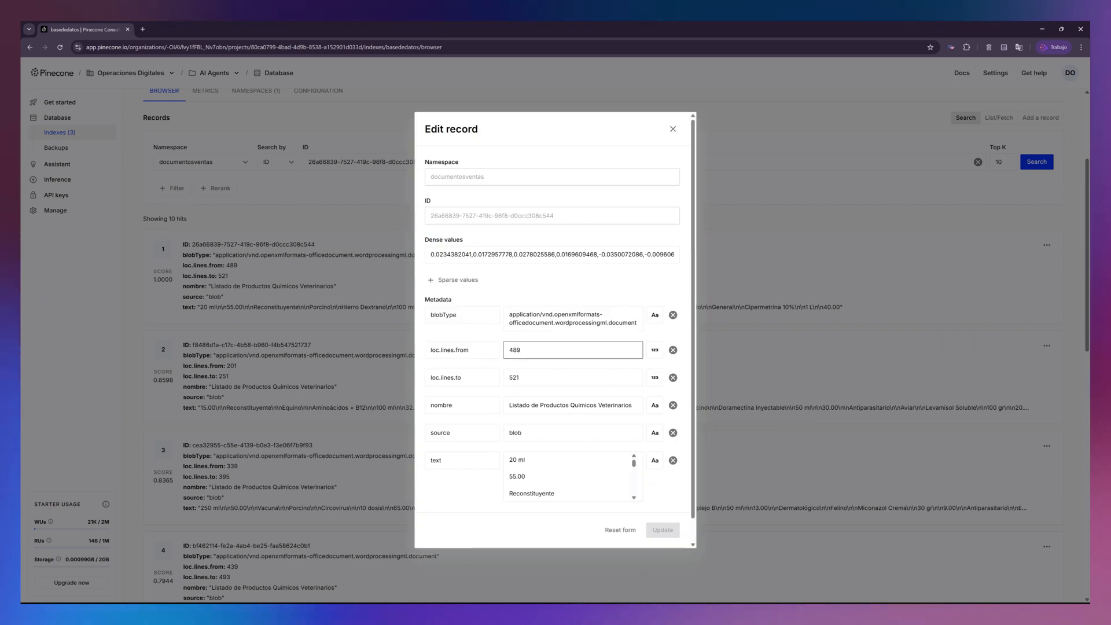
{"action": "left_click_drag", "start_coordinate": [430, 255], "coordinate": [645, 255]}
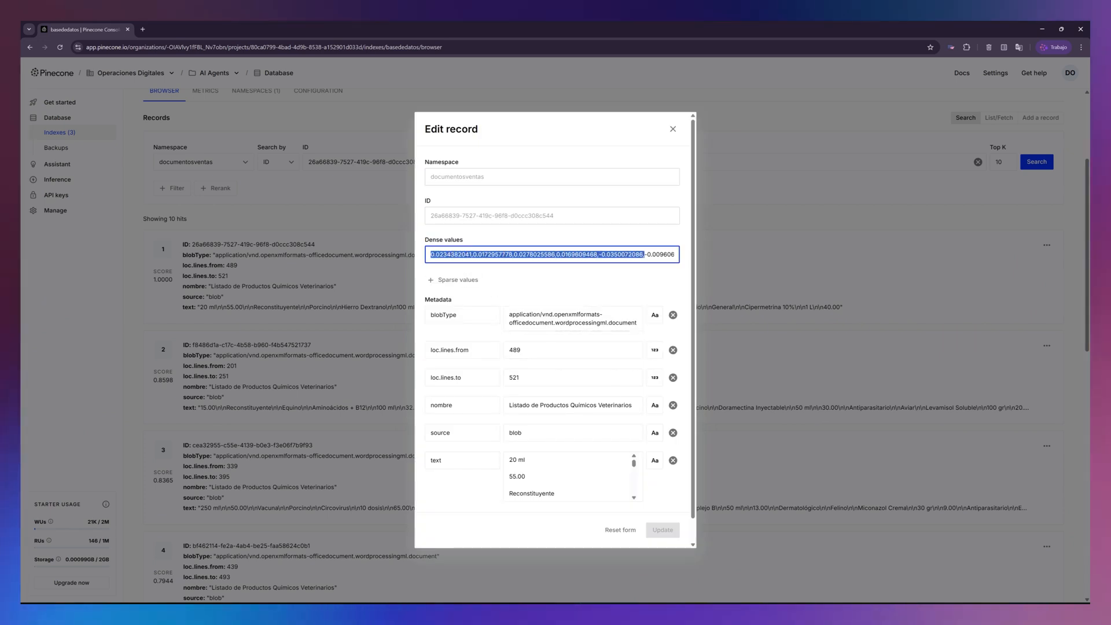
{"action": "left_click_drag", "start_coordinate": [715, 260], "coordinate": [1089, 192]}
- Enlarge the n8n window and examine the Embeddings OpenAI output vector for the last query down to its final dimension
{"action": "left_click", "coordinate": [526, 29]}
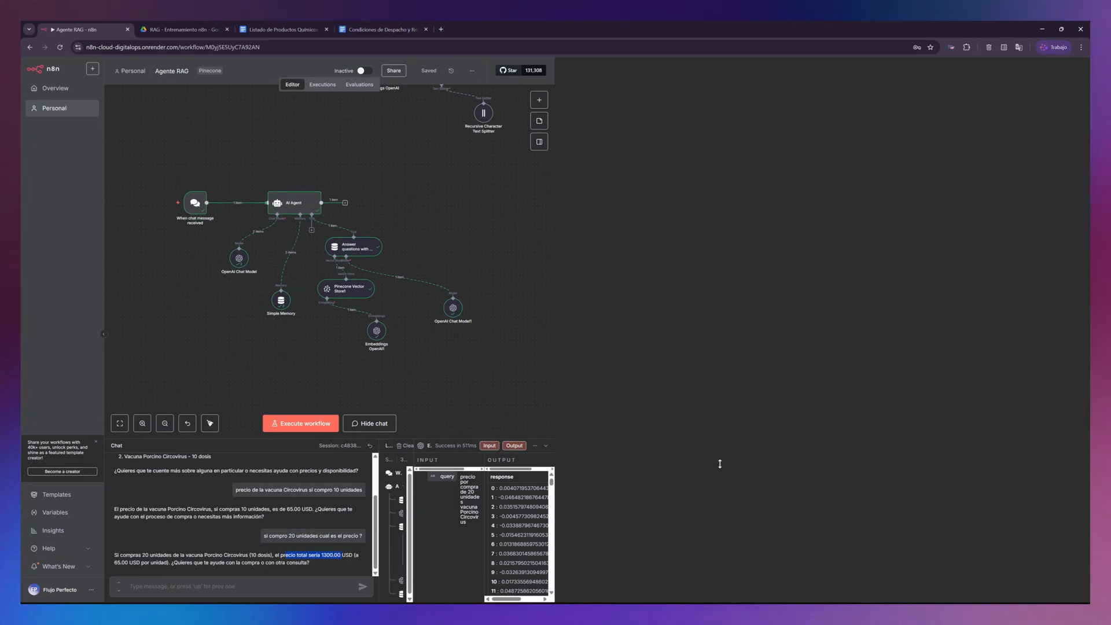
{"action": "scroll", "coordinate": [931, 484], "scroll_direction": "down", "scroll_amount": 1}
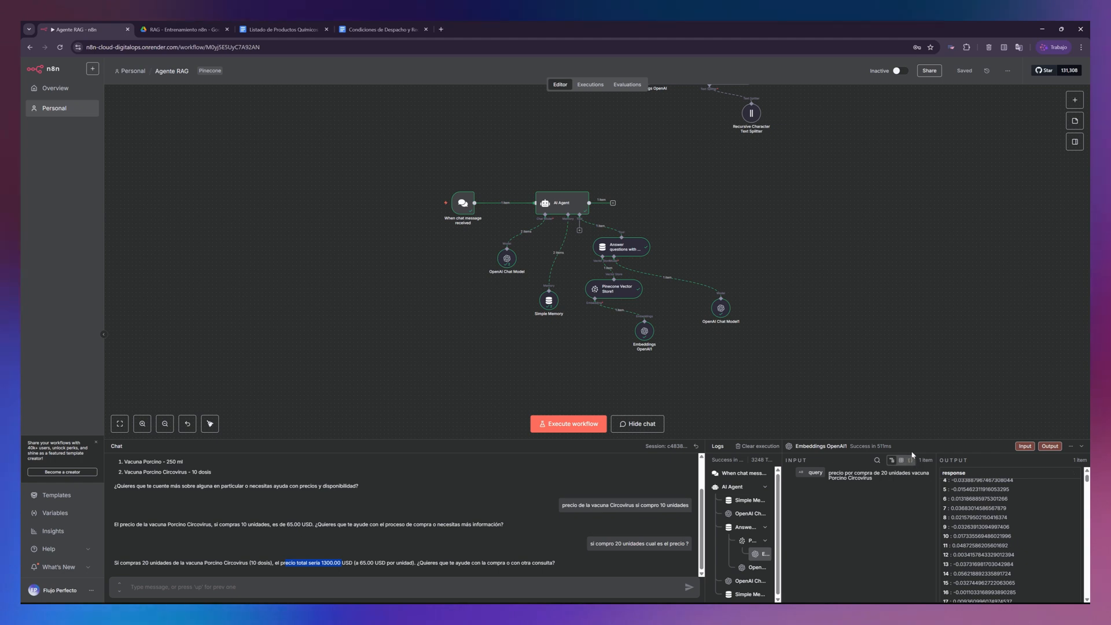
{"action": "scroll", "coordinate": [970, 517], "scroll_direction": "down", "scroll_amount": 3}
{"action": "scroll", "coordinate": [970, 517], "scroll_direction": "down", "scroll_amount": 20}
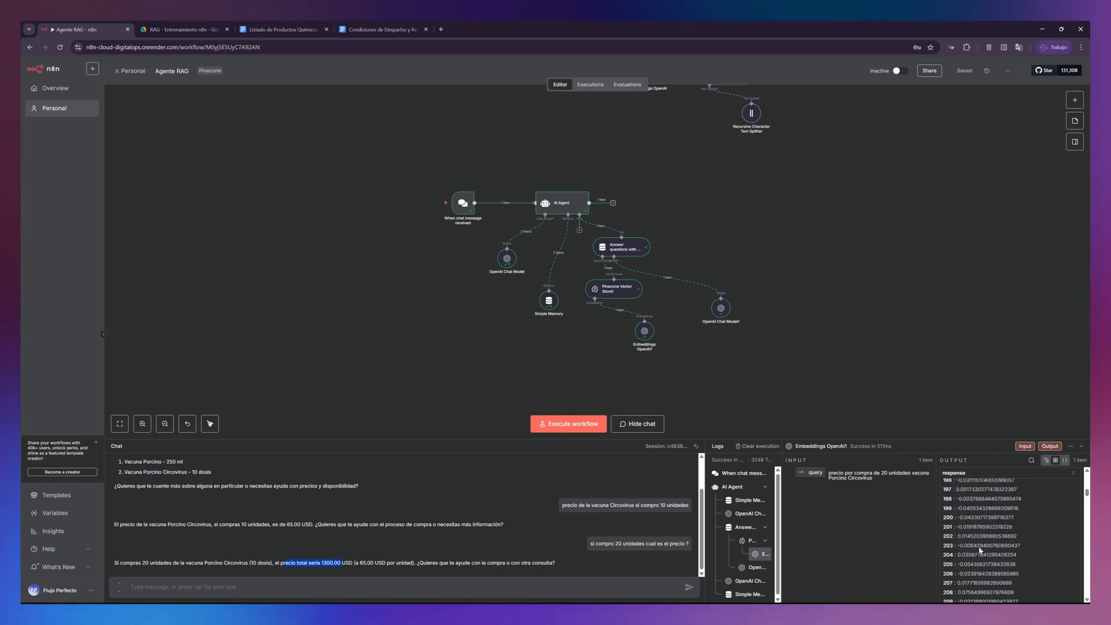
{"action": "scroll", "coordinate": [981, 552], "scroll_direction": "down", "scroll_amount": 20}
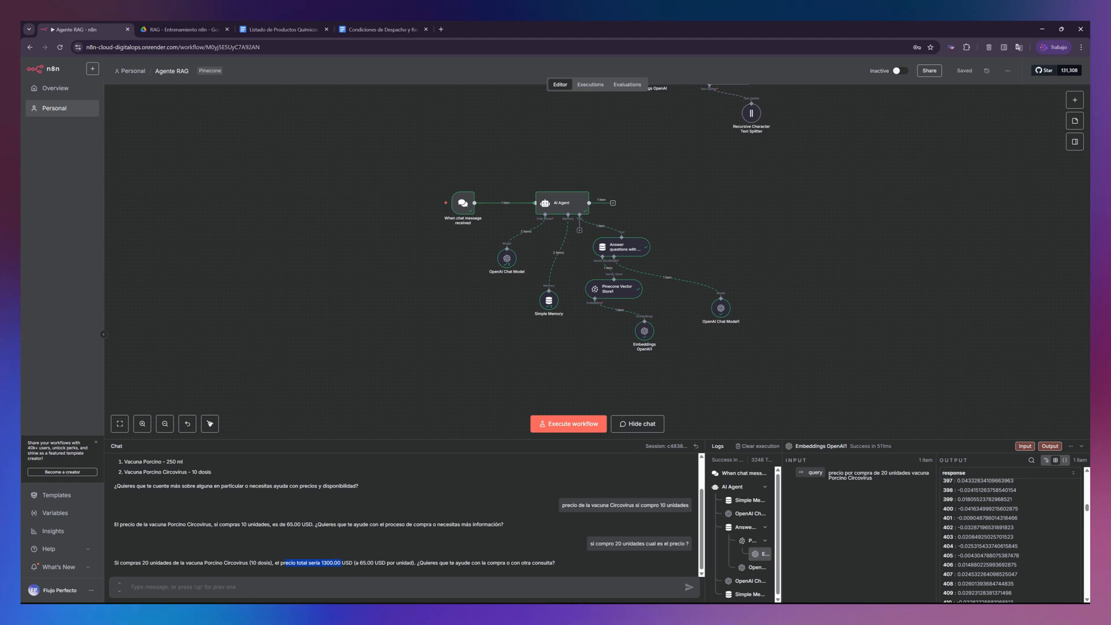
{"action": "scroll", "coordinate": [993, 561], "scroll_direction": "down", "scroll_amount": 20}
{"action": "scroll", "coordinate": [994, 560], "scroll_direction": "down", "scroll_amount": 20}
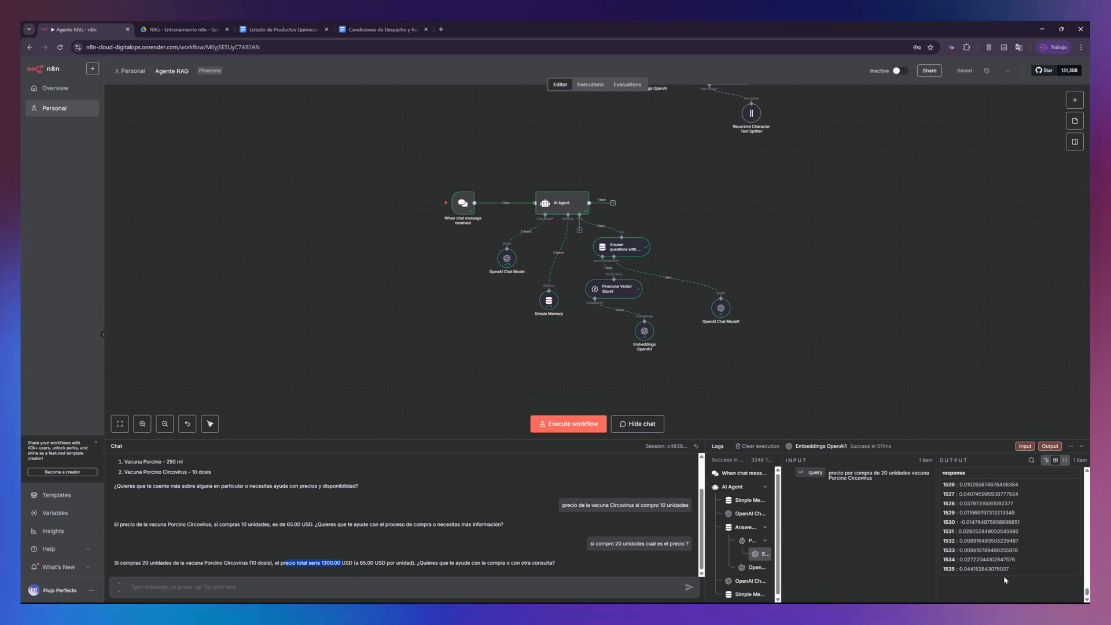
{"action": "scroll", "coordinate": [980, 567], "scroll_direction": "up", "scroll_amount": 8}
{"action": "scroll", "coordinate": [980, 567], "scroll_direction": "up", "scroll_amount": 20}
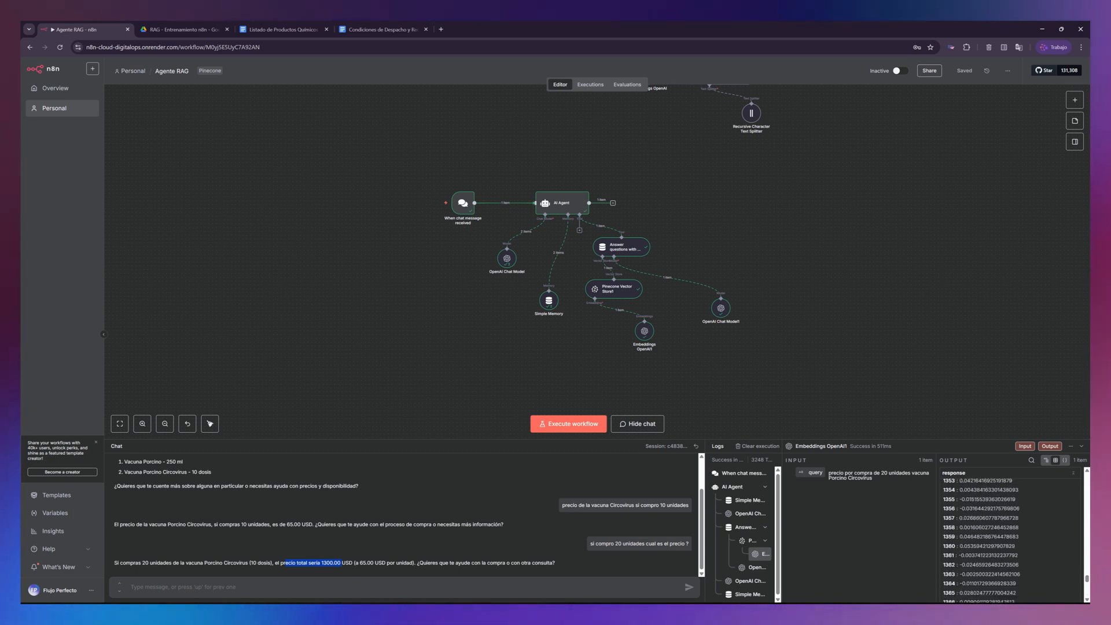
{"action": "scroll", "coordinate": [980, 568], "scroll_direction": "up", "scroll_amount": 14}
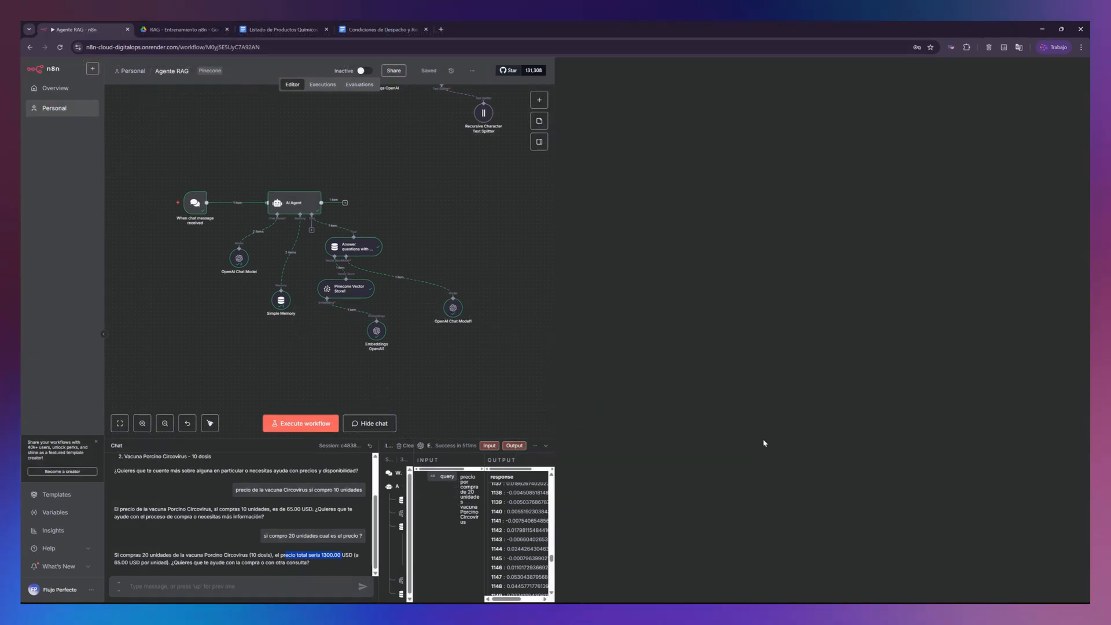
- Place the Pinecone window beside n8n and examine the open record's loc.lines.from, loc.lines.to and text metadata
{"action": "left_click_drag", "start_coordinate": [829, 473], "coordinate": [916, 483]}
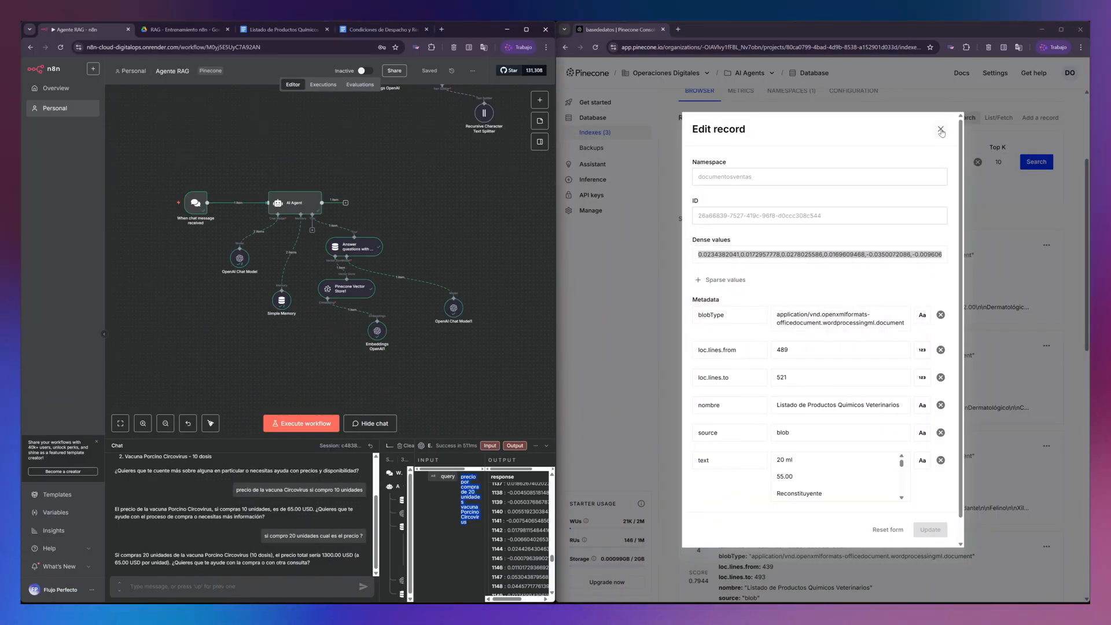
{"action": "left_click", "coordinate": [799, 350]}
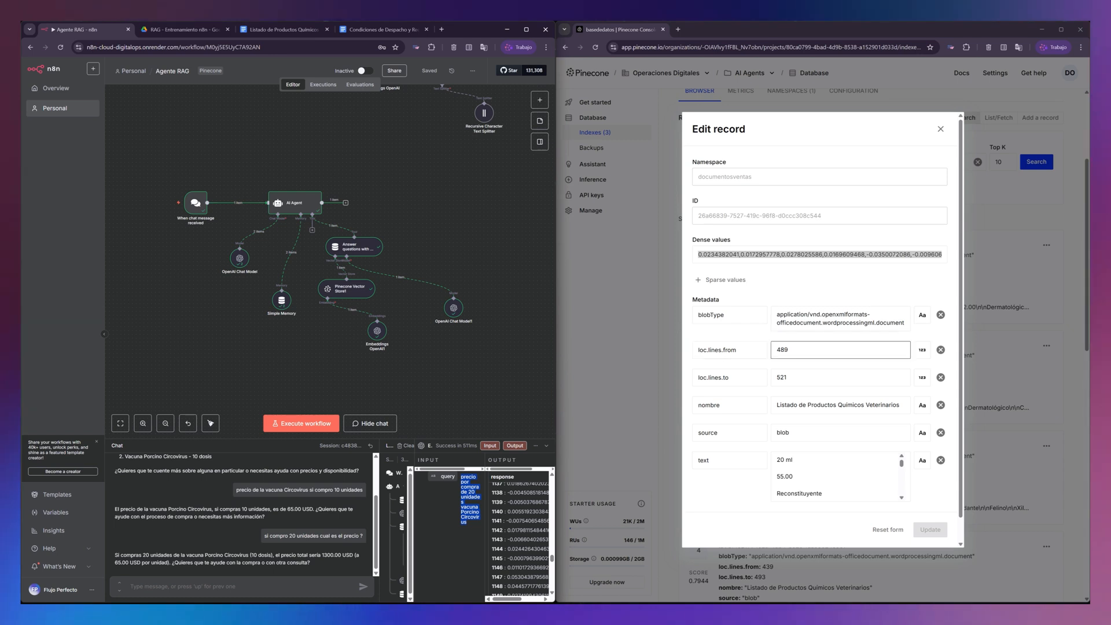
{"action": "double_click", "coordinate": [793, 350]}
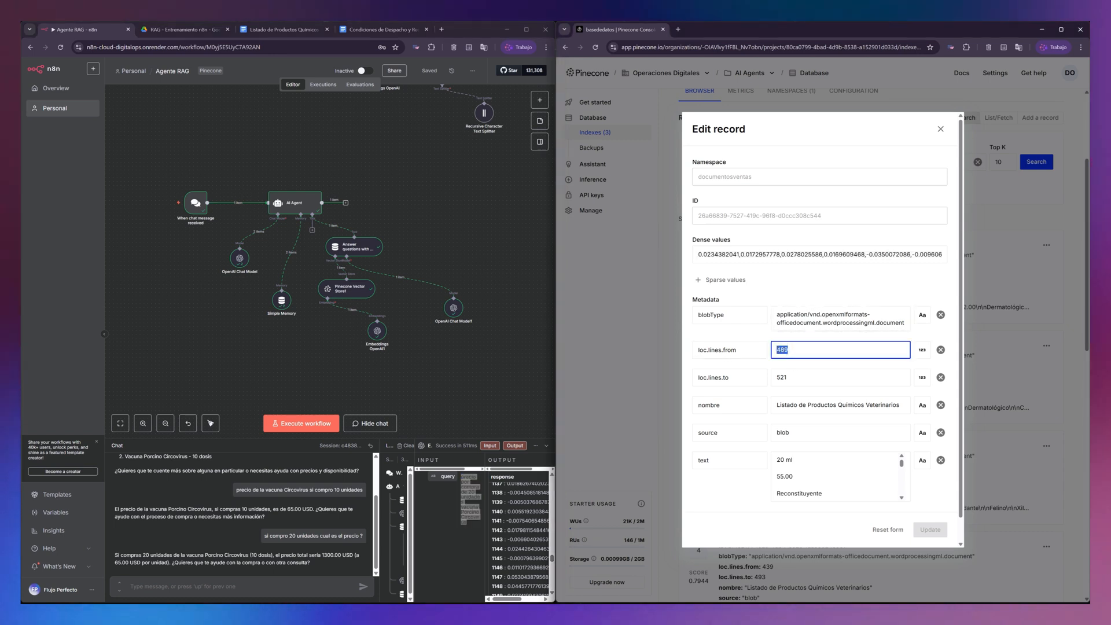
{"action": "scroll", "coordinate": [837, 476], "scroll_direction": "down", "scroll_amount": 10}
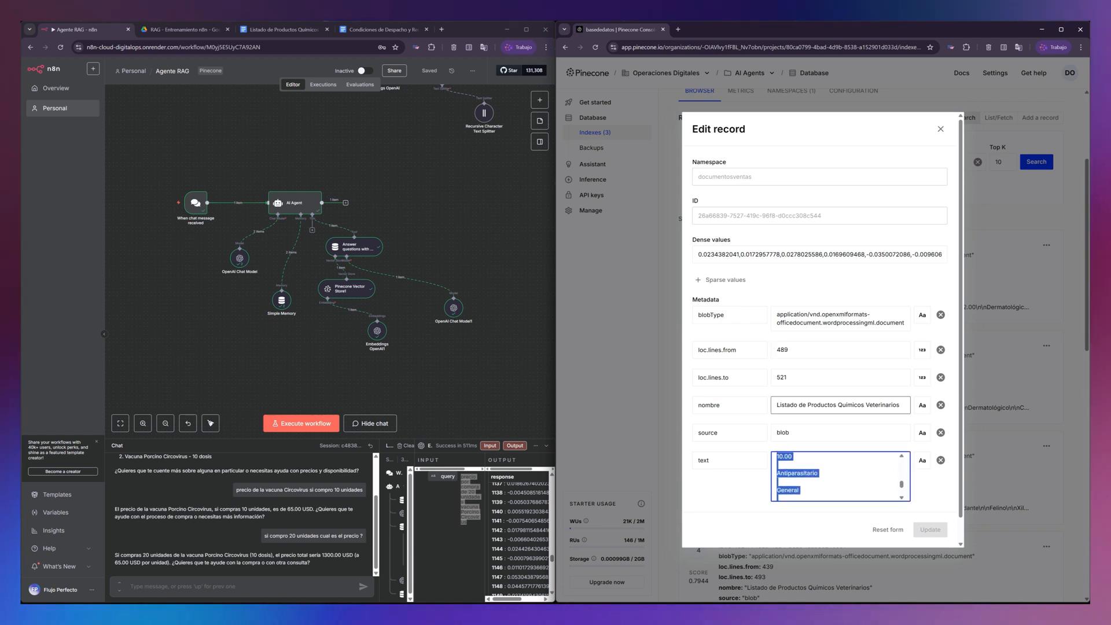
{"action": "double_click", "coordinate": [796, 350]}
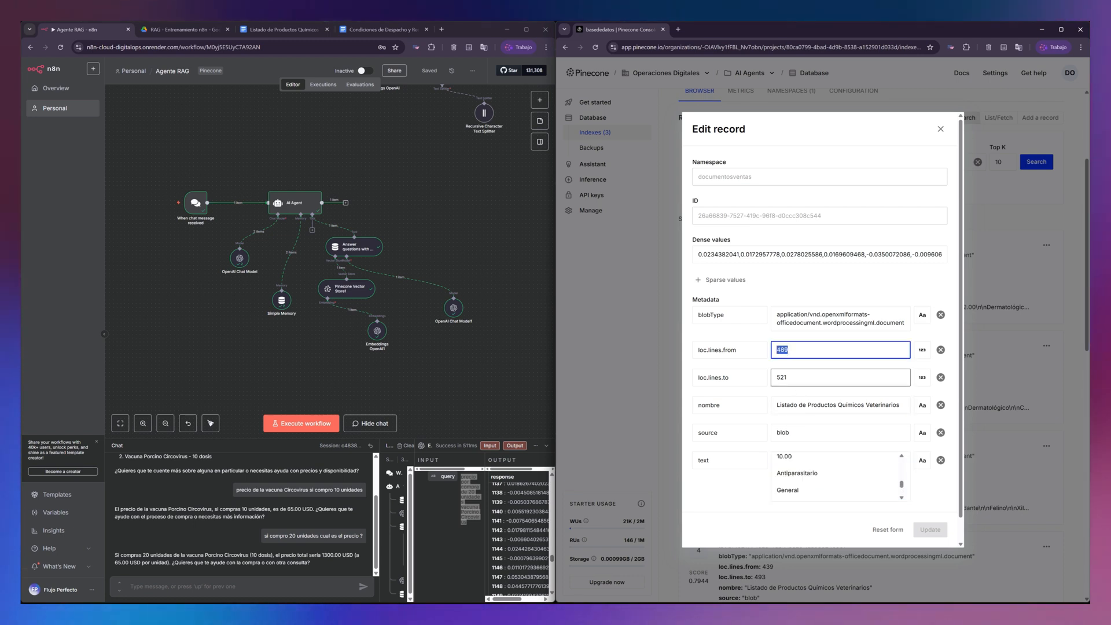
{"action": "key", "text": "Tab"}
- Compare the product table in Listado de Productos Quimicos Veterinarios and the RAG folder's documents with the text stored in the record
{"action": "left_click", "coordinate": [361, 30]}
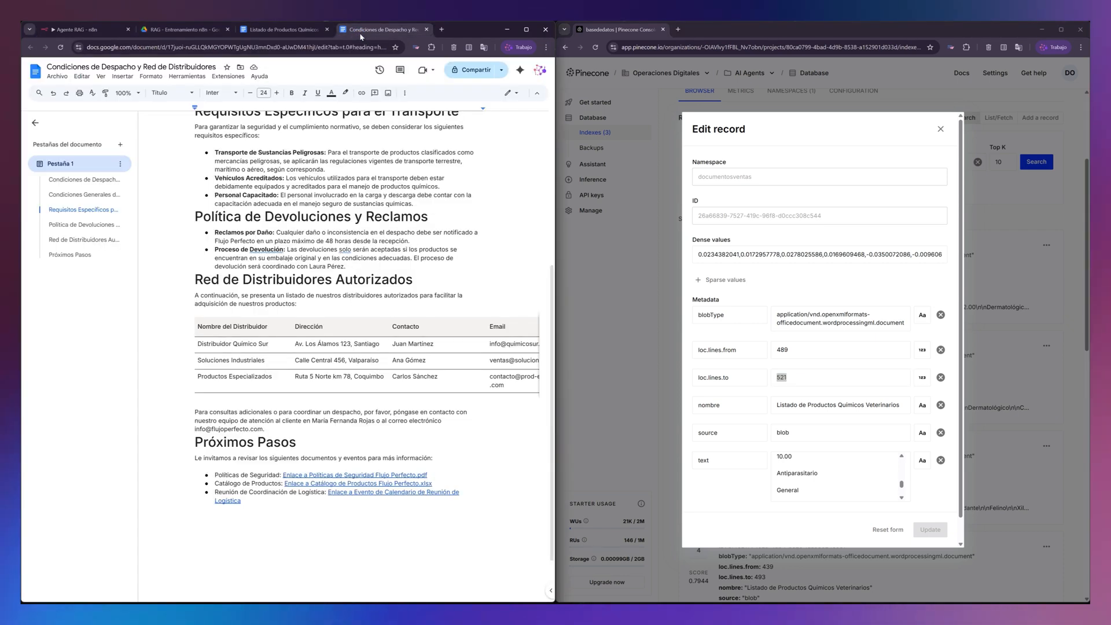
{"action": "left_click", "coordinate": [284, 29]}
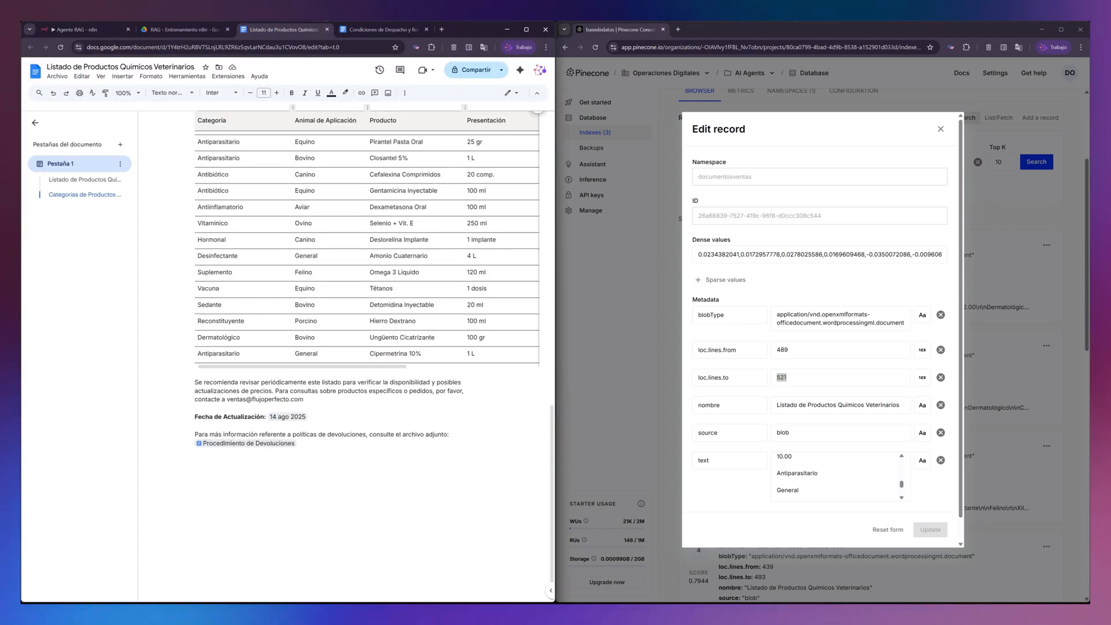
{"action": "scroll", "coordinate": [334, 316], "scroll_direction": "up", "scroll_amount": 12}
{"action": "scroll", "coordinate": [333, 316], "scroll_direction": "down", "scroll_amount": 5}
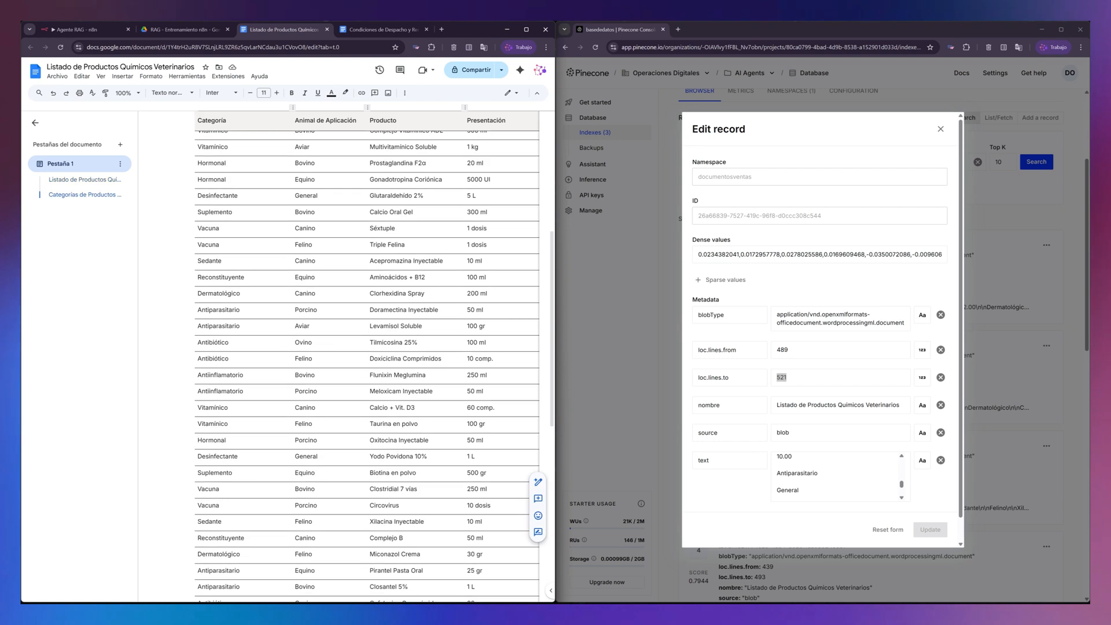
{"action": "scroll", "coordinate": [367, 347], "scroll_direction": "down", "scroll_amount": 5}
{"action": "left_click", "coordinate": [181, 30]}
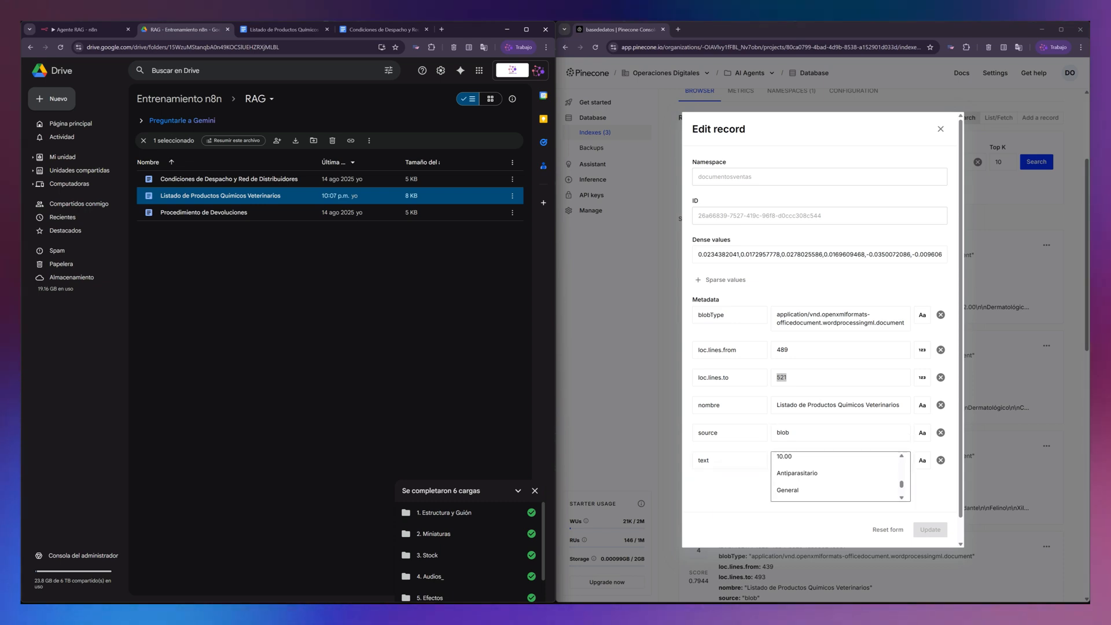
{"action": "scroll", "coordinate": [841, 477], "scroll_direction": "down", "scroll_amount": 3}
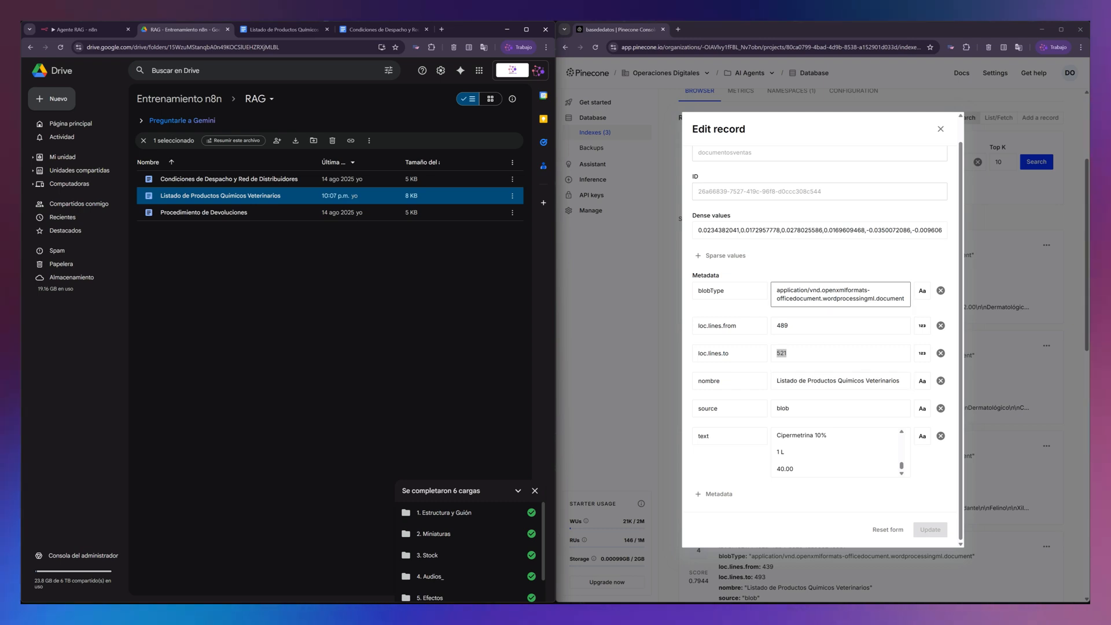
- Check the record's ID, close the record without editing it, and review the remaining search hits of the basededatos index
{"action": "scroll", "coordinate": [841, 294], "scroll_direction": "up", "scroll_amount": 1}
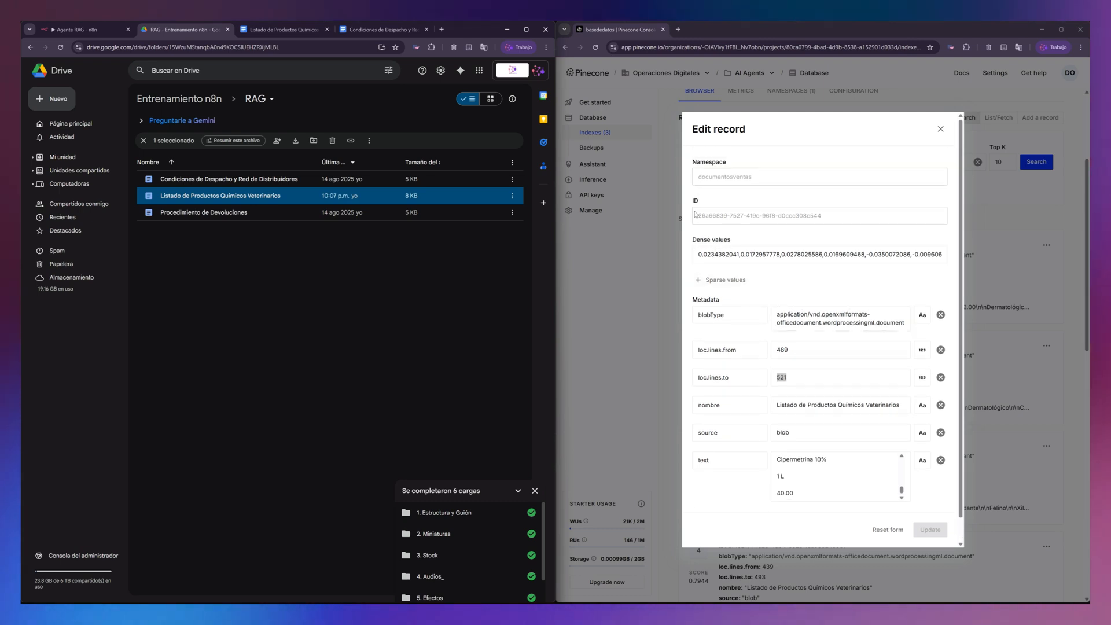
{"action": "left_click_drag", "start_coordinate": [700, 217], "coordinate": [823, 220]}
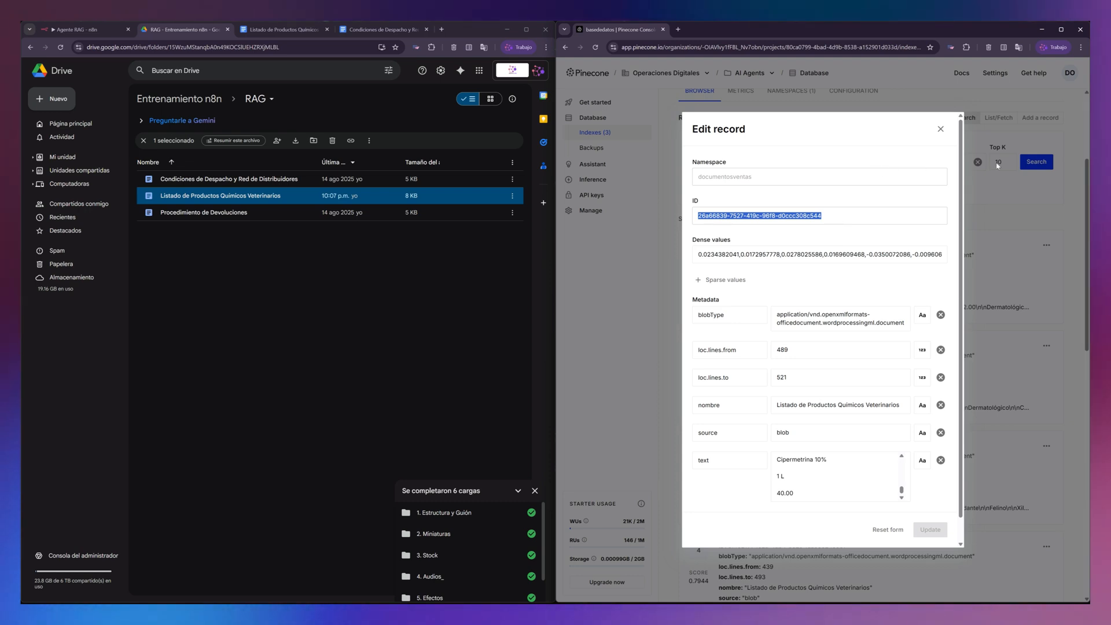
{"action": "left_click", "coordinate": [942, 130]}
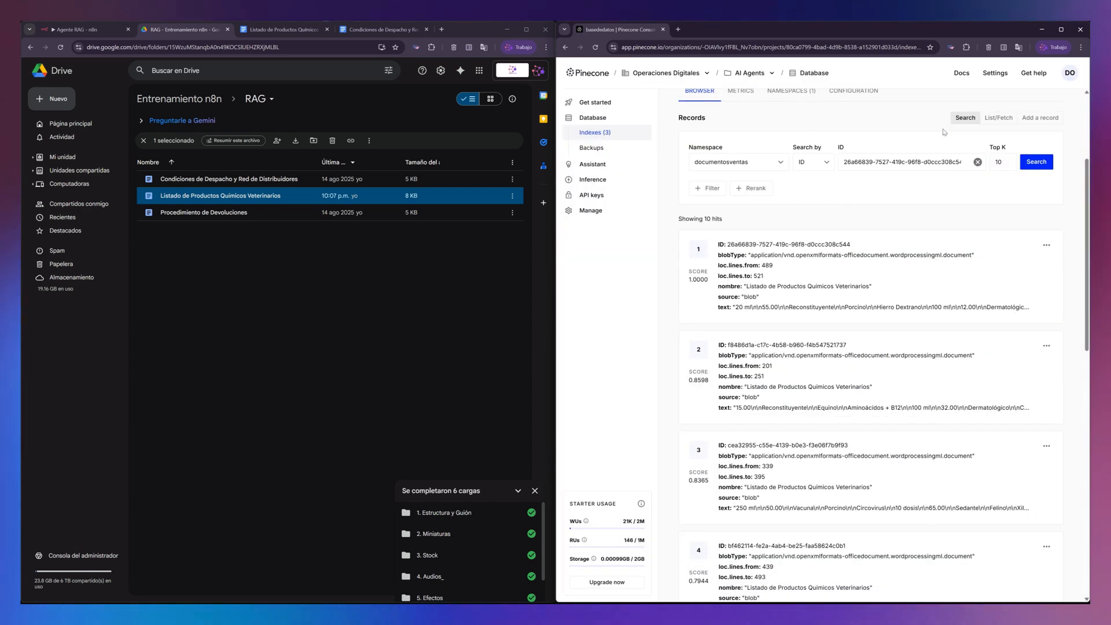
{"action": "scroll", "coordinate": [871, 347], "scroll_direction": "down", "scroll_amount": 9}
{"action": "scroll", "coordinate": [871, 348], "scroll_direction": "down", "scroll_amount": 3}
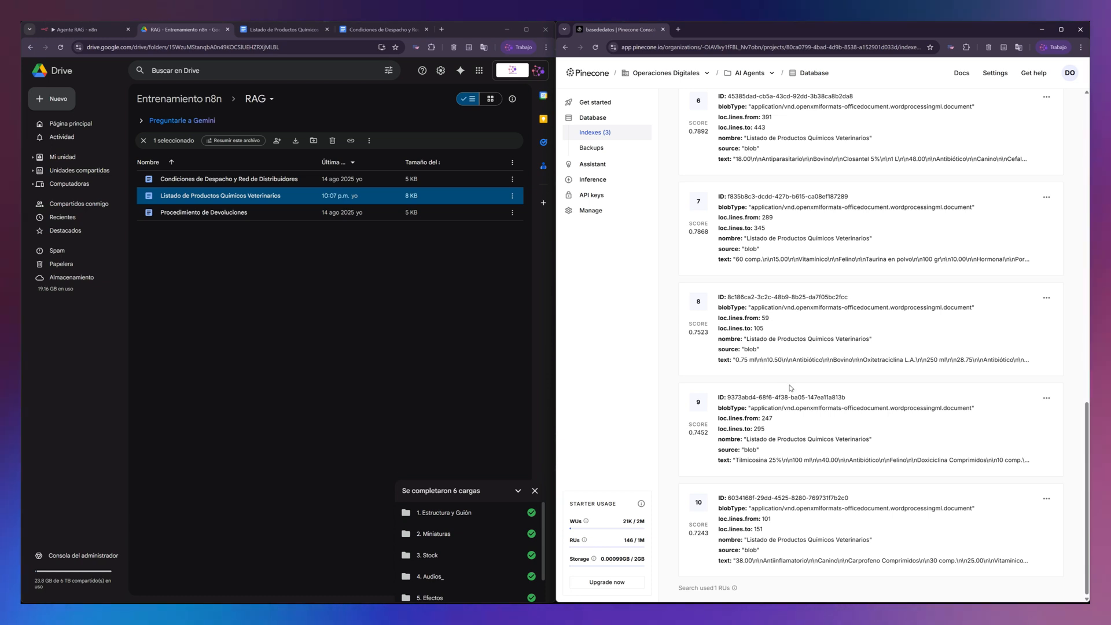
{"action": "scroll", "coordinate": [924, 369], "scroll_direction": "up", "scroll_amount": 15}
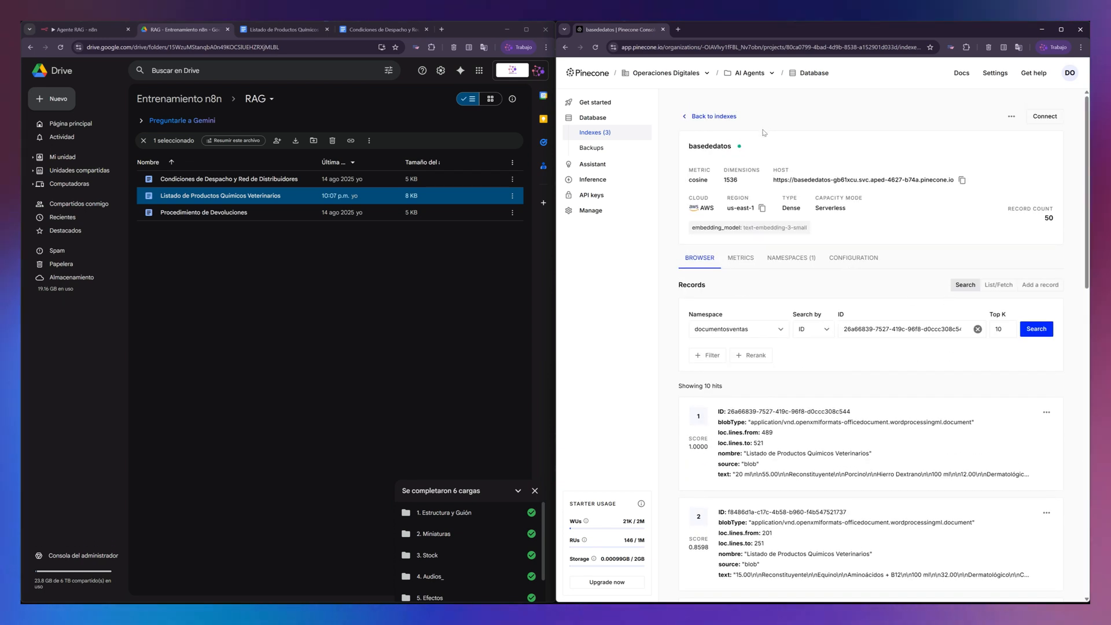
- List the record IDs in the documentosventas namespace with the limit set to 50
{"action": "left_click", "coordinate": [998, 286]}
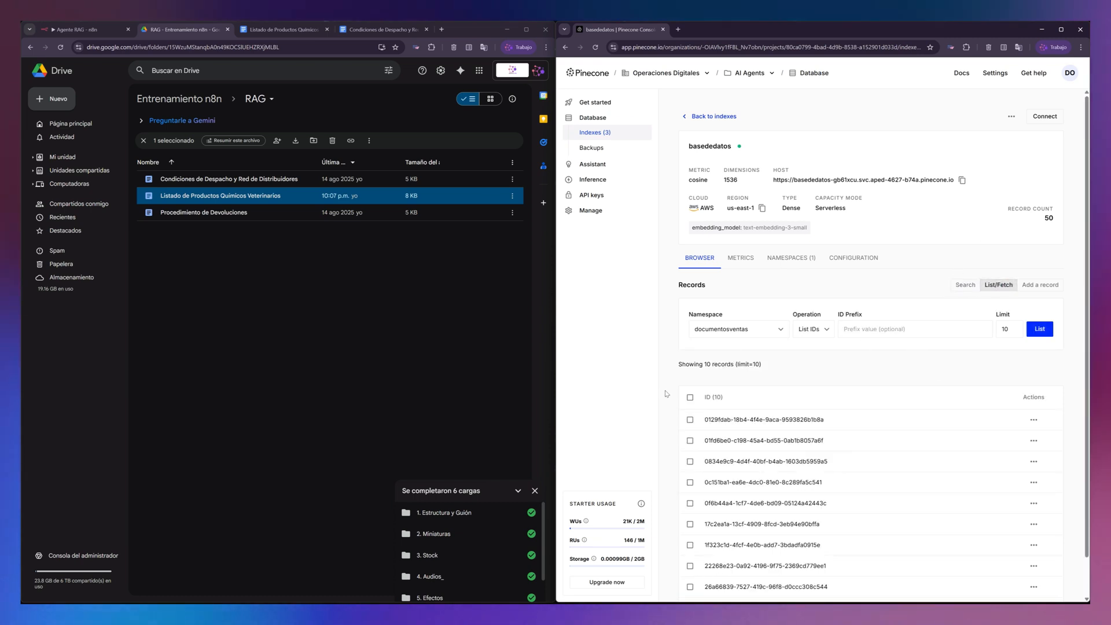
{"action": "left_click", "coordinate": [1010, 330]}
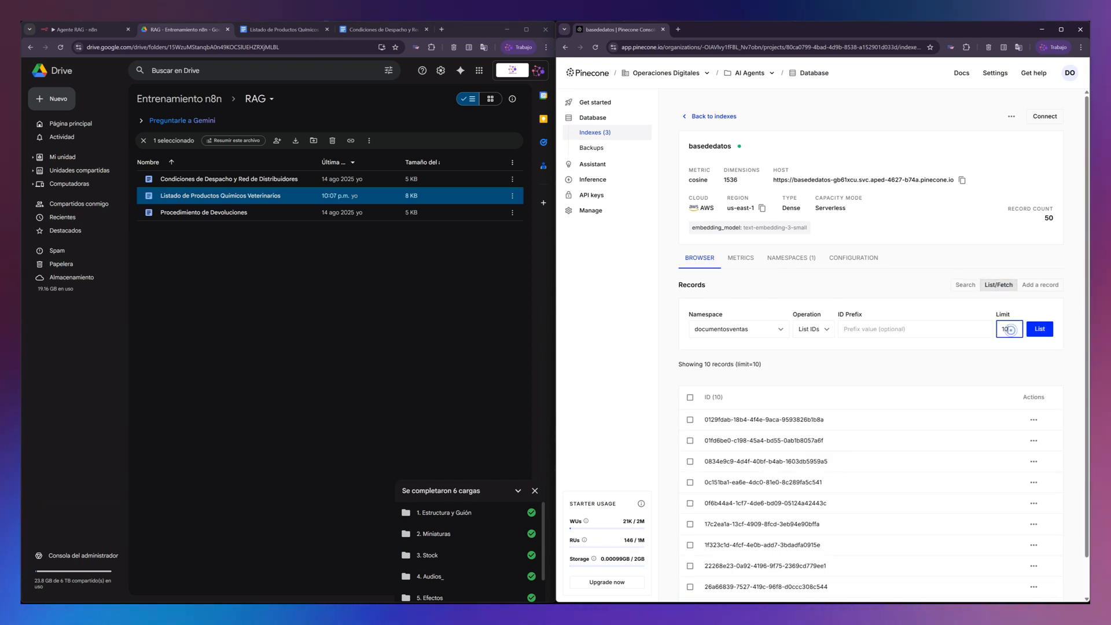
{"action": "type", "text": "50"}
{"action": "key", "text": "Return"}
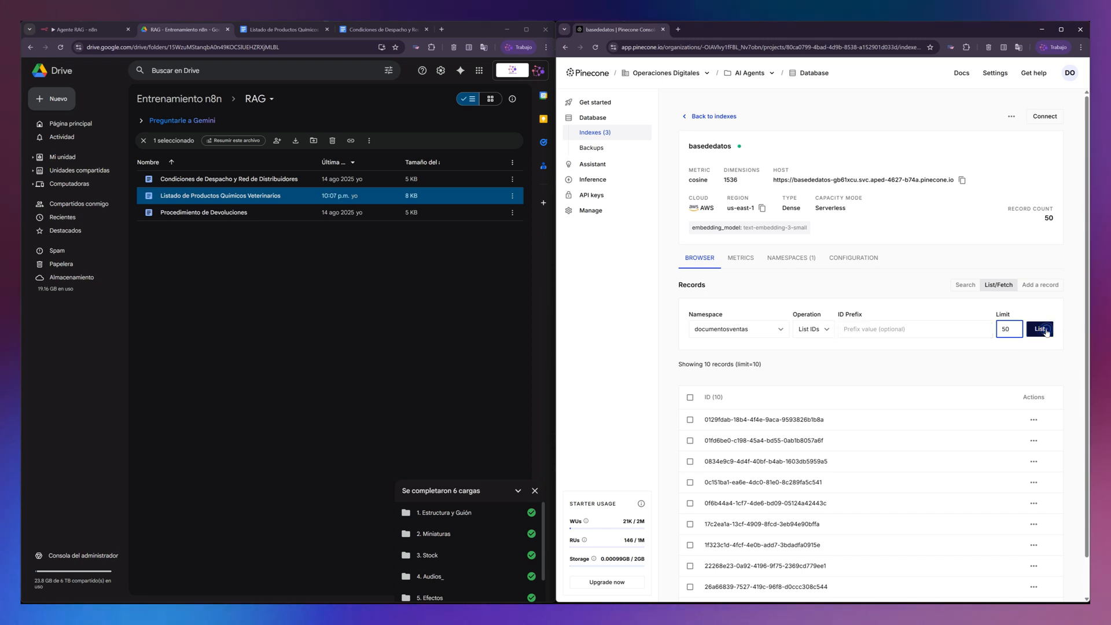
- Delete the first 20 listed records of the documentosventas namespace in two batches of ten
{"action": "left_click", "coordinate": [690, 397]}
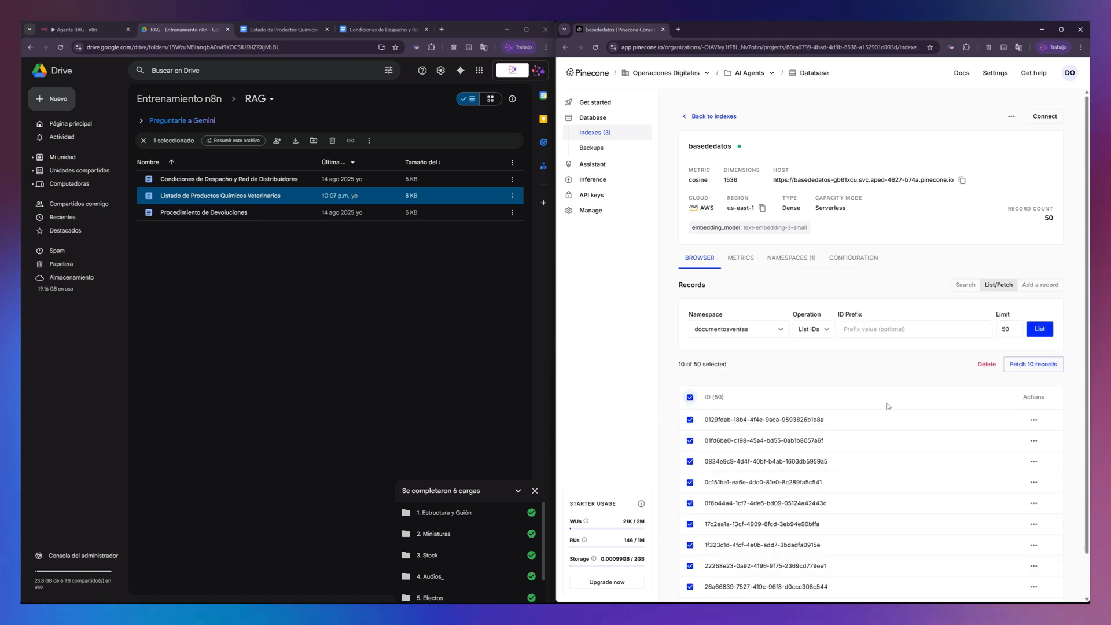
{"action": "scroll", "coordinate": [927, 440], "scroll_direction": "down", "scroll_amount": 1}
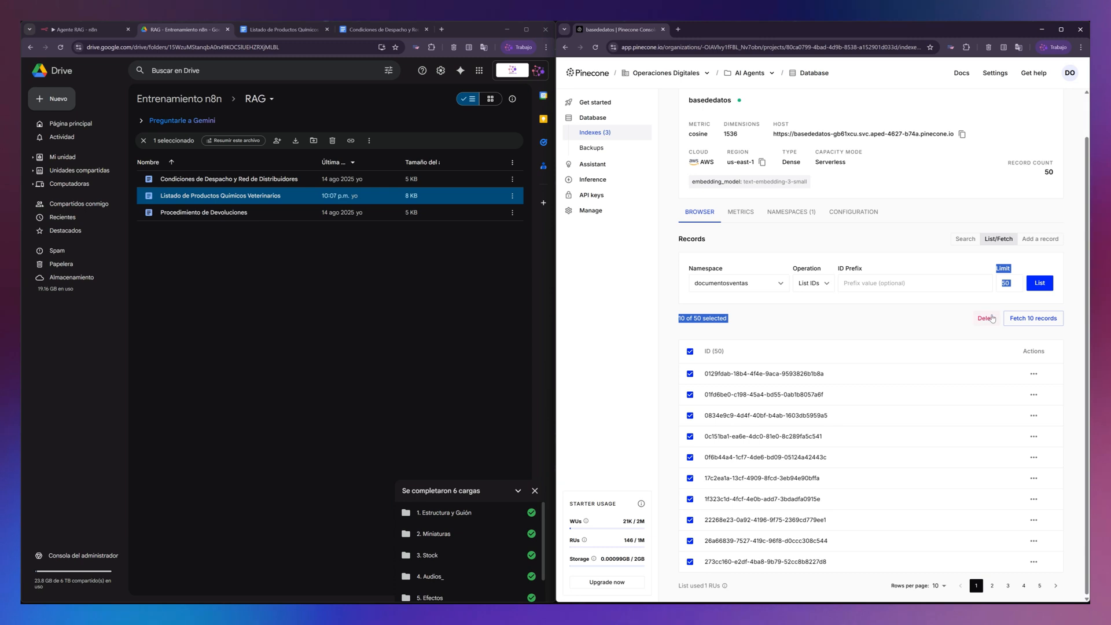
{"action": "left_click", "coordinate": [987, 318]}
{"action": "left_click", "coordinate": [895, 382]}
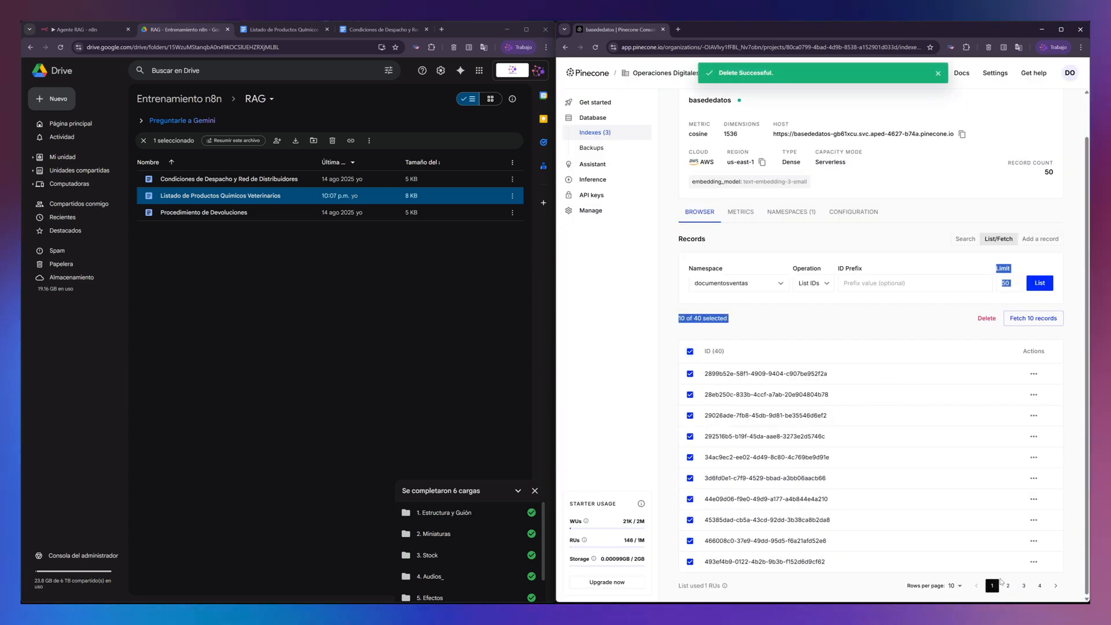
{"action": "left_click", "coordinate": [987, 319]}
{"action": "left_click", "coordinate": [892, 382]}
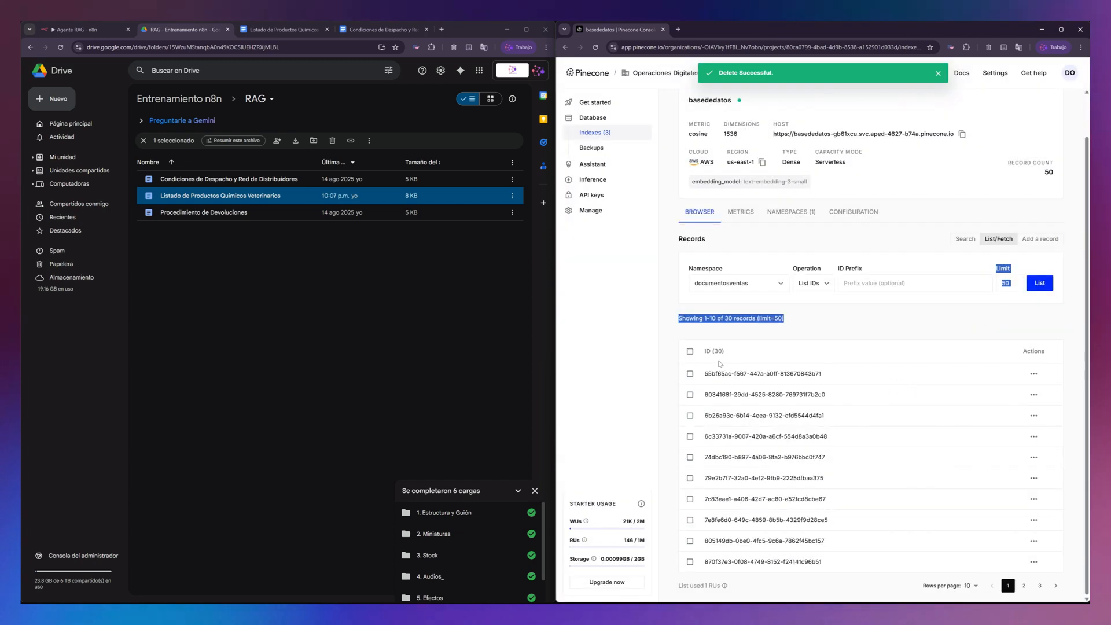
- Delete the next 20 listed records in two further batches of ten
{"action": "left_click", "coordinate": [689, 351]}
{"action": "left_click", "coordinate": [987, 319]}
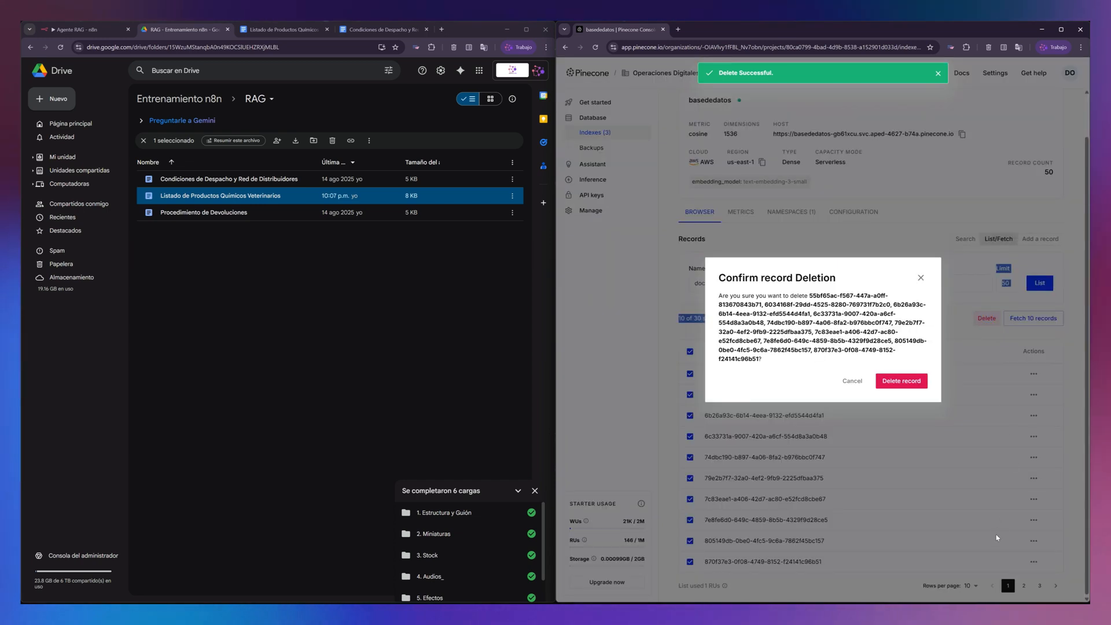
{"action": "left_click", "coordinate": [899, 380]}
{"action": "left_click", "coordinate": [690, 352]}
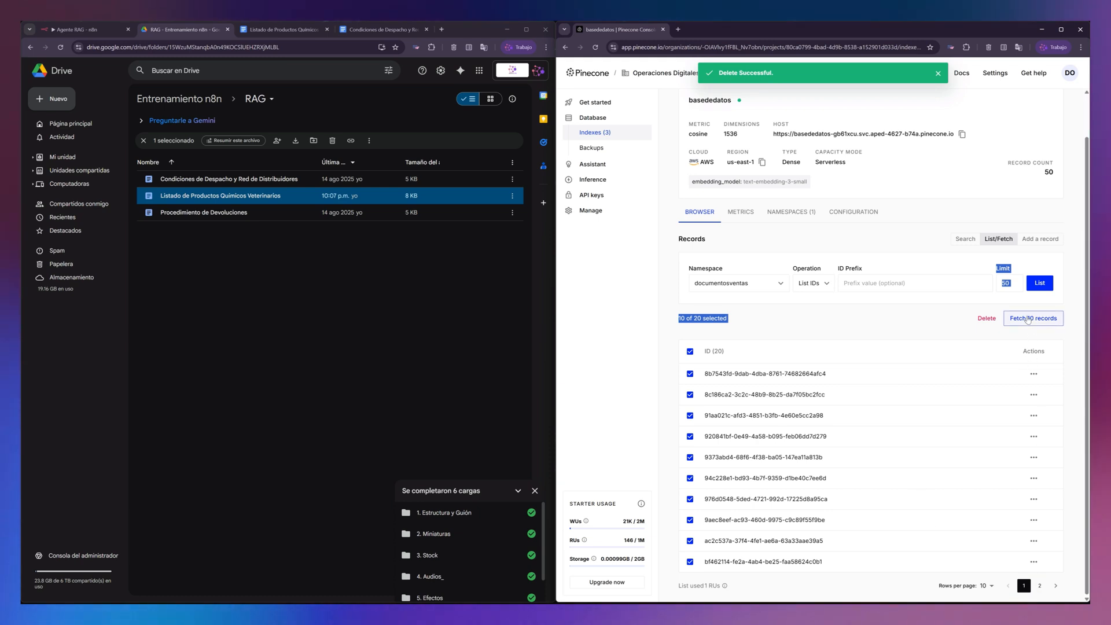
{"action": "left_click", "coordinate": [987, 319]}
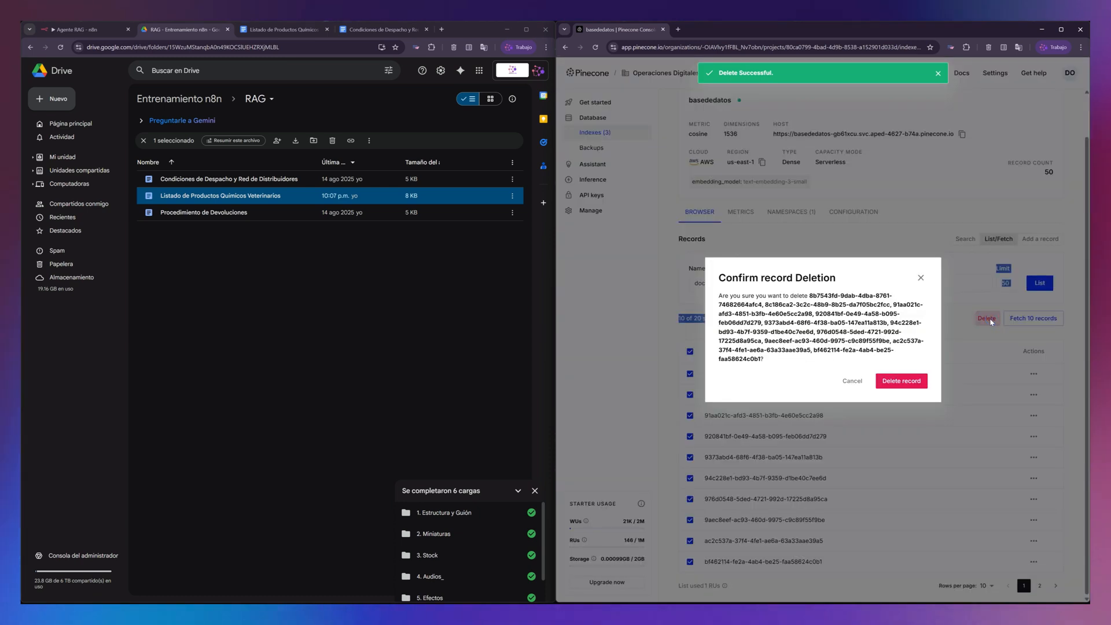
{"action": "left_click", "coordinate": [917, 376]}
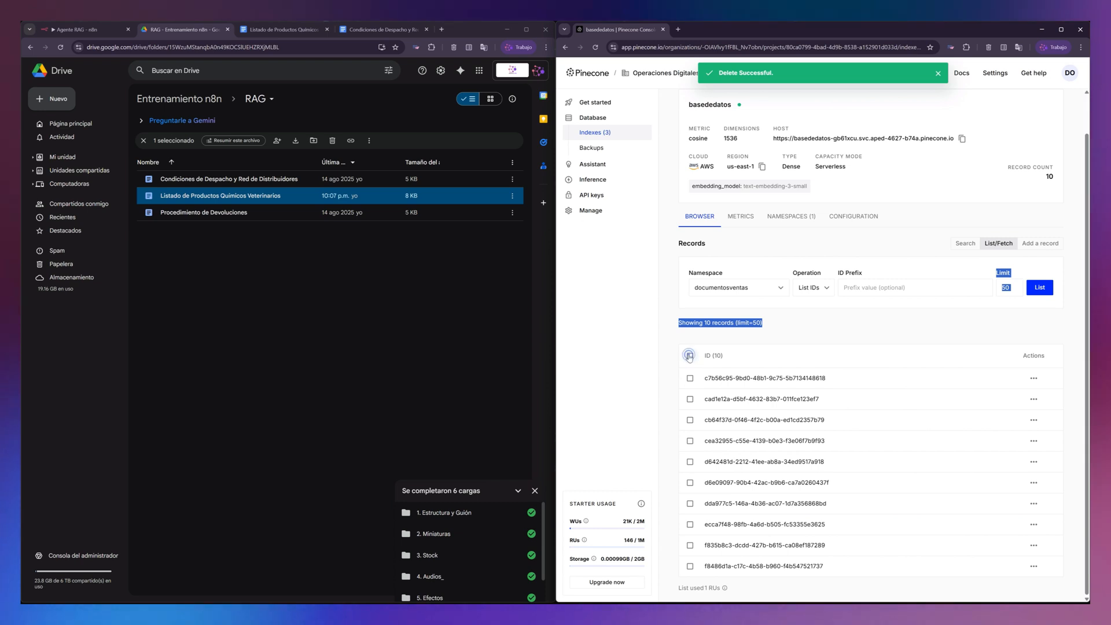
- Delete the last ten records and reload the basededatos index page
{"action": "left_click", "coordinate": [690, 356]}
{"action": "left_click", "coordinate": [987, 322]}
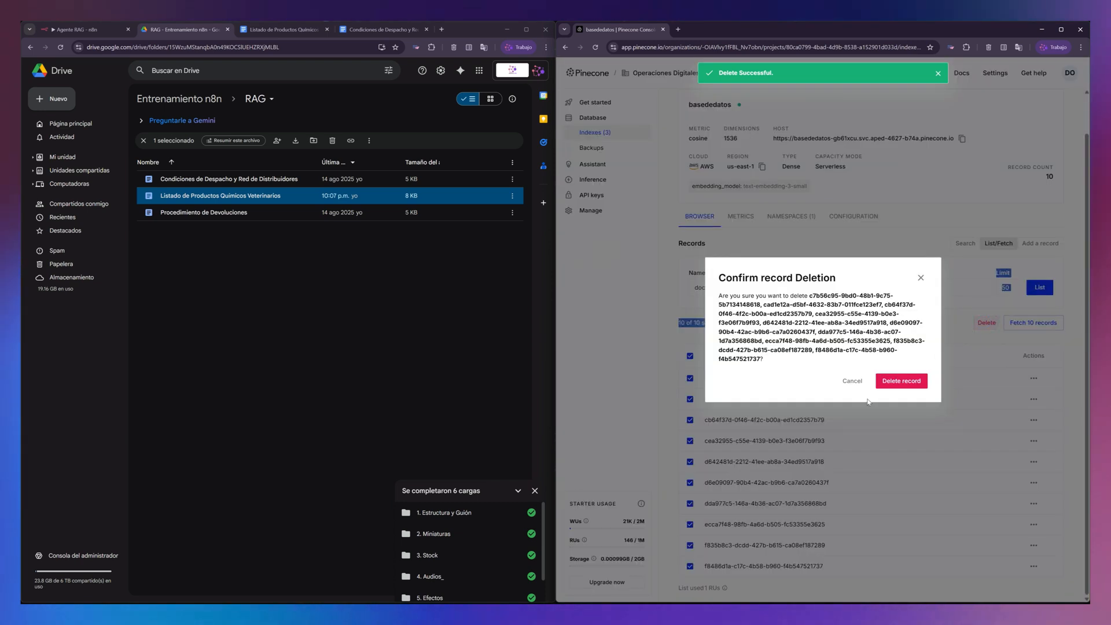
{"action": "left_click", "coordinate": [908, 380]}
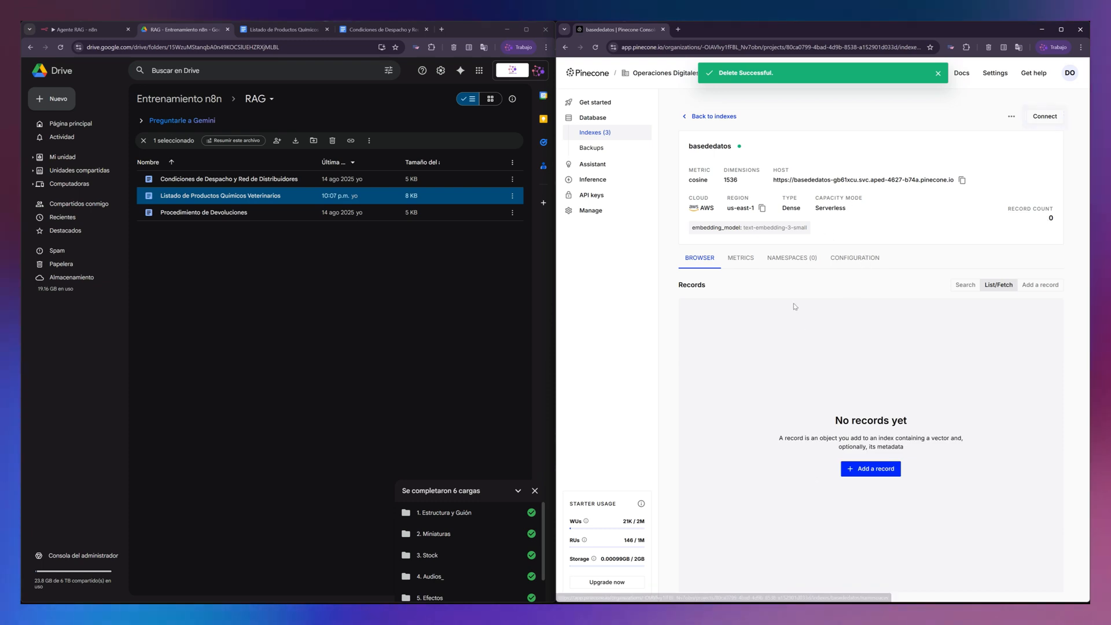
{"action": "left_click", "coordinate": [597, 49]}
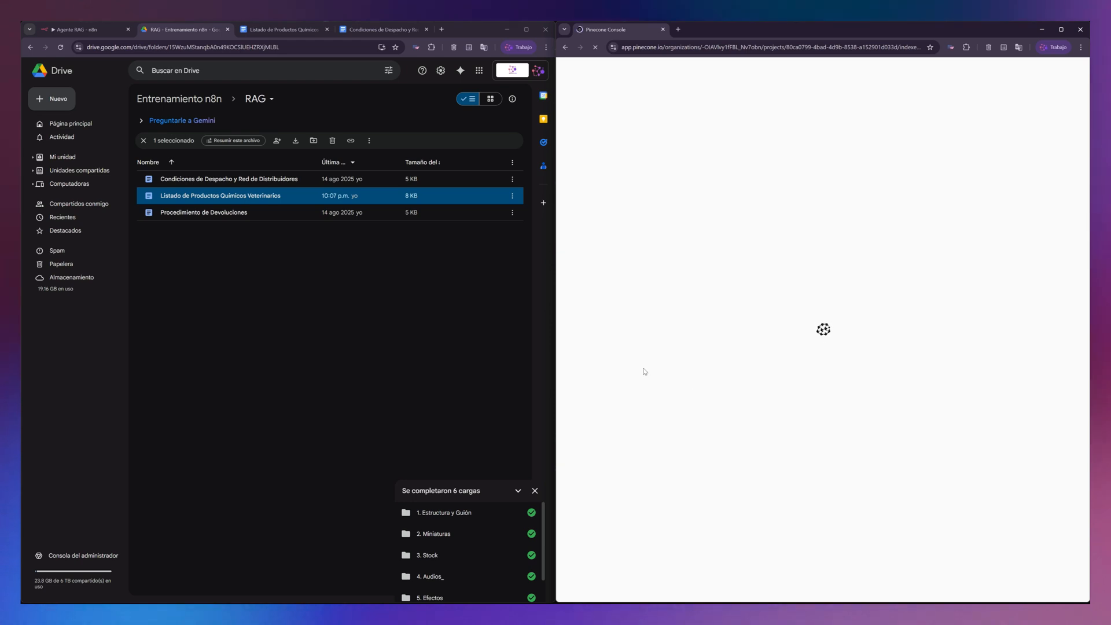
{"action": "left_click", "coordinate": [454, 380]}
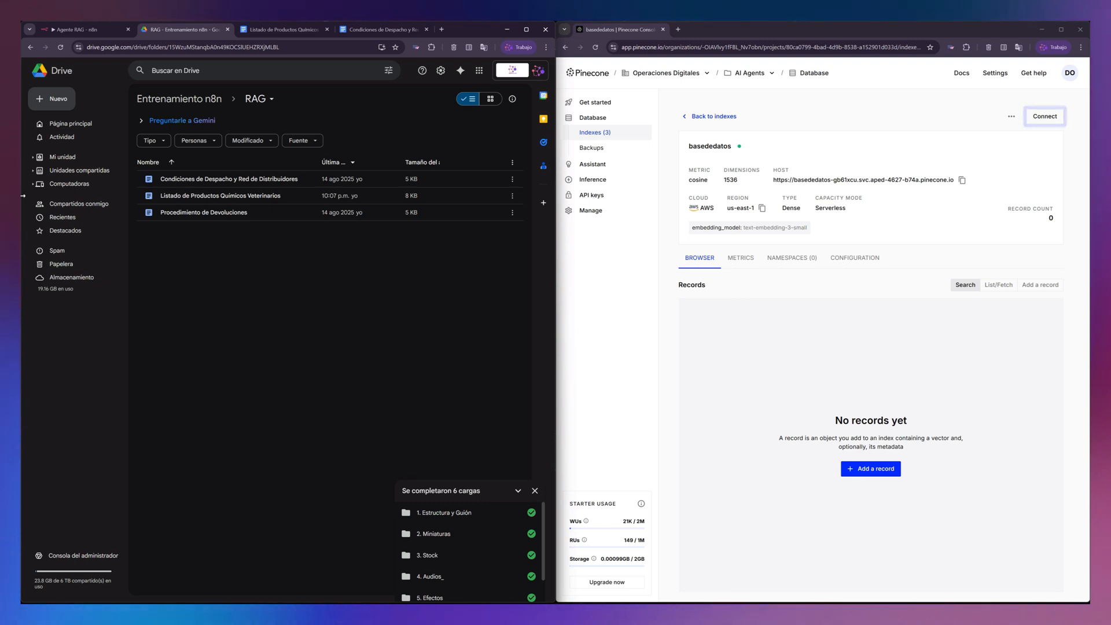
- In the n8n workflow, replace the Default Data Loader's Recursive Character Text Splitter with a Token Splitter
{"action": "left_click", "coordinate": [73, 30]}
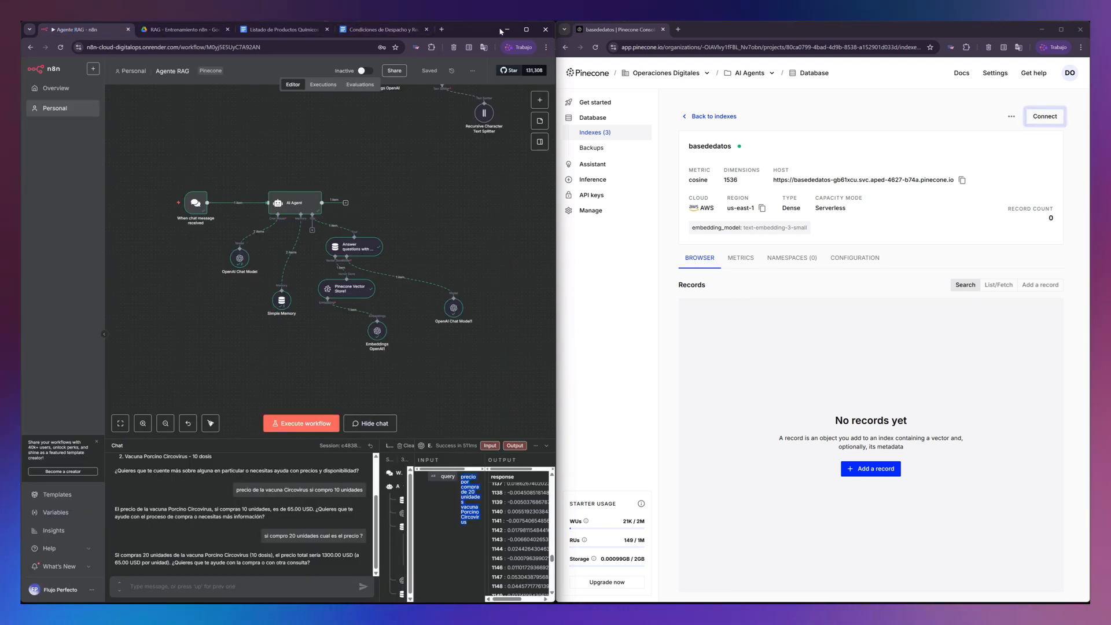
{"action": "left_click", "coordinate": [530, 30]}
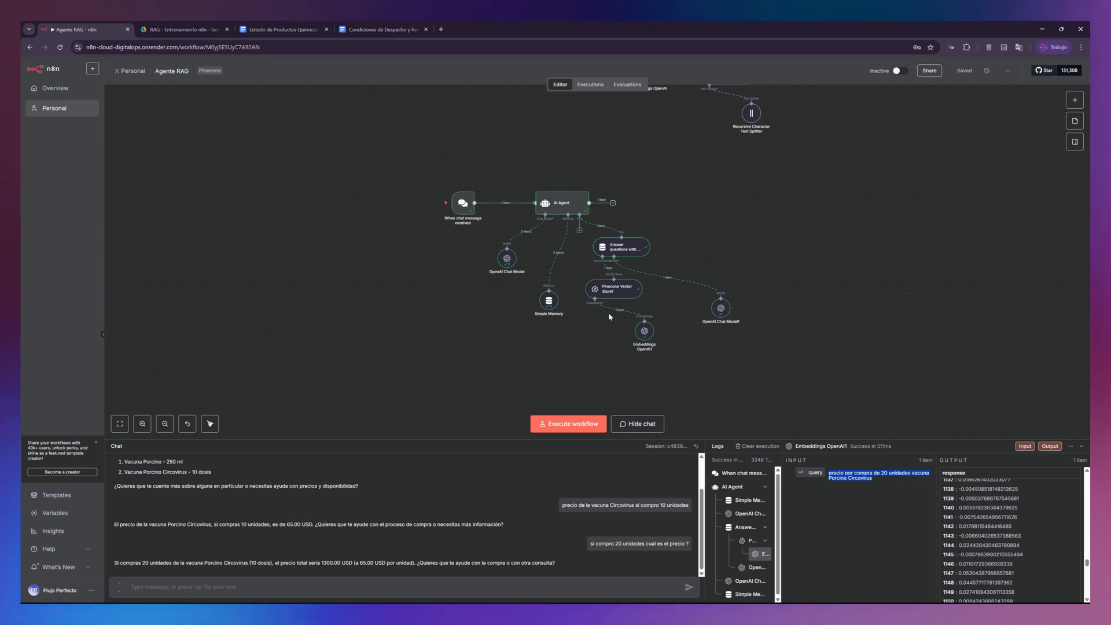
{"action": "scroll", "coordinate": [667, 185], "scroll_direction": "up", "scroll_amount": 5}
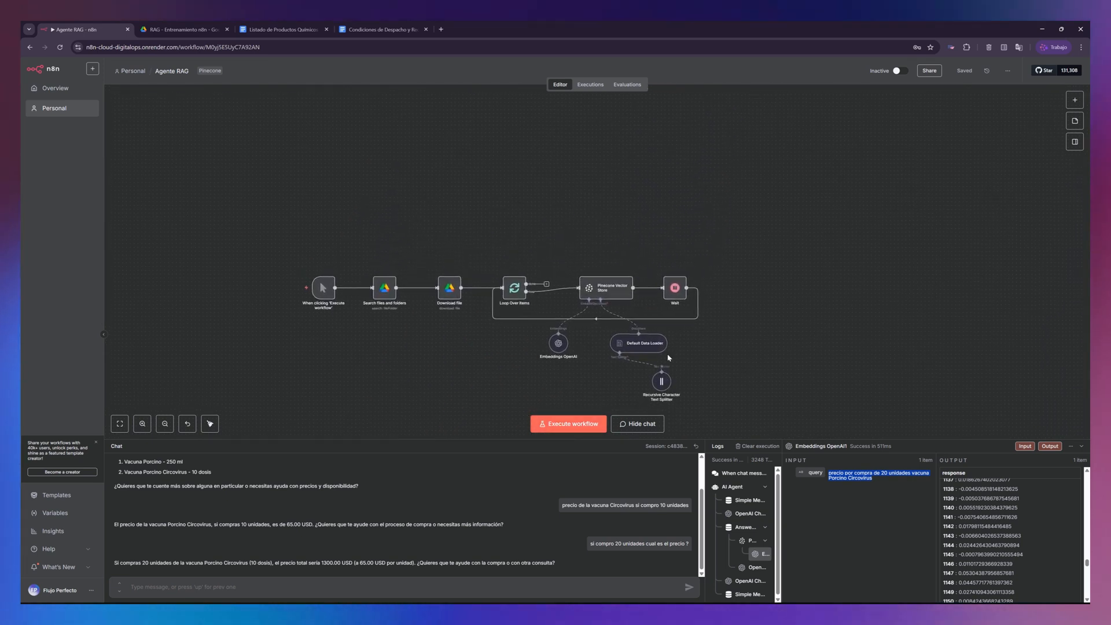
{"action": "scroll", "coordinate": [671, 358], "scroll_direction": "up", "scroll_amount": 6}
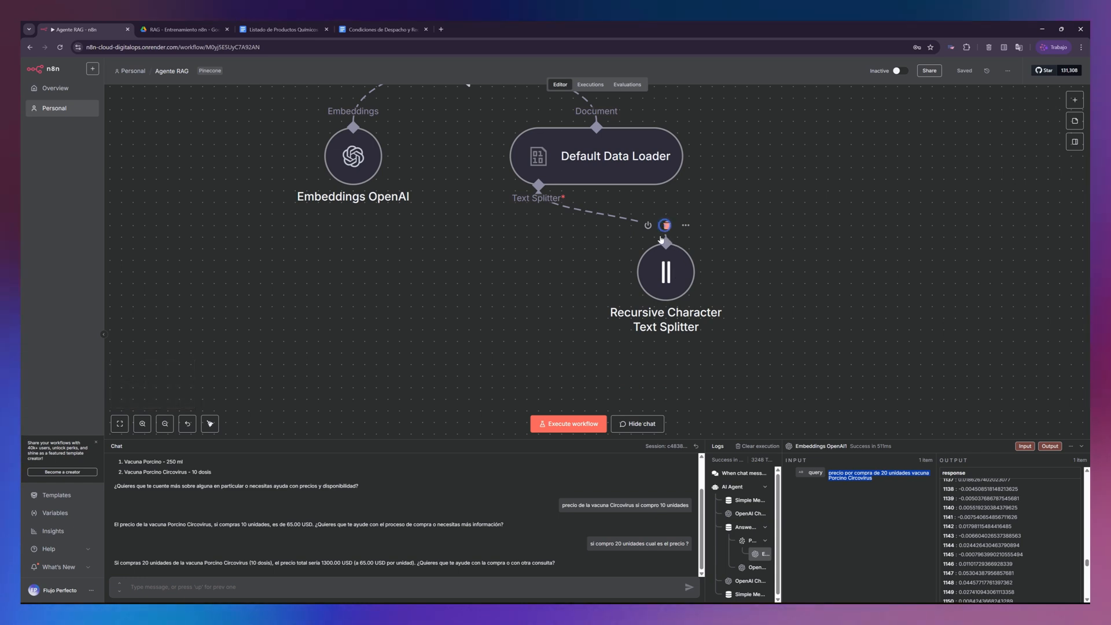
{"action": "left_click", "coordinate": [665, 226]}
{"action": "left_click", "coordinate": [538, 233]}
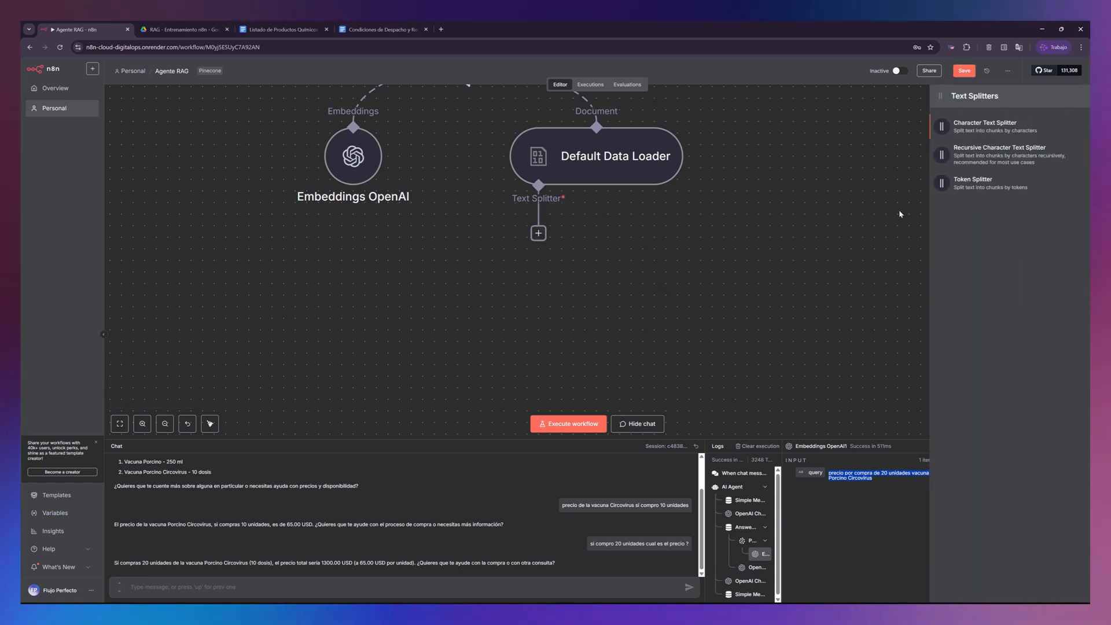
{"action": "left_click", "coordinate": [979, 189]}
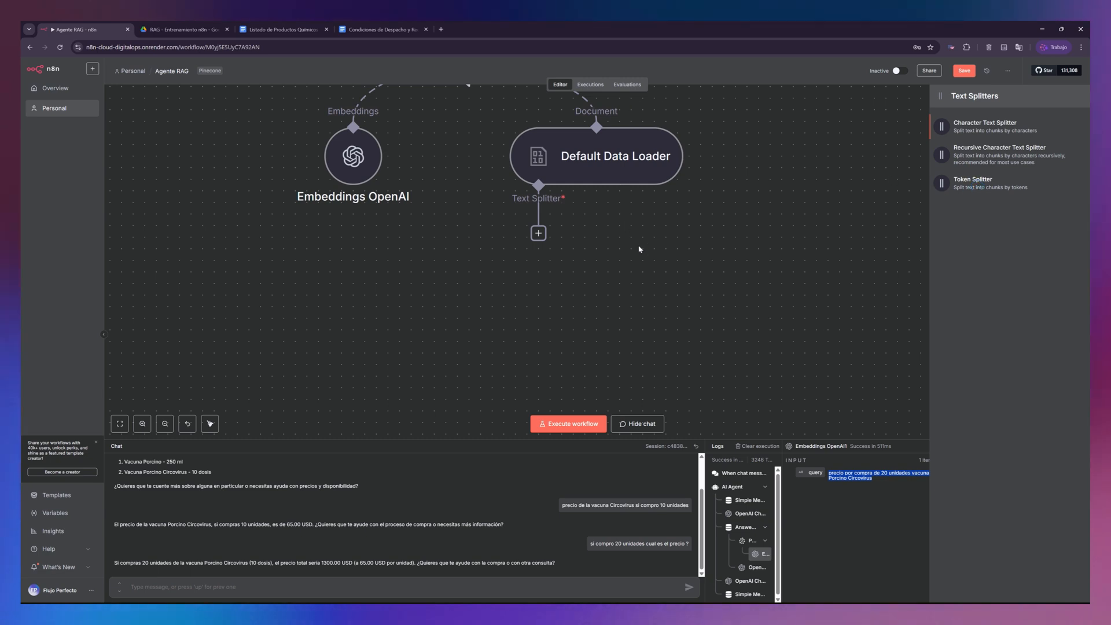
{"action": "left_click", "coordinate": [978, 183]}
- Set the Token Splitter's chunk size to 300 and chunk overlap to 30, and return to the canvas
{"action": "type", "text": "300"}
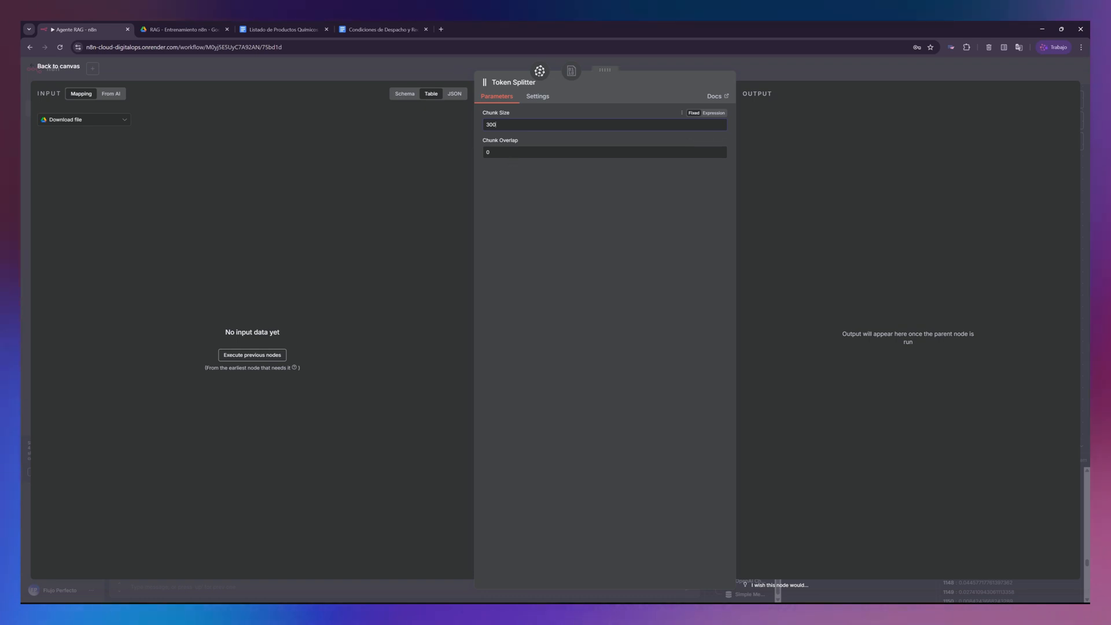
{"action": "key", "text": "Tab"}
{"action": "type", "text": "30"}
{"action": "left_click", "coordinate": [389, 222]}
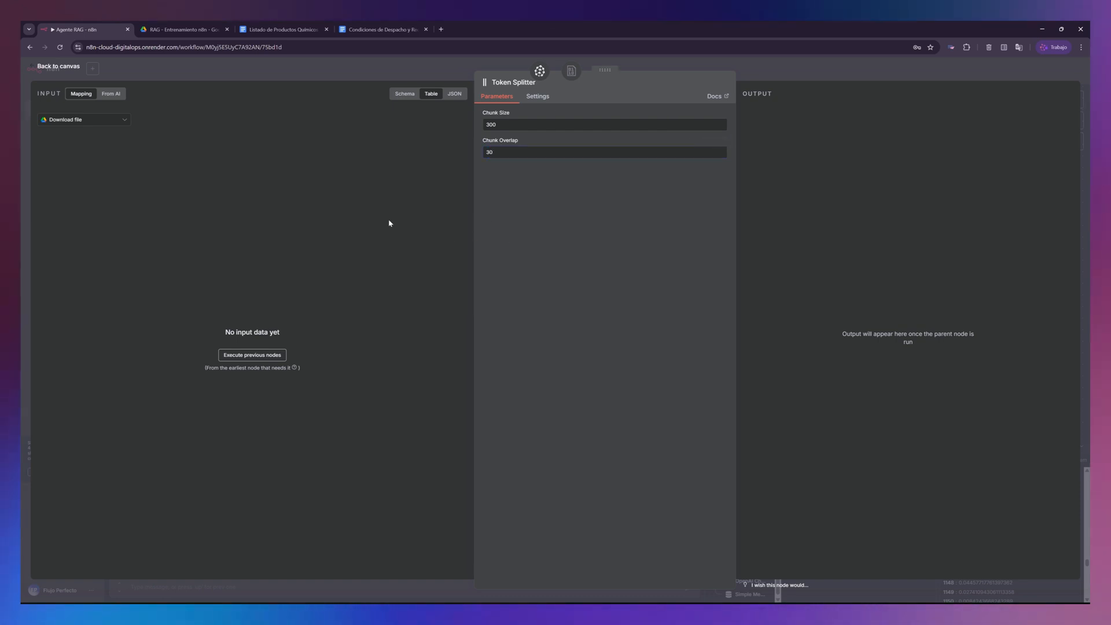
{"action": "left_click", "coordinate": [57, 66]}
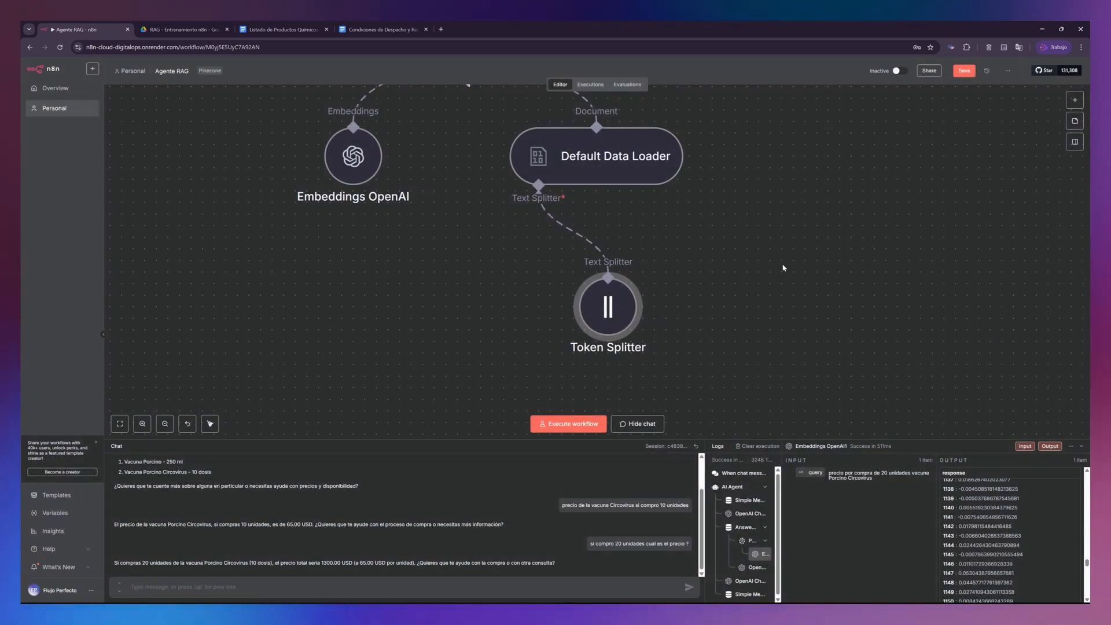
- Save the workflow and execute the branch that loads the Google Drive documents into Pinecone
{"action": "scroll", "coordinate": [656, 260], "scroll_direction": "up", "scroll_amount": 2}
{"action": "scroll", "coordinate": [656, 260], "scroll_direction": "down", "scroll_amount": 5}
{"action": "left_click_drag", "start_coordinate": [798, 262], "coordinate": [865, 279]}
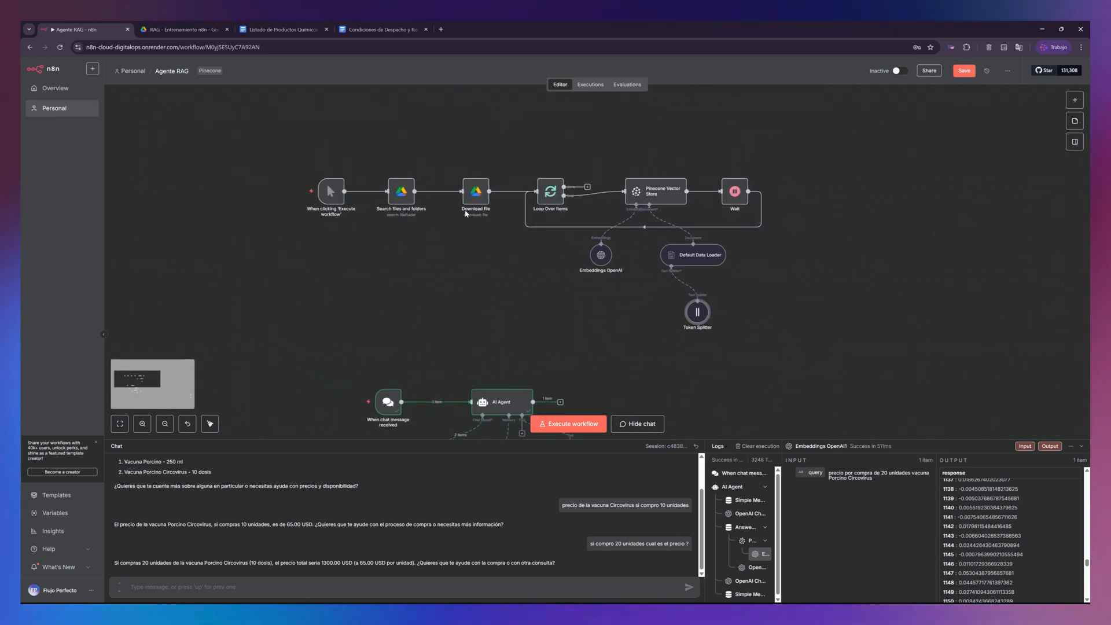
{"action": "mouse_move", "coordinate": [322, 188]}
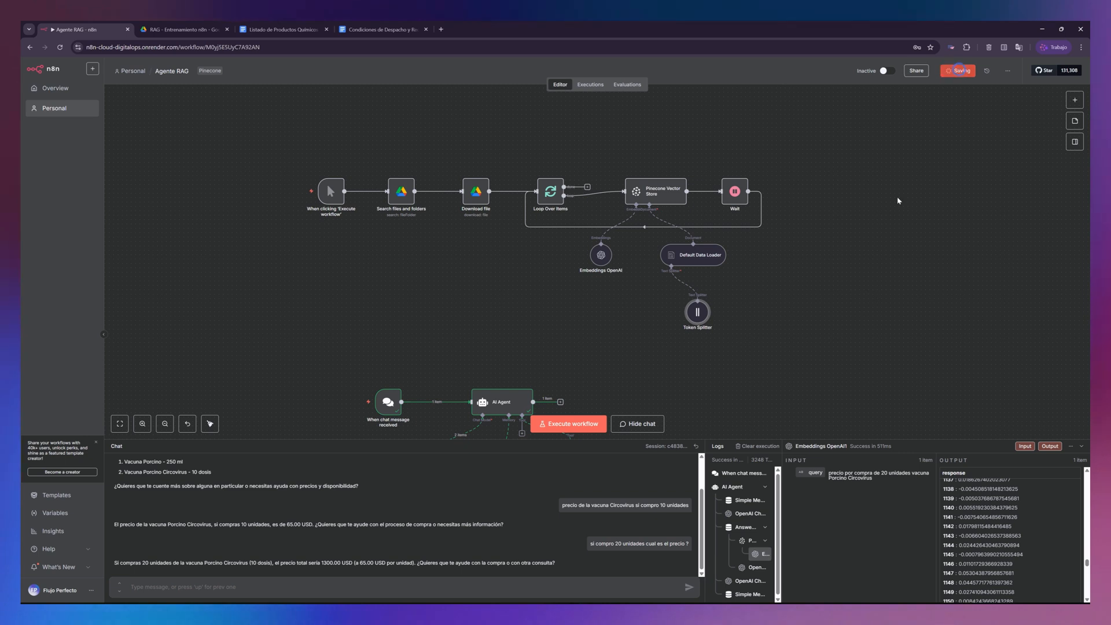
{"action": "left_click", "coordinate": [570, 424]}
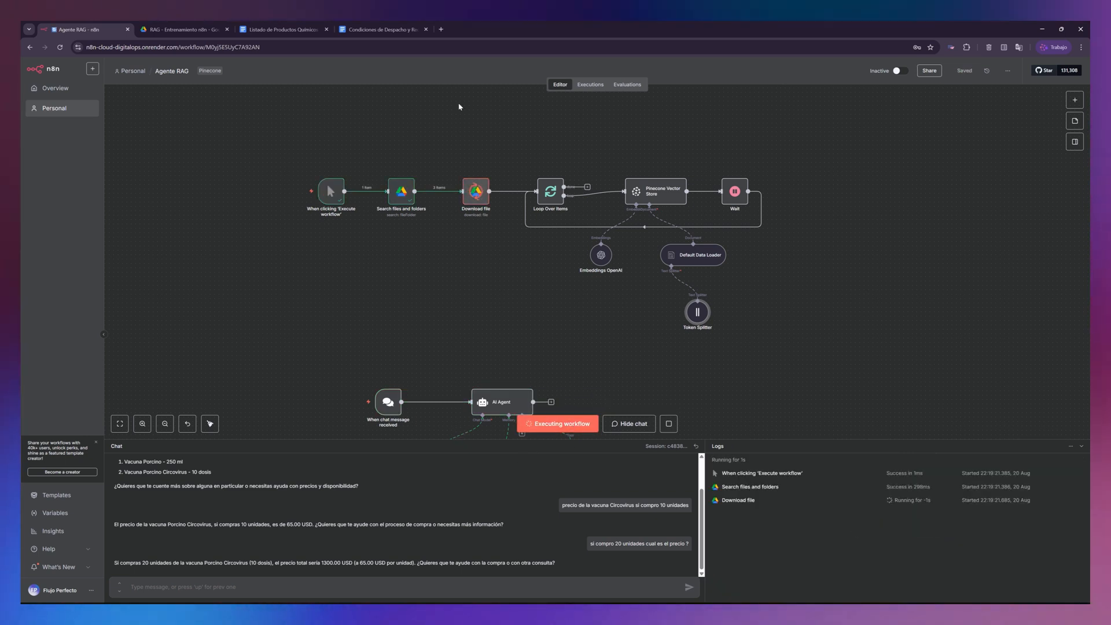
- Switch to Pinecone and examine the basededatos index's record count, dimensions, listed records and the first record's text
{"action": "left_click_drag", "start_coordinate": [502, 33], "coordinate": [22, 151]}
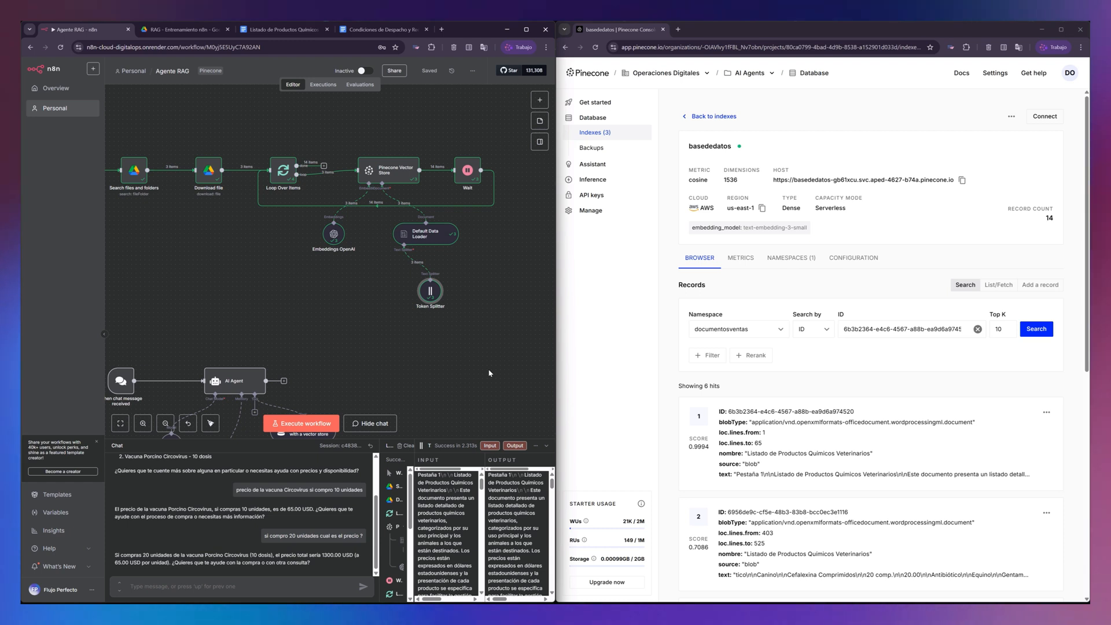
{"action": "left_click", "coordinate": [1062, 29]}
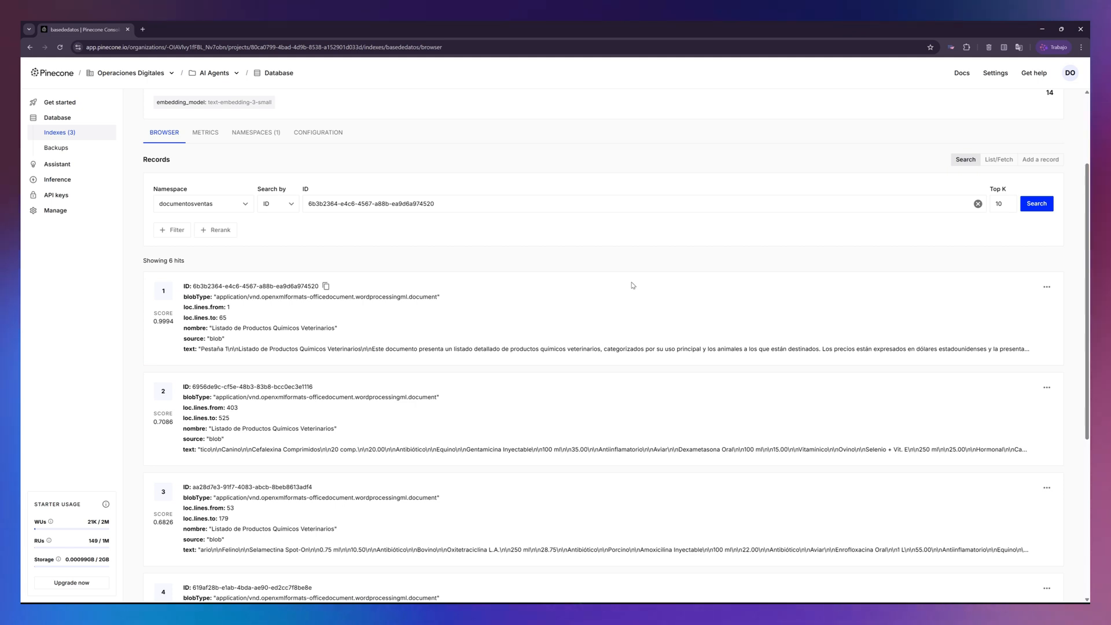
{"action": "scroll", "coordinate": [390, 285], "scroll_direction": "down", "scroll_amount": 5}
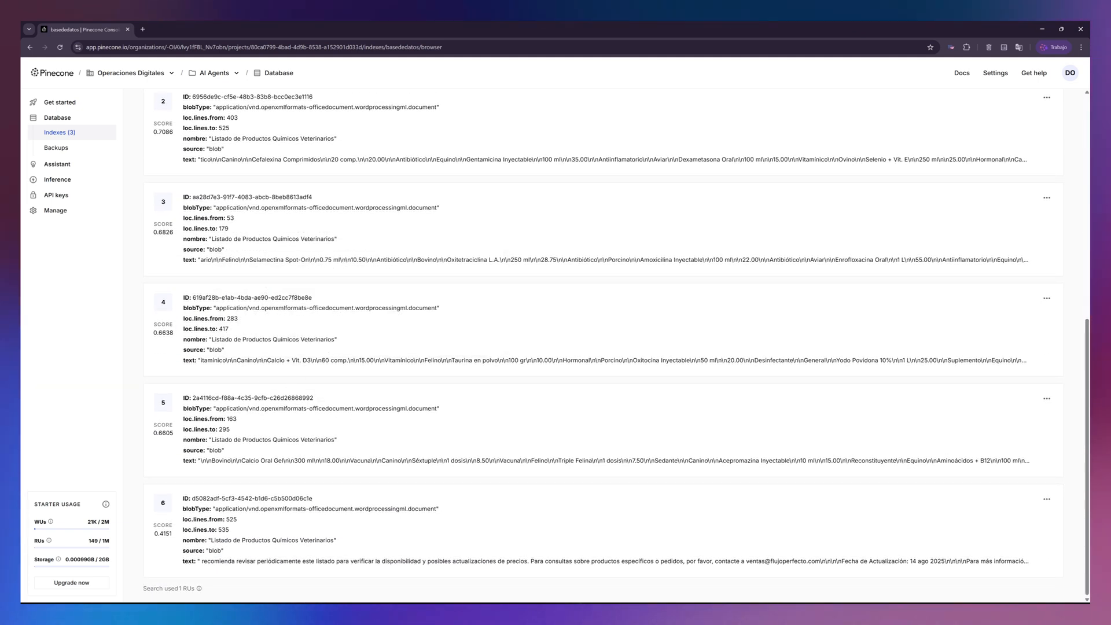
{"action": "scroll", "coordinate": [232, 207], "scroll_direction": "up", "scroll_amount": 6}
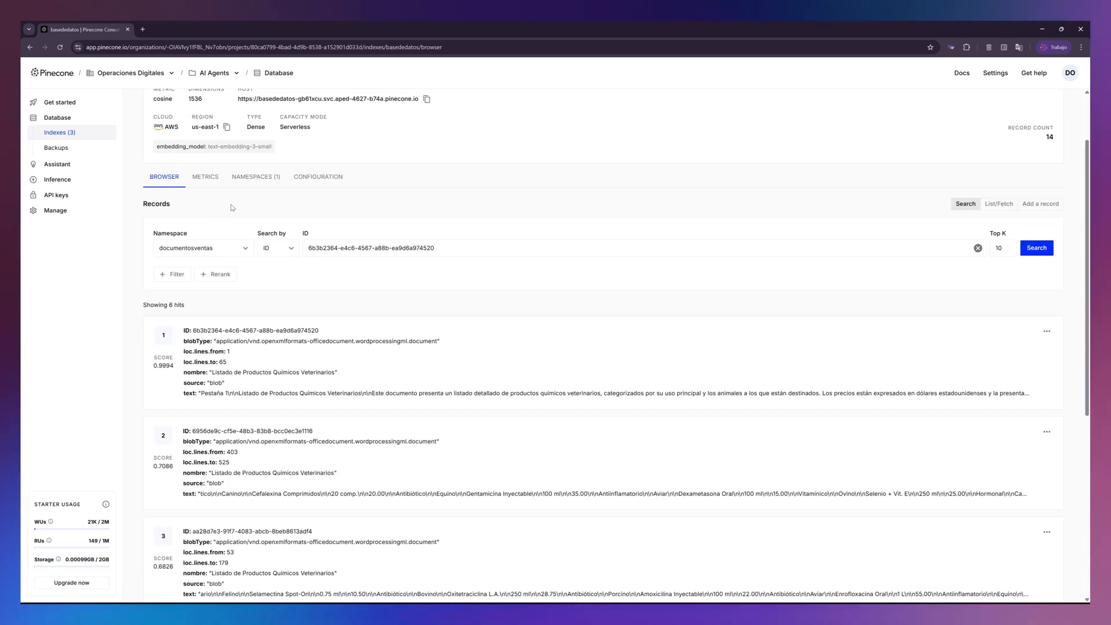
{"action": "scroll", "coordinate": [232, 207], "scroll_direction": "up", "scroll_amount": 2}
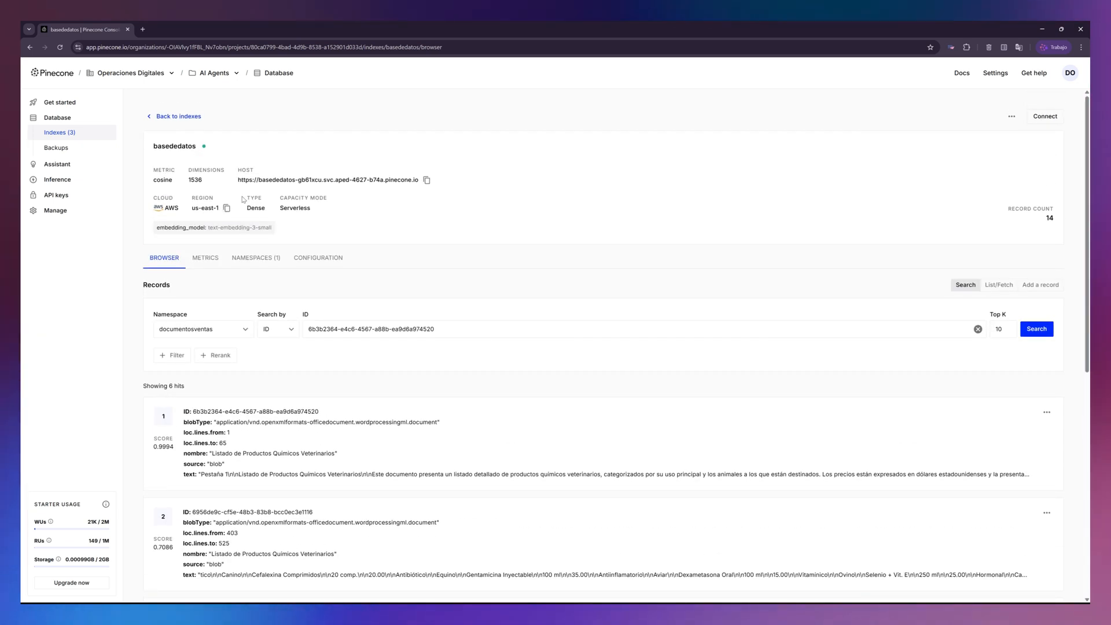
{"action": "double_click", "coordinate": [197, 180]}
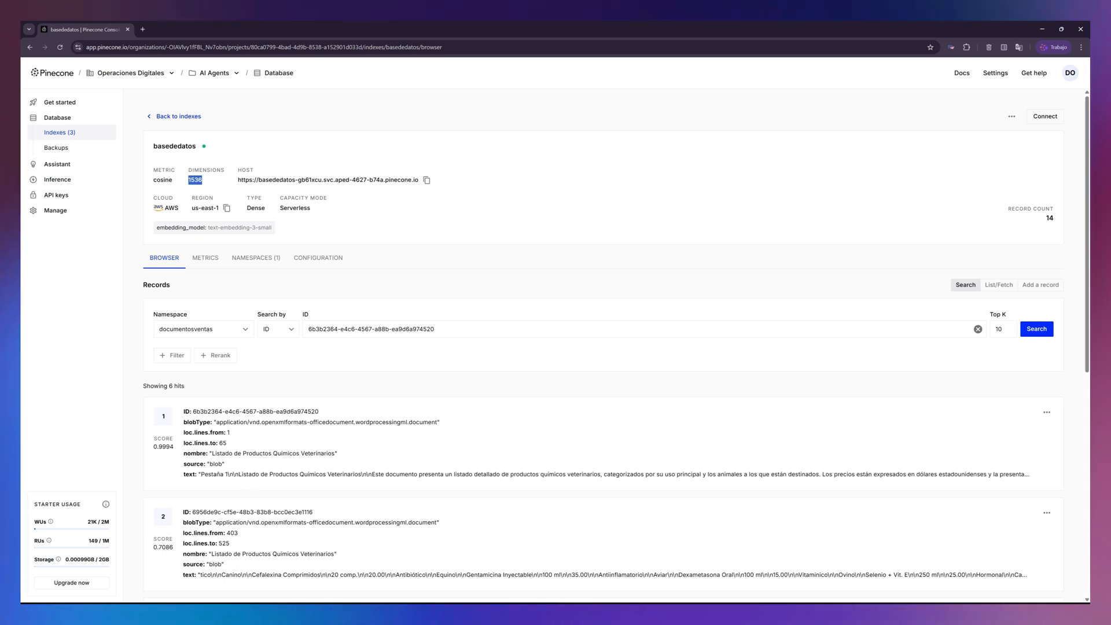
{"action": "mouse_move", "coordinate": [264, 470]}
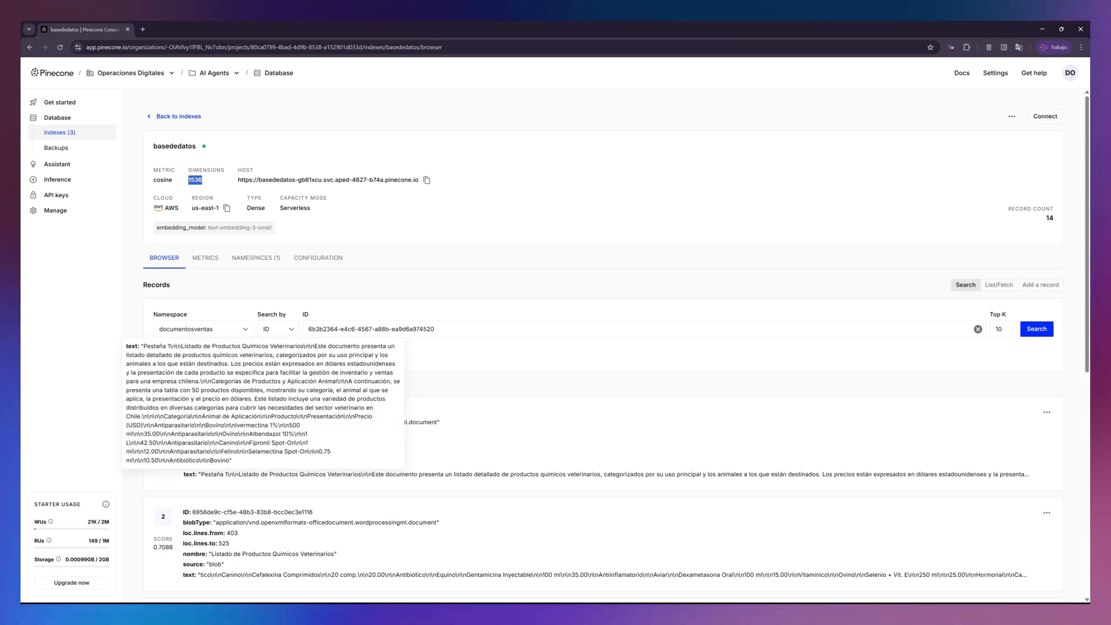
- Open the OpenAI Tokenizer page, platform.openai.com/tokenizer, in a new browser tab
{"action": "left_click", "coordinate": [143, 30]}
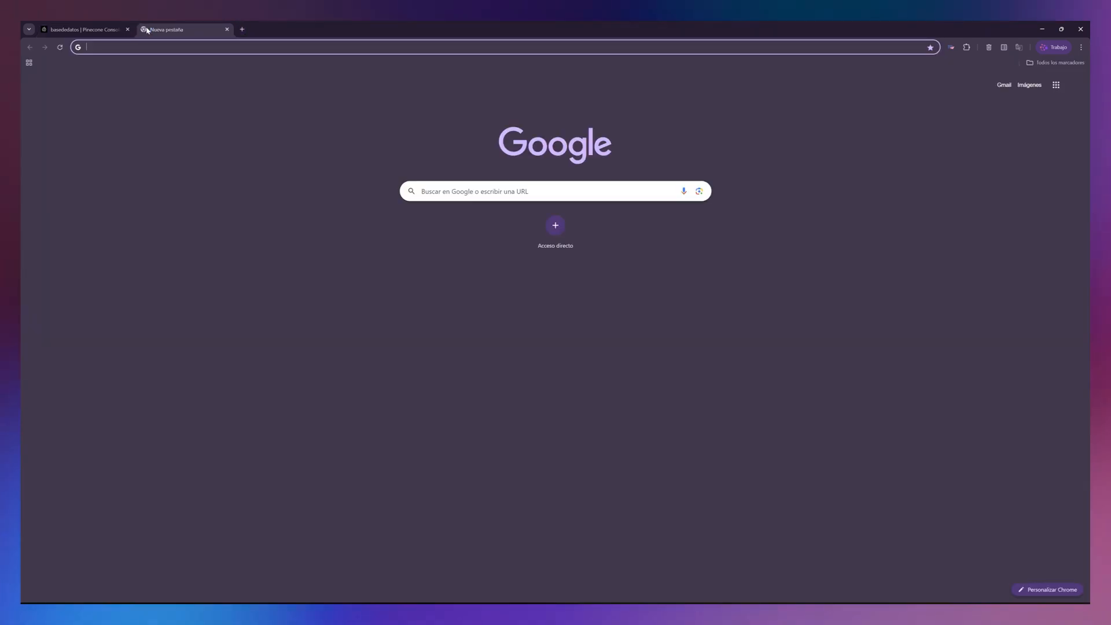
{"action": "type", "text": "tokenizer cost"}
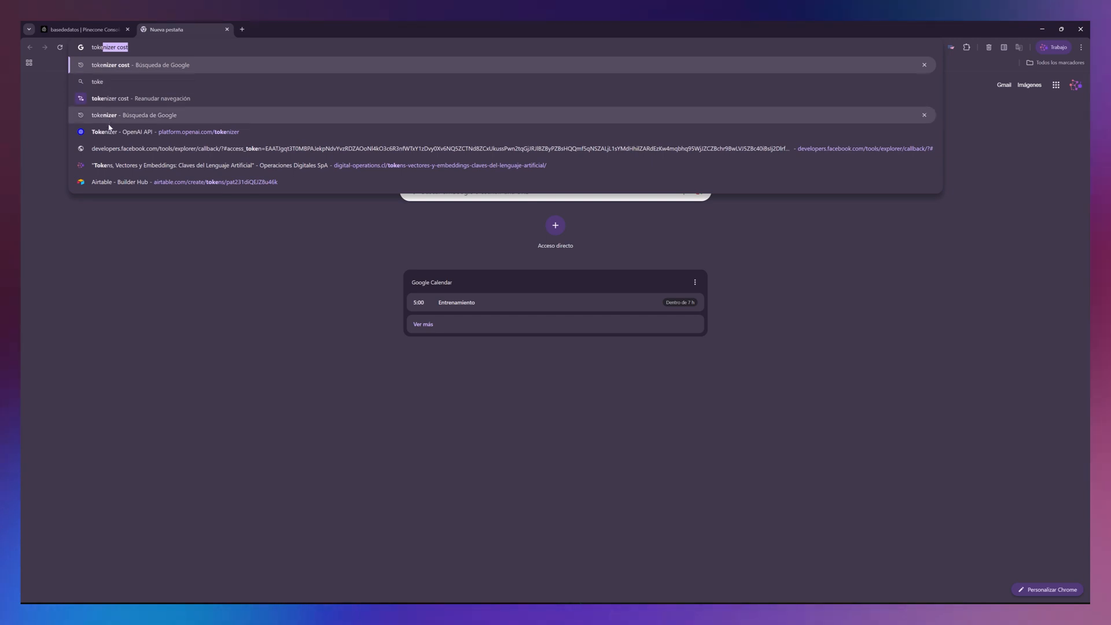
{"action": "left_click", "coordinate": [109, 131]}
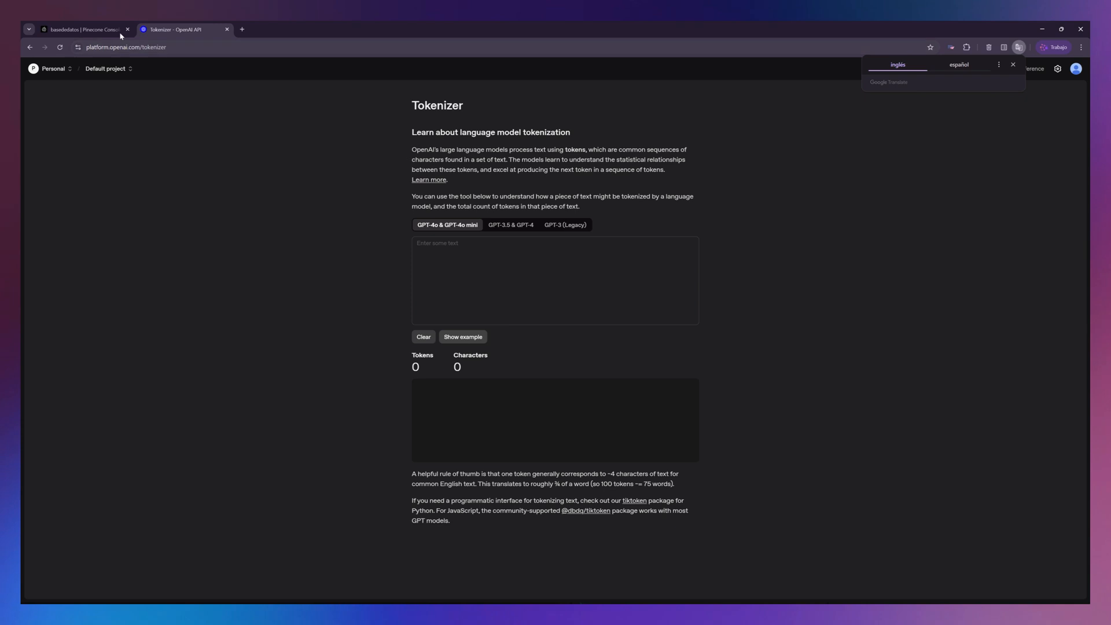
- Copy the full text metadata of the first Pinecone record from its edit form and close the form without changes
{"action": "left_click", "coordinate": [120, 34]}
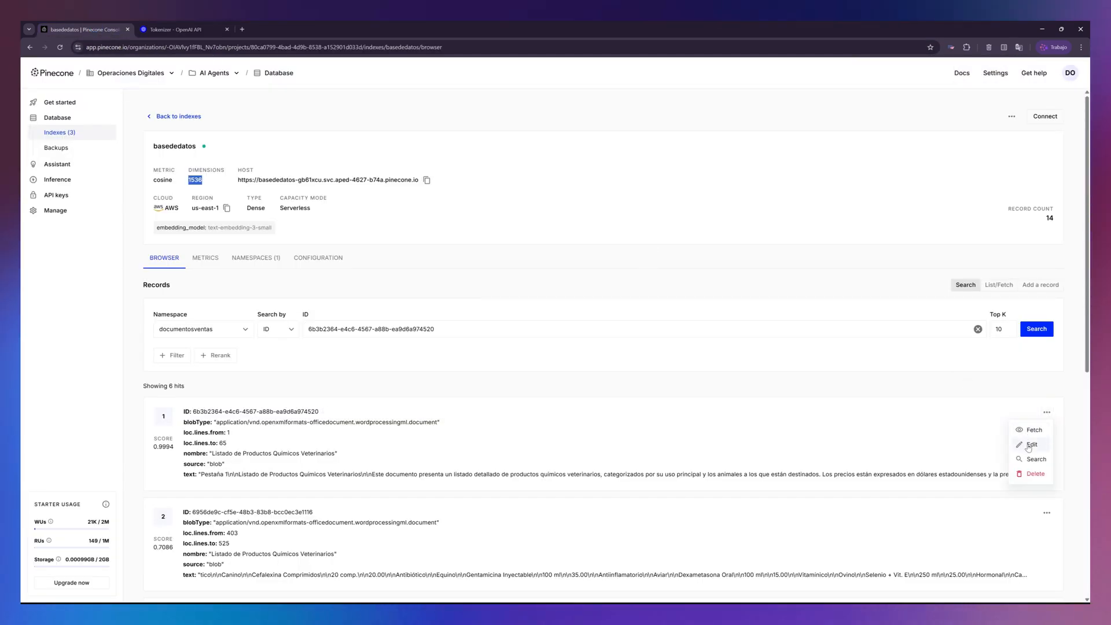
{"action": "left_click", "coordinate": [1031, 440]}
{"action": "scroll", "coordinate": [535, 351], "scroll_direction": "down", "scroll_amount": 1}
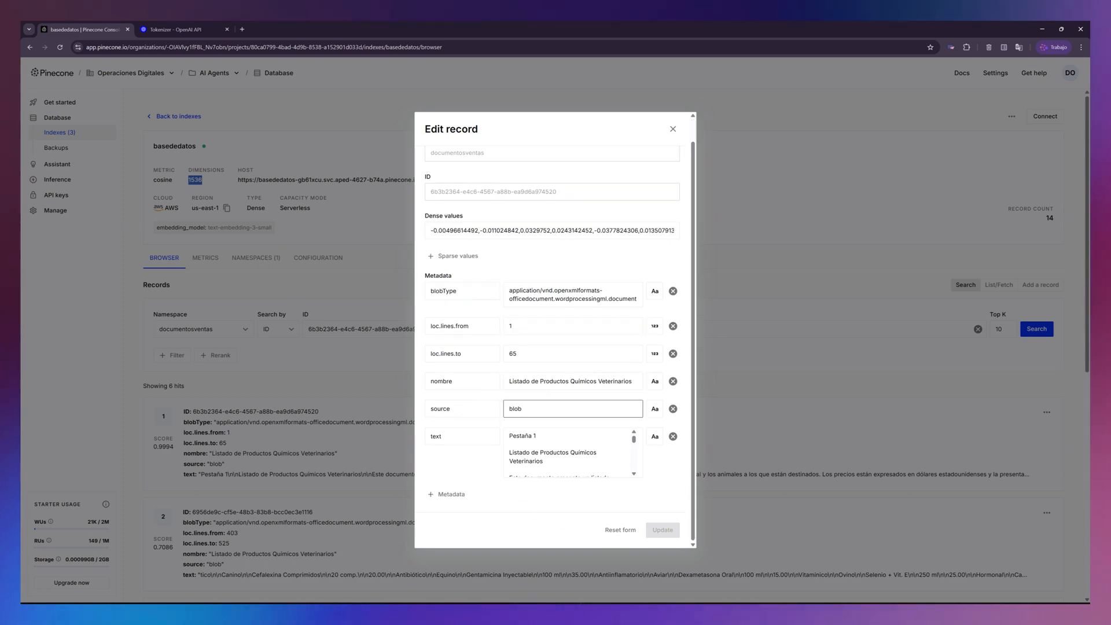
{"action": "key", "text": "ctrl+a"}
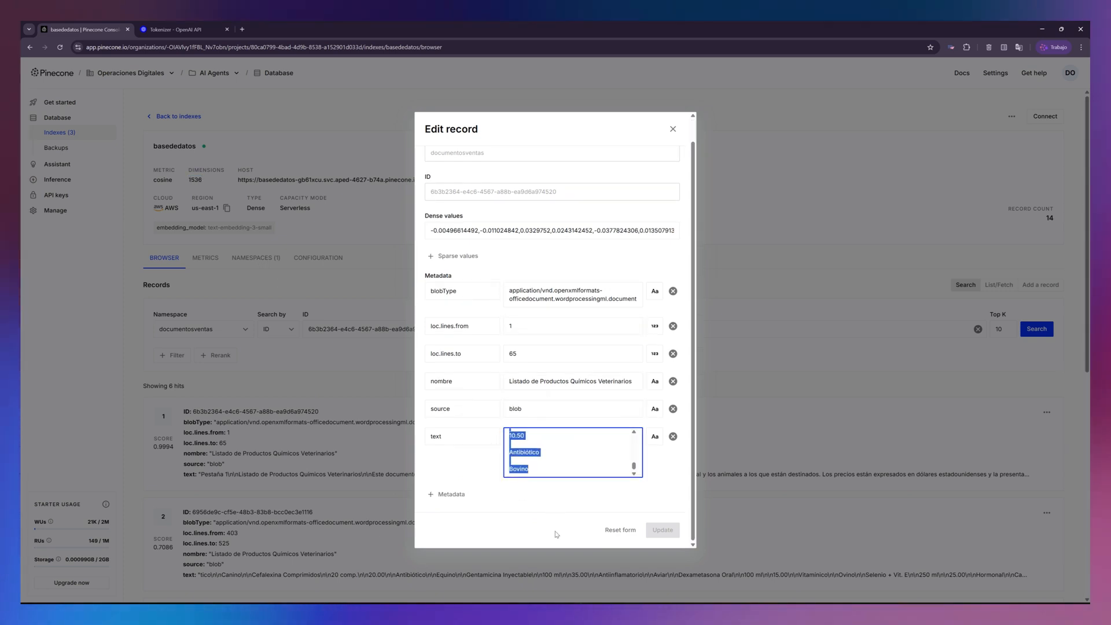
{"action": "right_click", "coordinate": [523, 457]}
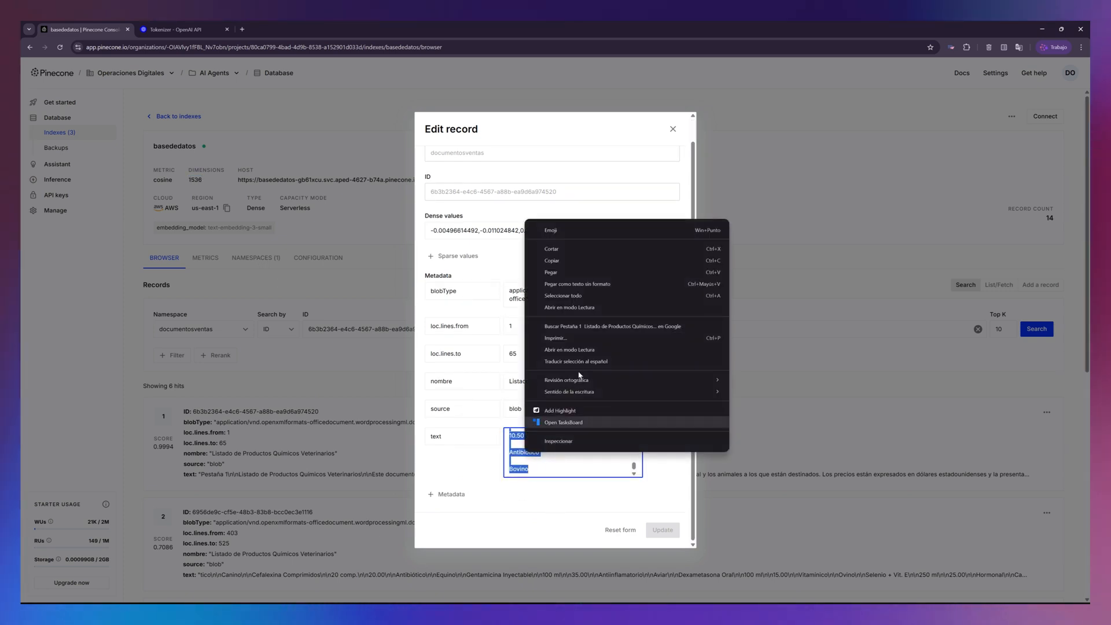
{"action": "left_click", "coordinate": [559, 257]}
{"action": "left_click", "coordinate": [673, 129]}
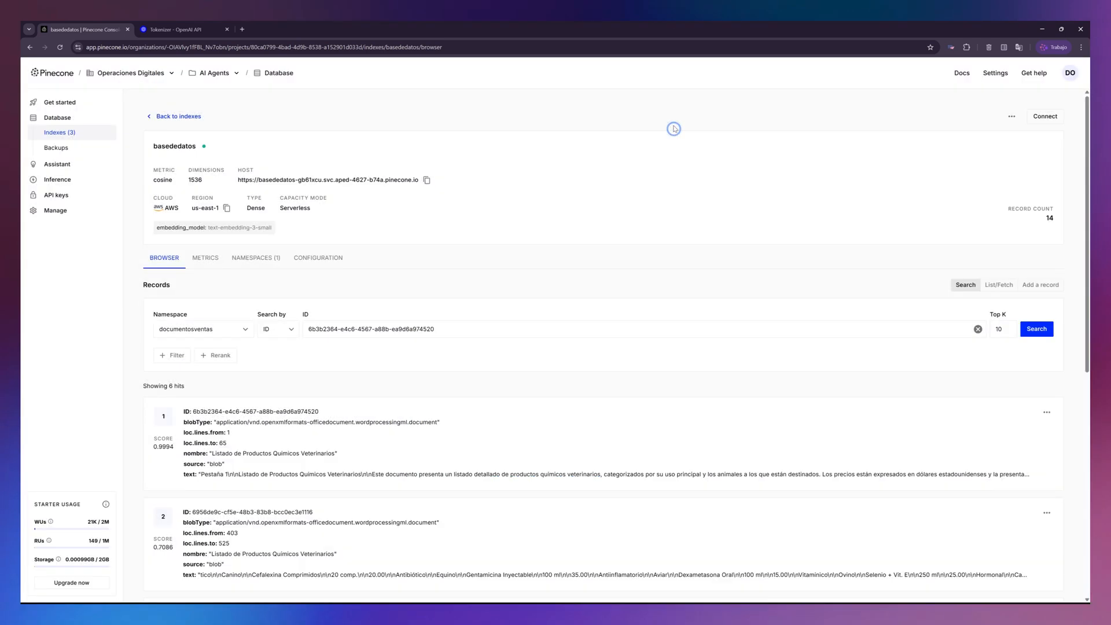
- Paste the copied chunk into the OpenAI Tokenizer and count its tokens with the GPT-4o model, then with GPT-3.5 & GPT-4
{"action": "left_click", "coordinate": [215, 27]}
{"action": "left_click", "coordinate": [462, 242]}
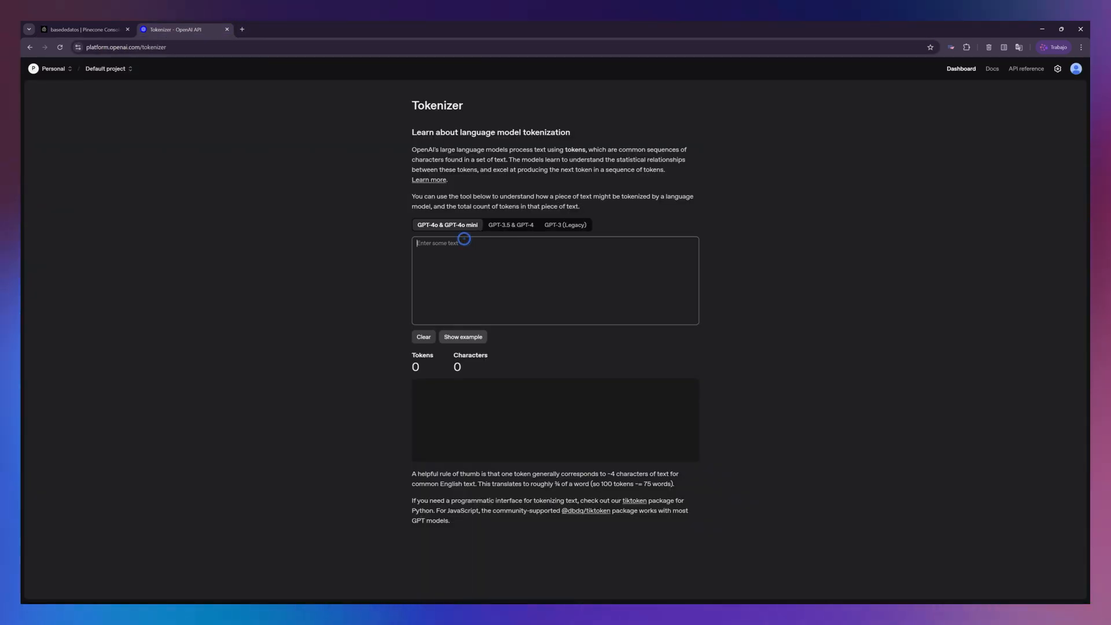
{"action": "key", "text": "ctrl+v"}
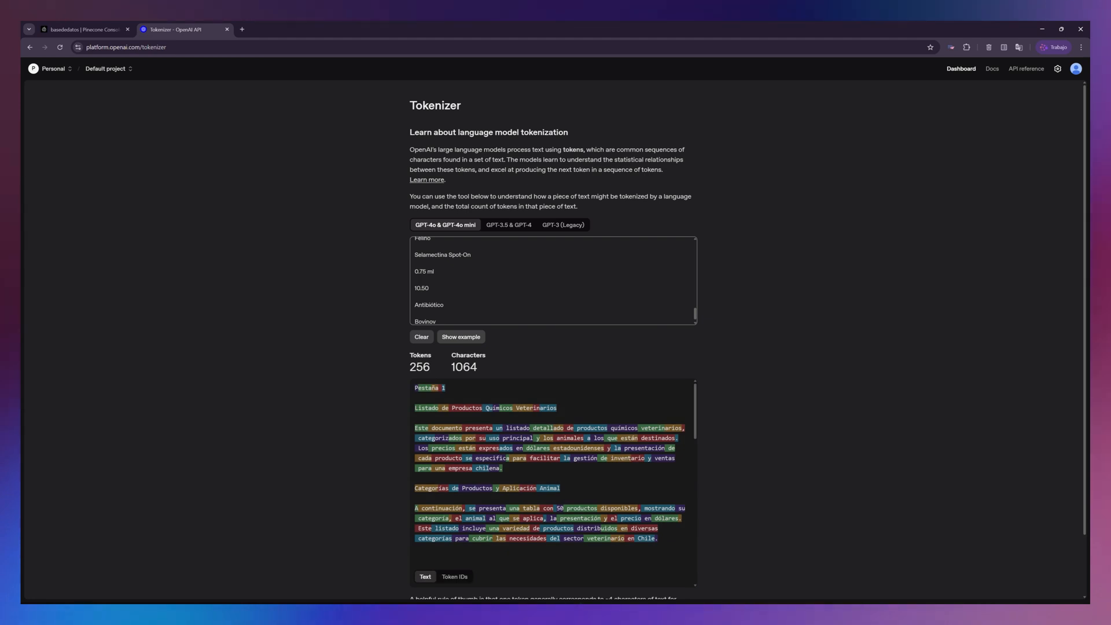
{"action": "double_click", "coordinate": [429, 369]}
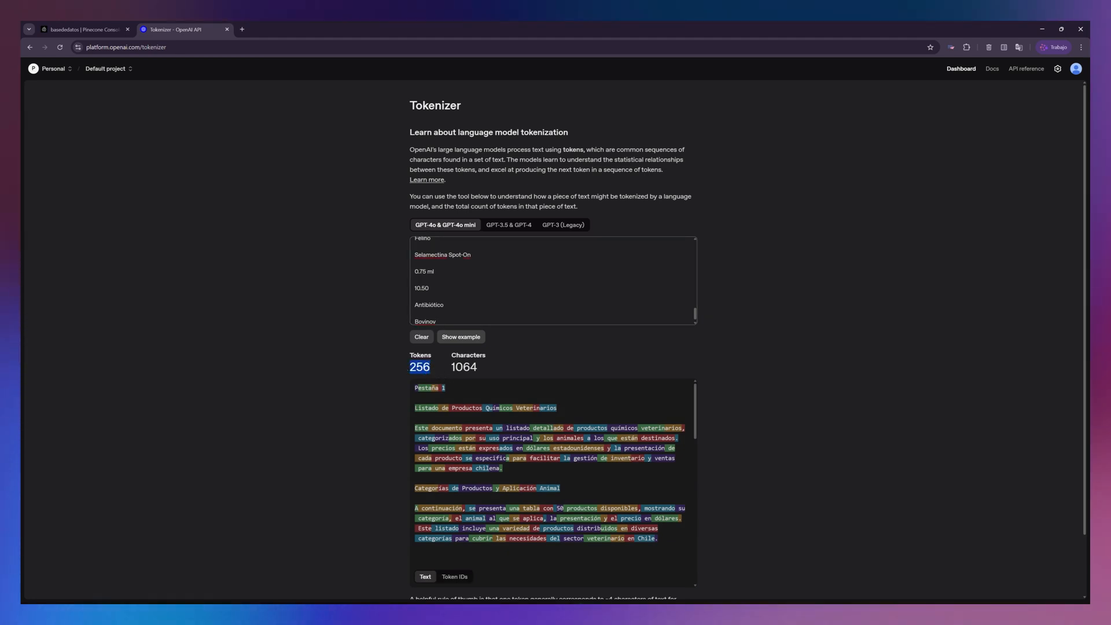
{"action": "left_click", "coordinate": [506, 227]}
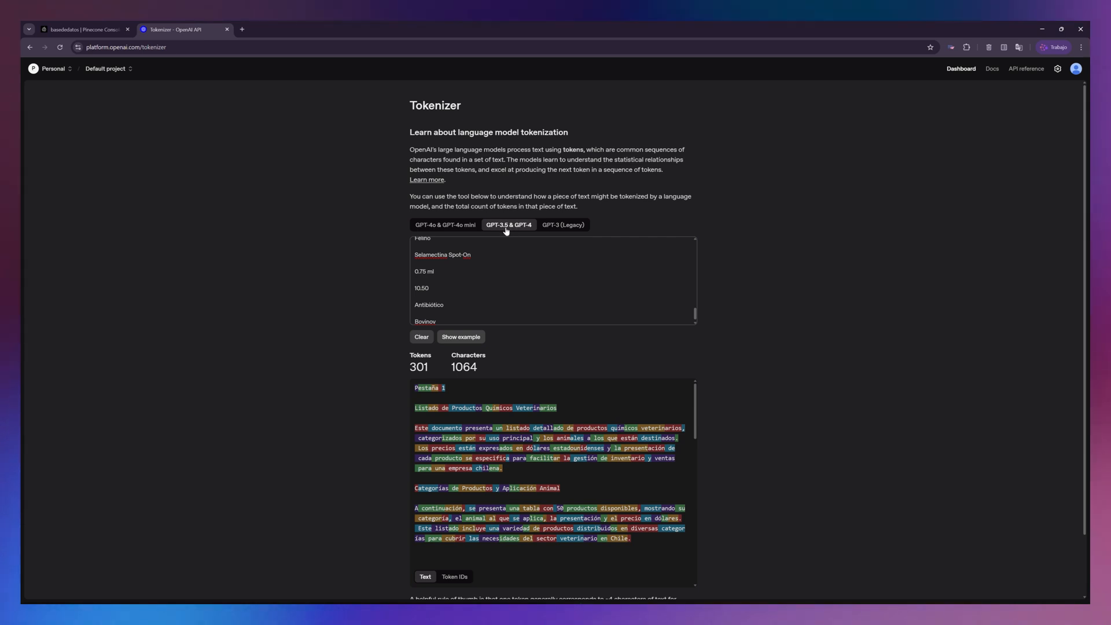
- Return to the Pinecone record list and copy the full text metadata from the fifth record's edit form
{"action": "left_click", "coordinate": [84, 28]}
{"action": "scroll", "coordinate": [986, 411], "scroll_direction": "down", "scroll_amount": 4}
{"action": "scroll", "coordinate": [1008, 422], "scroll_direction": "down", "scroll_amount": 3}
{"action": "left_click", "coordinate": [1045, 401]}
{"action": "left_click", "coordinate": [1034, 429]}
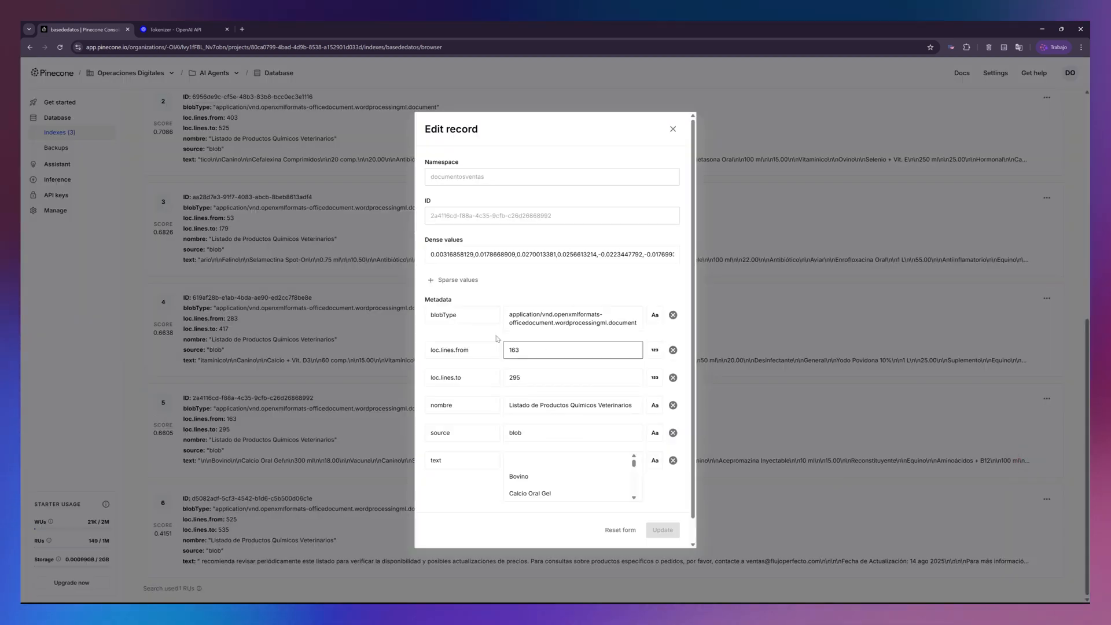
{"action": "scroll", "coordinate": [633, 461], "scroll_direction": "down", "scroll_amount": 1}
{"action": "scroll", "coordinate": [517, 440], "scroll_direction": "up", "scroll_amount": 1}
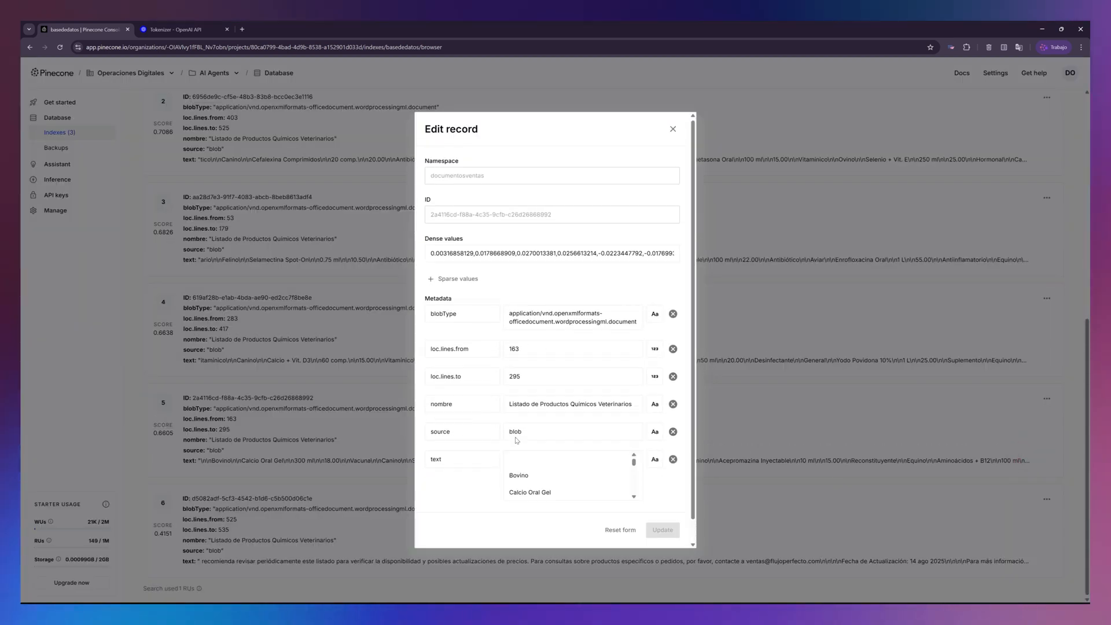
{"action": "left_click_drag", "start_coordinate": [545, 536], "coordinate": [547, 545]}
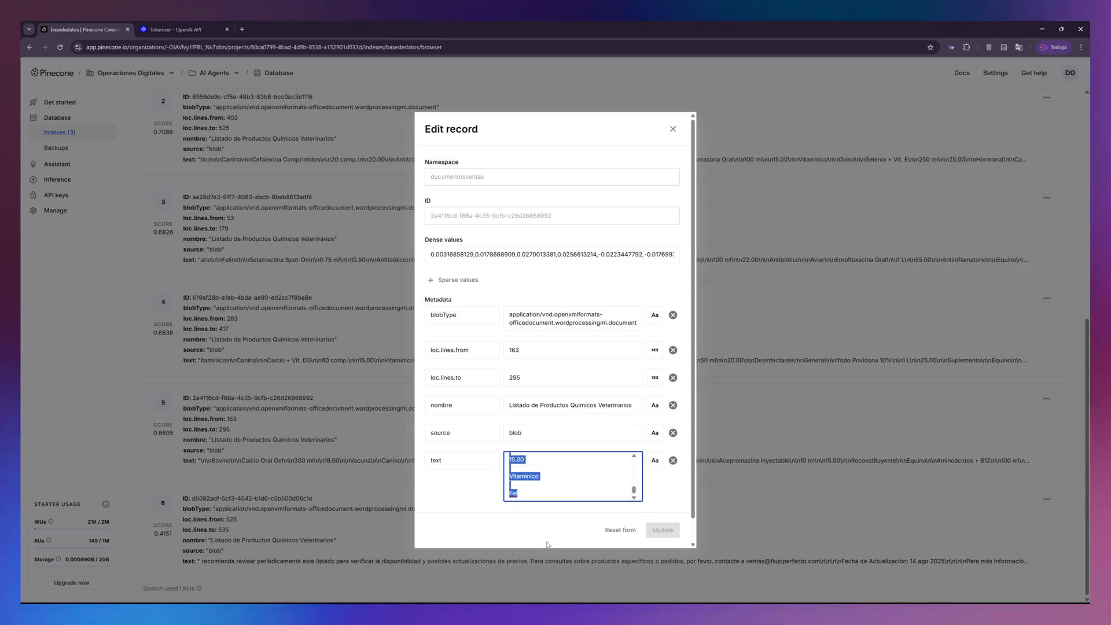
{"action": "right_click", "coordinate": [518, 488]}
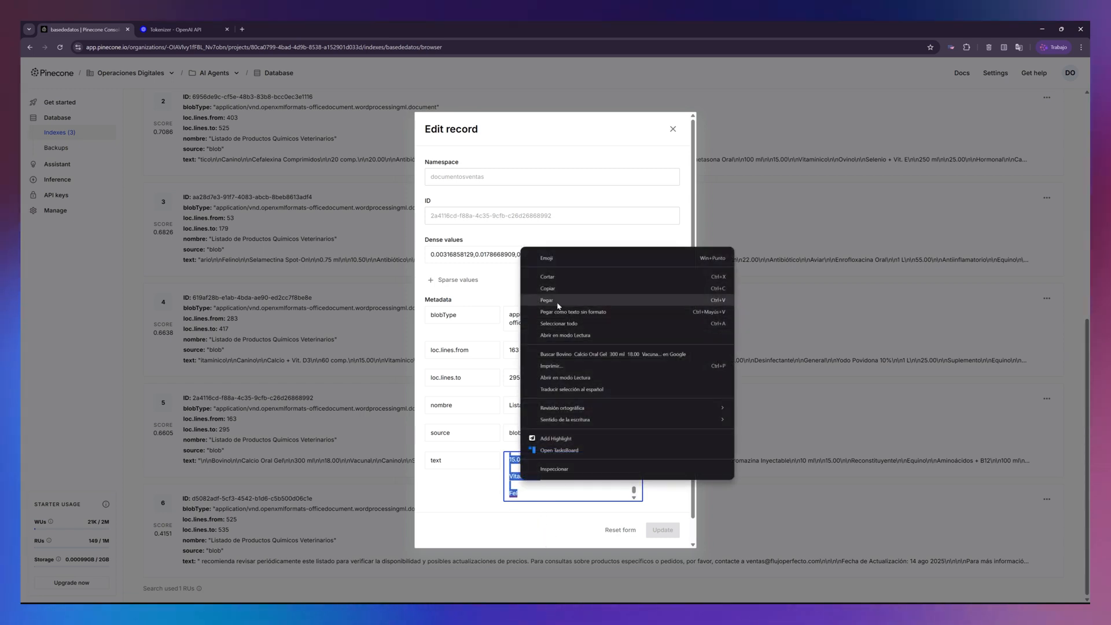
{"action": "left_click", "coordinate": [550, 284]}
- Replace the text in the OpenAI Tokenizer with the copied chunk to count its tokens with GPT-3.5 & GPT-4
{"action": "left_click", "coordinate": [183, 29]}
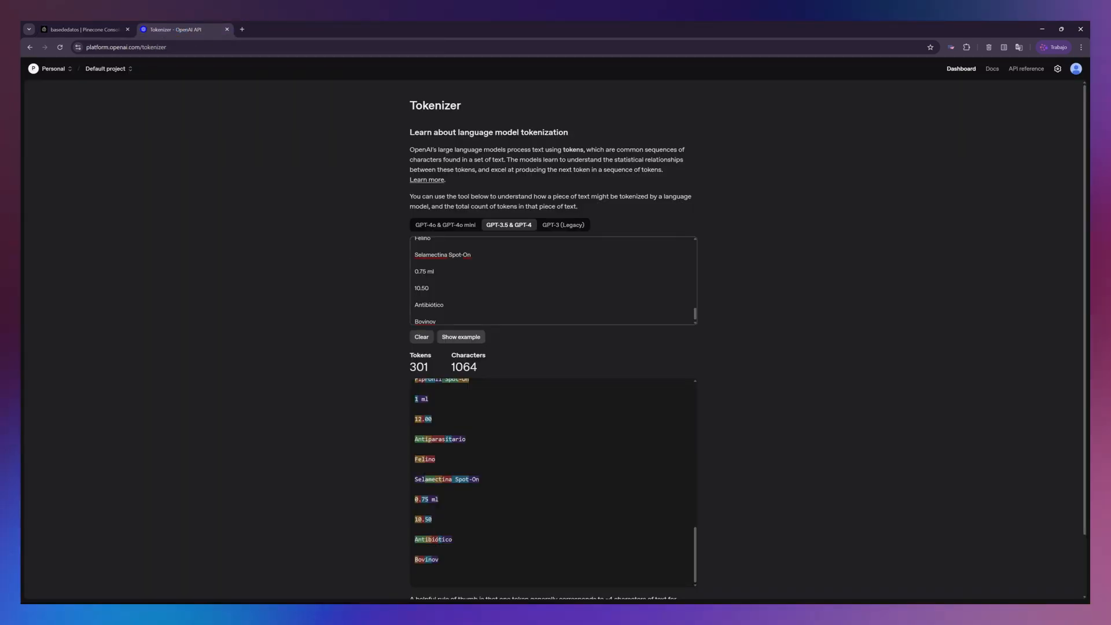
{"action": "scroll", "coordinate": [382, 231], "scroll_direction": "down", "scroll_amount": 1}
{"action": "left_click_drag", "start_coordinate": [451, 252], "coordinate": [362, 24]}
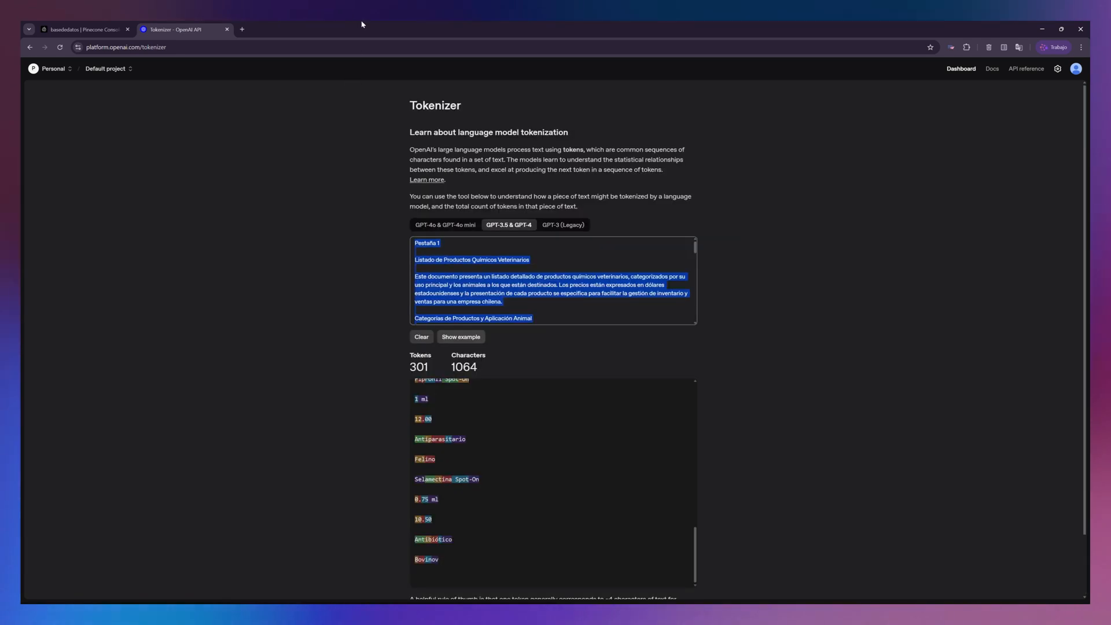
{"action": "key", "text": "BackSpace"}
{"action": "key", "text": "ctrl+v"}
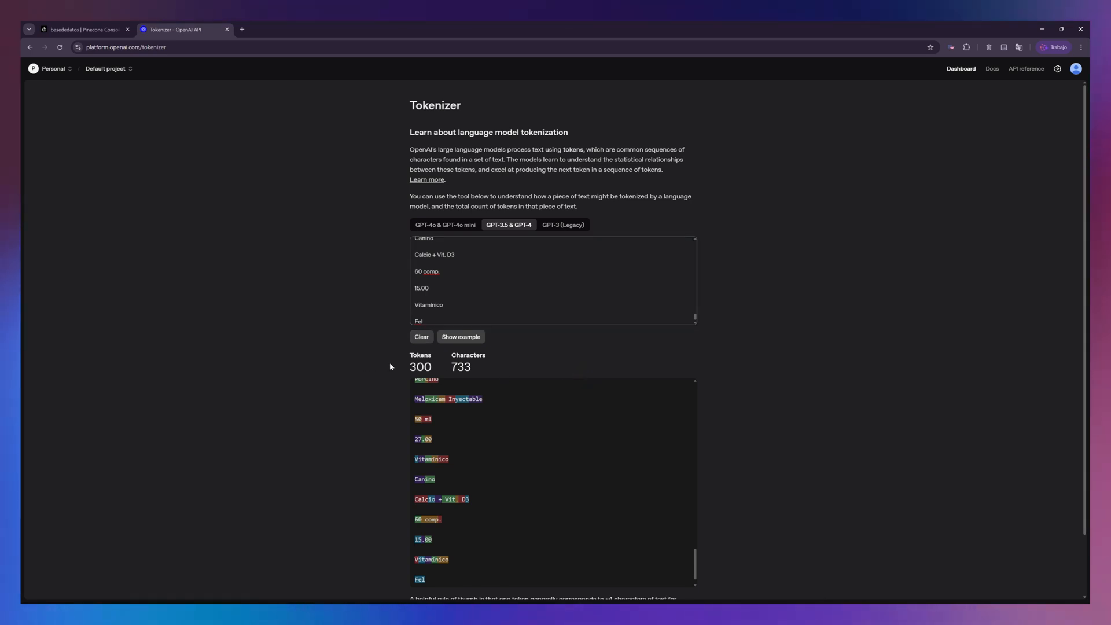
- Check the fifth Pinecone record's loc.lines.from and loc.lines.to values and close its edit form without changes
{"action": "left_click", "coordinate": [86, 29]}
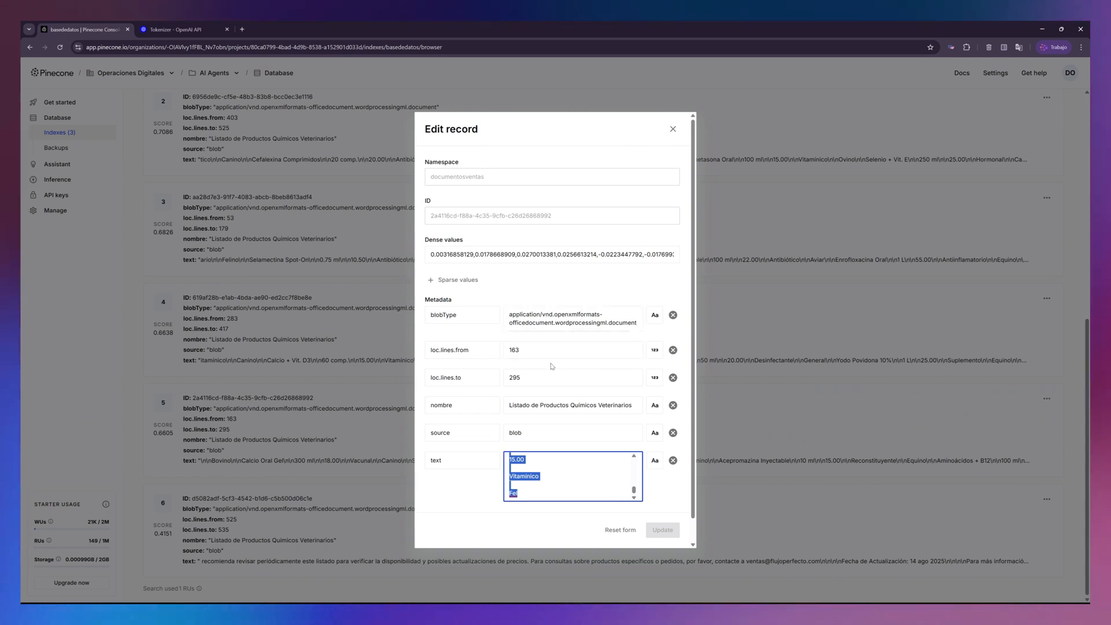
{"action": "double_click", "coordinate": [510, 350]}
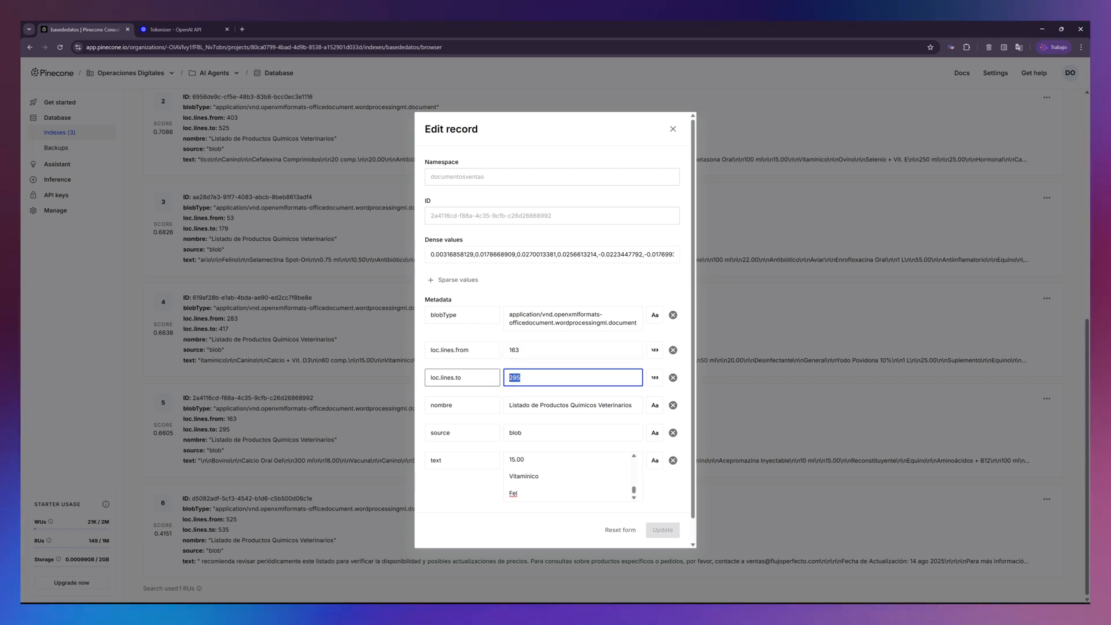
{"action": "left_click", "coordinate": [674, 128]}
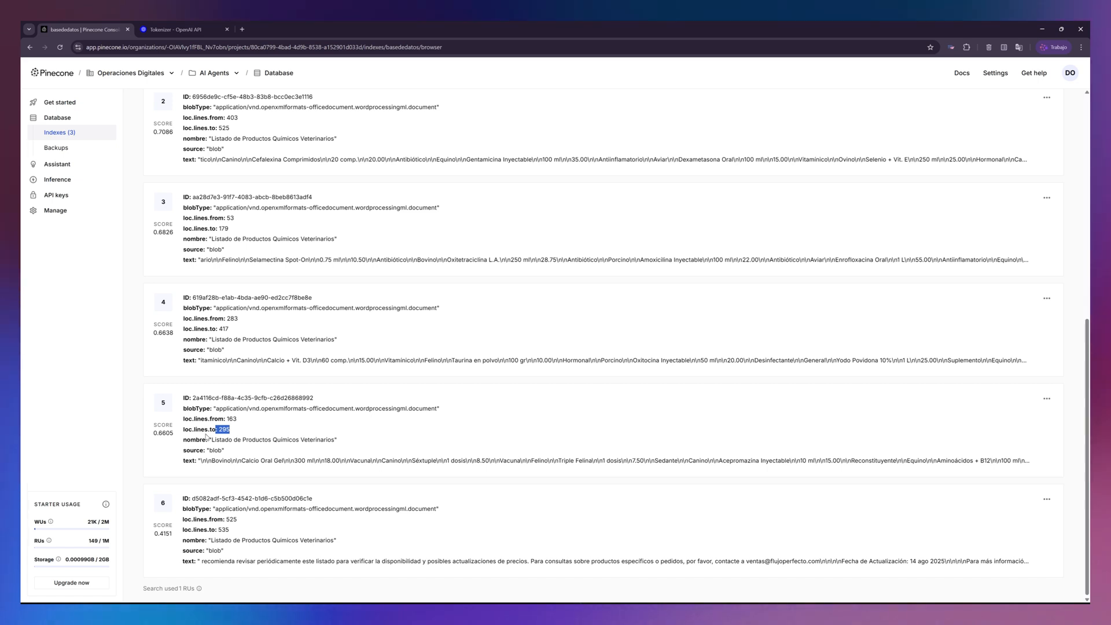
- Place the n8n window beside Pinecone and send the agent chat the message "hola cuanto cuesta la oxitetraciclina"
{"action": "left_click_drag", "start_coordinate": [328, 25], "coordinate": [1089, 313]}
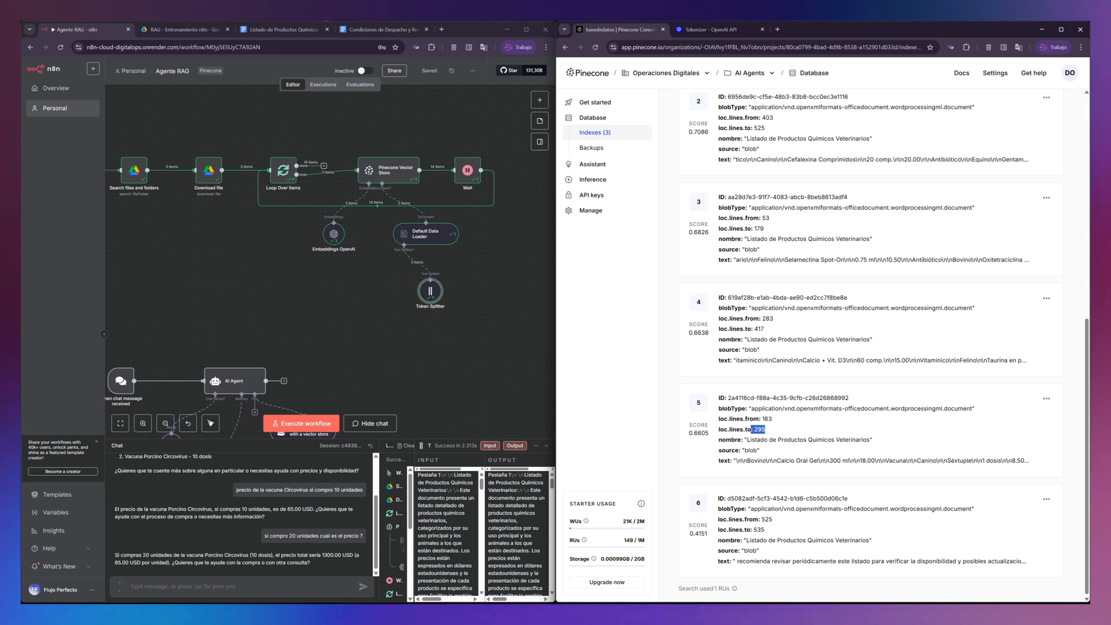
{"action": "left_click", "coordinate": [194, 587]}
{"action": "type", "text": "hol"}
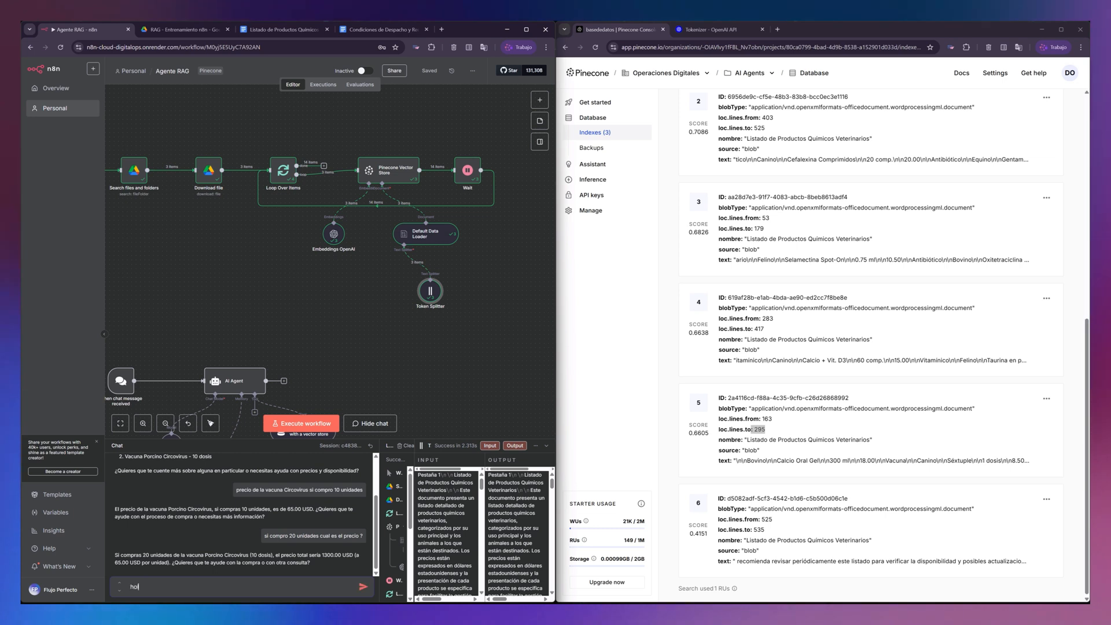
{"action": "type", "text": "a cuant"}
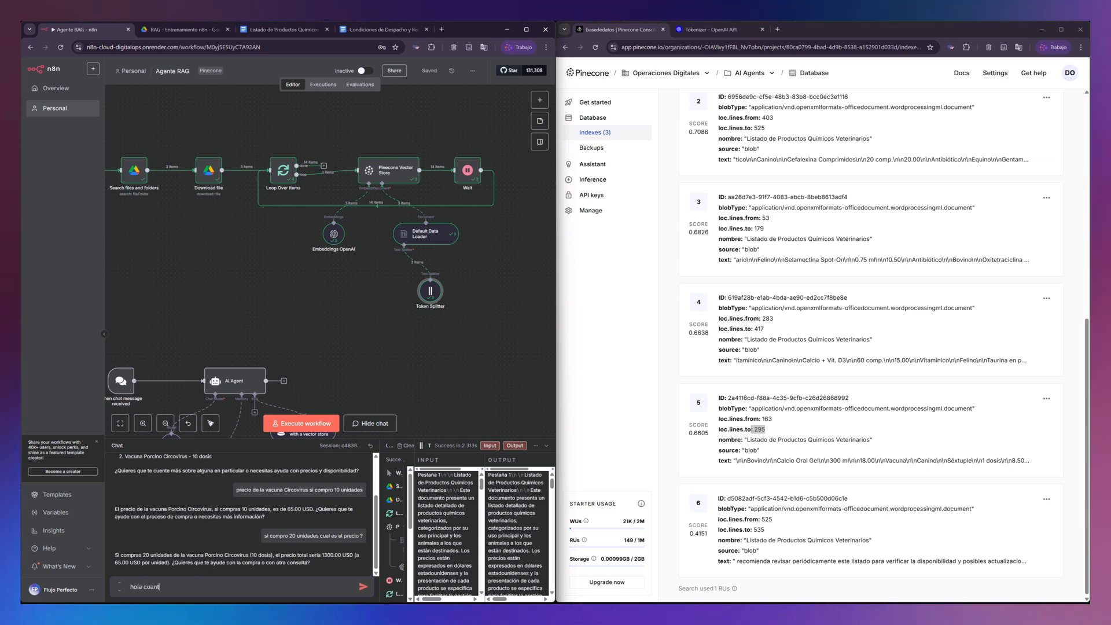
{"action": "type", "text": "o"}
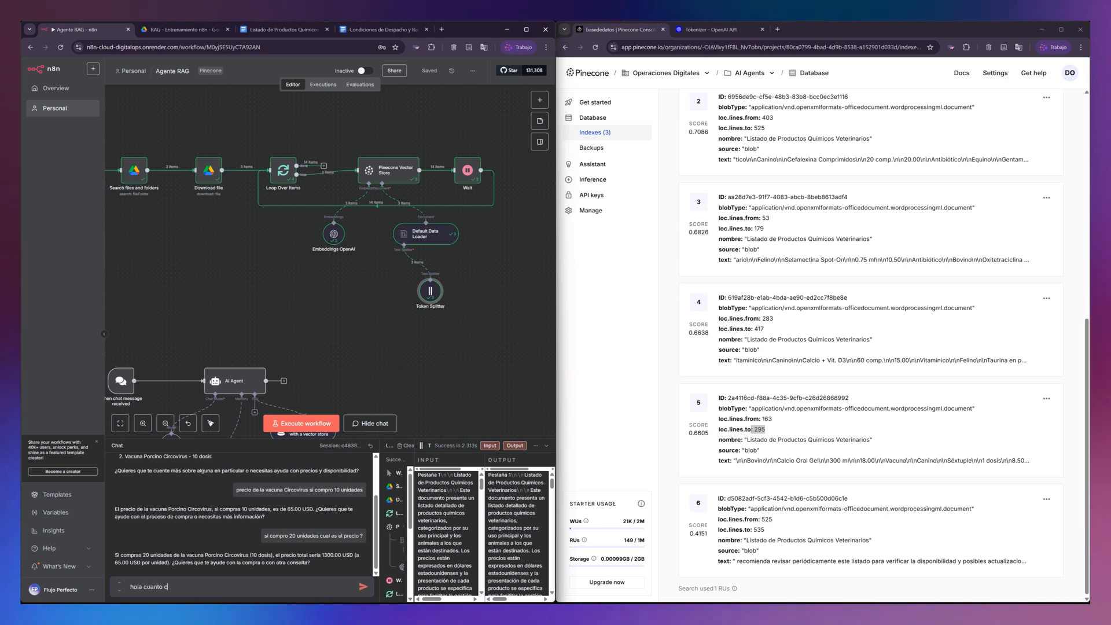
{"action": "type", "text": " c"}
{"action": "key", "text": "BackSpace"}
{"action": "type", "text": "cuesta la oxiter"}
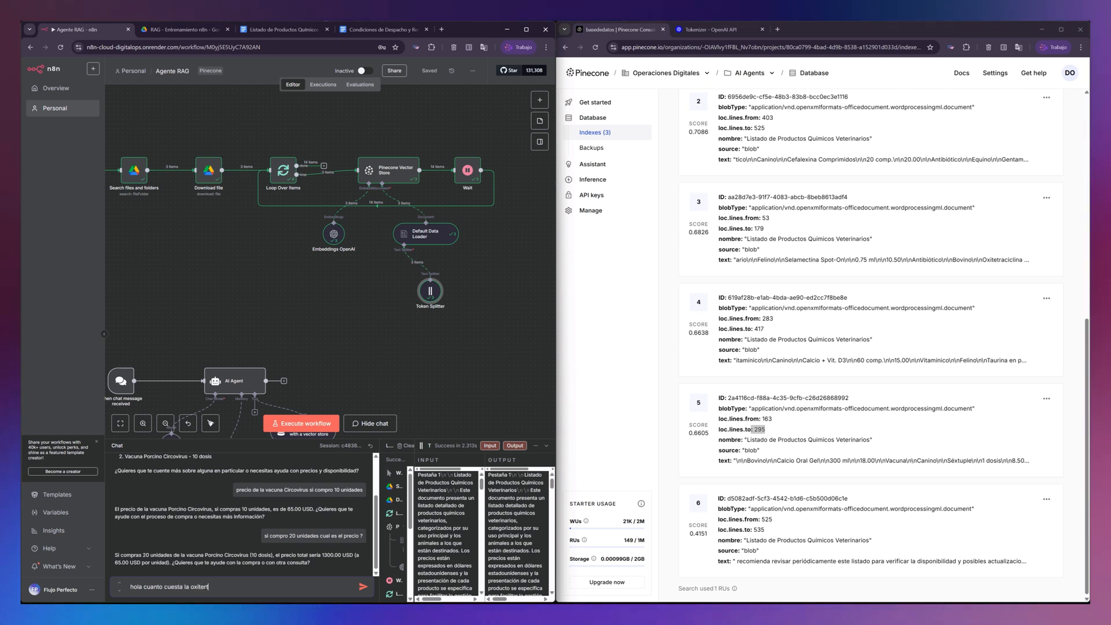
{"action": "key", "text": "BackSpace"}
{"action": "type", "text": "itetra"}
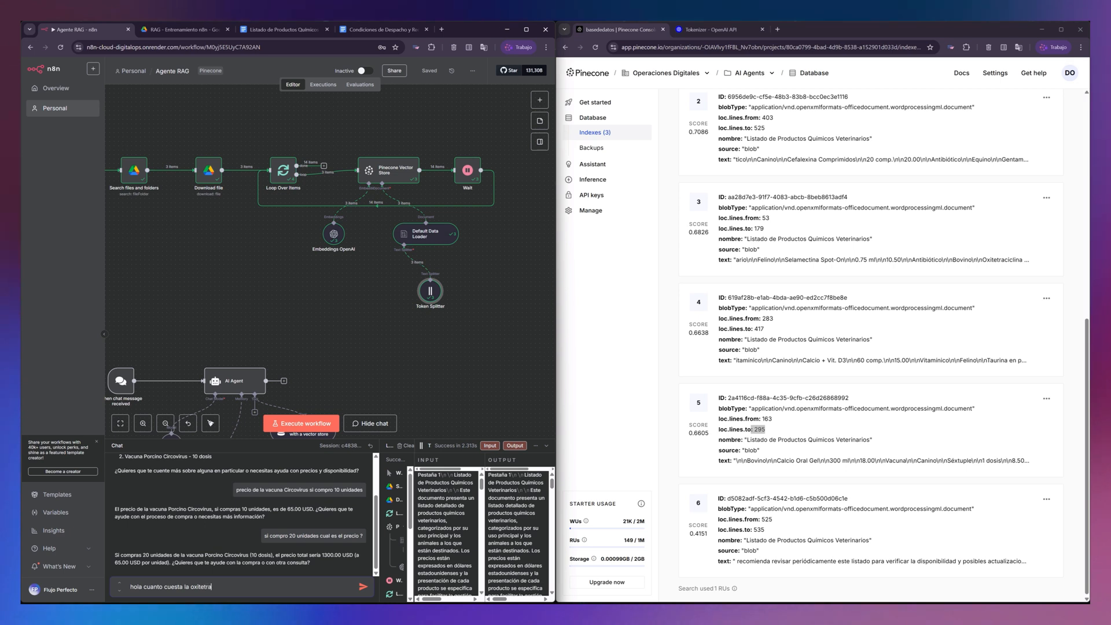
{"action": "type", "text": "ciclina"}
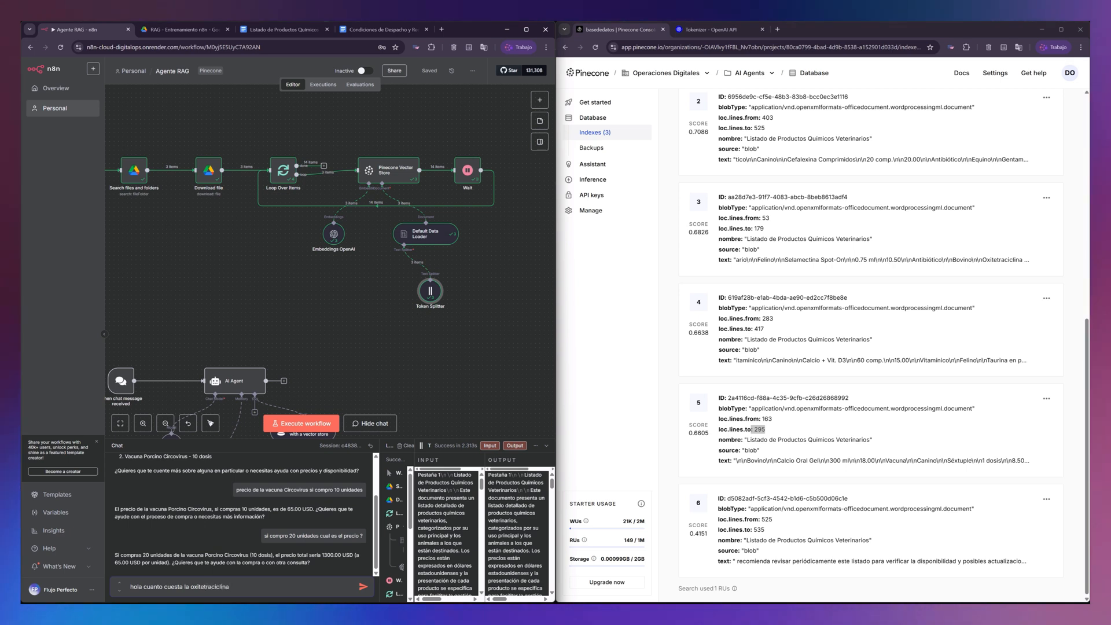
{"action": "key", "text": "Return"}
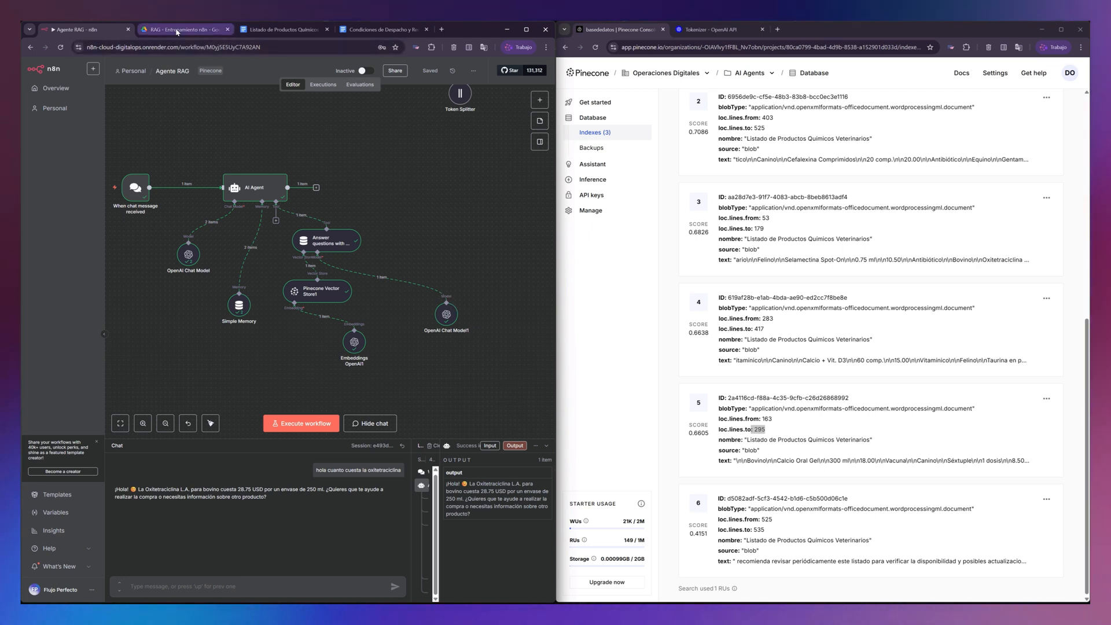
- Look up the presentation and USD price of Oxitetraciclina L.A. in the Listado de Productos Químicos Veterinarios document
{"action": "left_click", "coordinate": [315, 29]}
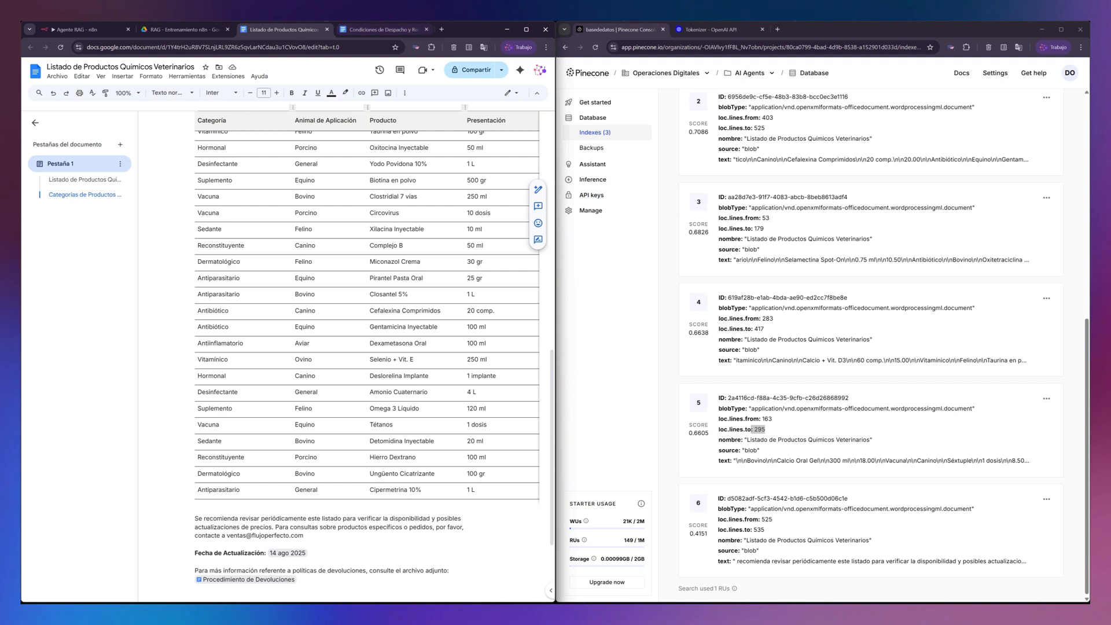
{"action": "scroll", "coordinate": [240, 183], "scroll_direction": "up", "scroll_amount": 1}
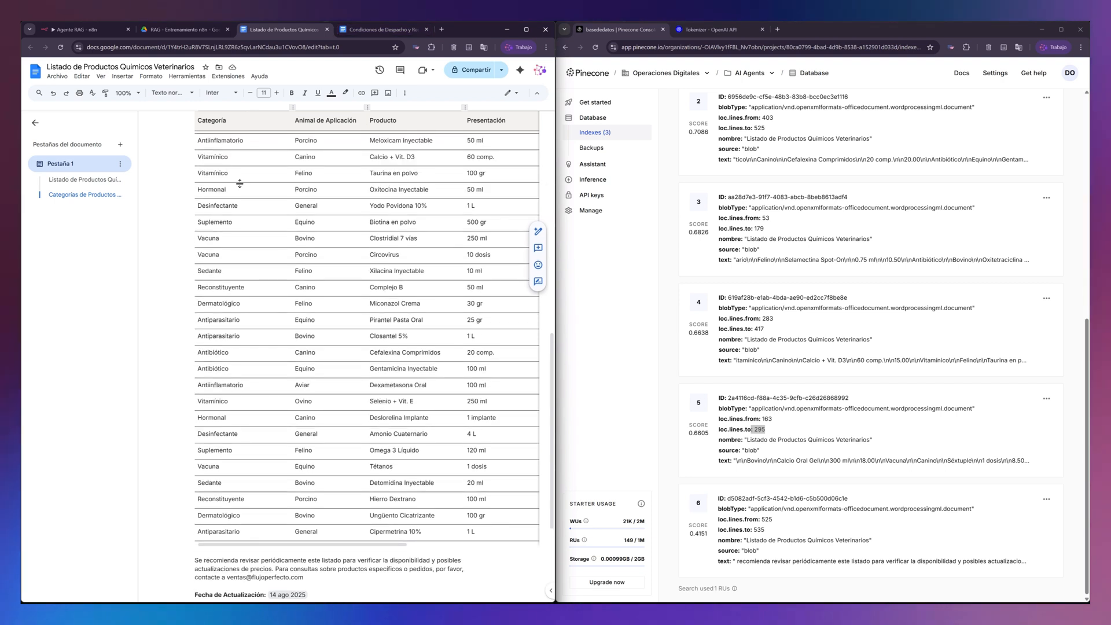
{"action": "scroll", "coordinate": [240, 183], "scroll_direction": "up", "scroll_amount": 1}
{"action": "scroll", "coordinate": [367, 358], "scroll_direction": "up", "scroll_amount": 10}
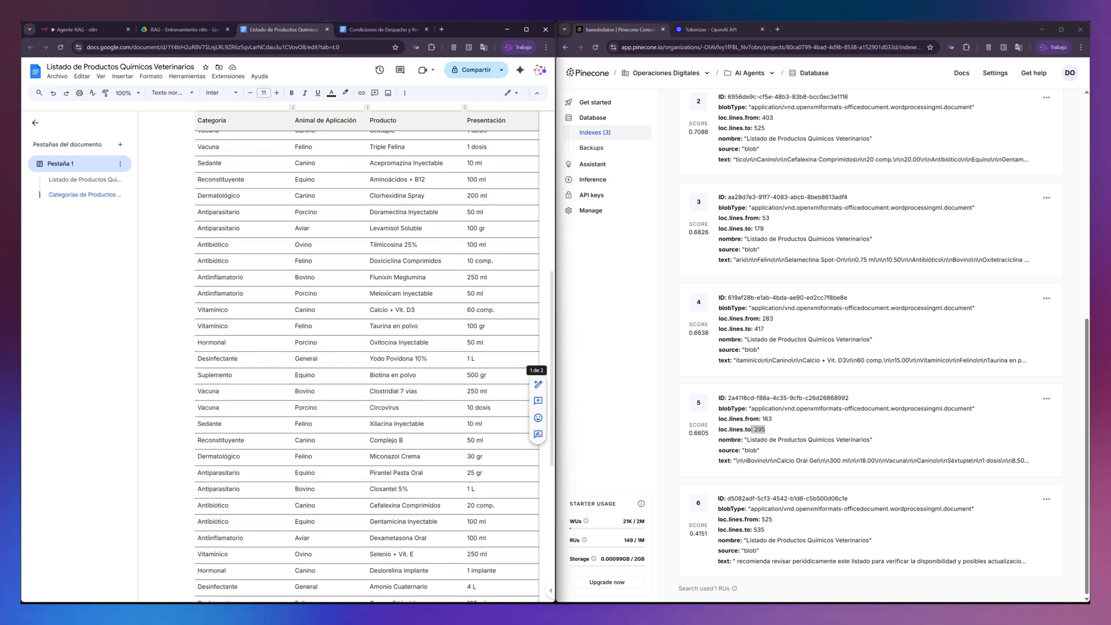
{"action": "left_click_drag", "start_coordinate": [467, 259], "coordinate": [531, 262]}
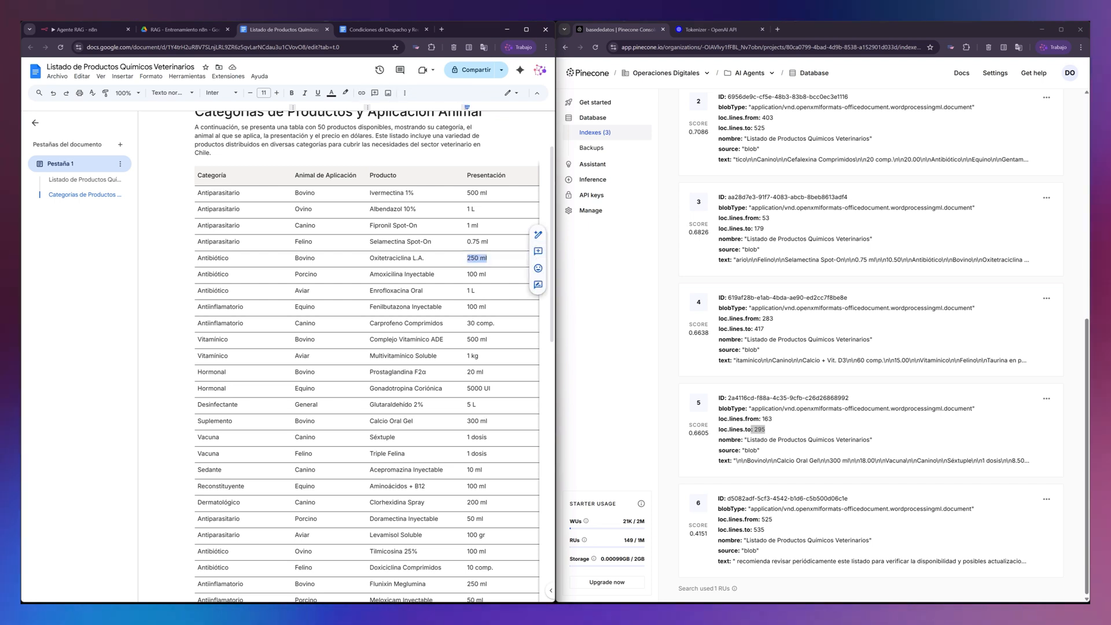
{"action": "scroll", "coordinate": [384, 488], "scroll_direction": "down", "scroll_amount": 12}
{"action": "scroll", "coordinate": [385, 488], "scroll_direction": "down", "scroll_amount": 1}
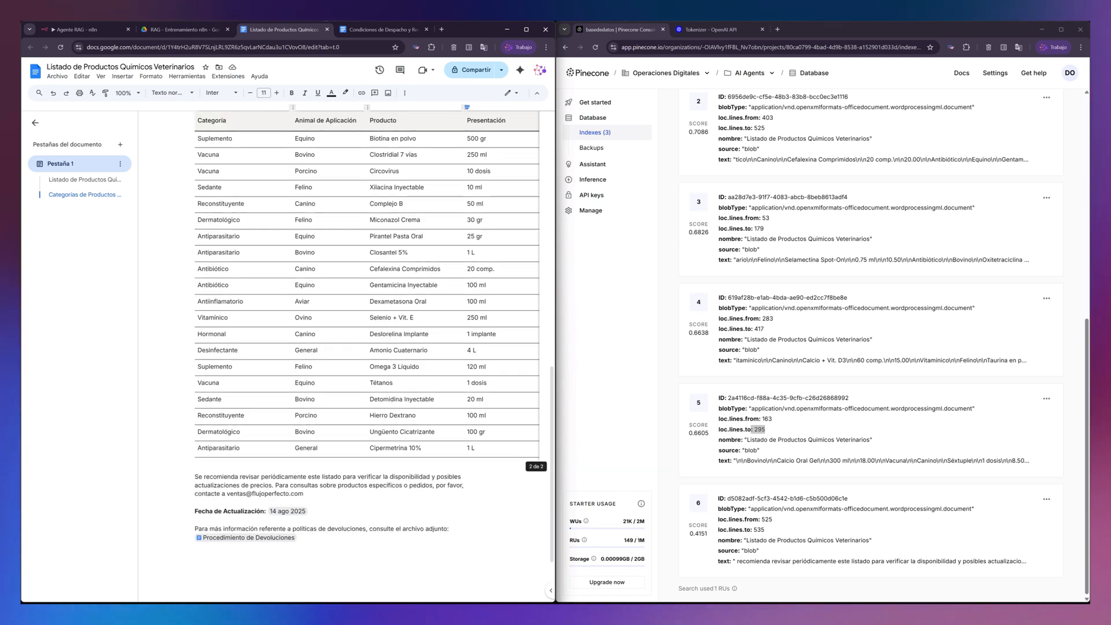
{"action": "left_click_drag", "start_coordinate": [351, 461], "coordinate": [423, 466]}
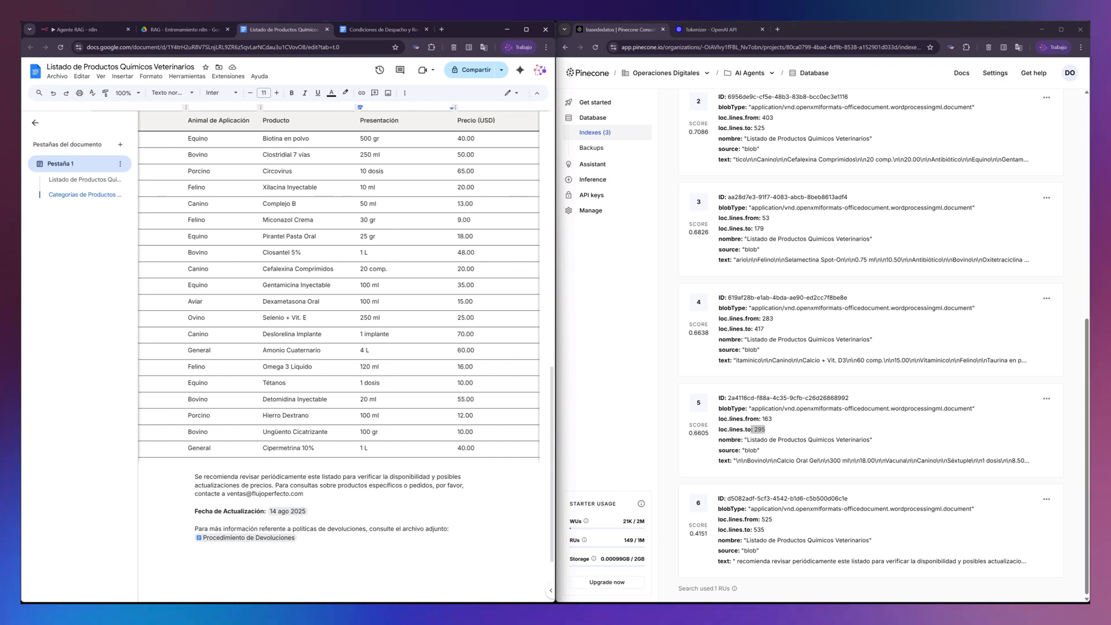
{"action": "scroll", "coordinate": [424, 469], "scroll_direction": "up", "scroll_amount": 15}
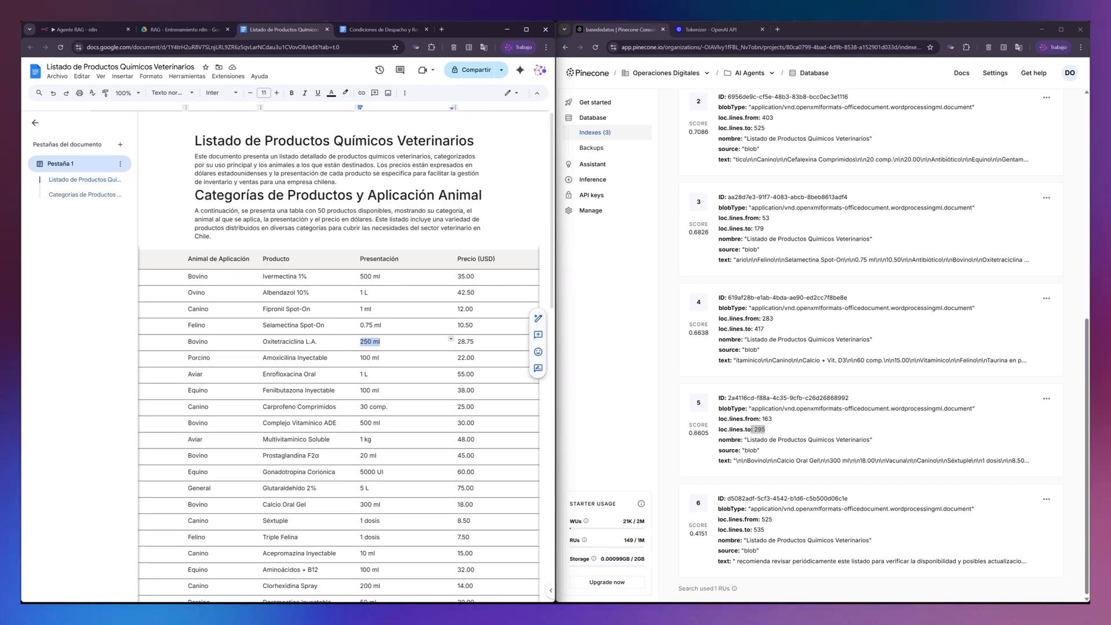
{"action": "left_click", "coordinate": [477, 343]}
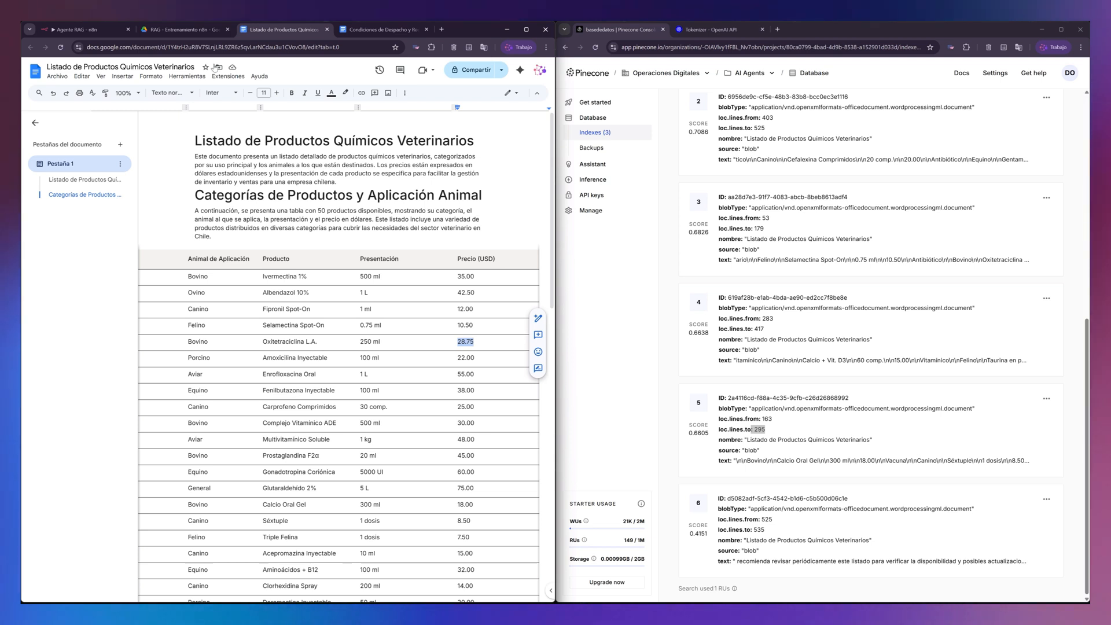
- Return to the Agente RAG workflow, check the price in the agent's chat reply and maximize the n8n window
{"action": "left_click", "coordinate": [81, 29]}
{"action": "left_click_drag", "start_coordinate": [234, 490], "coordinate": [256, 490]}
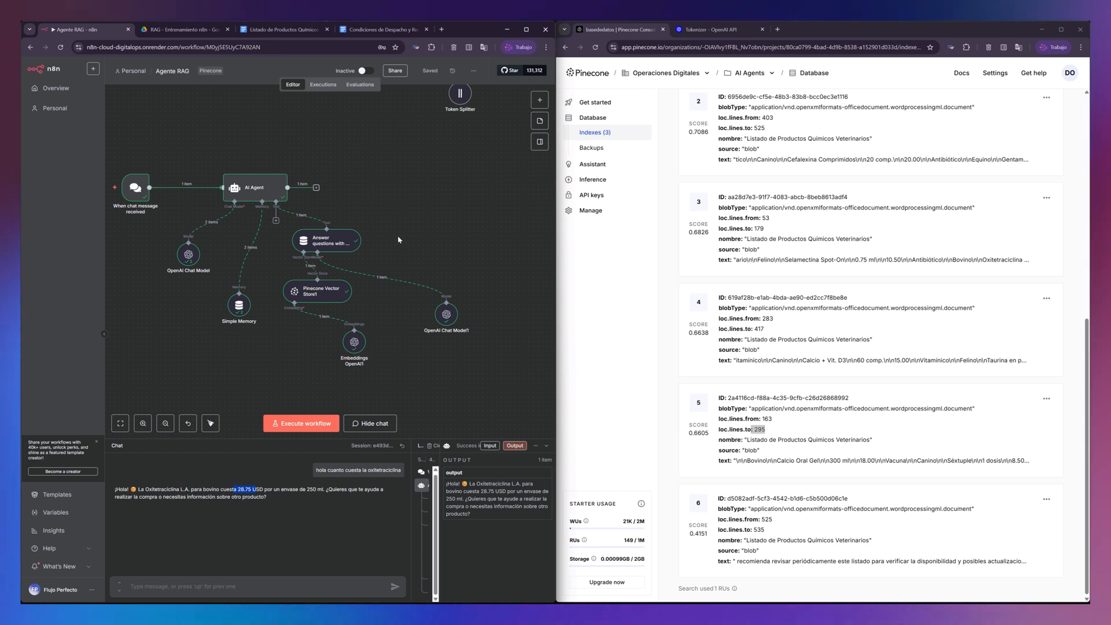
{"action": "left_click", "coordinate": [527, 30]}
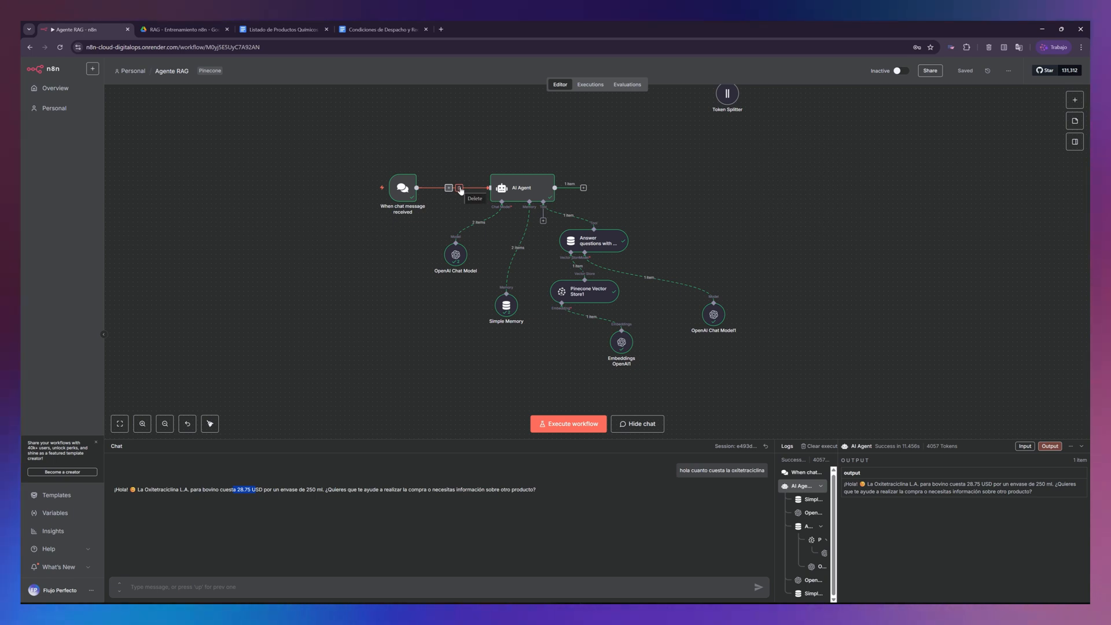
{"action": "left_click_drag", "start_coordinate": [877, 253], "coordinate": [868, 250]}
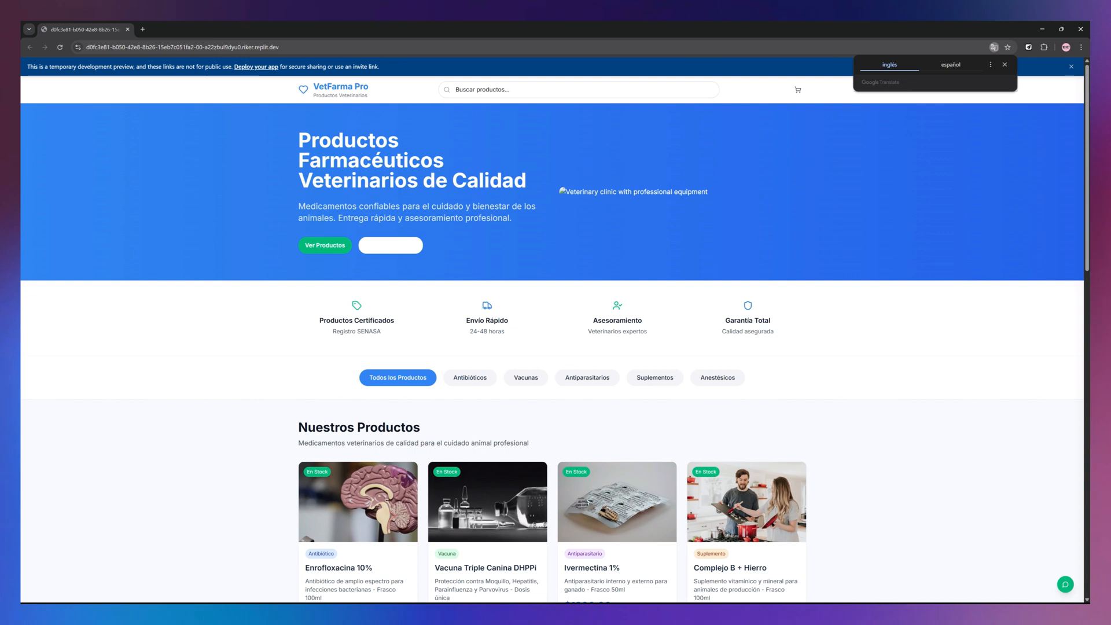
- Dismiss the development preview banner on the VetFarma Pro store page and view its product list
{"action": "scroll", "coordinate": [455, 213], "scroll_direction": "down", "scroll_amount": 2}
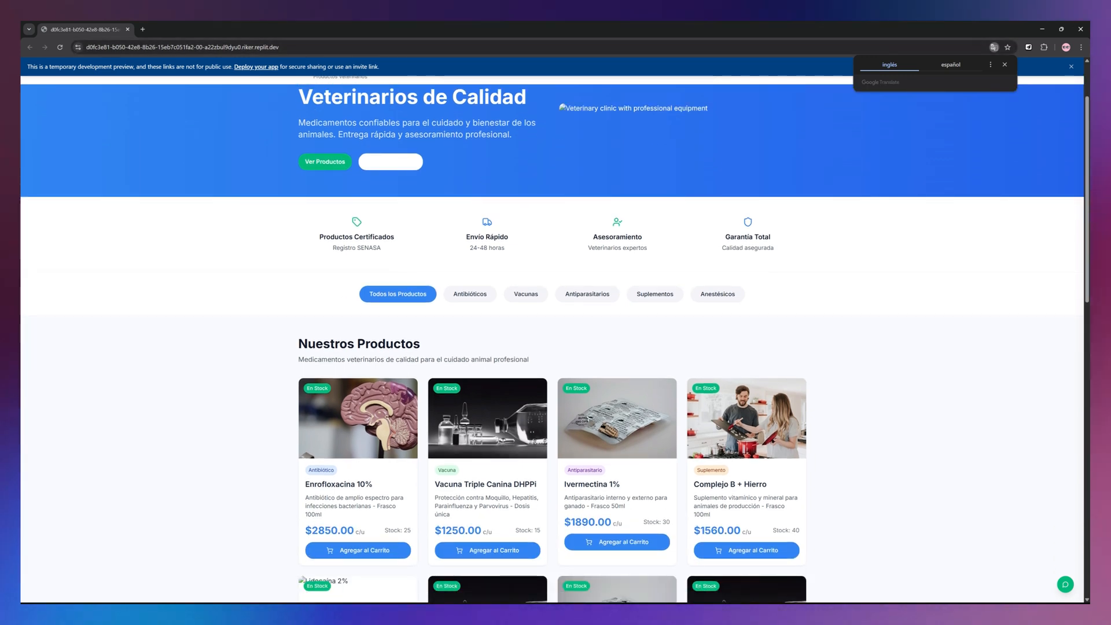
{"action": "left_click", "coordinate": [1072, 68]}
{"action": "scroll", "coordinate": [752, 64], "scroll_direction": "down", "scroll_amount": 2}
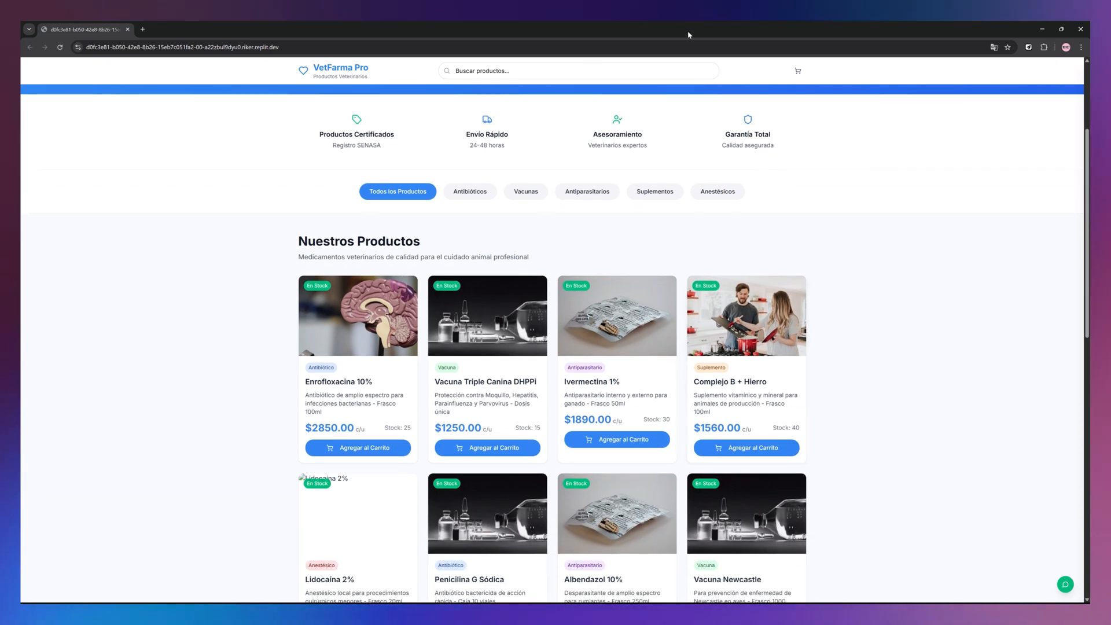
{"action": "scroll", "coordinate": [708, 95], "scroll_direction": "down", "scroll_amount": 1}
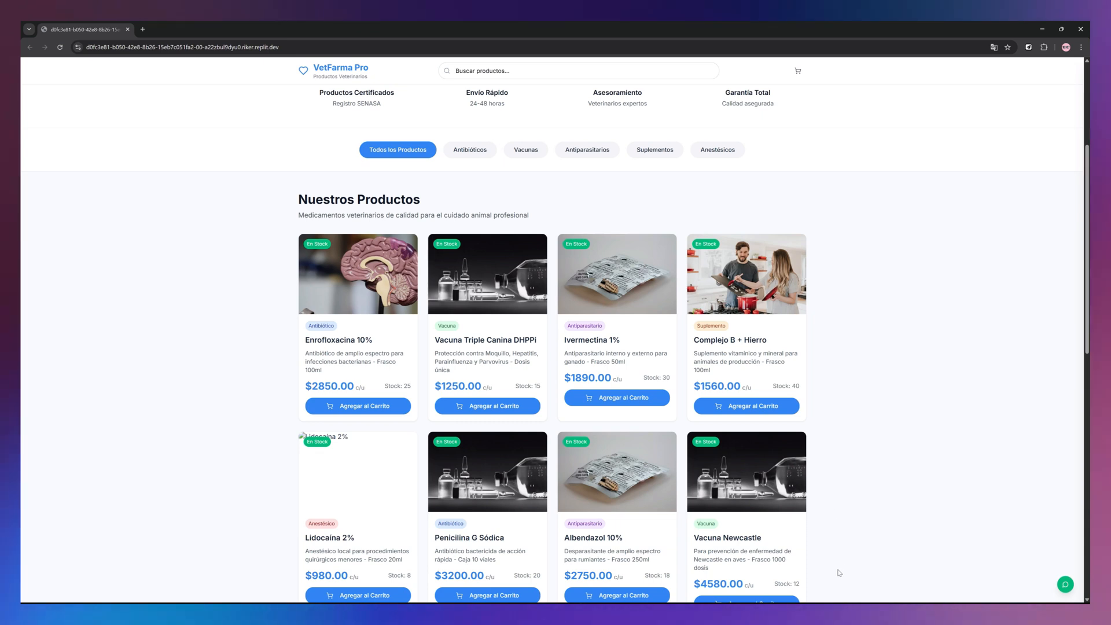
- Open the VetFarma Pro store's support chat and send the message "hola"
{"action": "left_click", "coordinate": [1066, 585]}
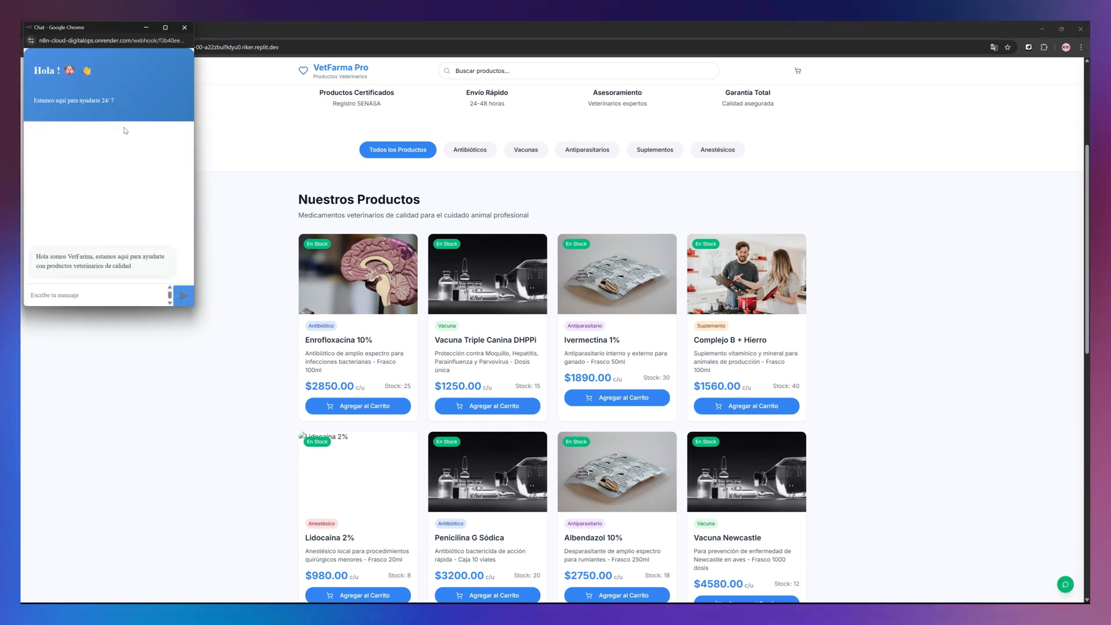
{"action": "scroll", "coordinate": [460, 251], "scroll_direction": "up", "scroll_amount": 4}
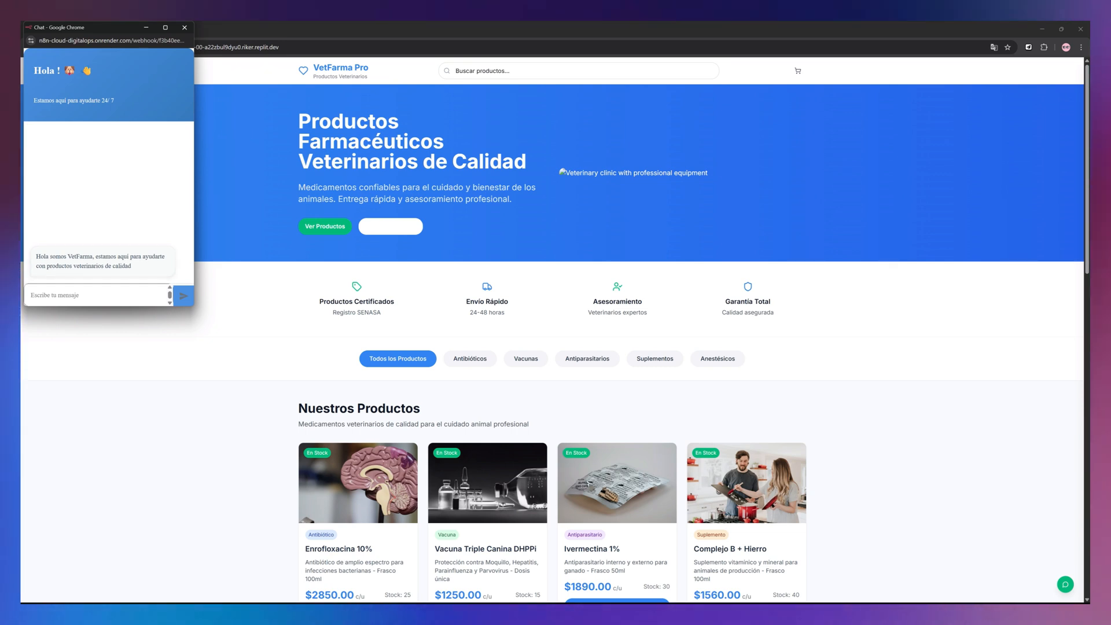
{"action": "type", "text": "hola"}
{"action": "key", "text": "Return"}
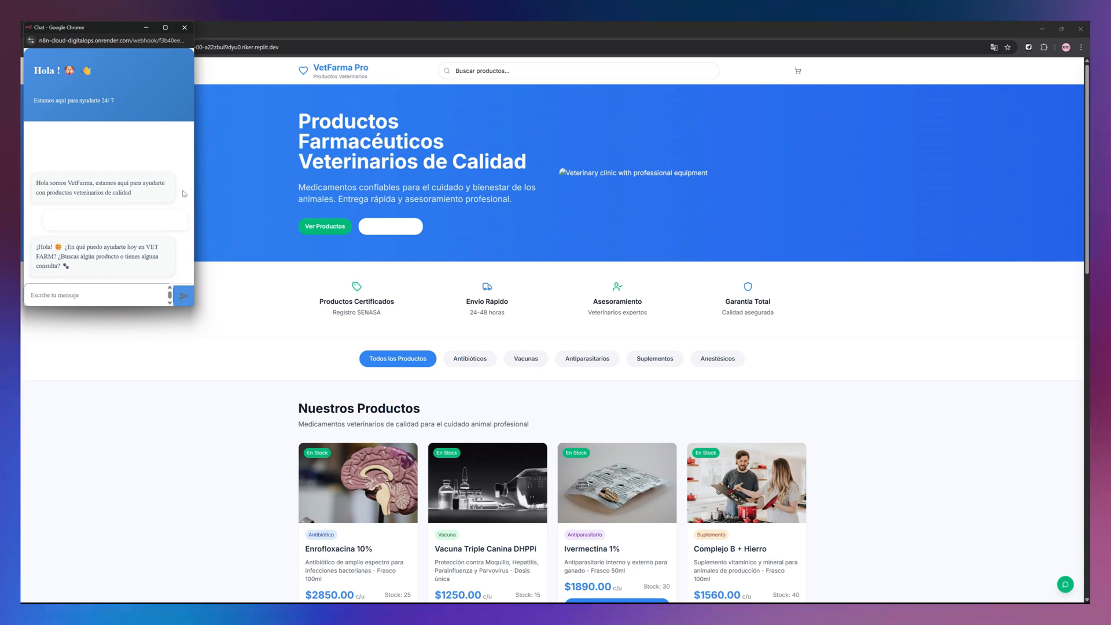
- Browse the store's catalogue down to the footer and back, and close the support chat window
{"action": "scroll", "coordinate": [686, 284], "scroll_direction": "down", "scroll_amount": 1}
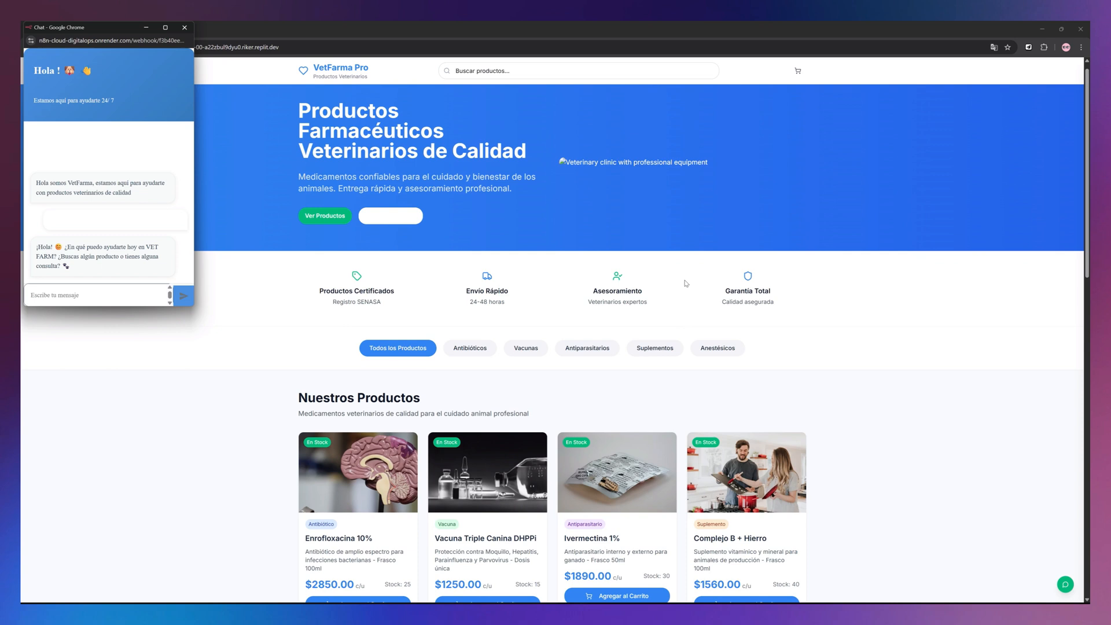
{"action": "scroll", "coordinate": [686, 283], "scroll_direction": "down", "scroll_amount": 8}
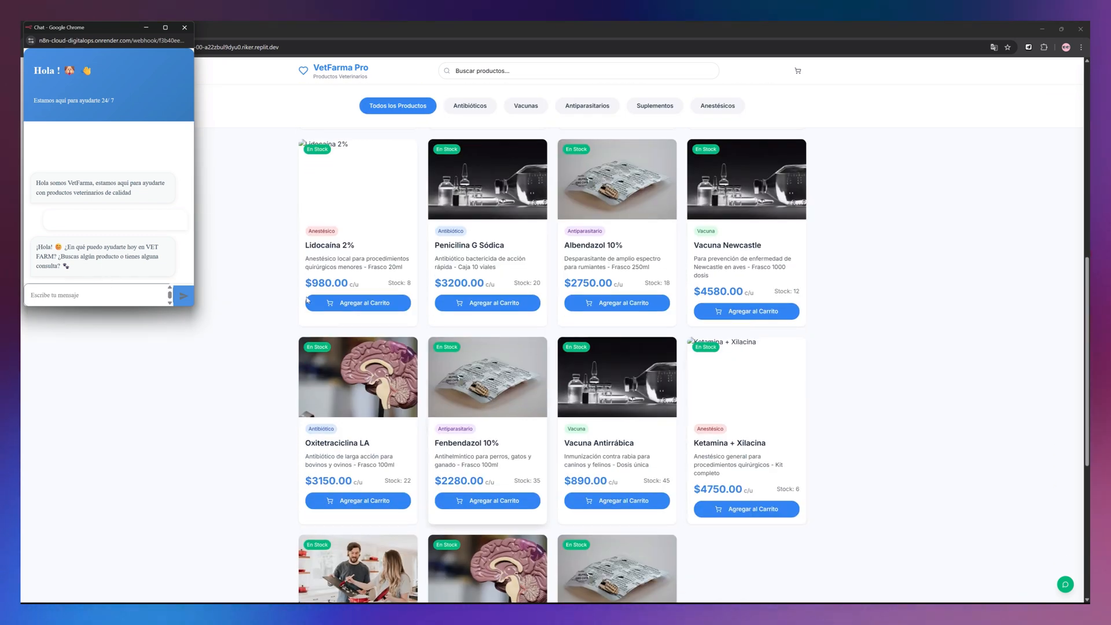
{"action": "scroll", "coordinate": [560, 335], "scroll_direction": "down", "scroll_amount": 5}
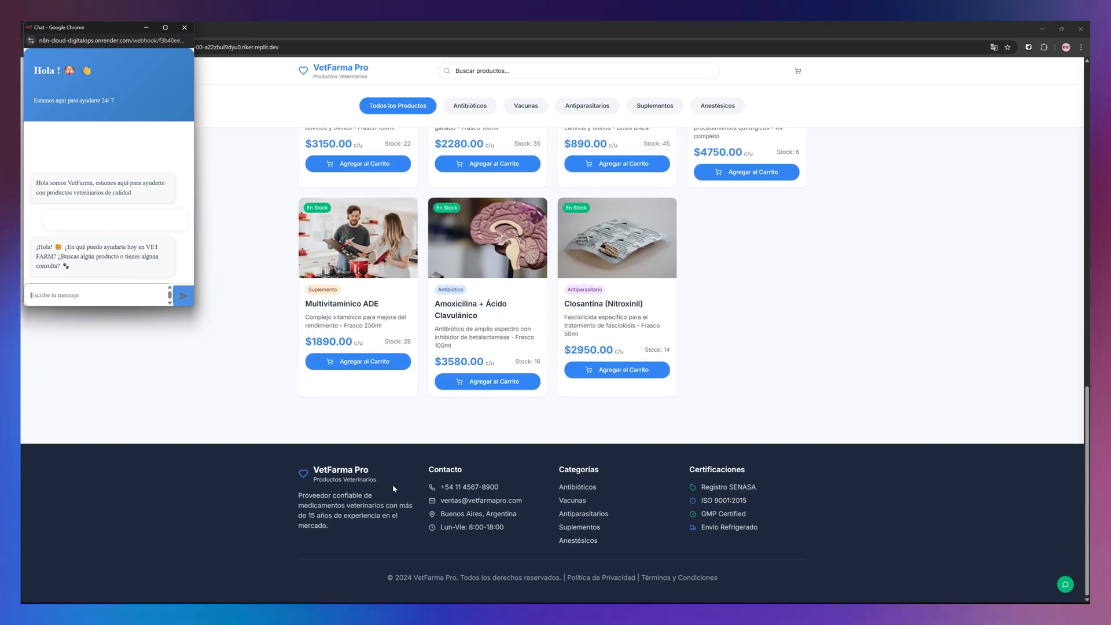
{"action": "scroll", "coordinate": [532, 425], "scroll_direction": "up", "scroll_amount": 8}
{"action": "scroll", "coordinate": [532, 424], "scroll_direction": "up", "scroll_amount": 5}
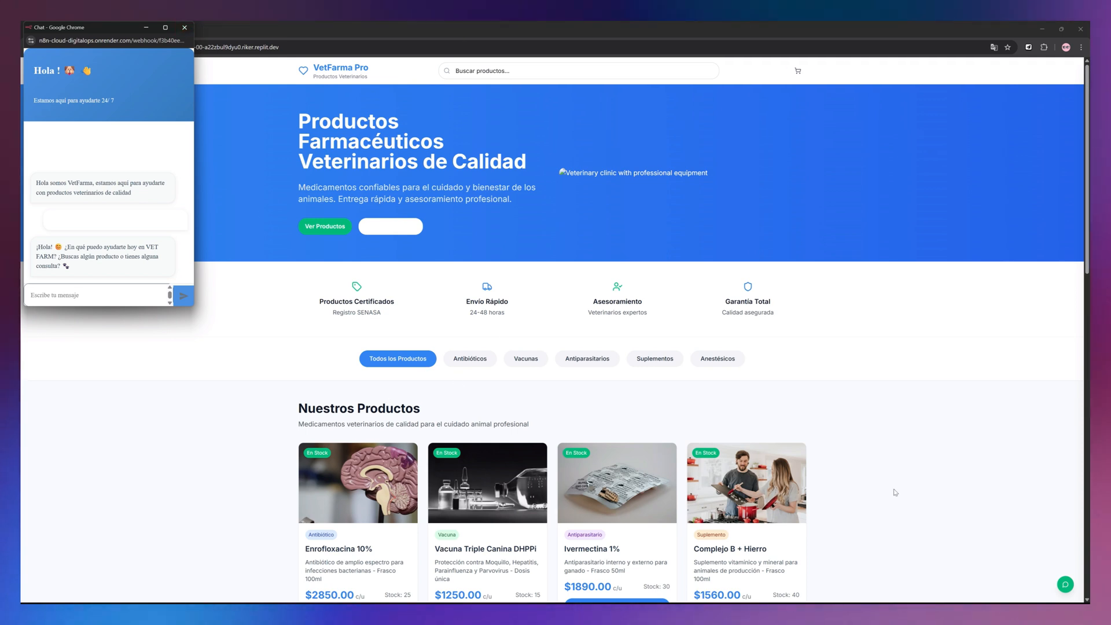
{"action": "left_click", "coordinate": [184, 27]}
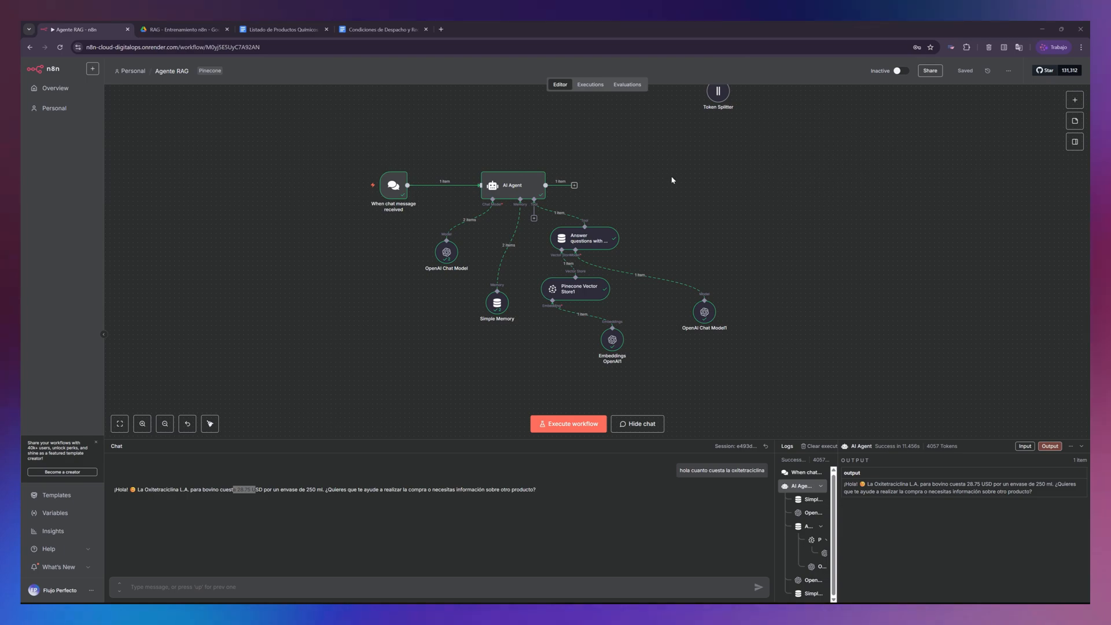